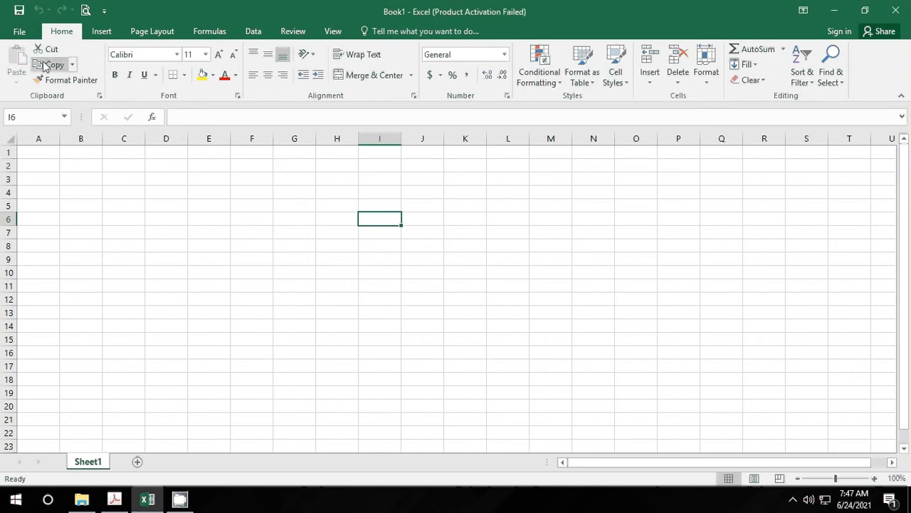
Examine the Advanced and General pages of the Excel Options dialog and close it without changing any settings
{"action": "left_click", "coordinate": [30, 33]}
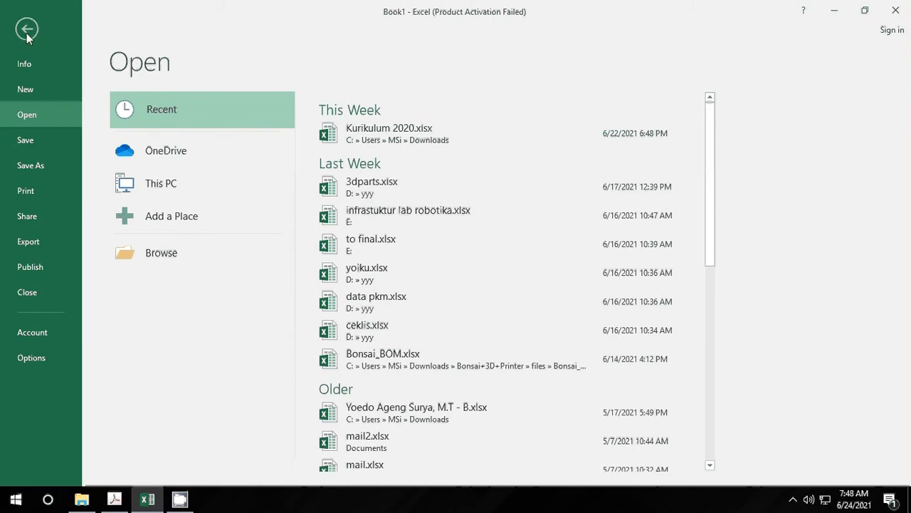
{"action": "left_click", "coordinate": [30, 358]}
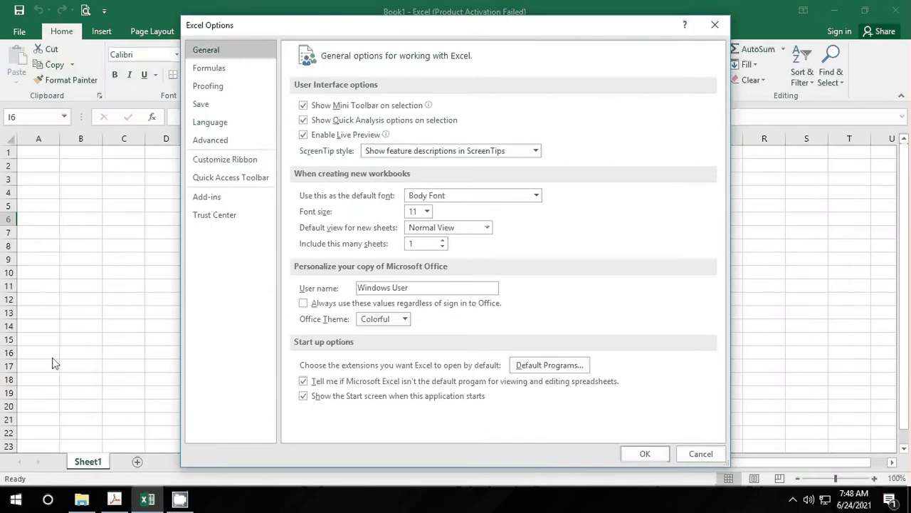
{"action": "left_click", "coordinate": [238, 137]}
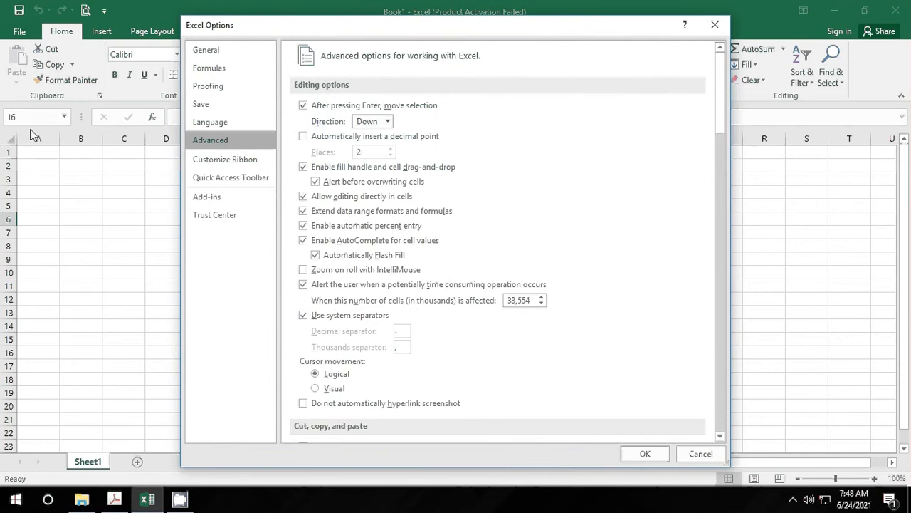
{"action": "left_click_drag", "start_coordinate": [723, 114], "coordinate": [728, 201]}
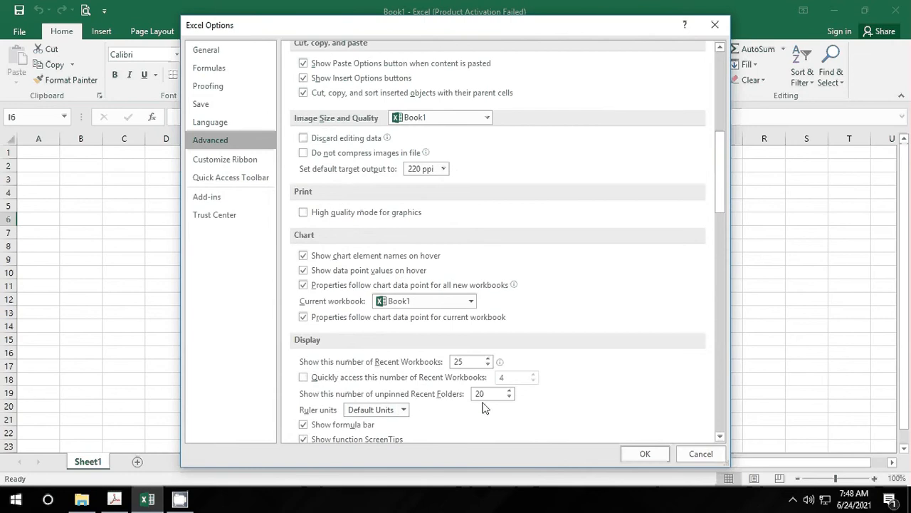
{"action": "scroll", "coordinate": [719, 235], "scroll_direction": "down", "scroll_amount": 8}
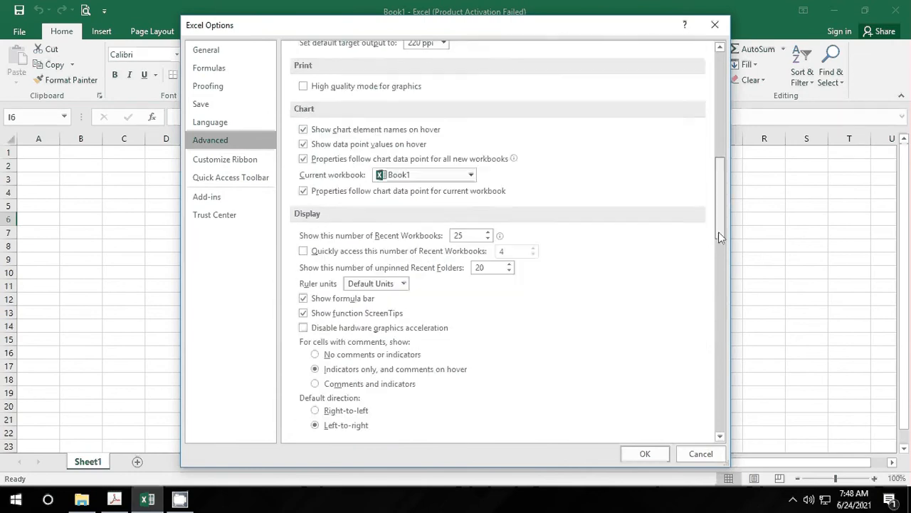
{"action": "left_click_drag", "start_coordinate": [716, 305], "coordinate": [722, 383]}
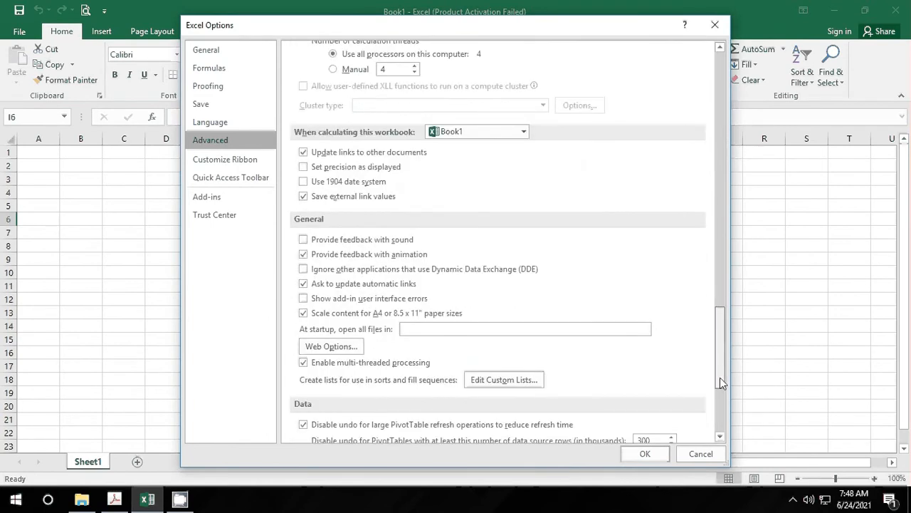
{"action": "left_click", "coordinate": [207, 49]}
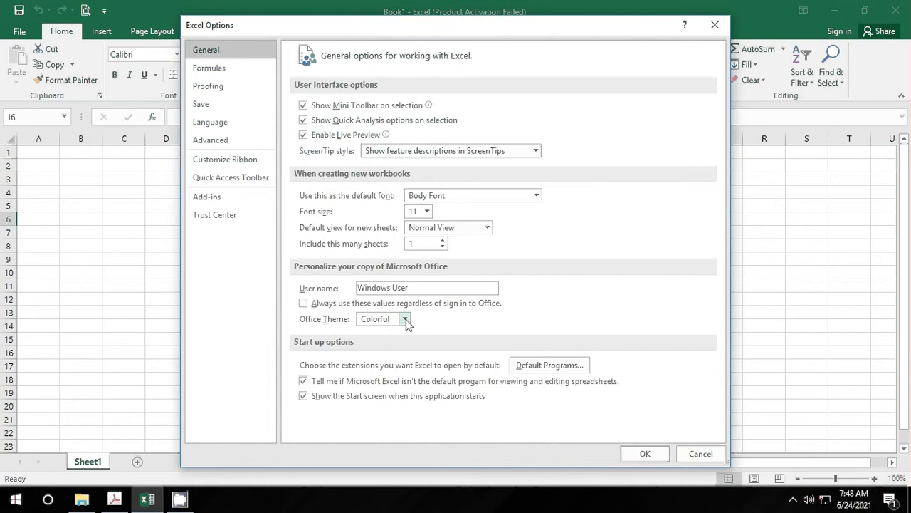
{"action": "left_click", "coordinate": [720, 29]}
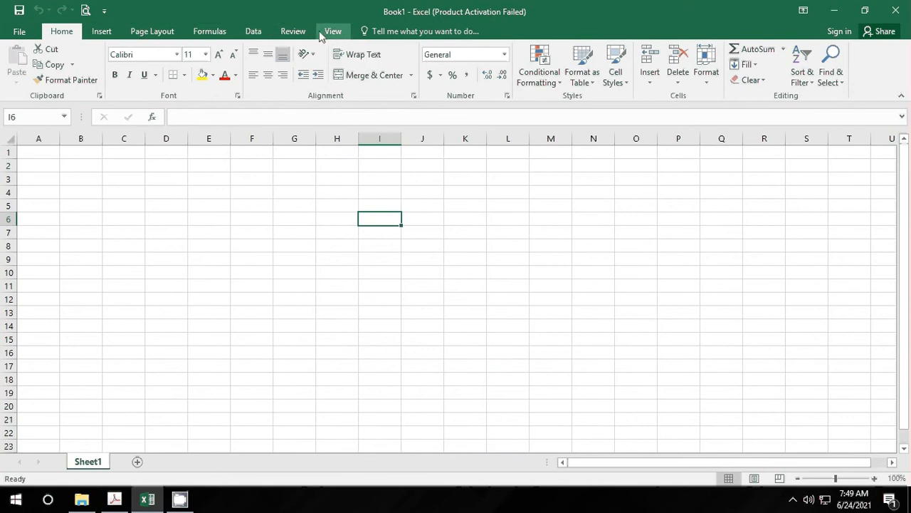
{"action": "left_click", "coordinate": [102, 12]}
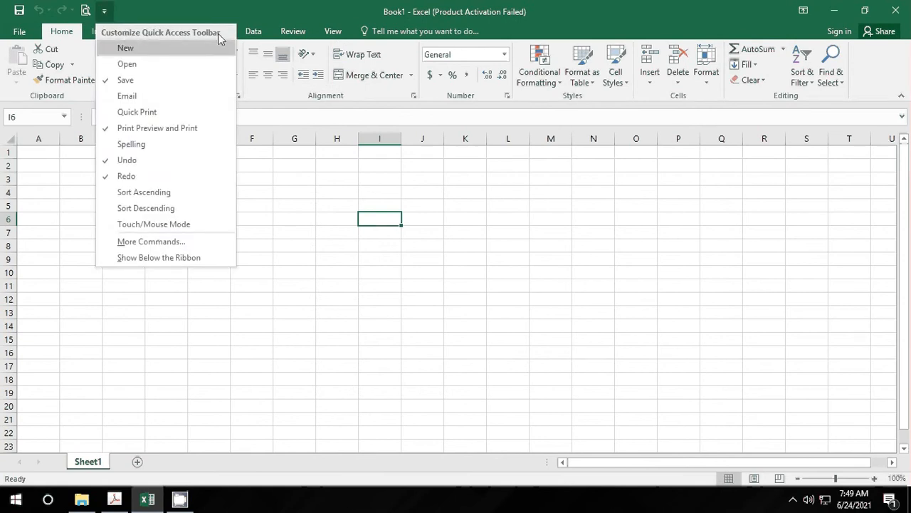
{"action": "left_click", "coordinate": [107, 9]}
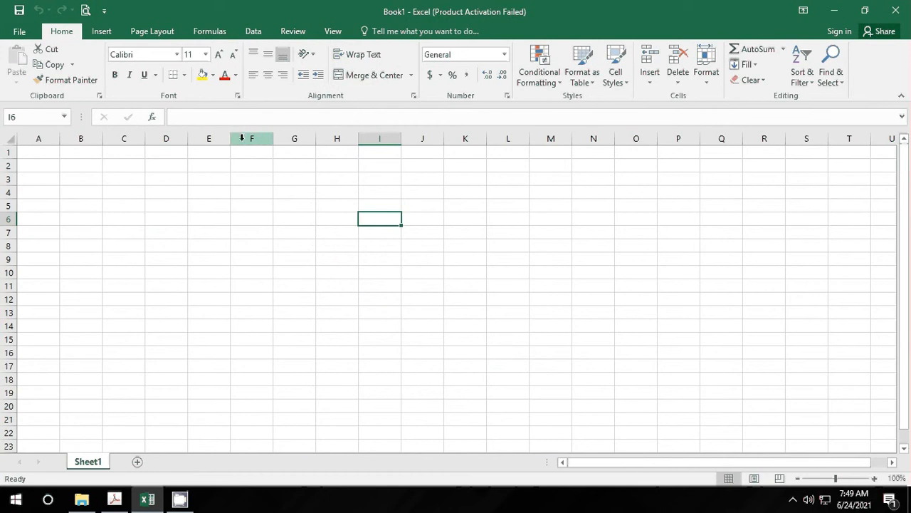
Select cell C6 on Sheet1, then add a new worksheet after it and return to Sheet1
{"action": "left_click", "coordinate": [6, 205]}
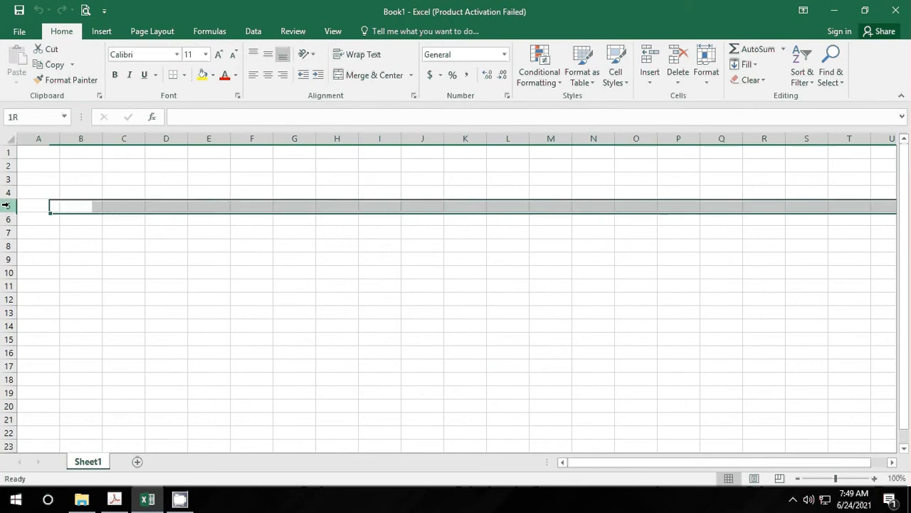
{"action": "left_click", "coordinate": [133, 219]}
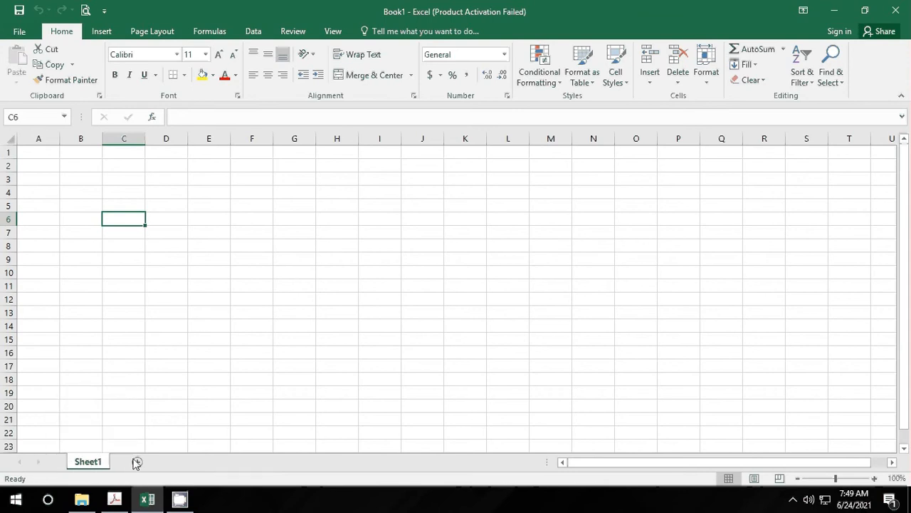
{"action": "left_click_drag", "start_coordinate": [650, 461], "coordinate": [610, 438]}
{"action": "left_click", "coordinate": [137, 461]}
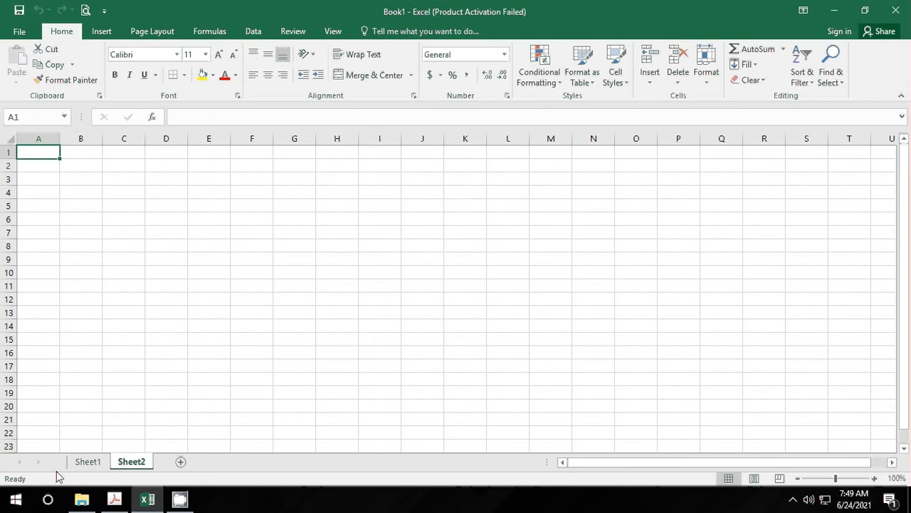
{"action": "left_click", "coordinate": [98, 462]}
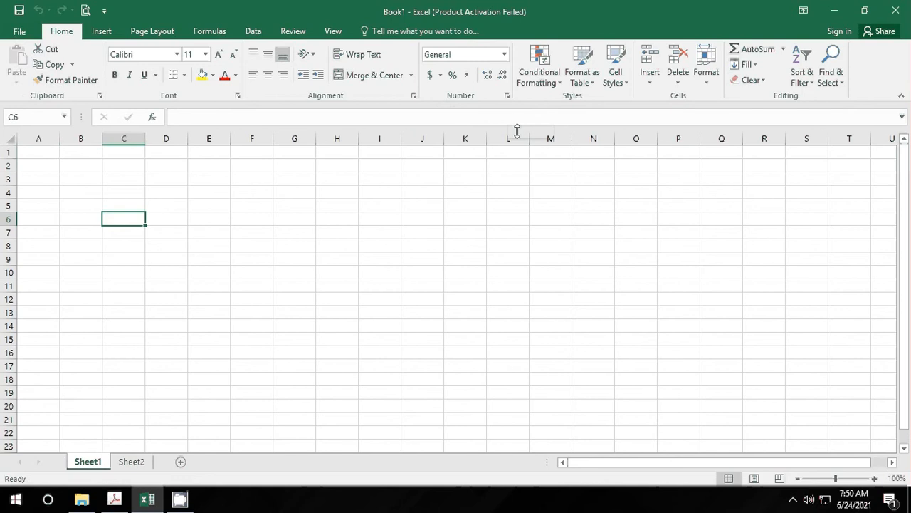
Examine the Page Setup dialog and the available margin and paper size options without changing them
{"action": "left_click", "coordinate": [160, 32]}
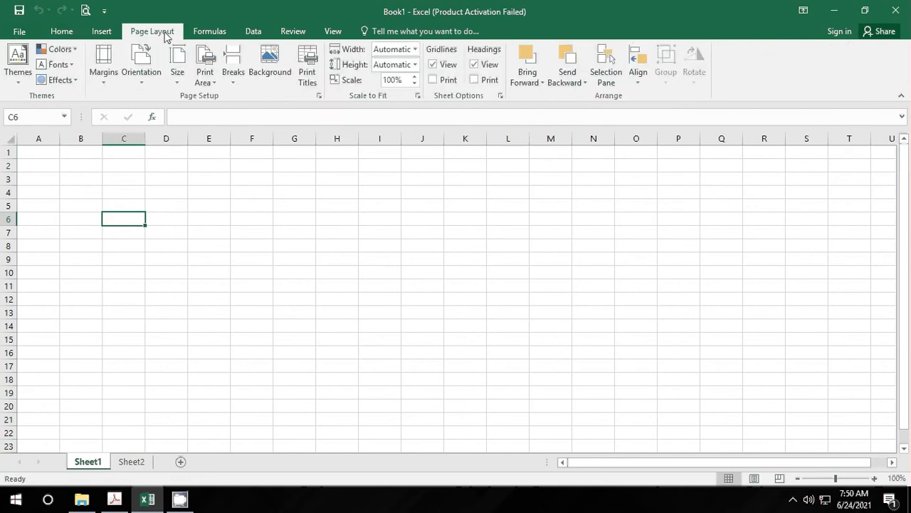
{"action": "left_click", "coordinate": [319, 97]}
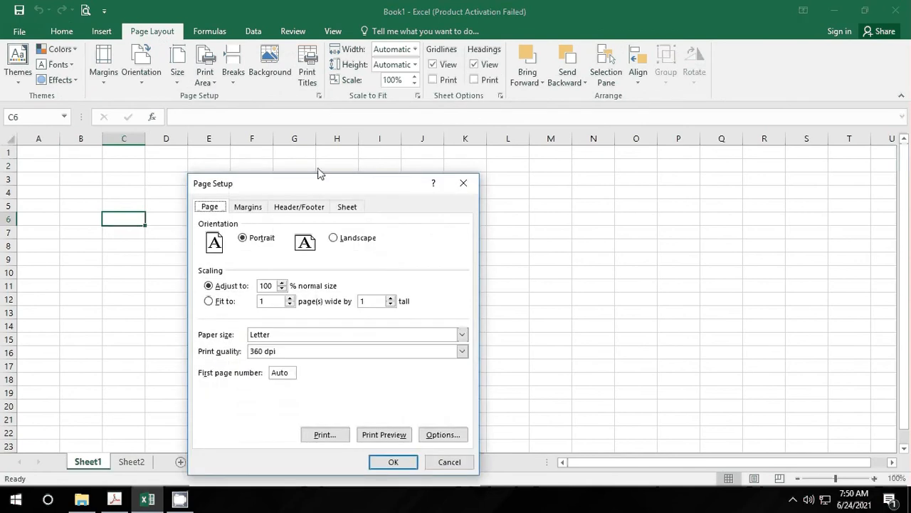
{"action": "left_click_drag", "start_coordinate": [322, 187], "coordinate": [356, 166]}
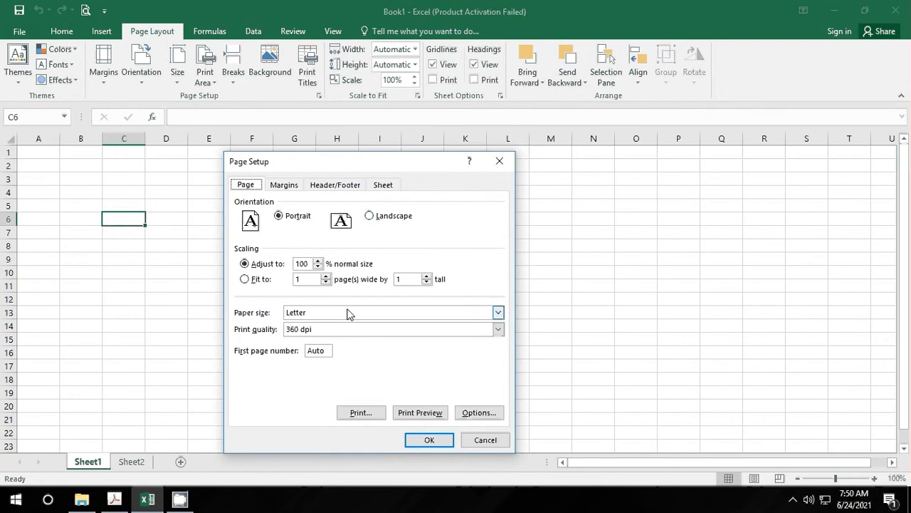
{"action": "left_click", "coordinate": [500, 160]}
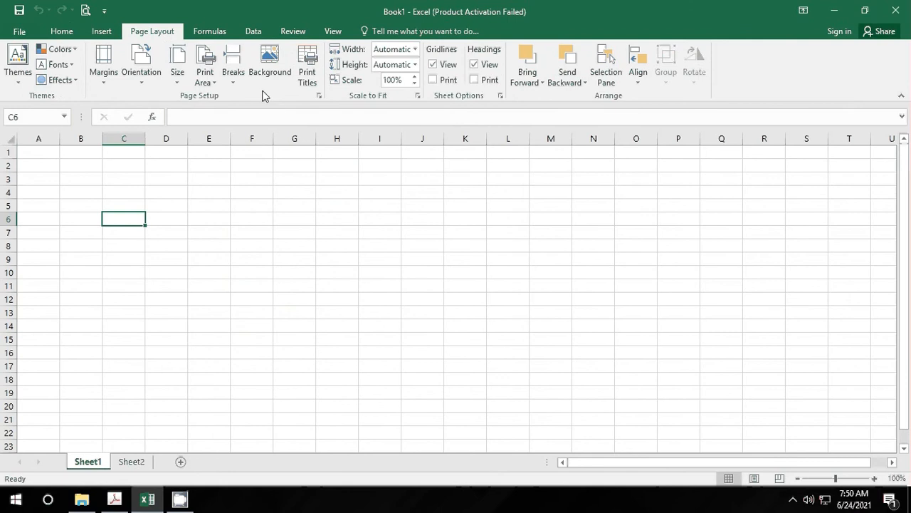
{"action": "left_click", "coordinate": [104, 80]}
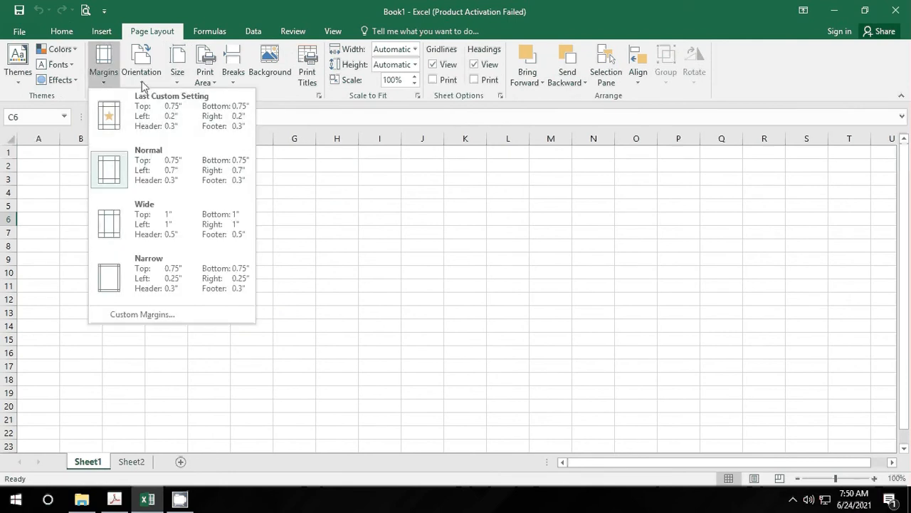
{"action": "left_click", "coordinate": [185, 82]}
{"action": "left_click", "coordinate": [183, 83]}
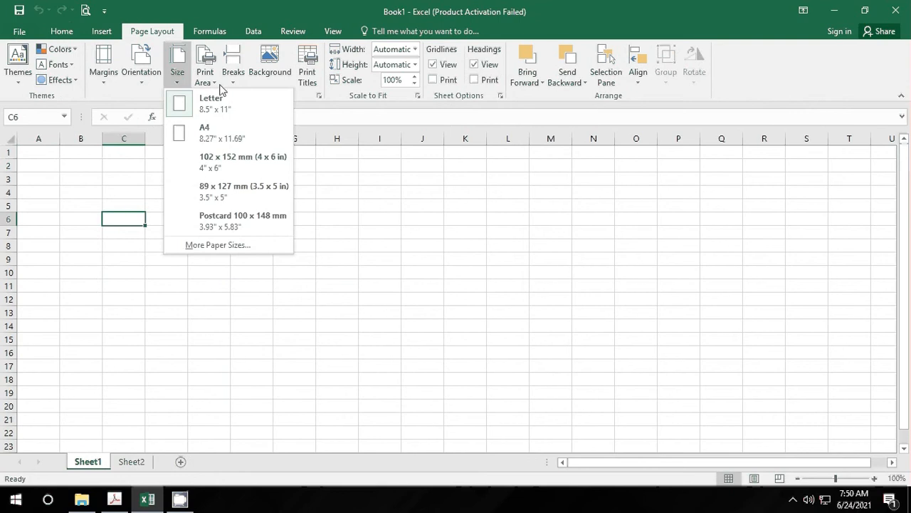
Set the single cell C6 as the print area of Sheet1
{"action": "left_click", "coordinate": [217, 83]}
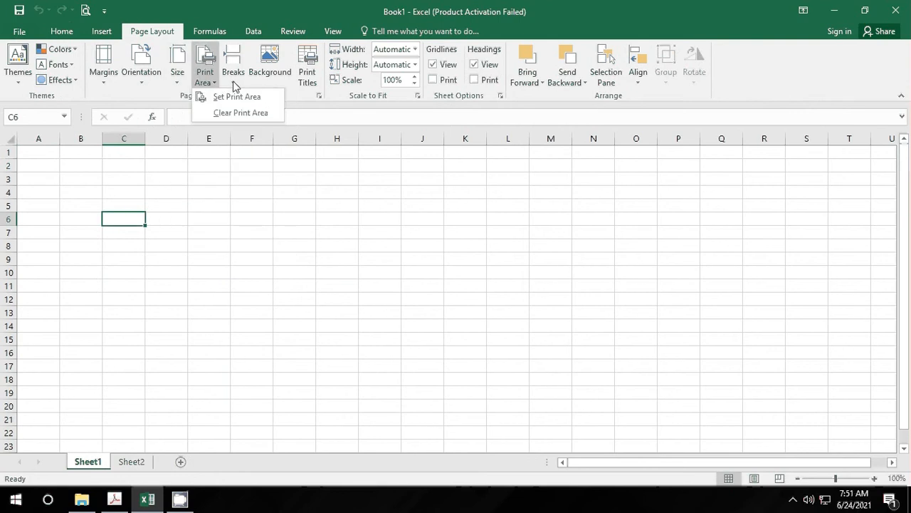
{"action": "left_click", "coordinate": [216, 96]}
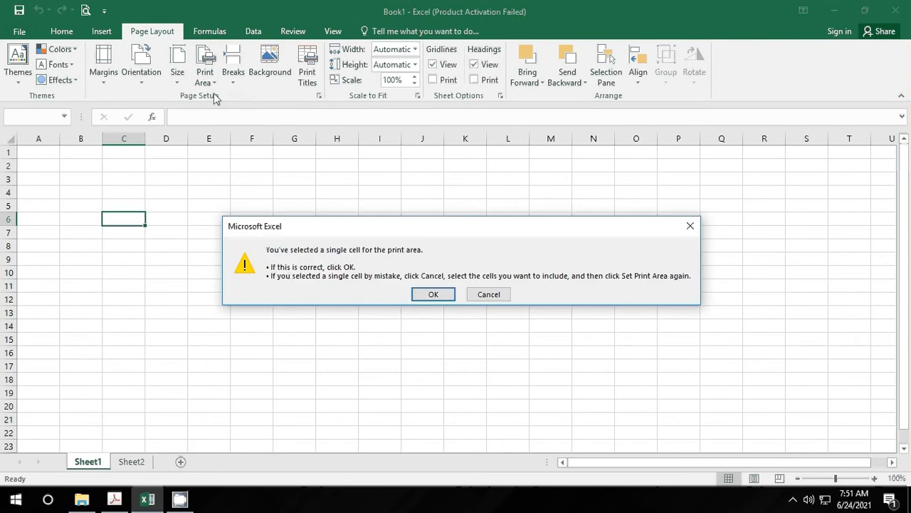
{"action": "left_click", "coordinate": [433, 294]}
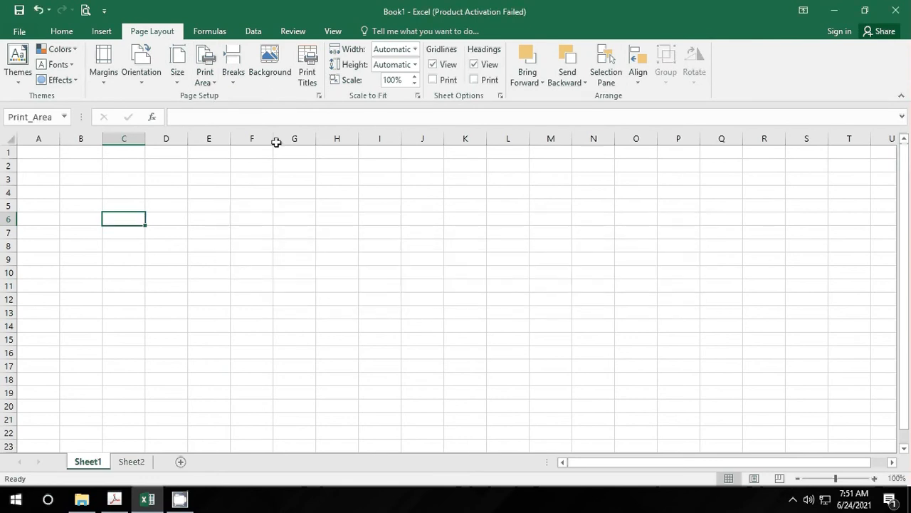
{"action": "left_click", "coordinate": [206, 74]}
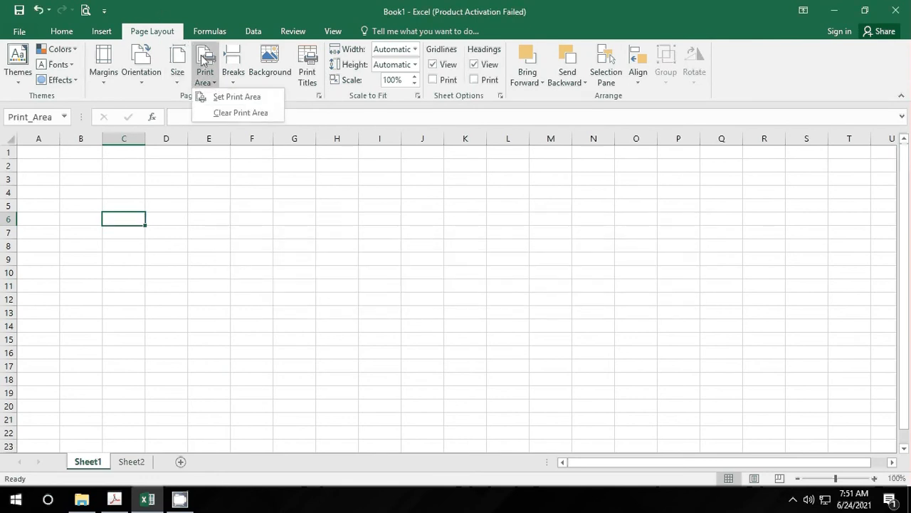
{"action": "left_click", "coordinate": [227, 99]}
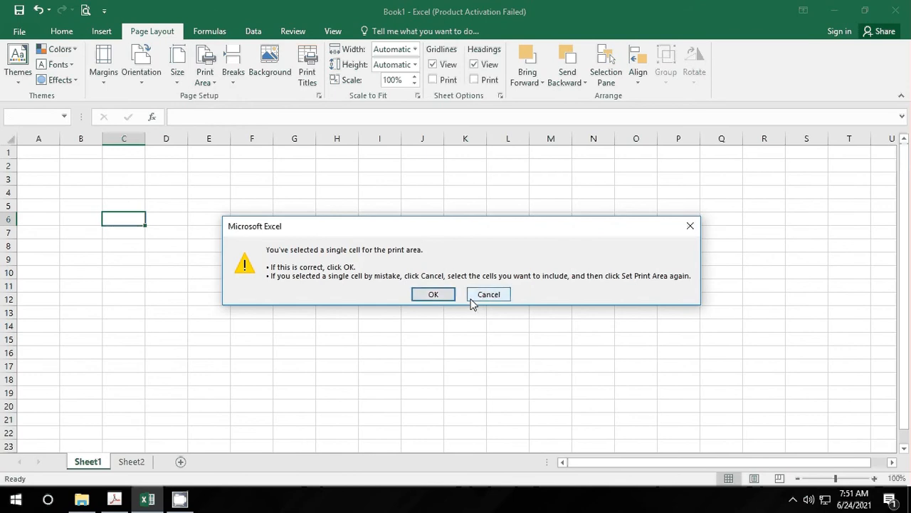
{"action": "left_click", "coordinate": [434, 295]}
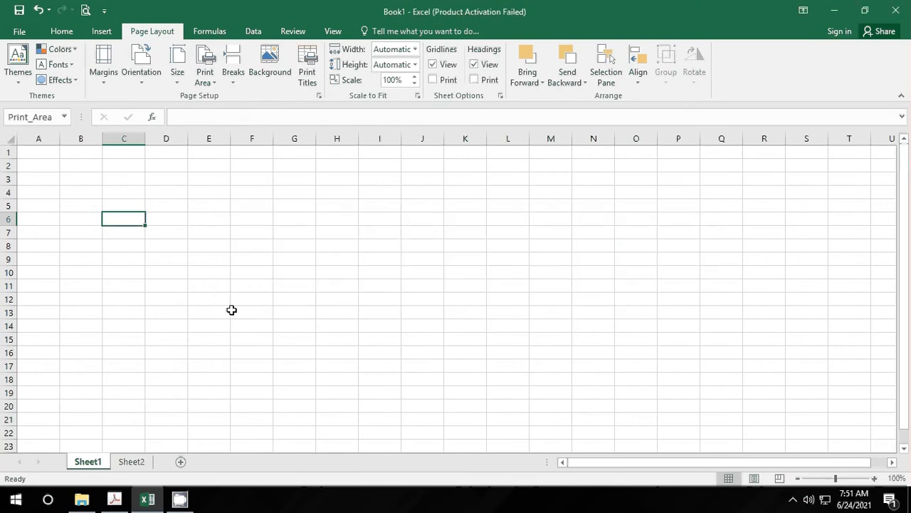
Set the range B1:M21 as the print area of Sheet1 and deselect the range
{"action": "left_click", "coordinate": [227, 312]}
{"action": "left_click_drag", "start_coordinate": [62, 153], "coordinate": [539, 423]}
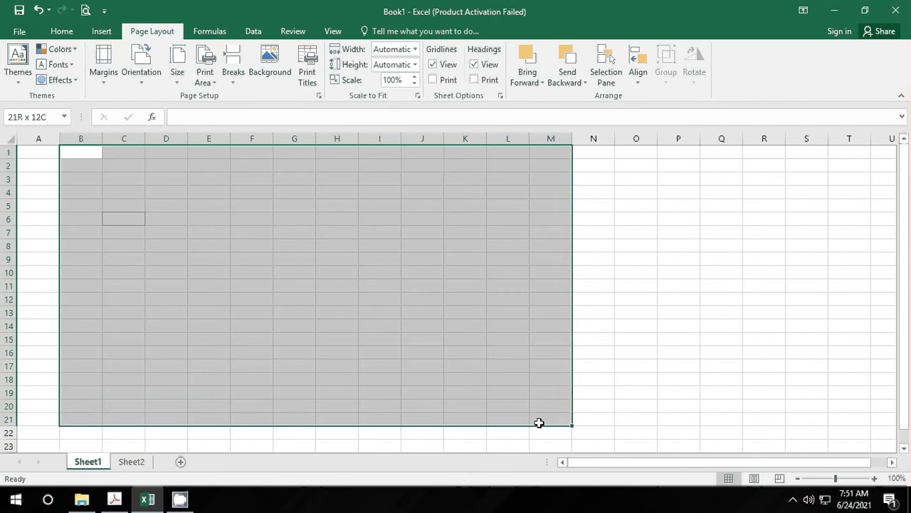
{"action": "left_click", "coordinate": [206, 76]}
{"action": "left_click", "coordinate": [214, 151]}
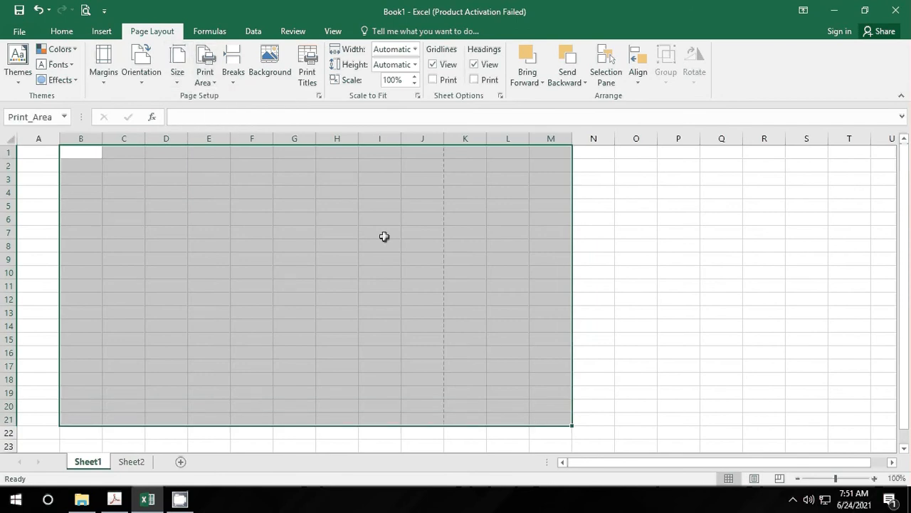
{"action": "left_click", "coordinate": [628, 258]}
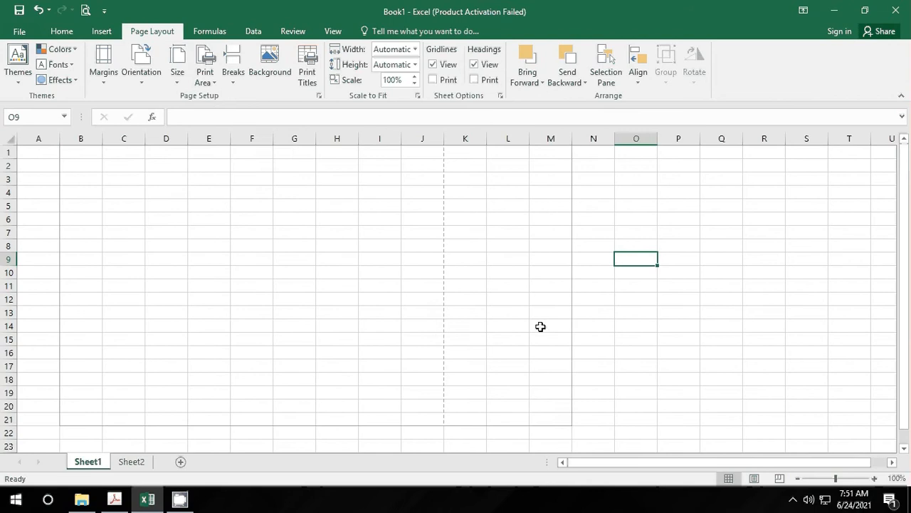
Select the range B1:M21 and set the print settings to Print Selection
{"action": "left_click_drag", "start_coordinate": [566, 413], "coordinate": [75, 153]}
{"action": "right_click", "coordinate": [75, 152]}
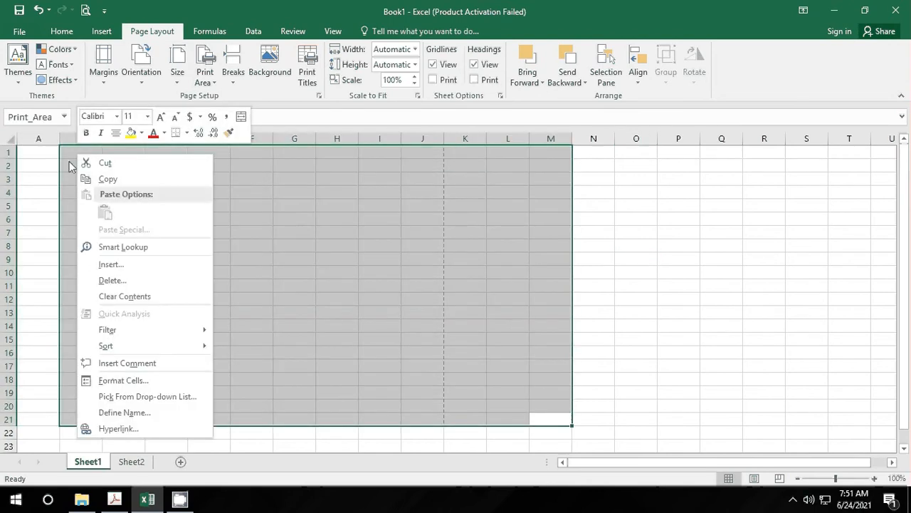
{"action": "left_click", "coordinate": [19, 31]}
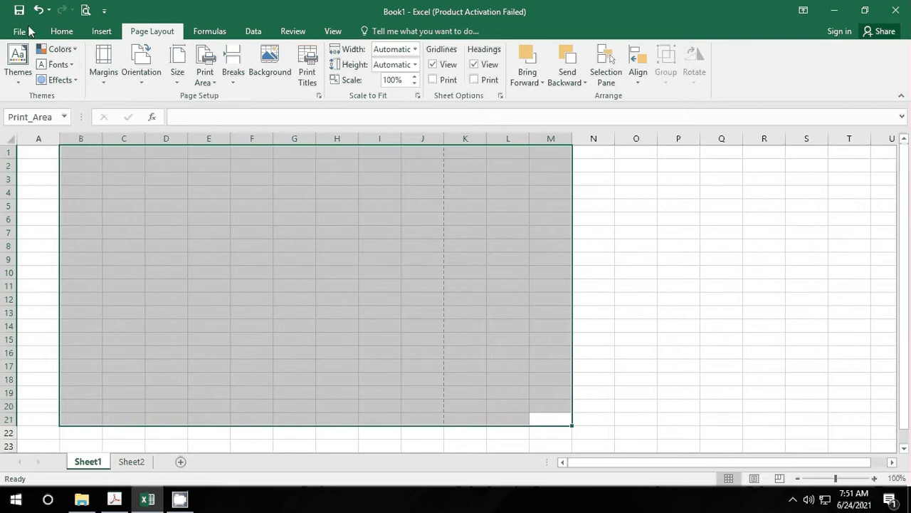
{"action": "left_click", "coordinate": [32, 191]}
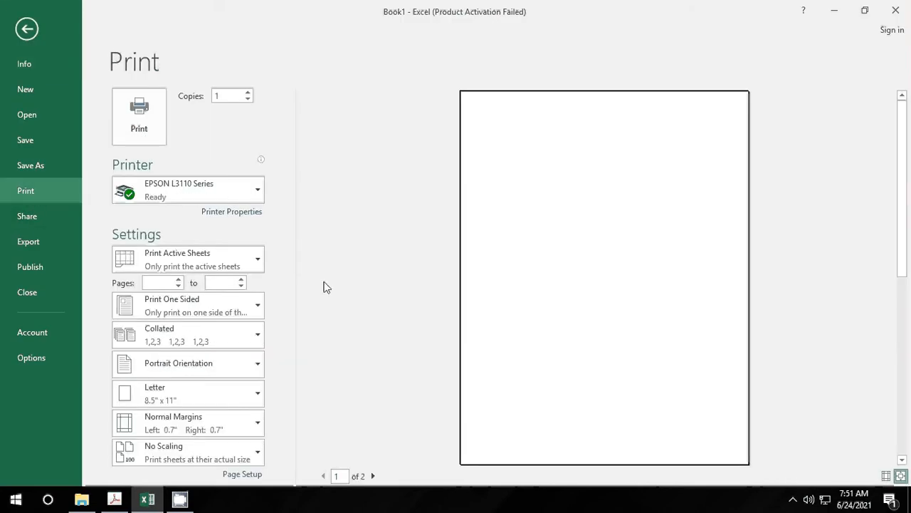
{"action": "left_click", "coordinate": [249, 260]}
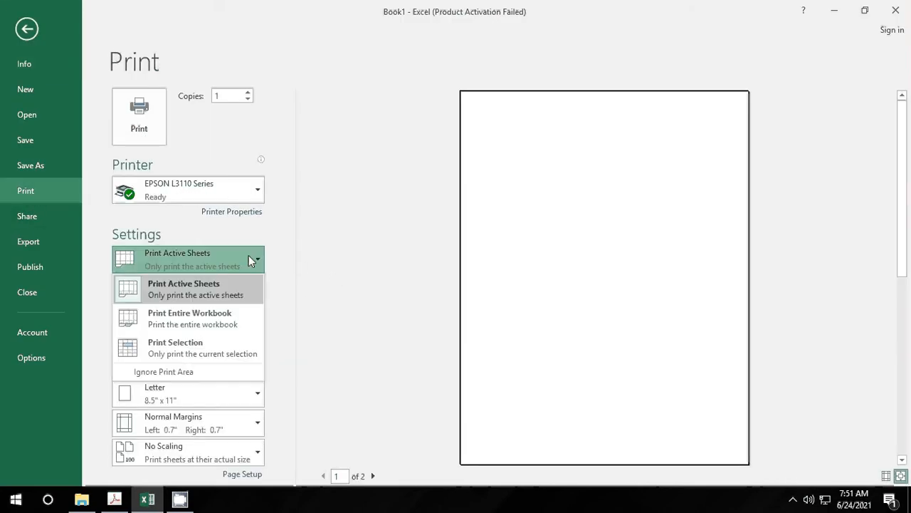
{"action": "left_click", "coordinate": [220, 356]}
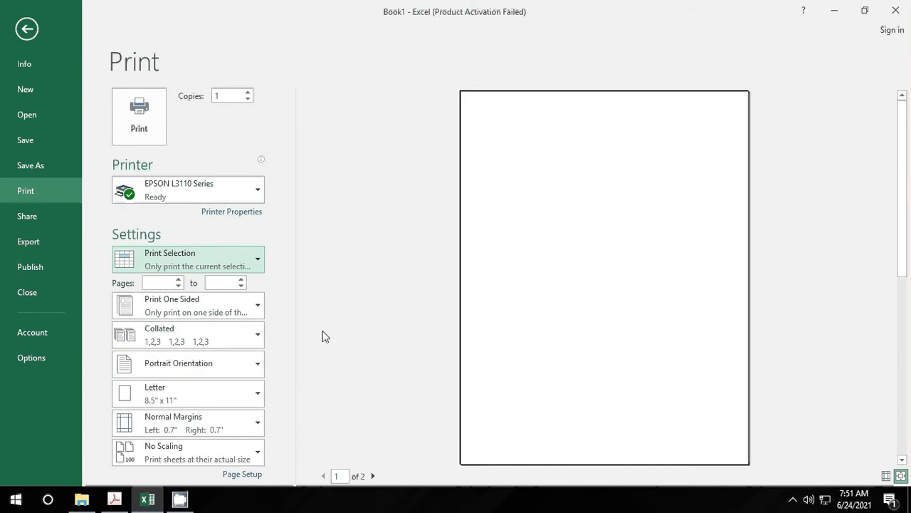
Leave the print settings at Print Selection, return to the worksheet and clear the print area of Sheet1
{"action": "left_click", "coordinate": [257, 264]}
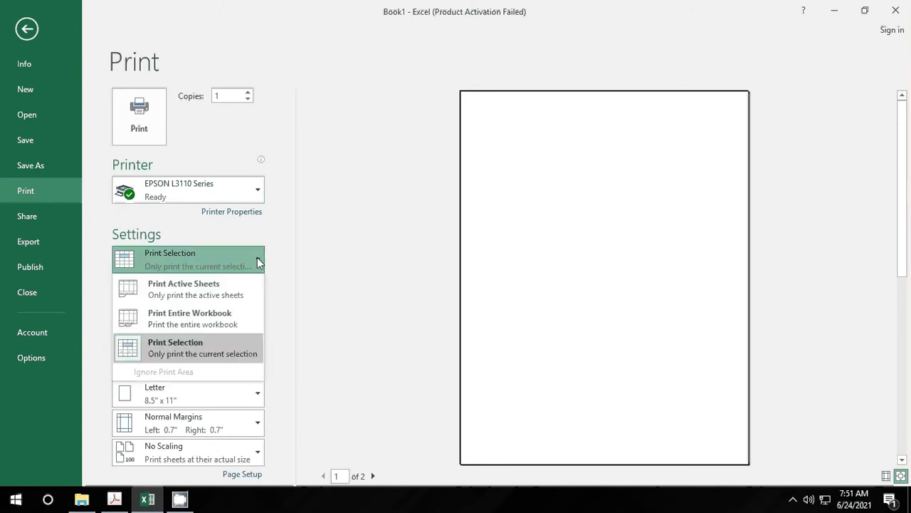
{"action": "left_click", "coordinate": [257, 264]}
{"action": "left_click", "coordinate": [17, 33]}
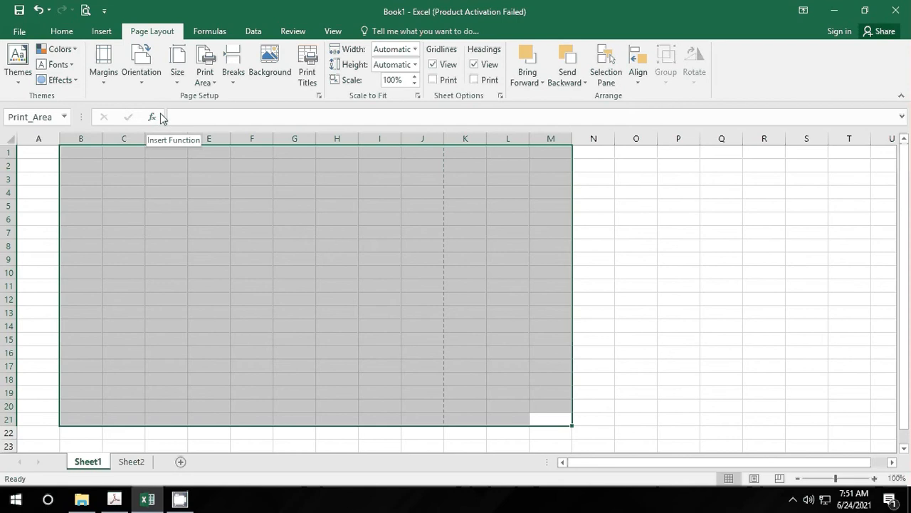
{"action": "left_click", "coordinate": [308, 230]}
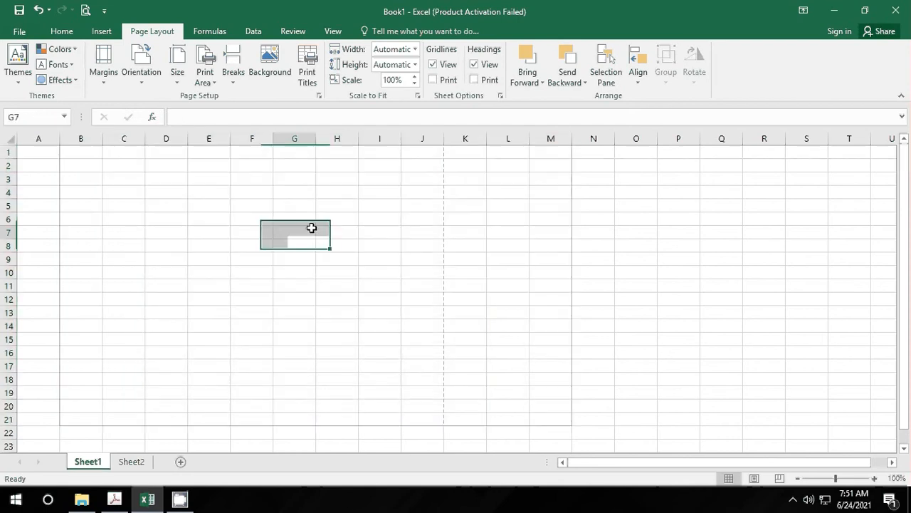
{"action": "left_click", "coordinate": [220, 89]}
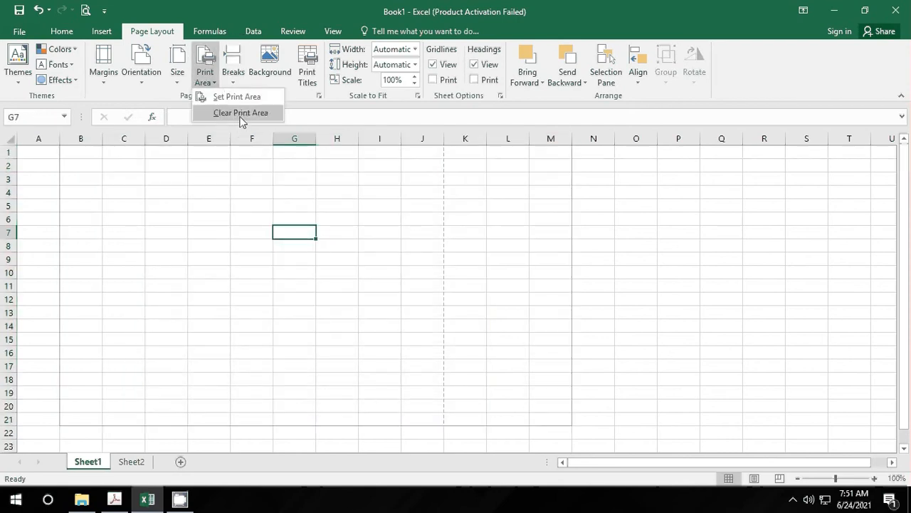
{"action": "left_click", "coordinate": [240, 114]}
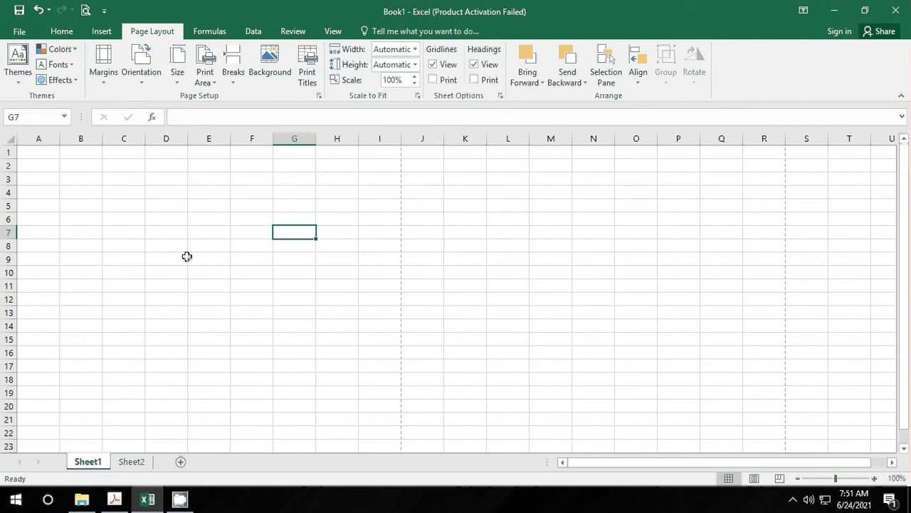
Deselect the trial range B3:N20 and set the paper size of Sheet1 to A4
{"action": "left_click_drag", "start_coordinate": [77, 185], "coordinate": [598, 403]}
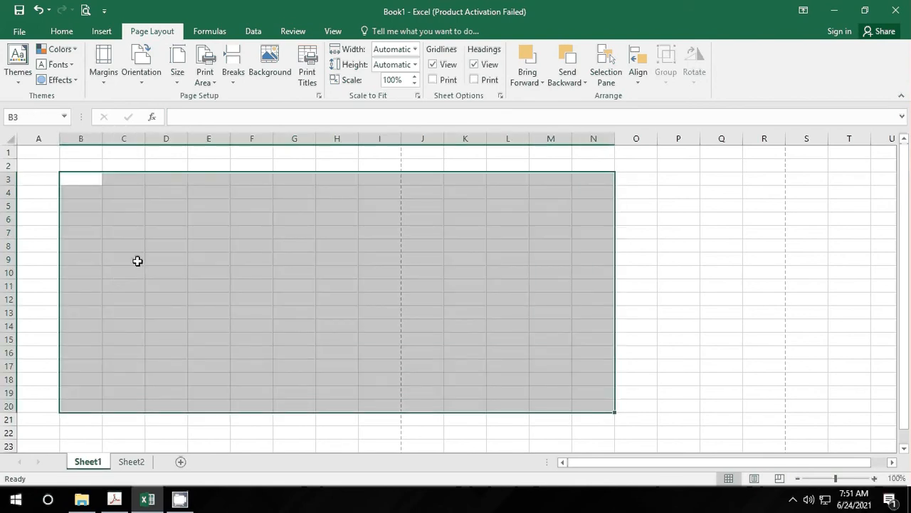
{"action": "left_click", "coordinate": [141, 230]}
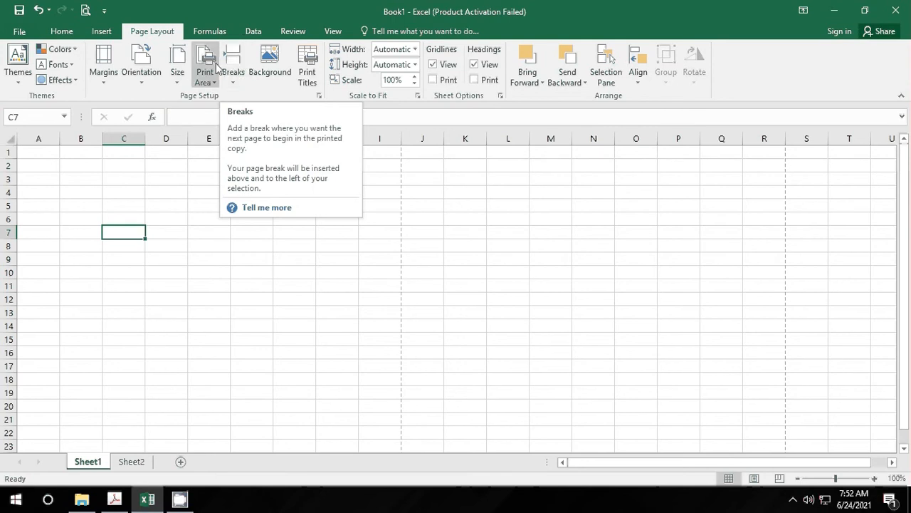
{"action": "left_click", "coordinate": [175, 84]}
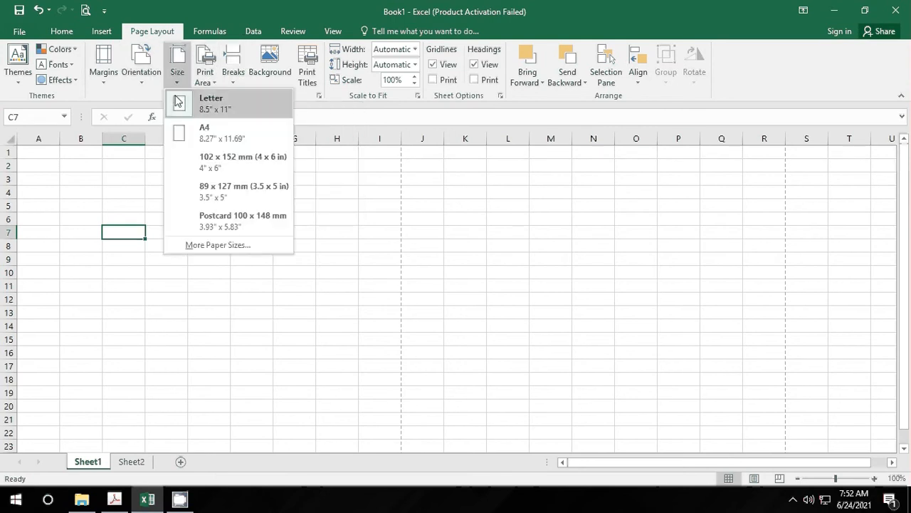
{"action": "left_click", "coordinate": [209, 138]}
{"action": "scroll", "coordinate": [484, 329], "scroll_direction": "down", "scroll_amount": 3}
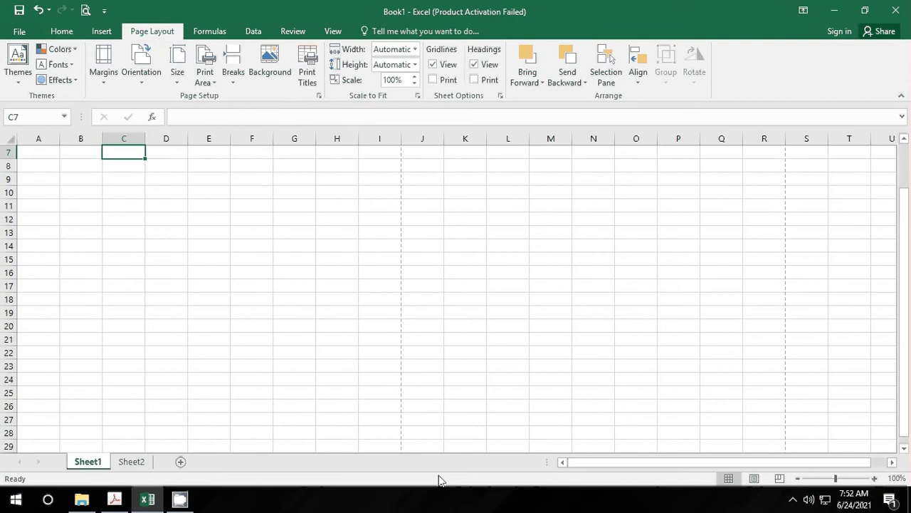
{"action": "scroll", "coordinate": [417, 401], "scroll_direction": "up", "scroll_amount": 2}
{"action": "scroll", "coordinate": [417, 391], "scroll_direction": "up", "scroll_amount": 1}
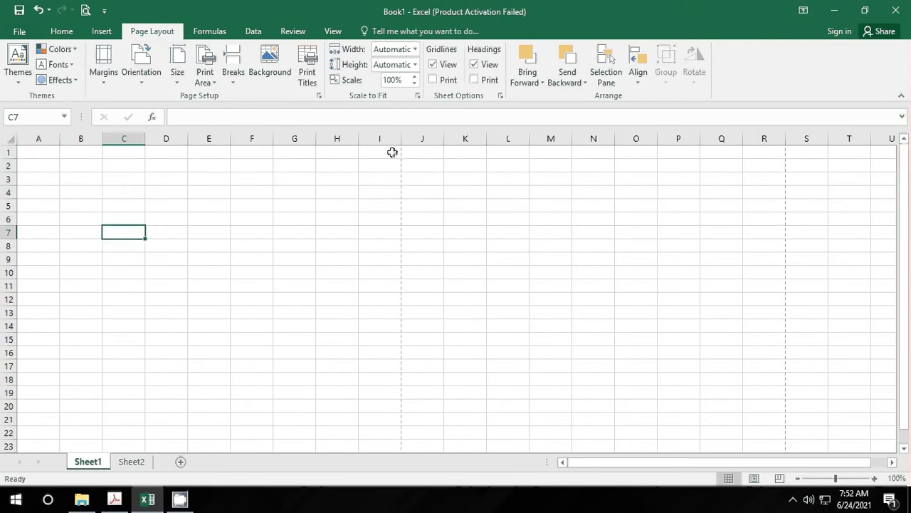
Select the range A1:I50 and examine the extent of the first A4 page
{"action": "left_click_drag", "start_coordinate": [38, 150], "coordinate": [375, 350]}
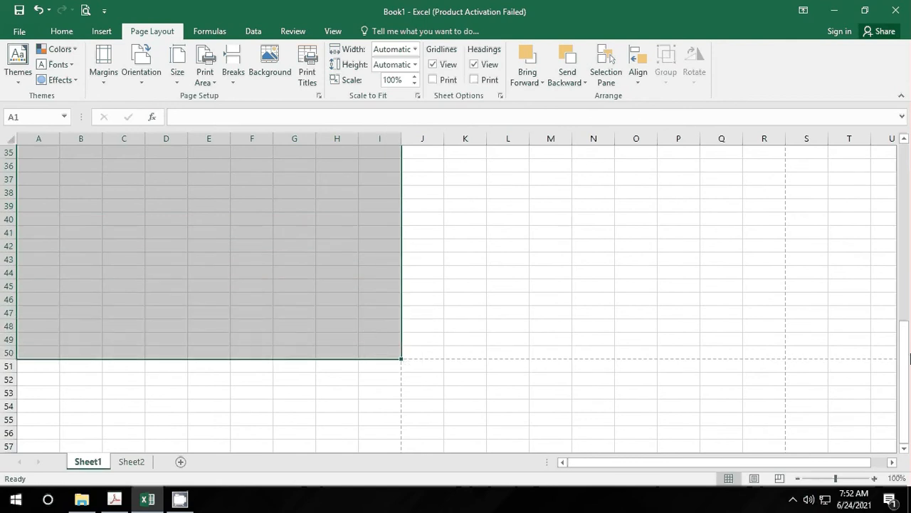
{"action": "left_click_drag", "start_coordinate": [904, 327], "coordinate": [907, 292]}
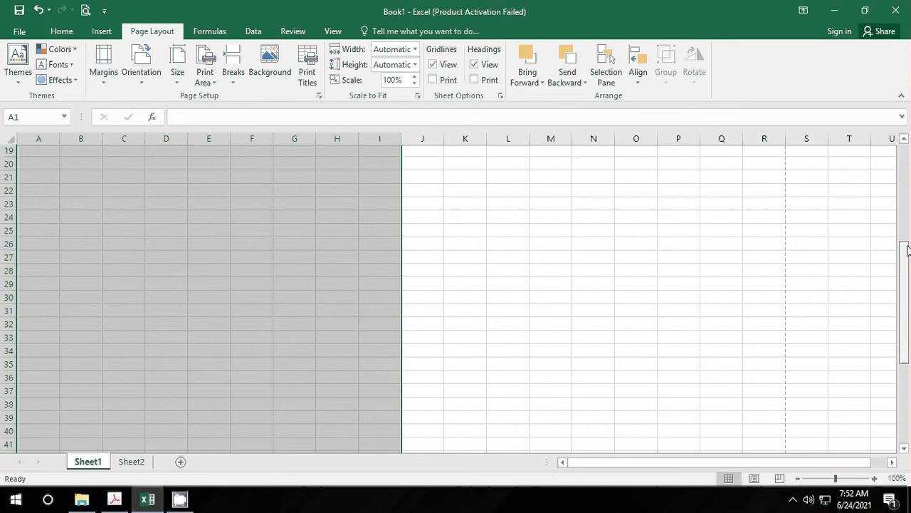
{"action": "scroll", "coordinate": [204, 390], "scroll_direction": "down", "scroll_amount": 2}
{"action": "scroll", "coordinate": [228, 399], "scroll_direction": "up", "scroll_amount": 7}
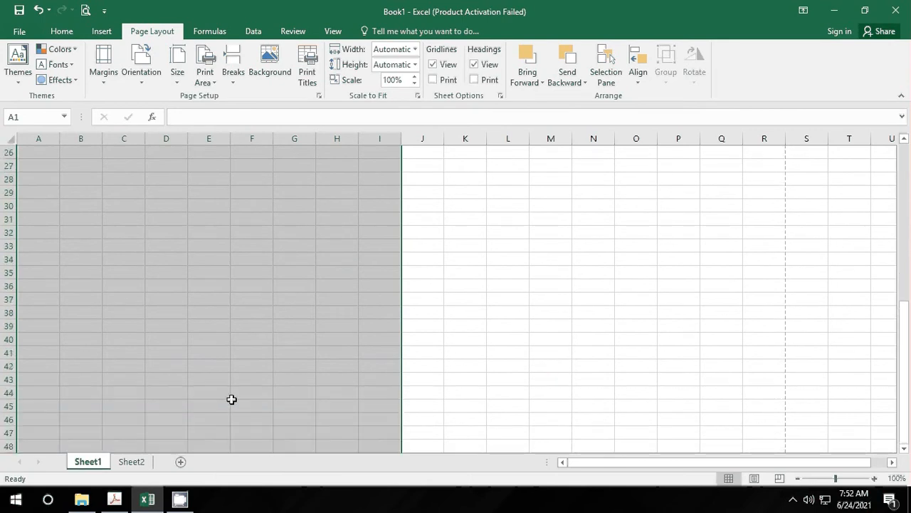
{"action": "scroll", "coordinate": [232, 399], "scroll_direction": "up", "scroll_amount": 2}
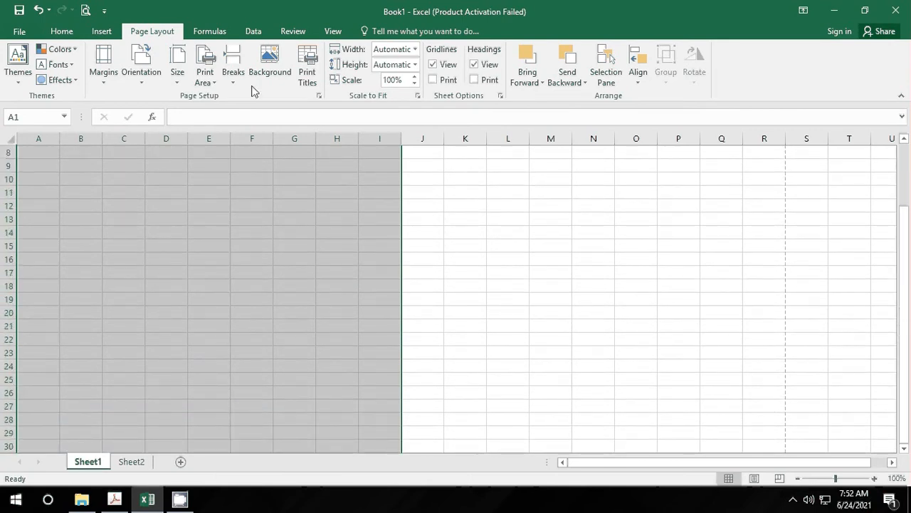
Set the paper size of Sheet1 to Letter and deselect the page range
{"action": "left_click", "coordinate": [177, 68]}
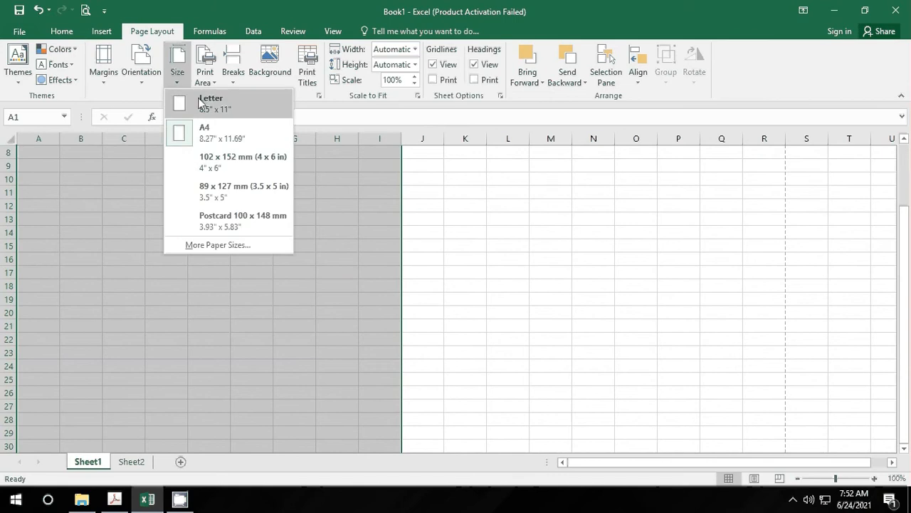
{"action": "left_click", "coordinate": [201, 103]}
{"action": "left_click_drag", "start_coordinate": [508, 325], "coordinate": [532, 328]}
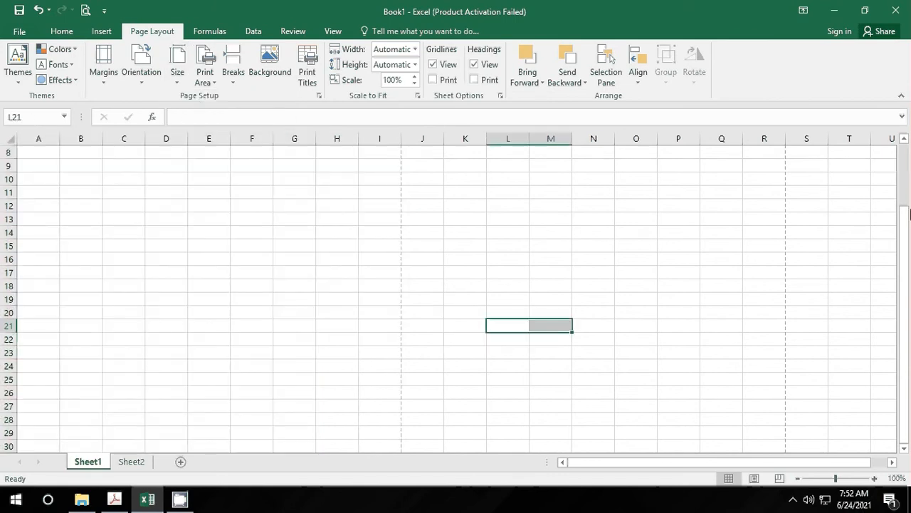
{"action": "left_click_drag", "start_coordinate": [907, 299], "coordinate": [908, 315]}
{"action": "left_click_drag", "start_coordinate": [909, 350], "coordinate": [910, 352]}
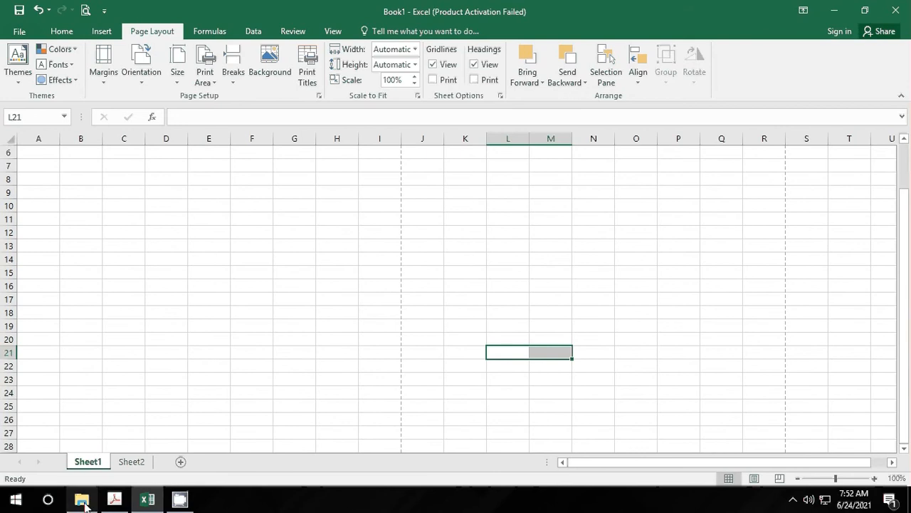
Select row 47, the last row of the first Letter page, and return to the start of the sheet
{"action": "left_click_drag", "start_coordinate": [170, 406], "coordinate": [200, 250]}
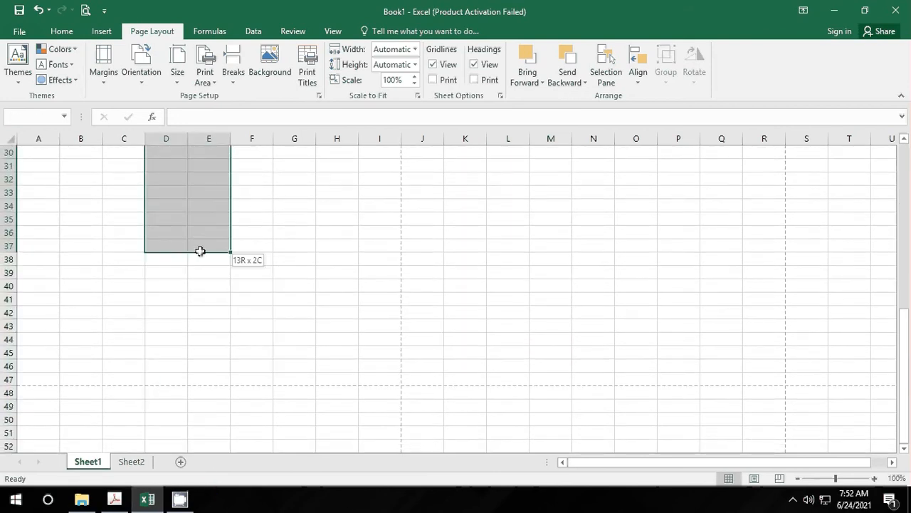
{"action": "left_click", "coordinate": [2, 381]}
{"action": "scroll", "coordinate": [125, 363], "scroll_direction": "up", "scroll_amount": 4}
{"action": "scroll", "coordinate": [127, 366], "scroll_direction": "up", "scroll_amount": 6}
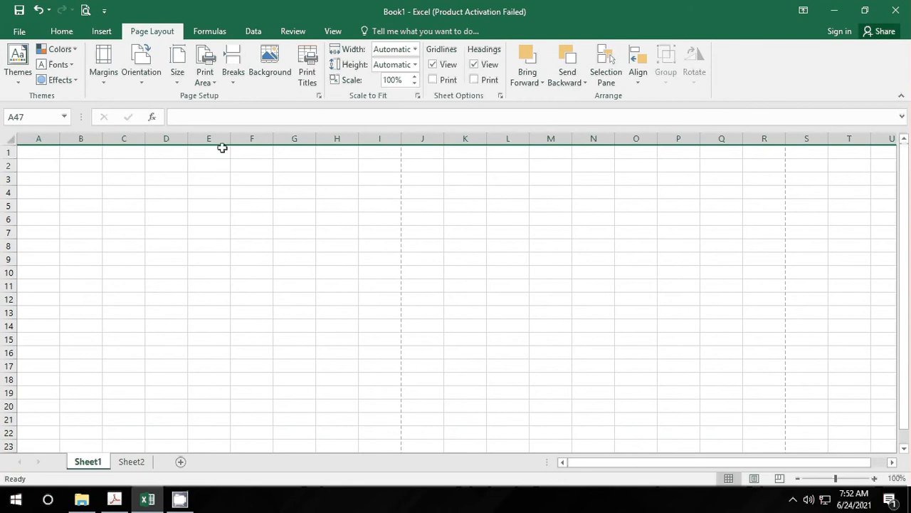
Add a new worksheet after Sheet1 and rename Sheet1 as a
{"action": "left_click", "coordinate": [180, 462]}
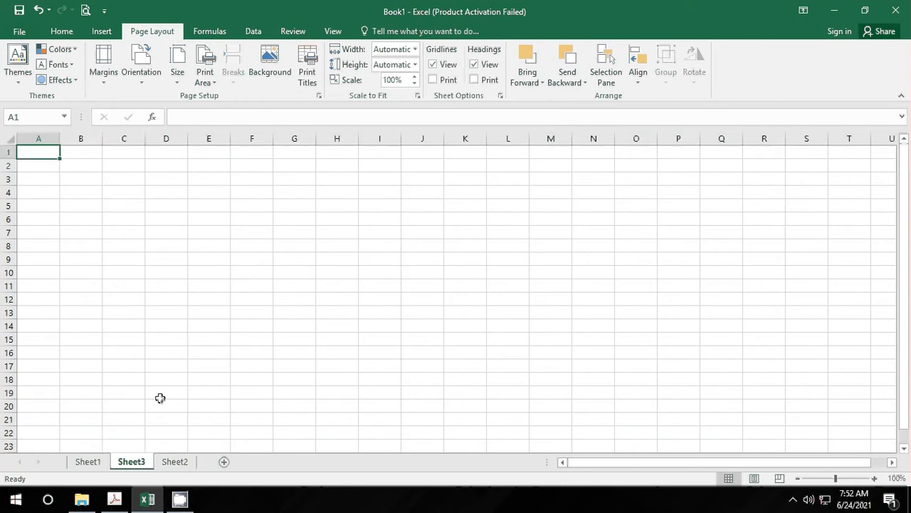
{"action": "right_click", "coordinate": [88, 463]}
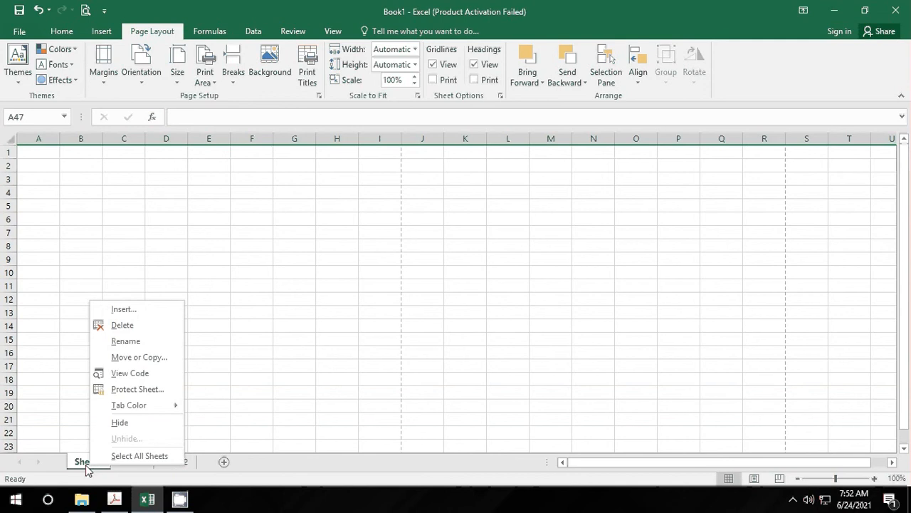
{"action": "left_click", "coordinate": [158, 342]}
{"action": "type", "text": "a"}
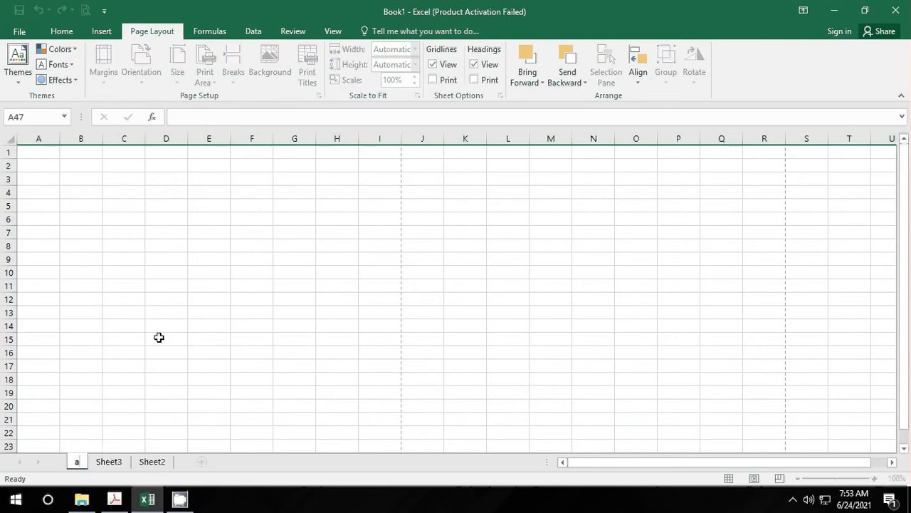
{"action": "key", "text": "Return"}
Move sheet a between Sheet3 and Sheet2
{"action": "right_click", "coordinate": [77, 461]}
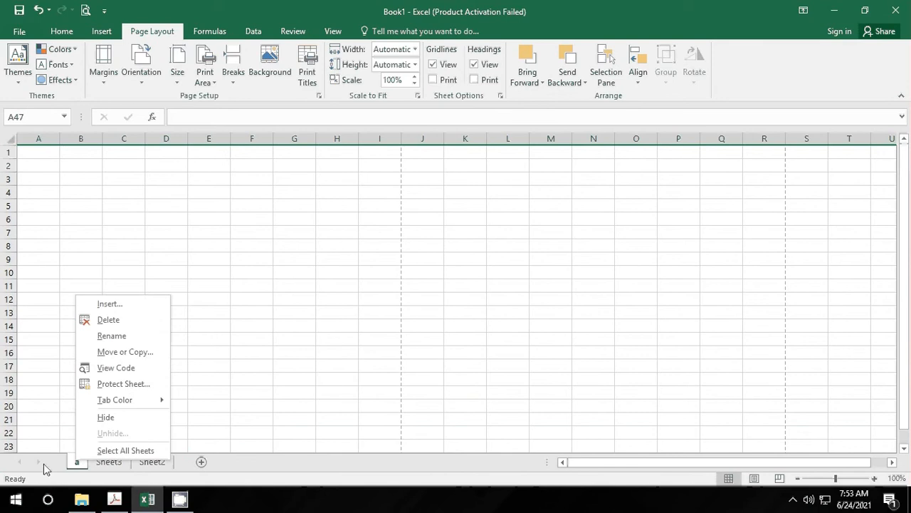
{"action": "left_click", "coordinate": [72, 468]}
{"action": "left_click_drag", "start_coordinate": [71, 467], "coordinate": [140, 474]}
Examine the Protect Sheet options for sheet a and cancel without protecting it
{"action": "right_click", "coordinate": [117, 462]}
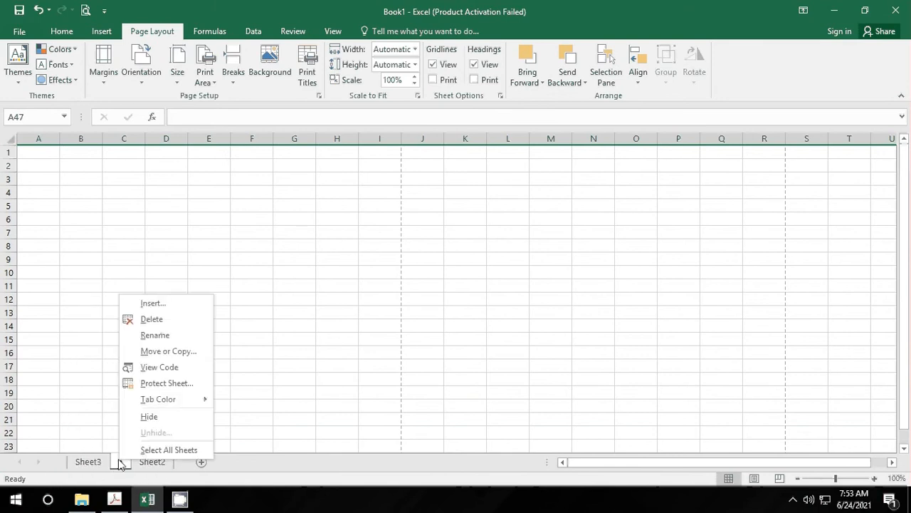
{"action": "left_click", "coordinate": [187, 384]}
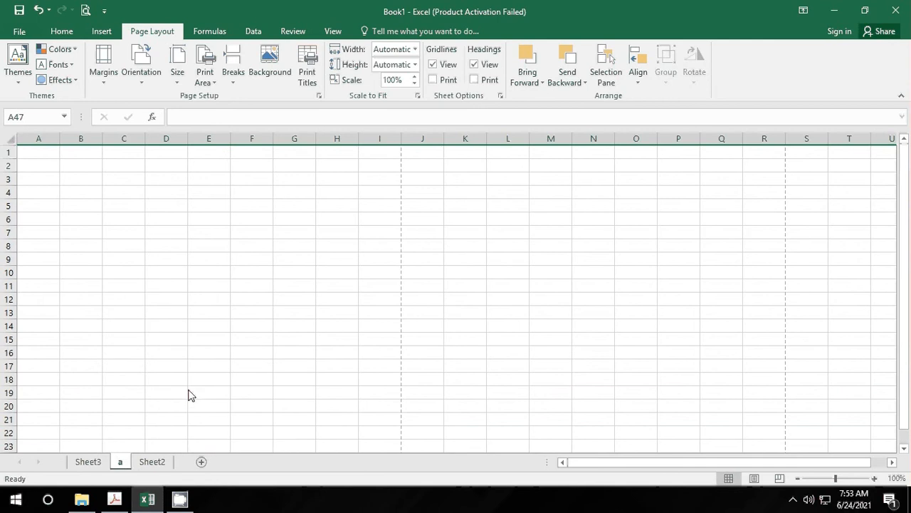
{"action": "left_click_drag", "start_coordinate": [179, 284], "coordinate": [271, 178]}
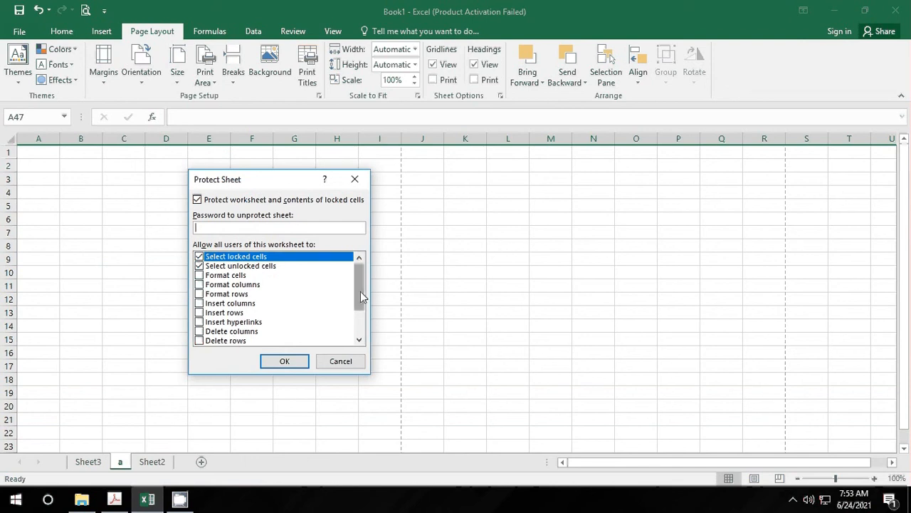
{"action": "left_click_drag", "start_coordinate": [361, 293], "coordinate": [381, 268]}
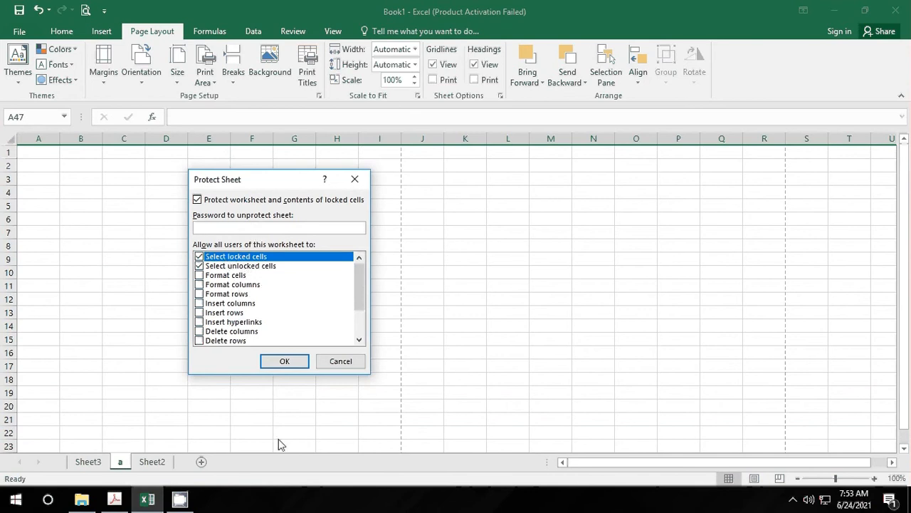
{"action": "left_click", "coordinate": [342, 363]}
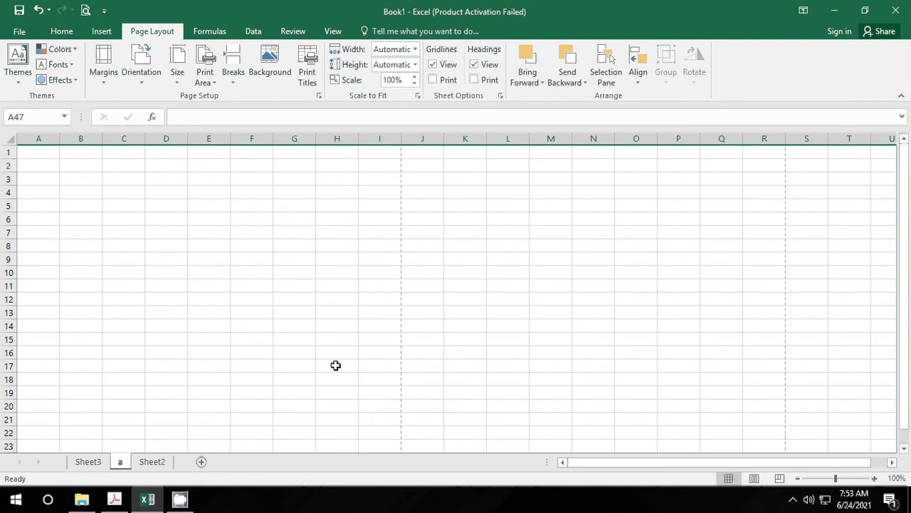
Hide sheet a and unhide it again
{"action": "right_click", "coordinate": [118, 460]}
{"action": "left_click", "coordinate": [169, 415]}
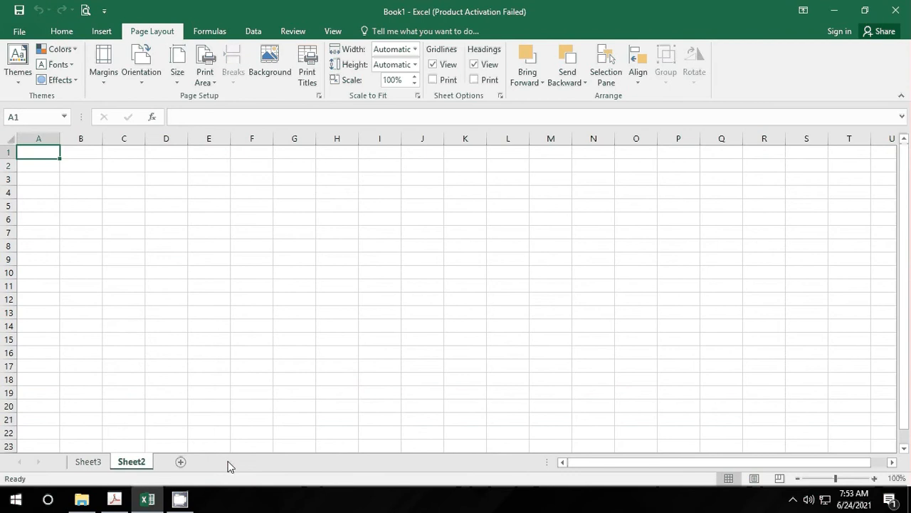
{"action": "right_click", "coordinate": [140, 460]}
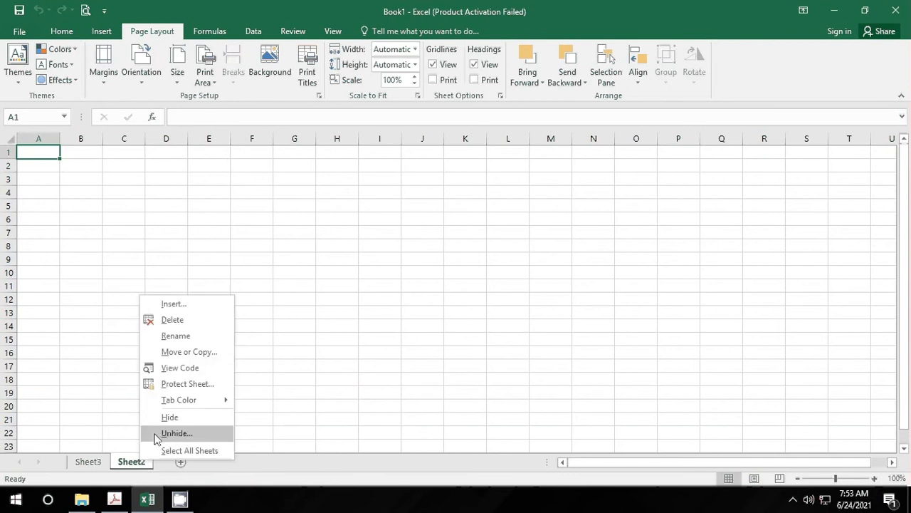
{"action": "left_click", "coordinate": [156, 435]}
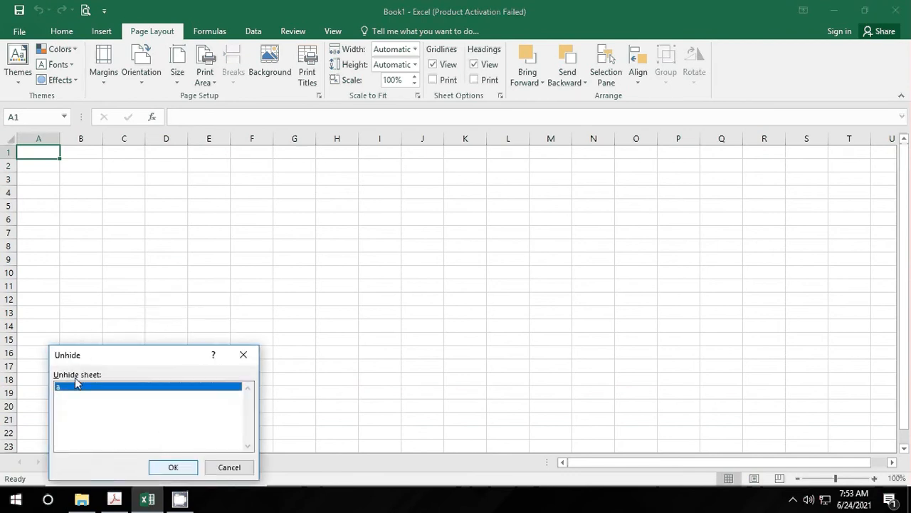
{"action": "left_click", "coordinate": [171, 467]}
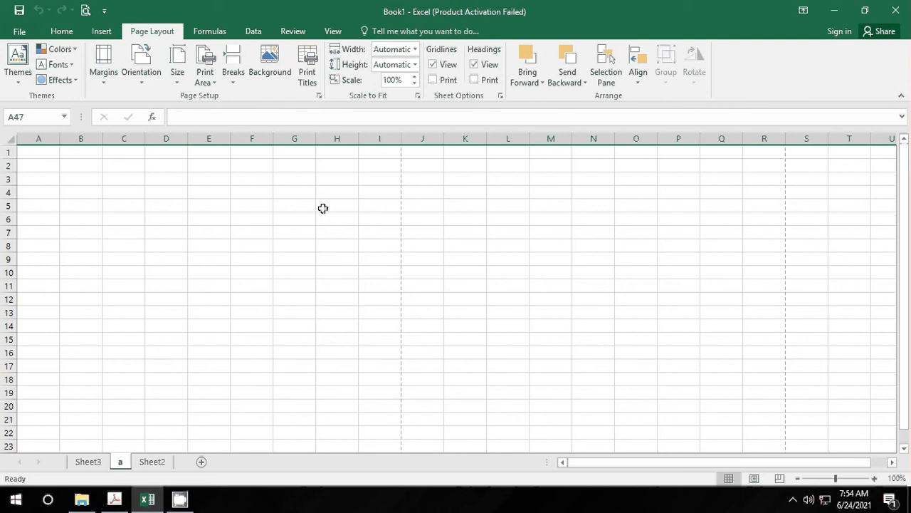
Open the Excel Options and view the Advanced editing options
{"action": "left_click", "coordinate": [19, 32]}
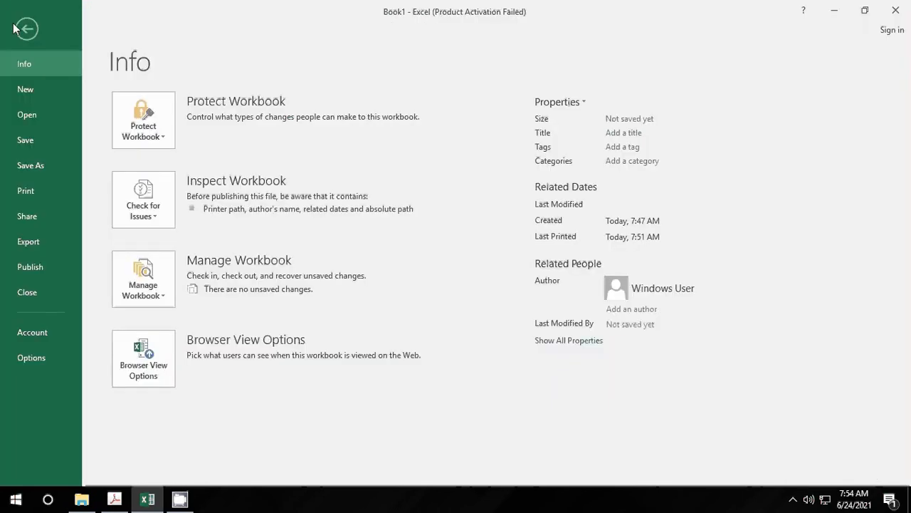
{"action": "left_click", "coordinate": [31, 358]}
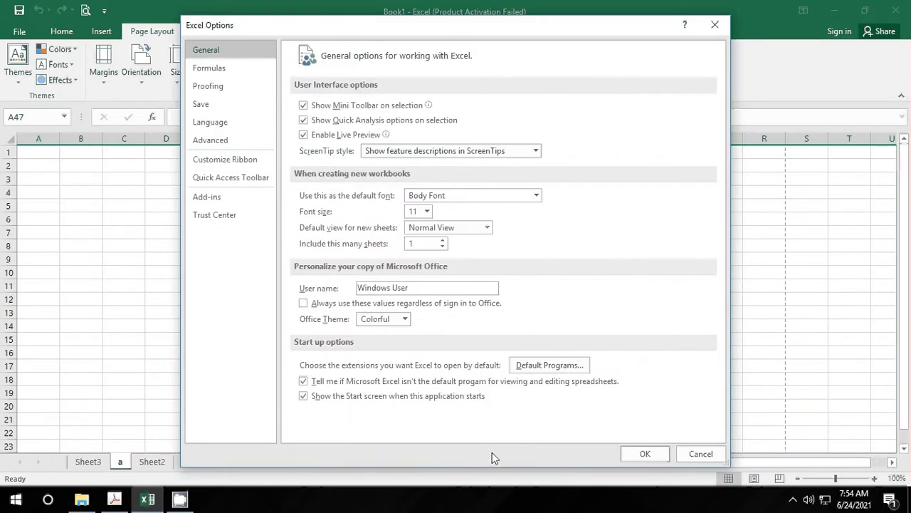
{"action": "left_click", "coordinate": [218, 157]}
{"action": "left_click", "coordinate": [216, 143]}
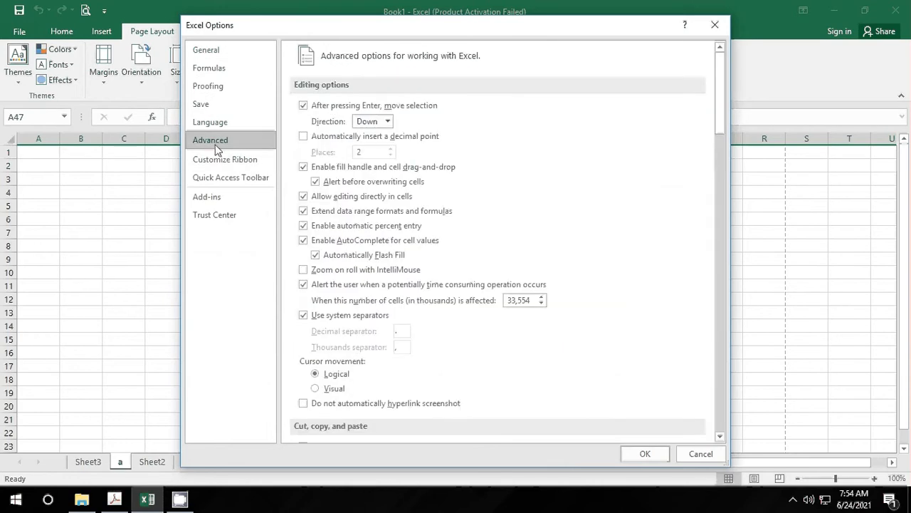
Close the Excel Options without applying any changes
{"action": "left_click", "coordinate": [303, 240]}
{"action": "left_click", "coordinate": [714, 26]}
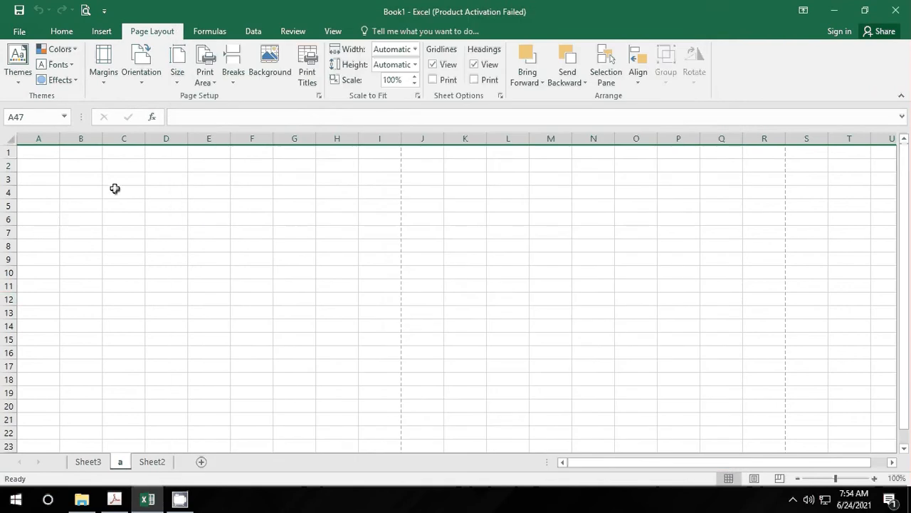
Widen columns C to F together to the same larger width
{"action": "left_click_drag", "start_coordinate": [134, 134], "coordinate": [307, 146]}
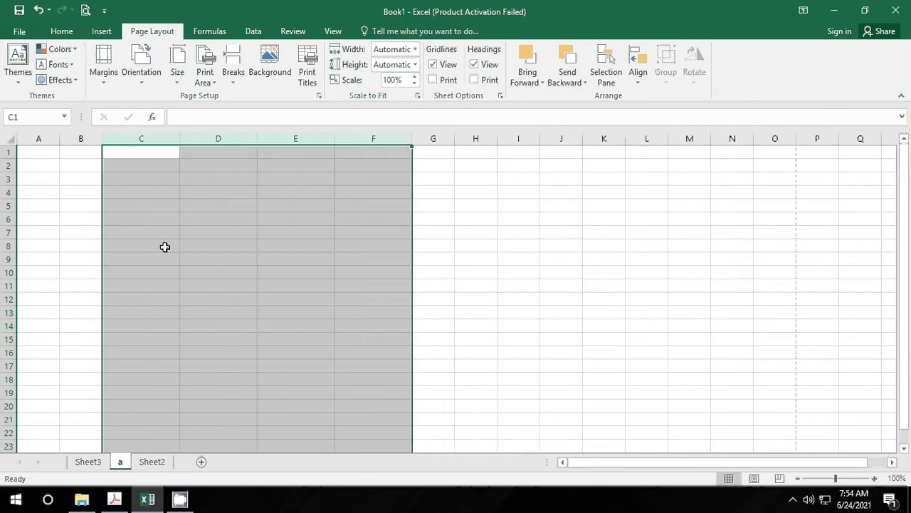
{"action": "left_click", "coordinate": [427, 247]}
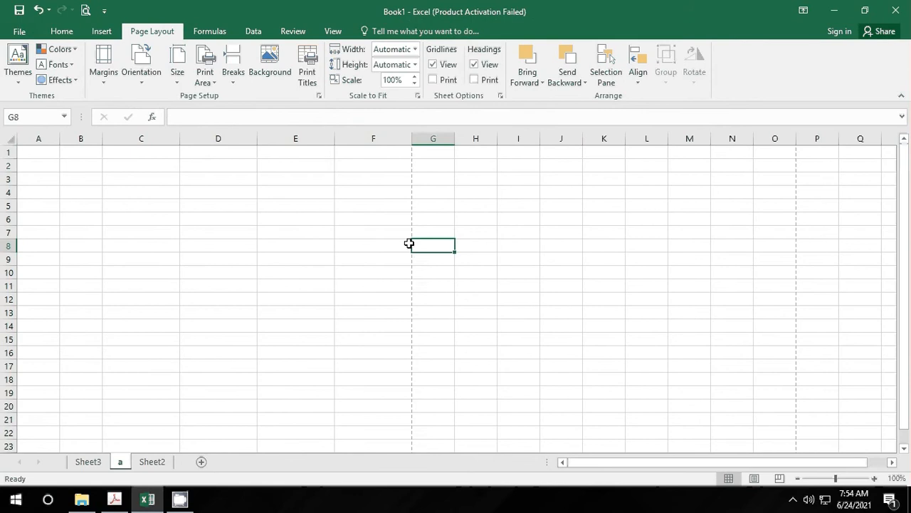
Set the column width of columns G to J to 5
{"action": "left_click_drag", "start_coordinate": [442, 138], "coordinate": [561, 141]}
{"action": "right_click", "coordinate": [560, 176]}
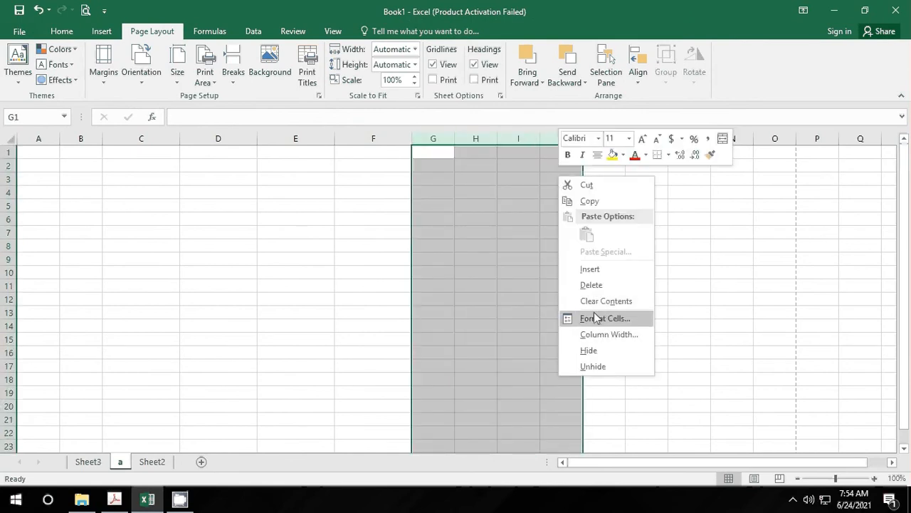
{"action": "left_click", "coordinate": [607, 334]}
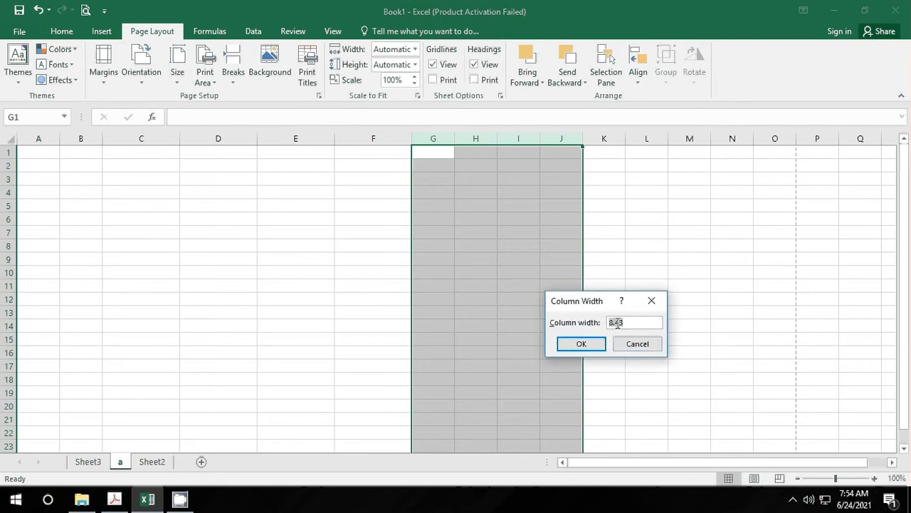
{"action": "left_click", "coordinate": [616, 323]}
{"action": "type", "text": "5"}
{"action": "key", "text": "Return"}
{"action": "left_click", "coordinate": [617, 338]}
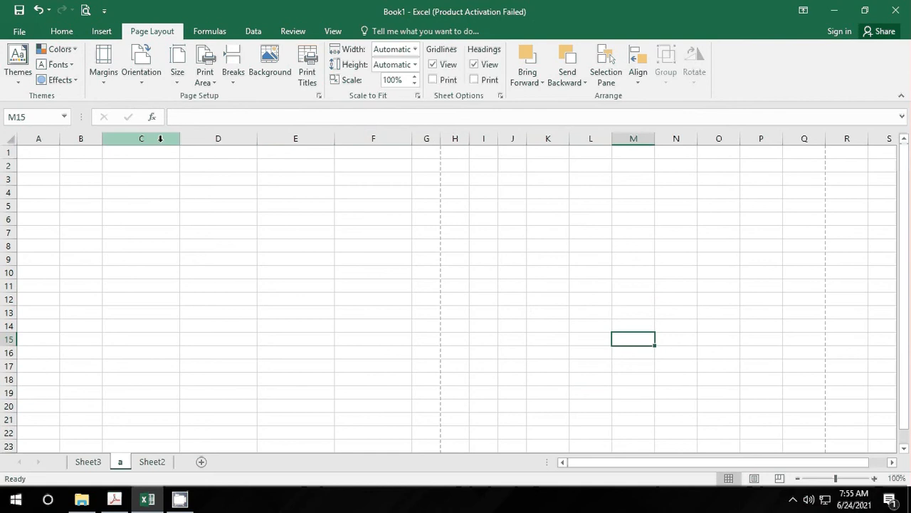
View the cell, row, column and sheet insertion options for the range B5:C6 without inserting anything
{"action": "left_click", "coordinate": [102, 31]}
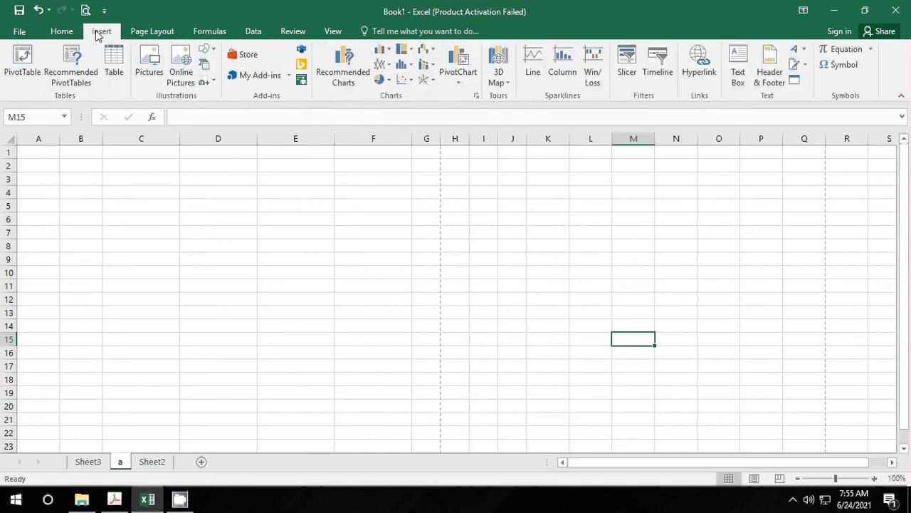
{"action": "left_click", "coordinate": [331, 246]}
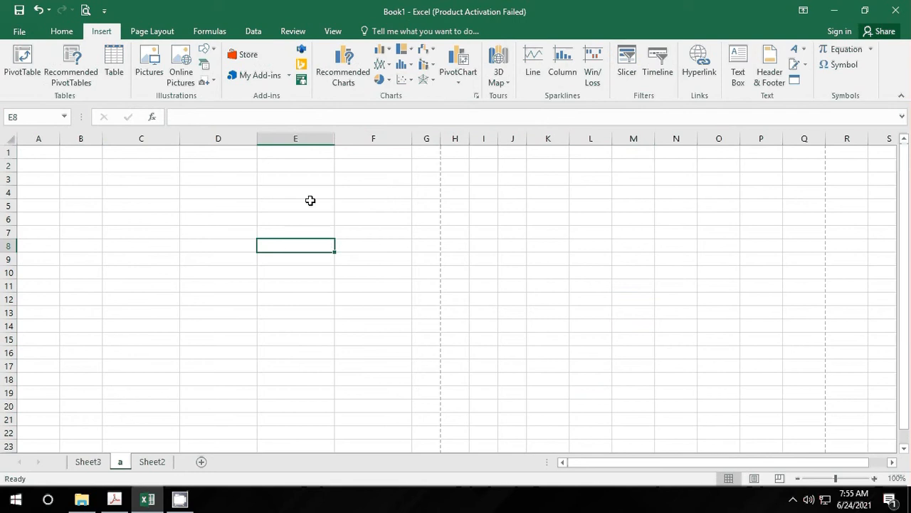
{"action": "left_click", "coordinate": [63, 32]}
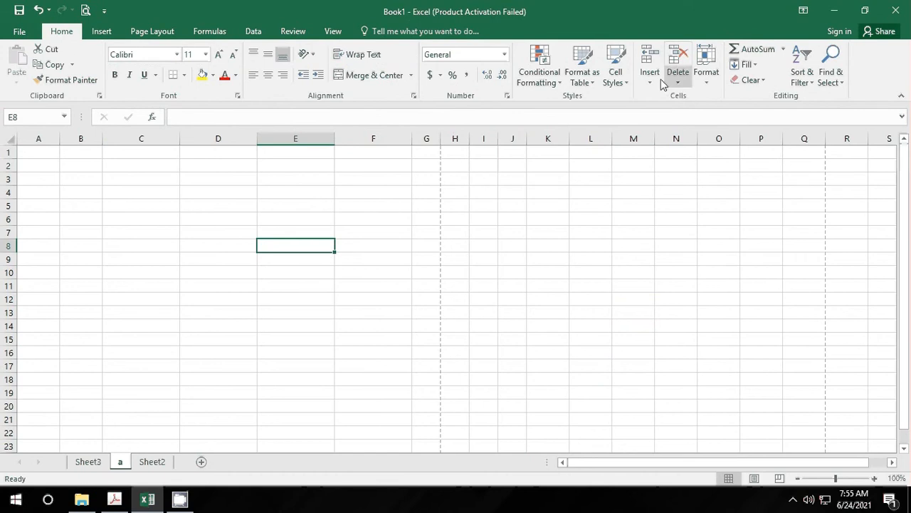
{"action": "left_click", "coordinate": [79, 228]}
{"action": "left_click_drag", "start_coordinate": [82, 207], "coordinate": [175, 215]}
{"action": "left_click", "coordinate": [654, 81]}
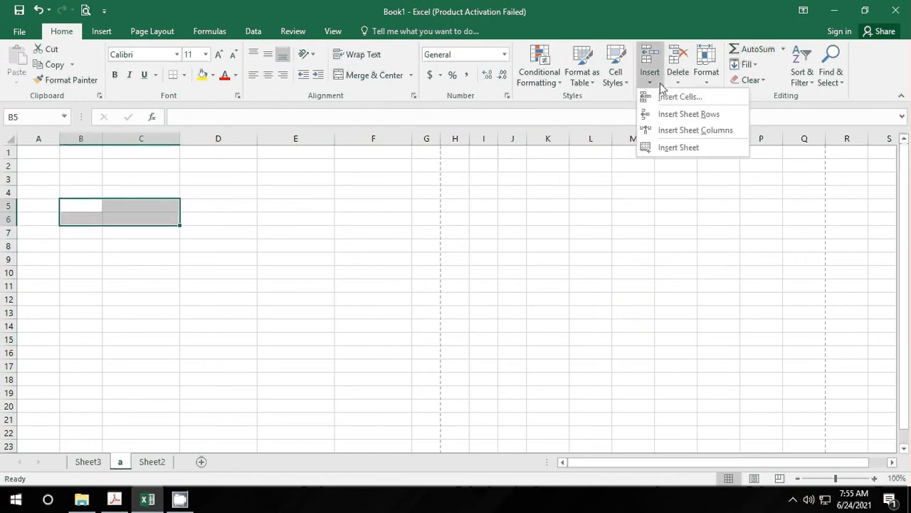
{"action": "left_click", "coordinate": [310, 252]}
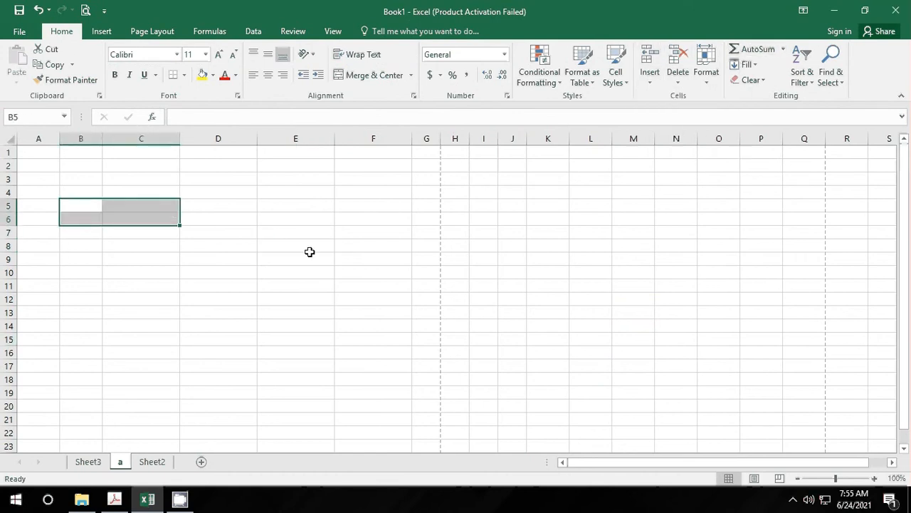
Examine the Delete Cells options for the range B5:C6 and cancel without deleting
{"action": "left_click", "coordinate": [677, 82]}
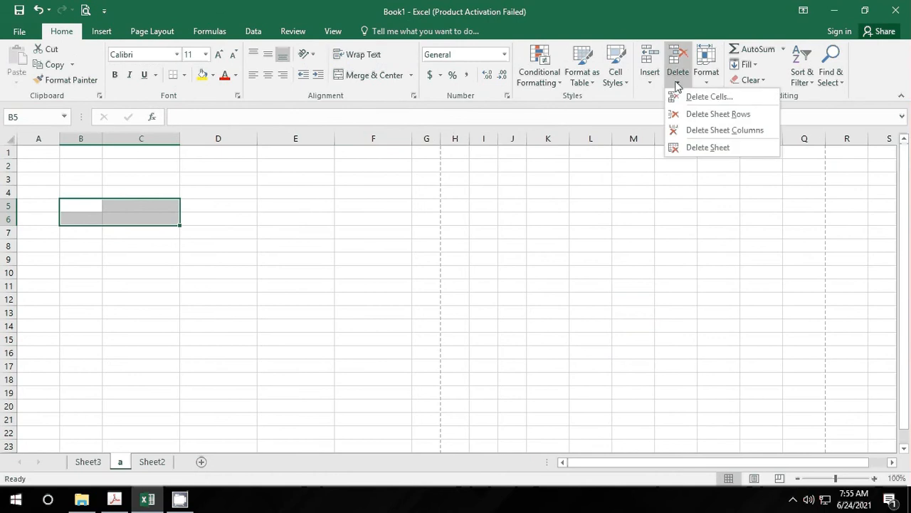
{"action": "left_click", "coordinate": [696, 96]}
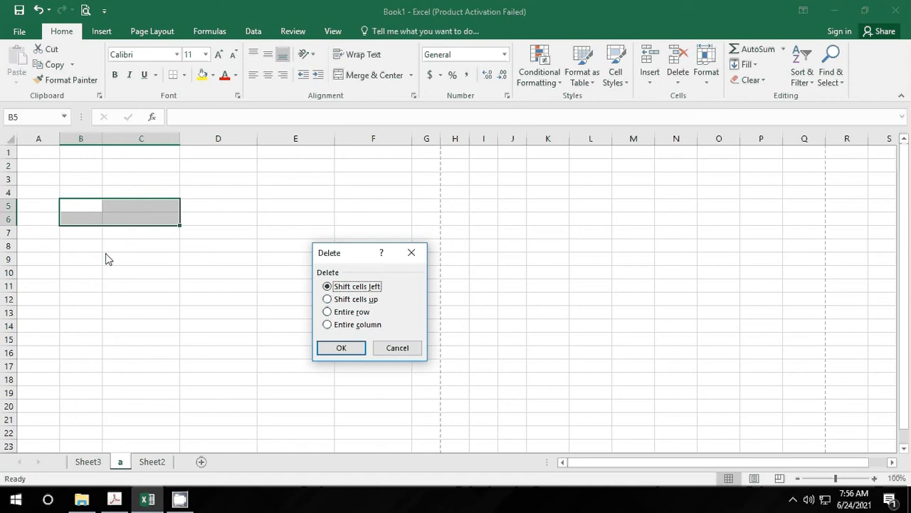
{"action": "left_click", "coordinate": [398, 349]}
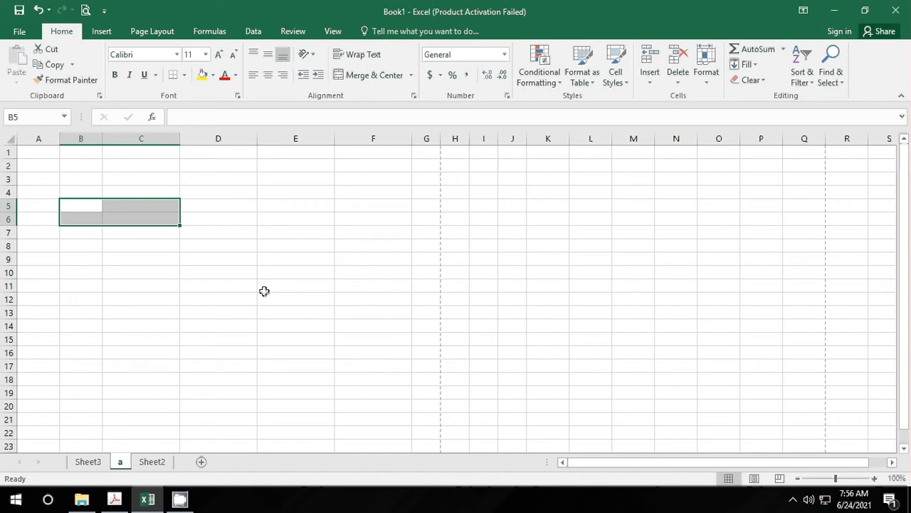
Set the row height of rows 10 to 14 to 30 using the selected range D10:E14
{"action": "left_click_drag", "start_coordinate": [227, 273], "coordinate": [316, 329]}
{"action": "left_click", "coordinate": [706, 75]}
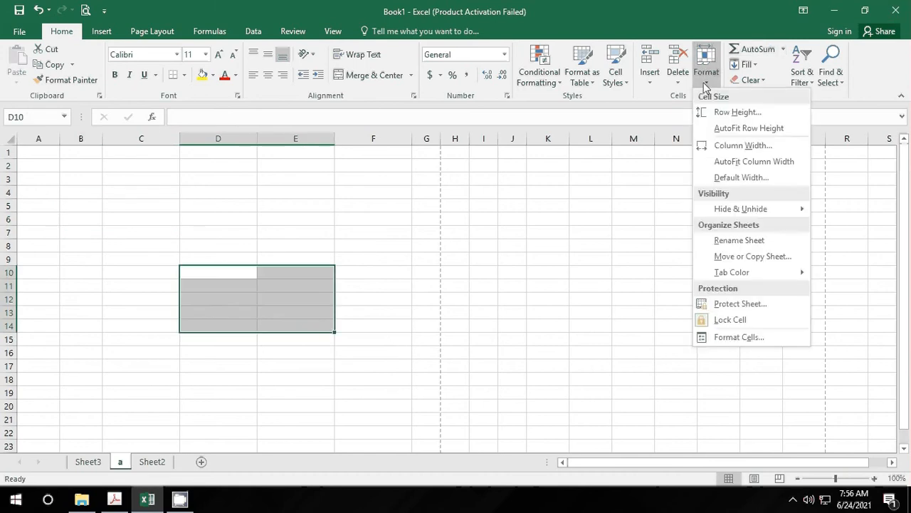
{"action": "left_click", "coordinate": [737, 113]}
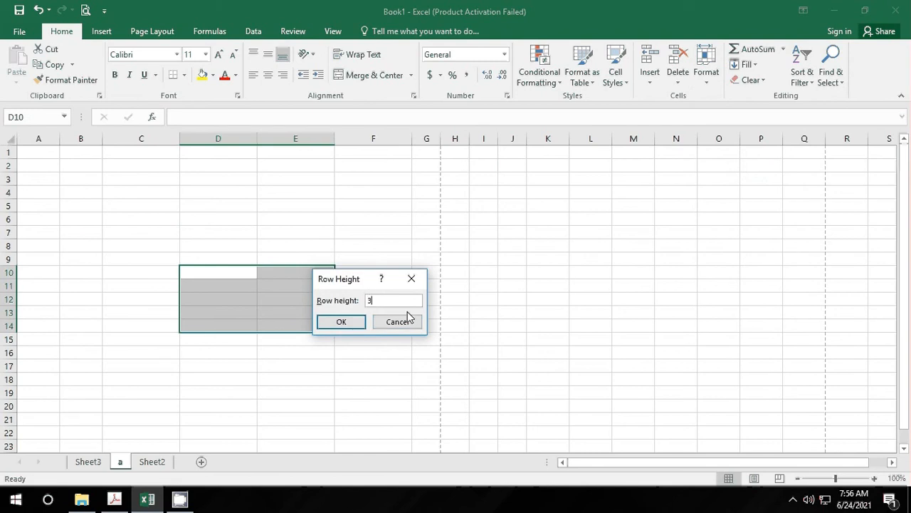
{"action": "key", "text": "Return"}
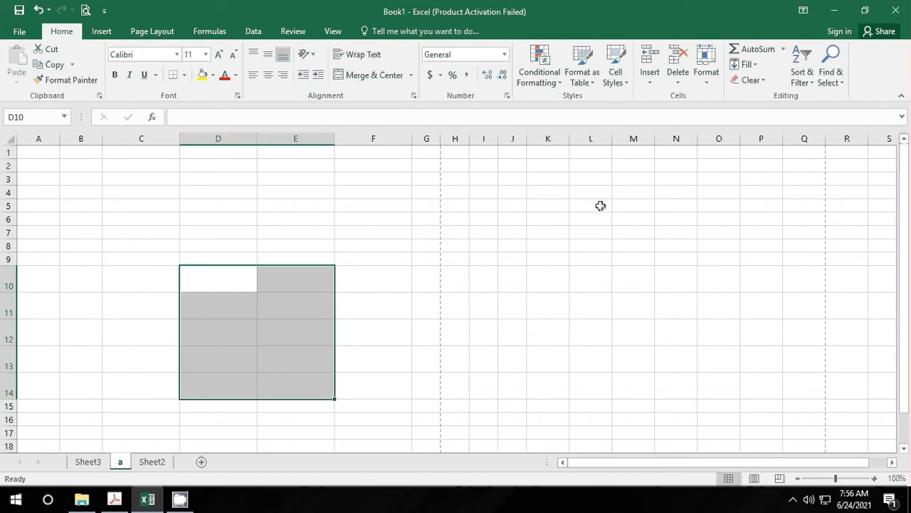
Enter a long text string in cell D16, starting with fd and continuing with repeated f letters past the column's edge
{"action": "left_click", "coordinate": [707, 78]}
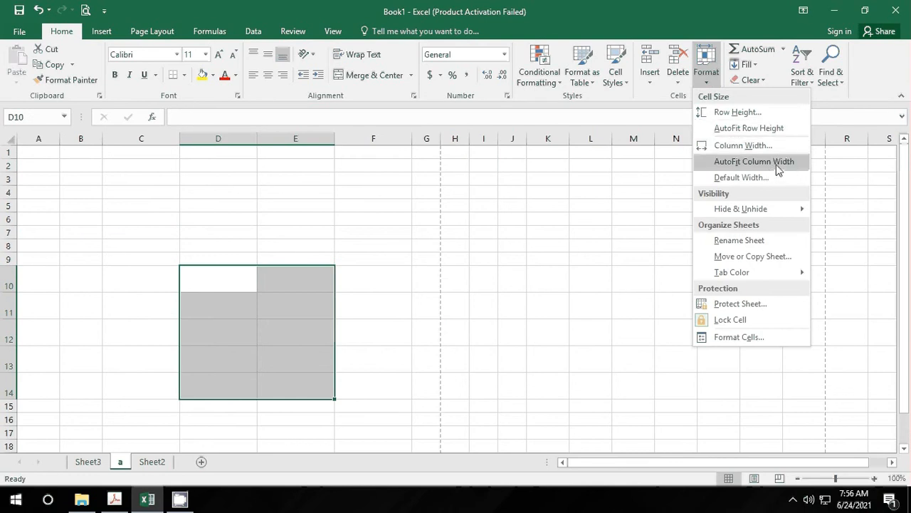
{"action": "left_click", "coordinate": [415, 325]}
{"action": "scroll", "coordinate": [331, 425], "scroll_direction": "down", "scroll_amount": 1}
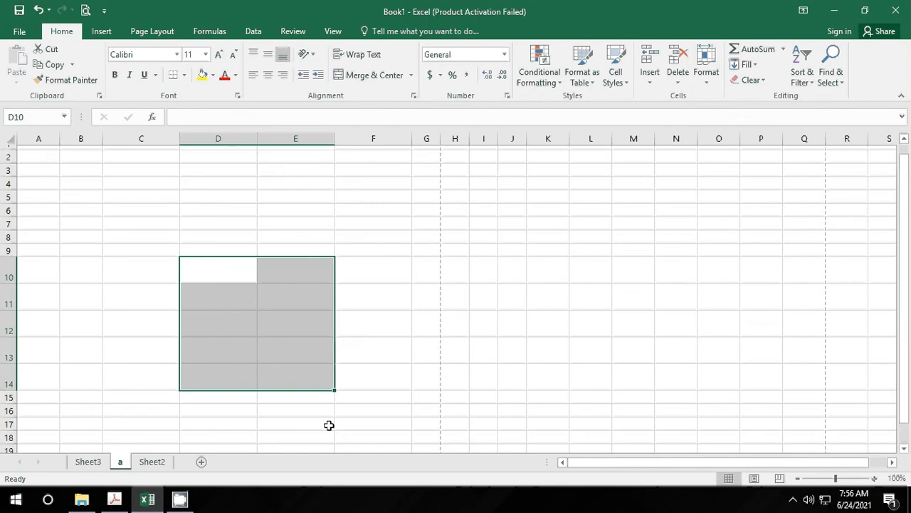
{"action": "left_click", "coordinate": [225, 395]}
{"action": "left_click", "coordinate": [225, 407]}
{"action": "type", "text": "fd"}
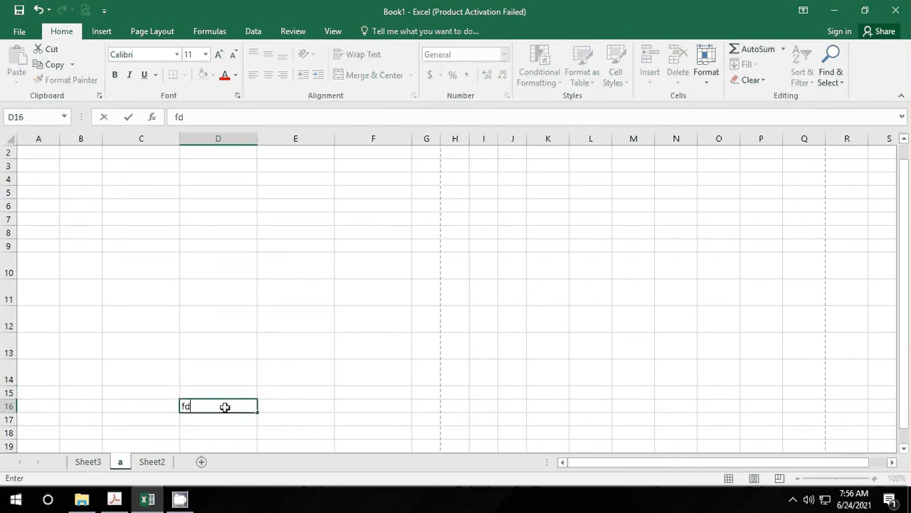
{"action": "type", "text": "ffffffffffffffffffffffffffffff"}
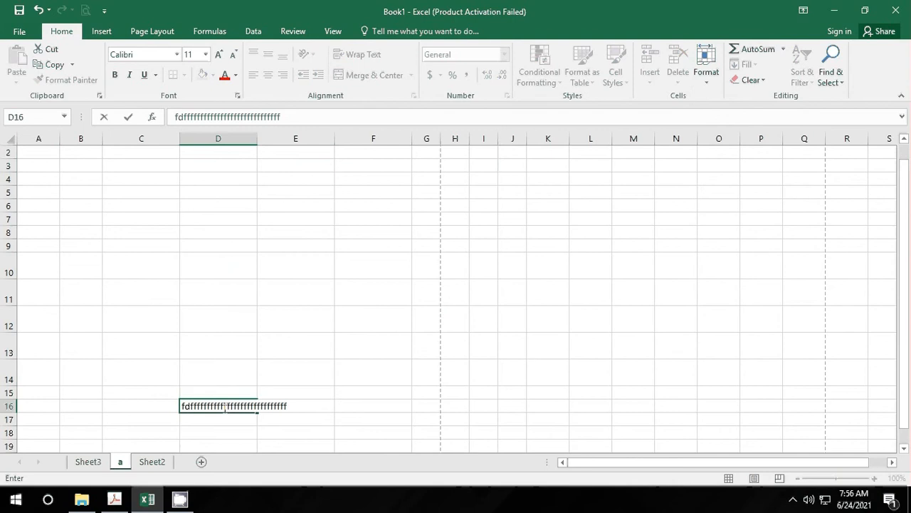
{"action": "left_click", "coordinate": [330, 382]}
AutoFit the width of column D to the text in cell D16
{"action": "left_click", "coordinate": [246, 406]}
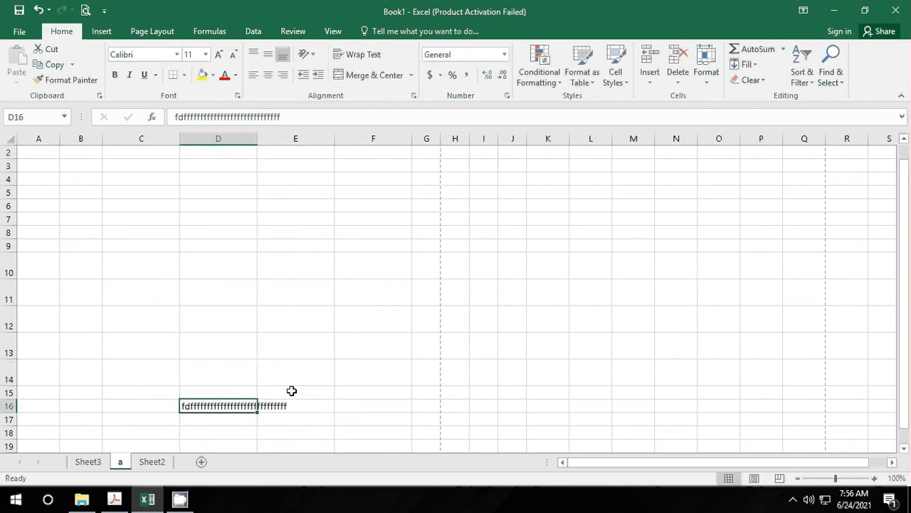
{"action": "left_click", "coordinate": [706, 78]}
{"action": "left_click", "coordinate": [741, 161]}
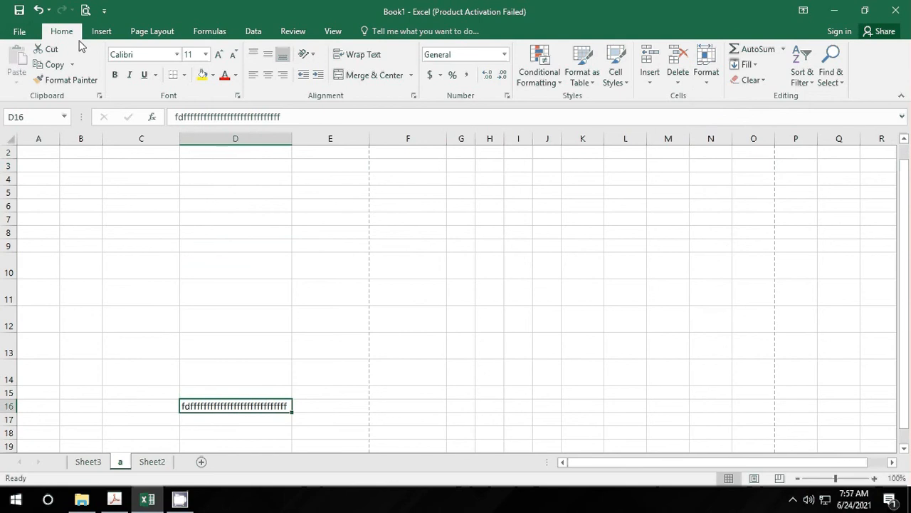
Compare sheet a in Page Break Preview and Normal view, ending in Page Break Preview
{"action": "left_click", "coordinate": [332, 31]}
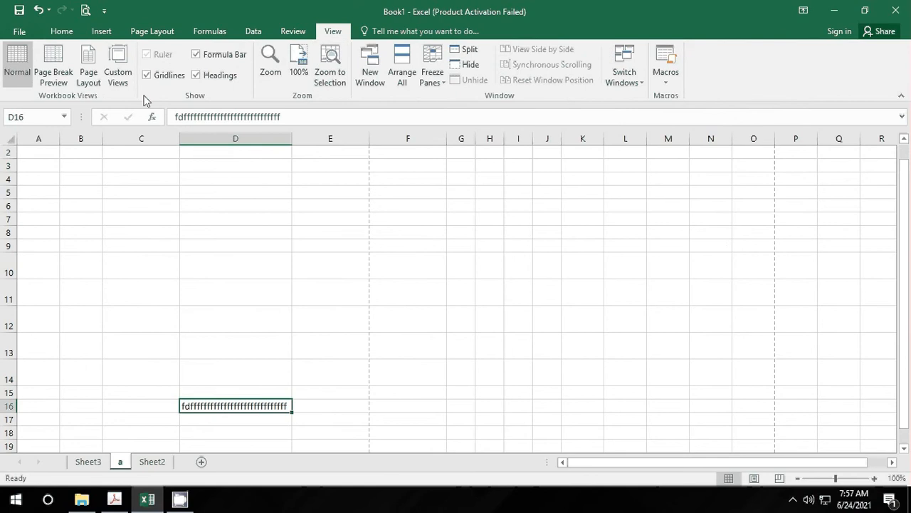
{"action": "left_click", "coordinate": [41, 176]}
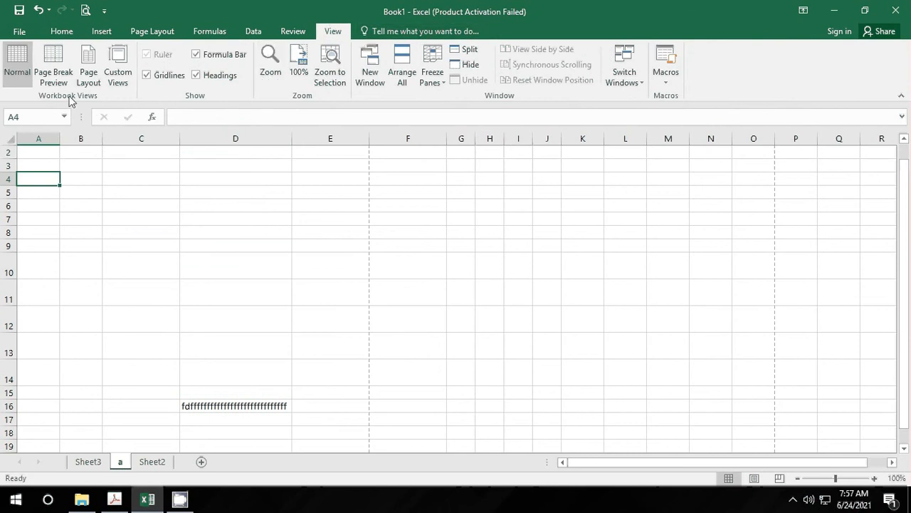
{"action": "left_click", "coordinate": [55, 62]}
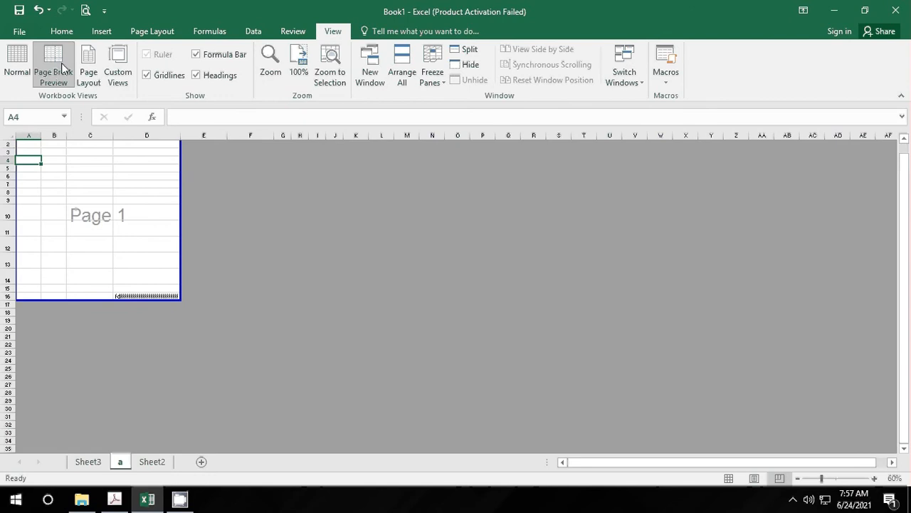
{"action": "left_click", "coordinate": [26, 66]}
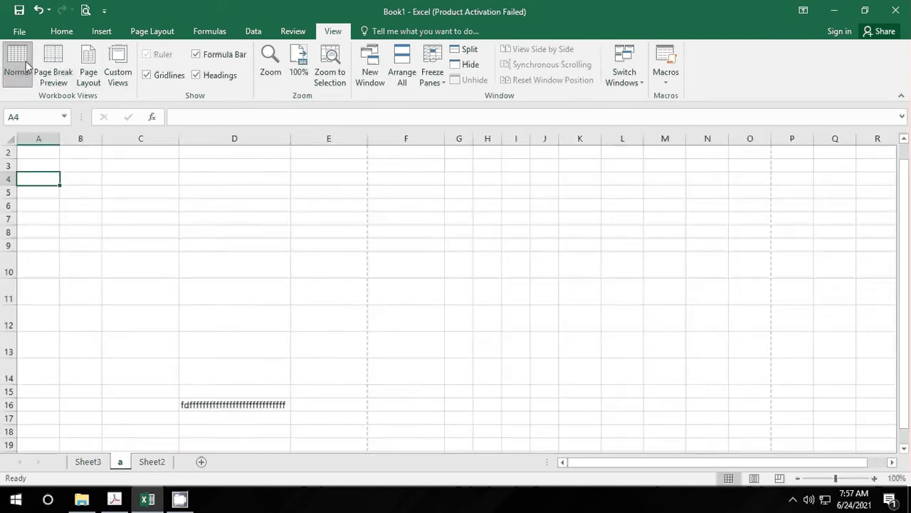
{"action": "left_click", "coordinate": [54, 63]}
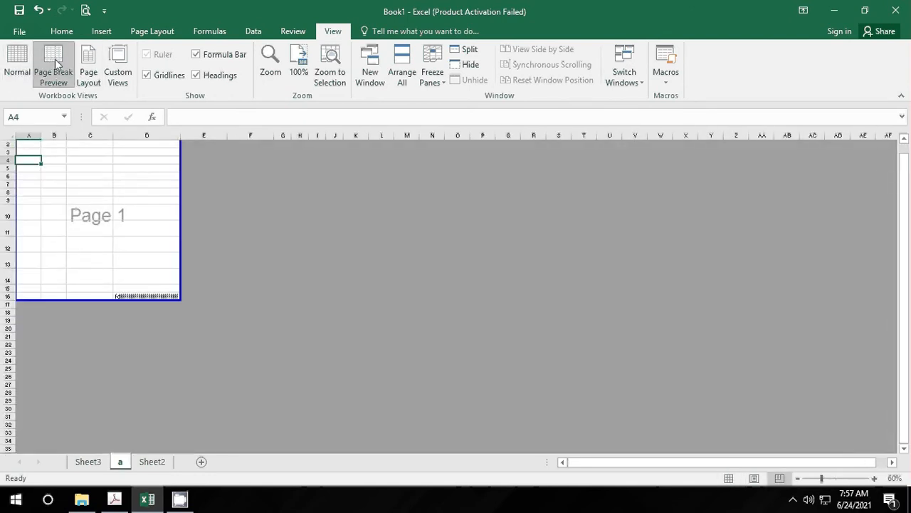
{"action": "left_click", "coordinate": [20, 51]}
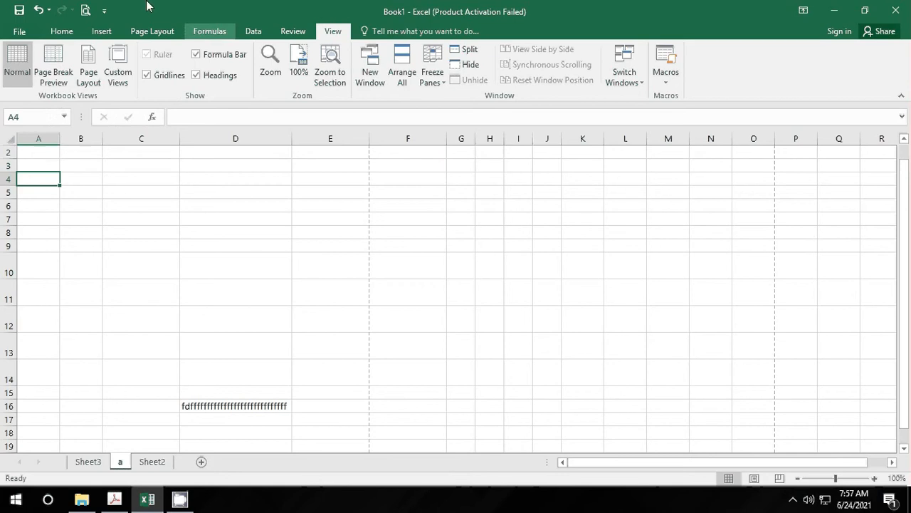
{"action": "left_click", "coordinate": [62, 64]}
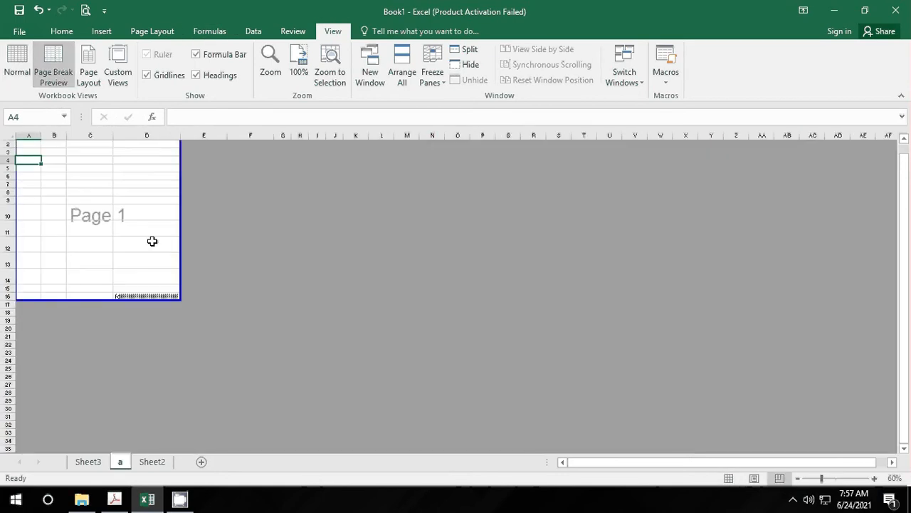
Show sheet a in Page Layout view and inspect the page from its header to its footer
{"action": "left_click", "coordinate": [87, 69]}
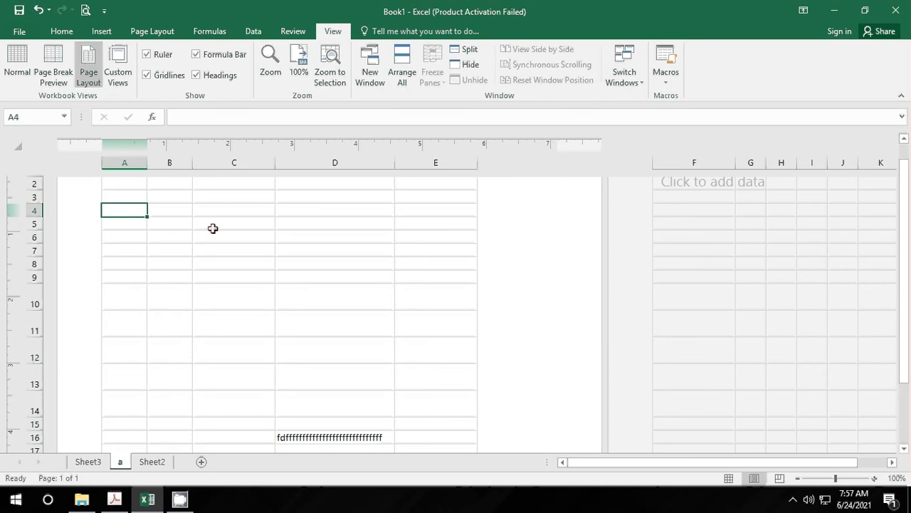
{"action": "scroll", "coordinate": [221, 243], "scroll_direction": "down", "scroll_amount": 2}
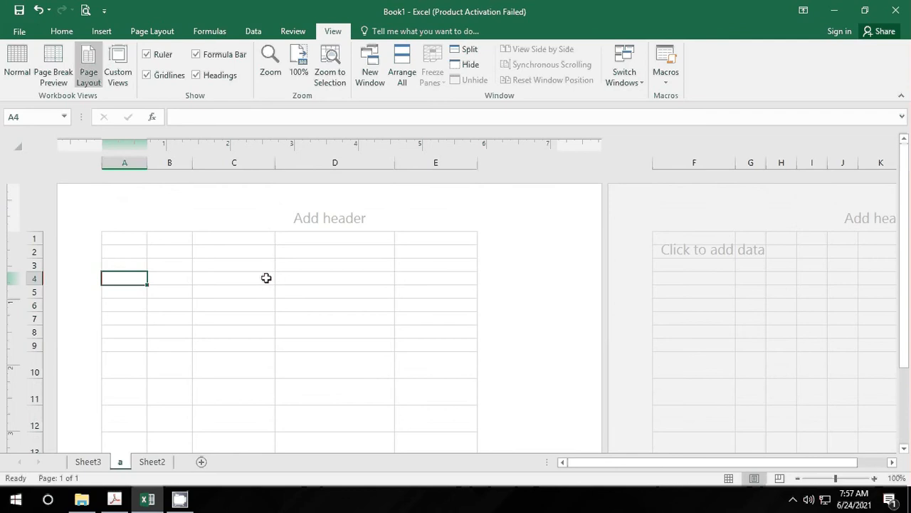
{"action": "scroll", "coordinate": [305, 327], "scroll_direction": "down", "scroll_amount": 4}
{"action": "scroll", "coordinate": [316, 324], "scroll_direction": "up", "scroll_amount": 4}
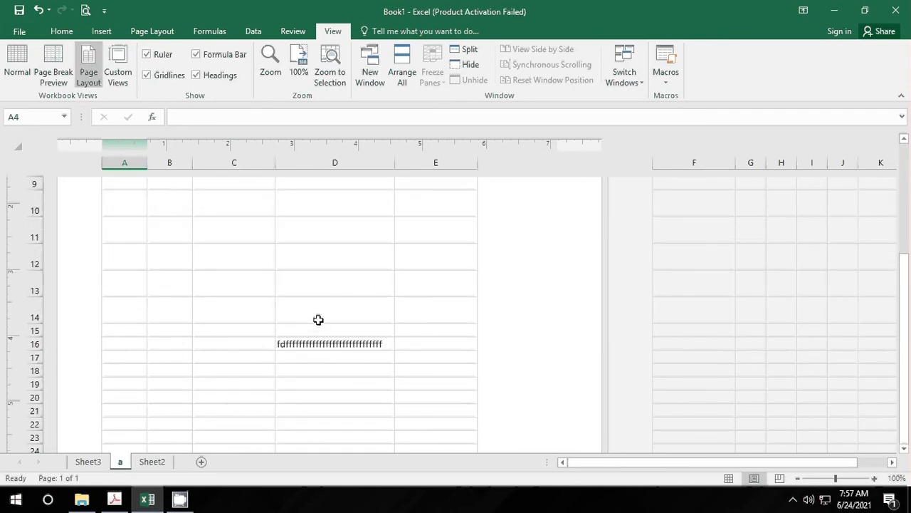
{"action": "scroll", "coordinate": [505, 372], "scroll_direction": "down", "scroll_amount": 8}
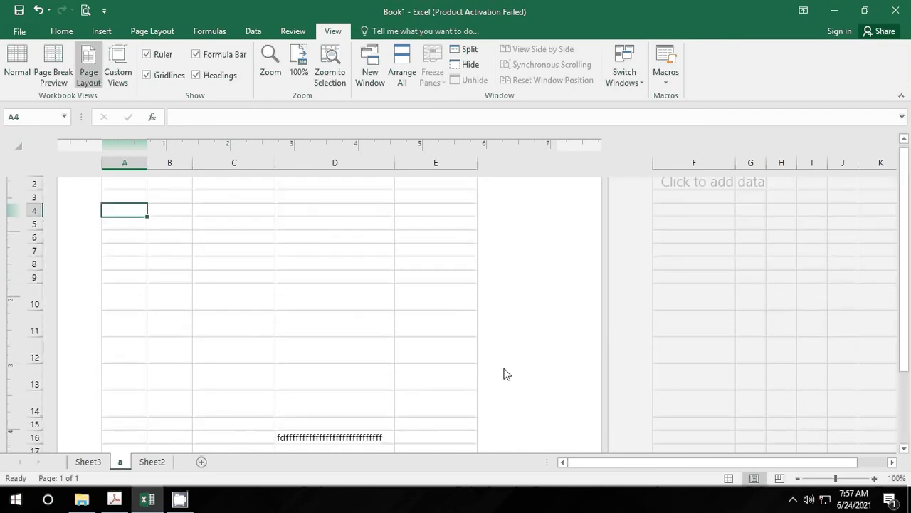
{"action": "scroll", "coordinate": [562, 431], "scroll_direction": "down", "scroll_amount": 8}
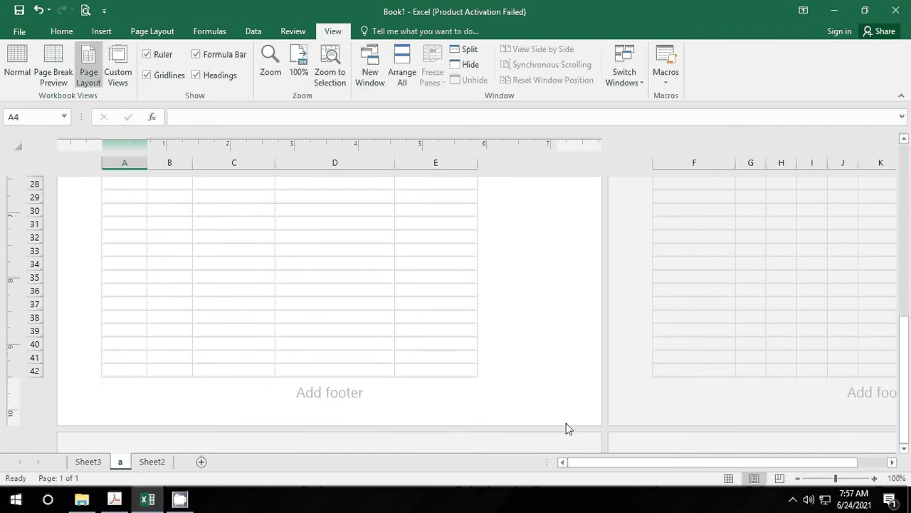
Return to the top of sheet a's first page and check the workbook's list of custom views
{"action": "scroll", "coordinate": [565, 416], "scroll_direction": "up", "scroll_amount": 8}
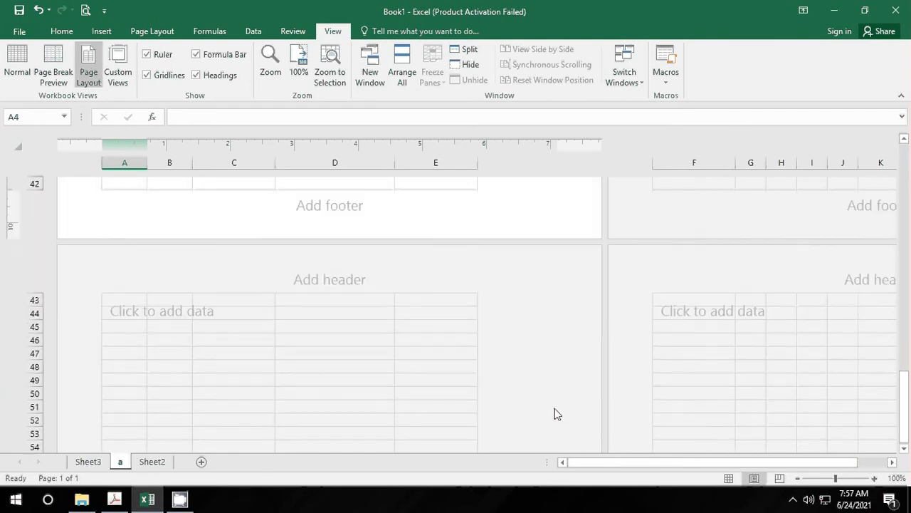
{"action": "left_click_drag", "start_coordinate": [910, 314], "coordinate": [910, 146]}
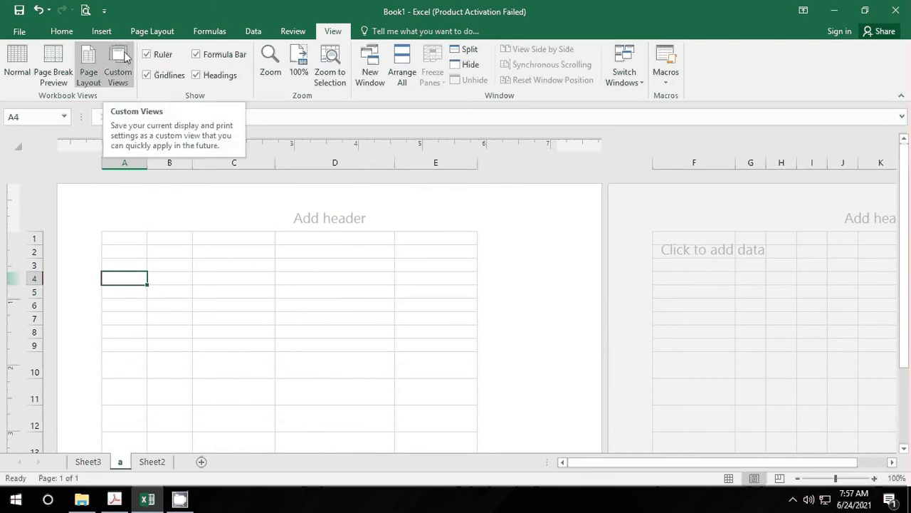
{"action": "left_click", "coordinate": [125, 58]}
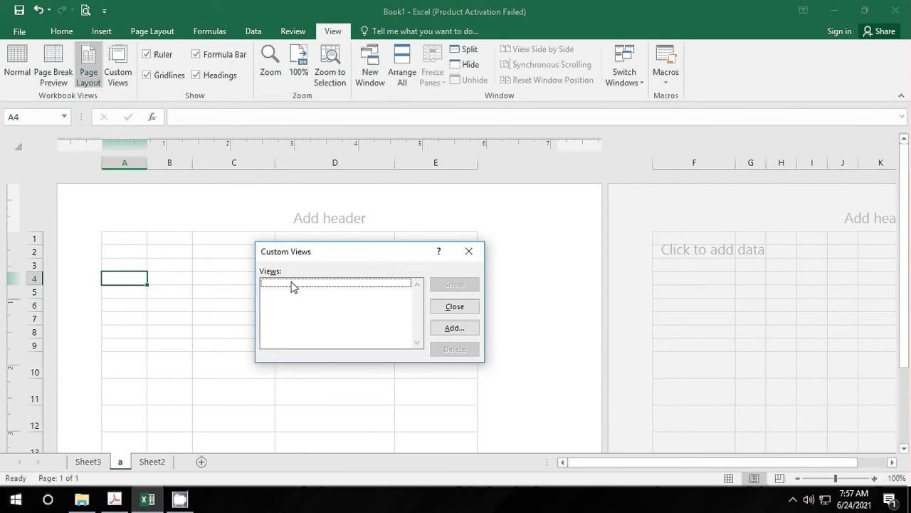
{"action": "left_click", "coordinate": [458, 306]}
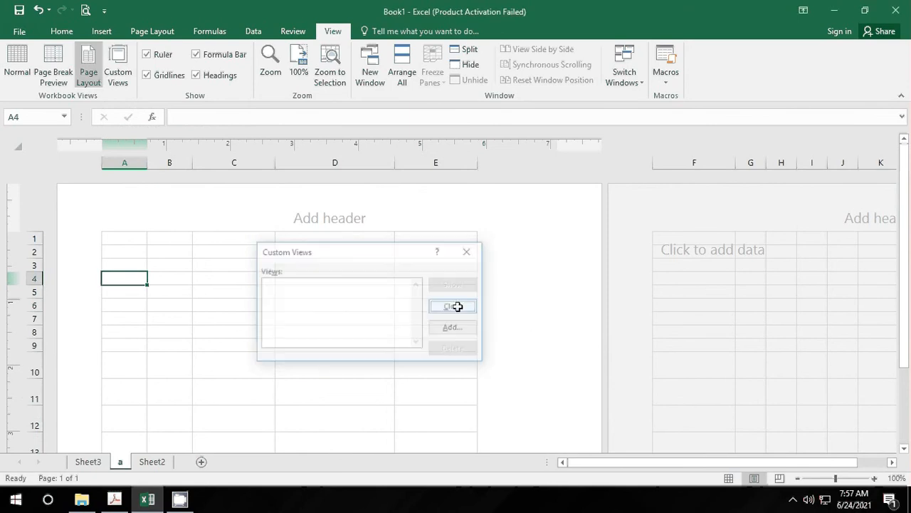
Return sheet a to Normal view and save it as a custom view named aa, including print settings and hidden rows, columns and filter settings
{"action": "left_click", "coordinate": [11, 71]}
{"action": "left_click", "coordinate": [117, 67]}
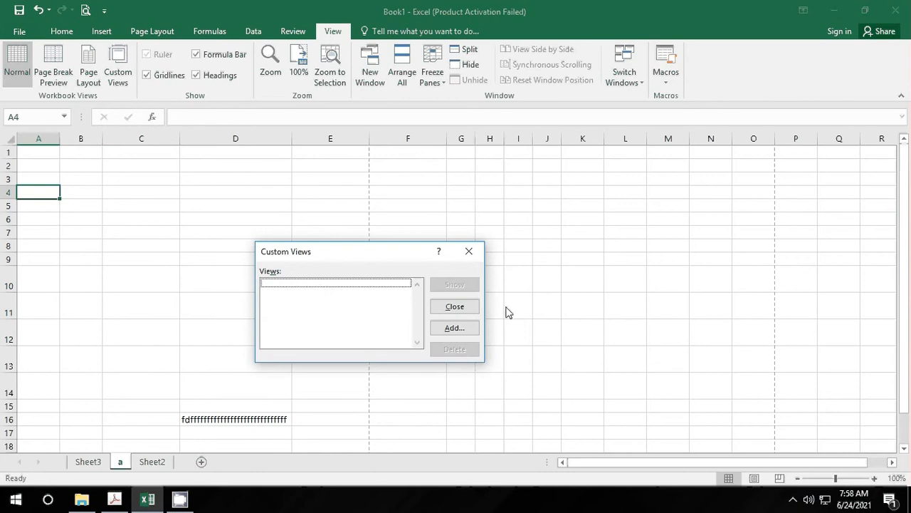
{"action": "left_click", "coordinate": [463, 326]}
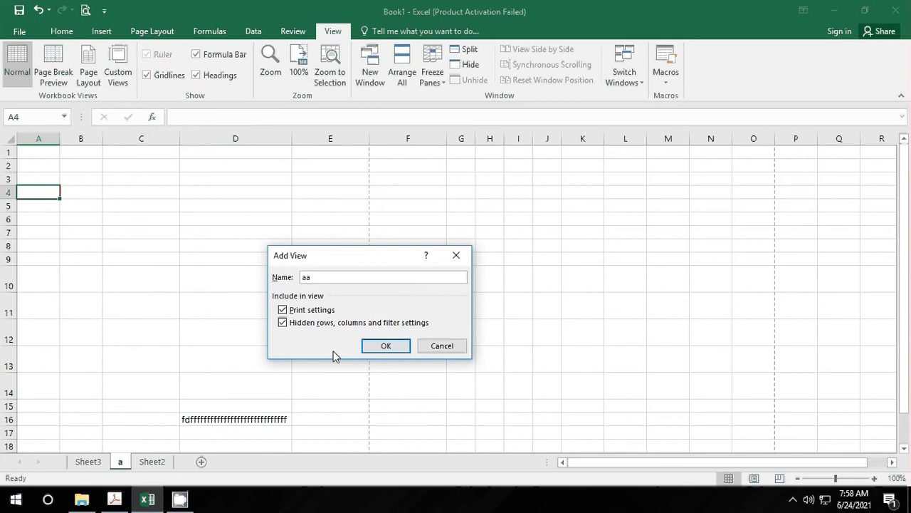
{"action": "key", "text": "Return"}
Select cells A3:D10 on sheet a, and apply the custom view aa to restore the saved display
{"action": "left_click", "coordinate": [71, 228]}
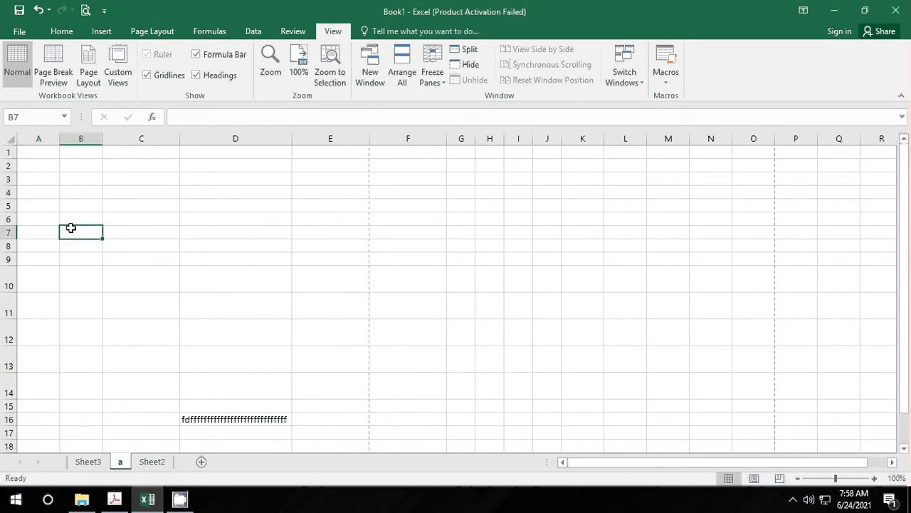
{"action": "left_click", "coordinate": [63, 196]}
{"action": "left_click_drag", "start_coordinate": [39, 182], "coordinate": [202, 275]}
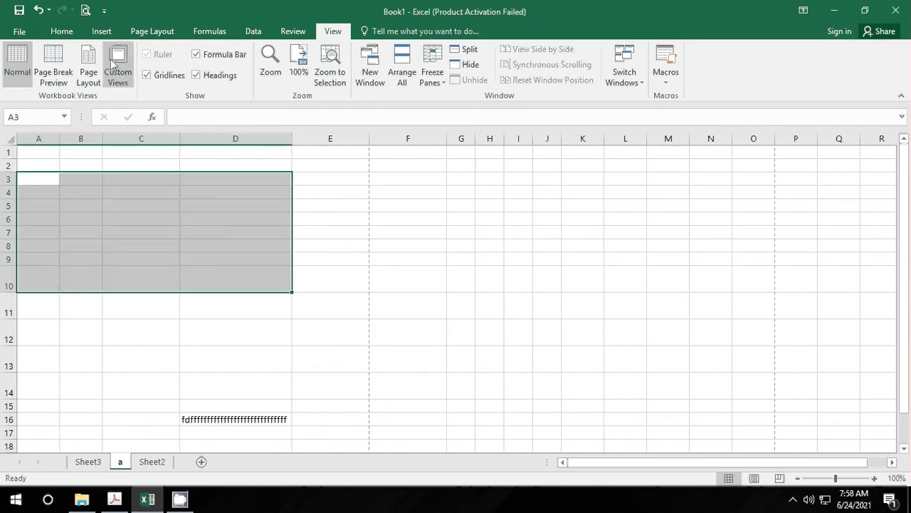
{"action": "left_click", "coordinate": [128, 86]}
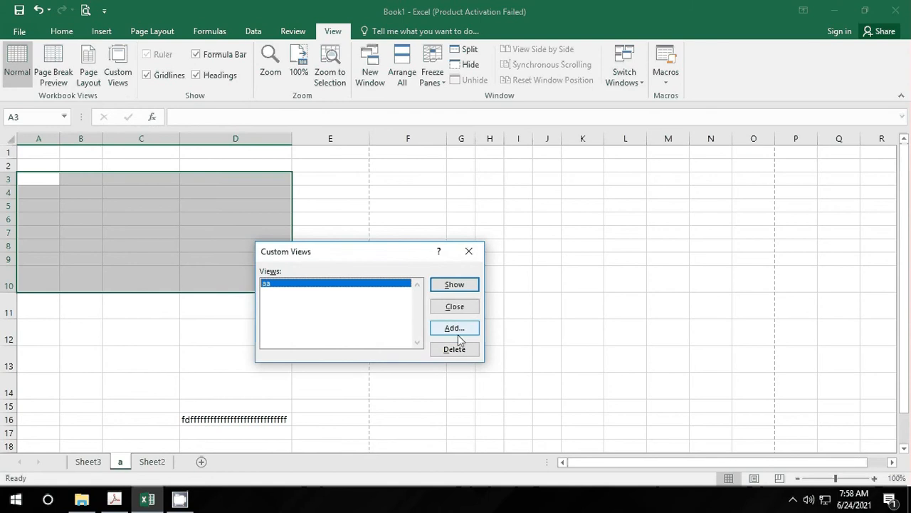
{"action": "left_click", "coordinate": [455, 285]}
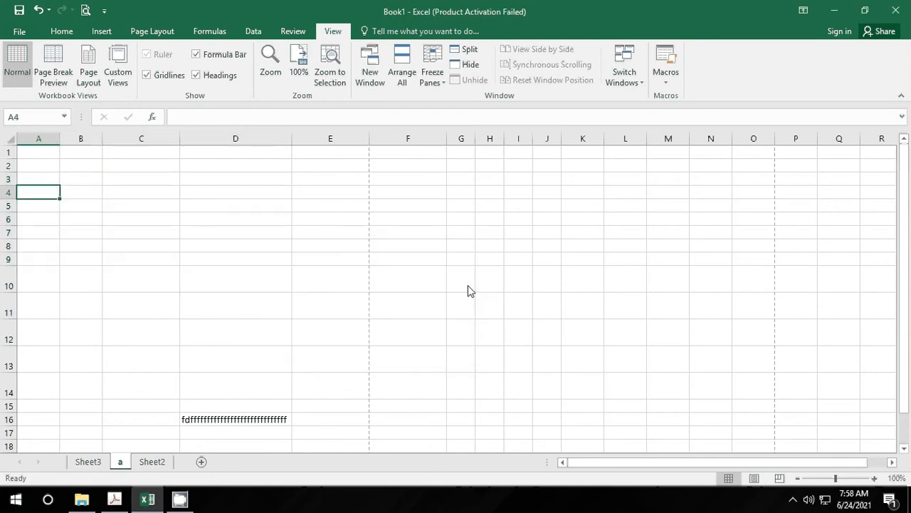
{"action": "left_click", "coordinate": [458, 287]}
Apply the custom view aa twice from Sheet2 to go back to the saved view of sheet a
{"action": "left_click", "coordinate": [152, 461]}
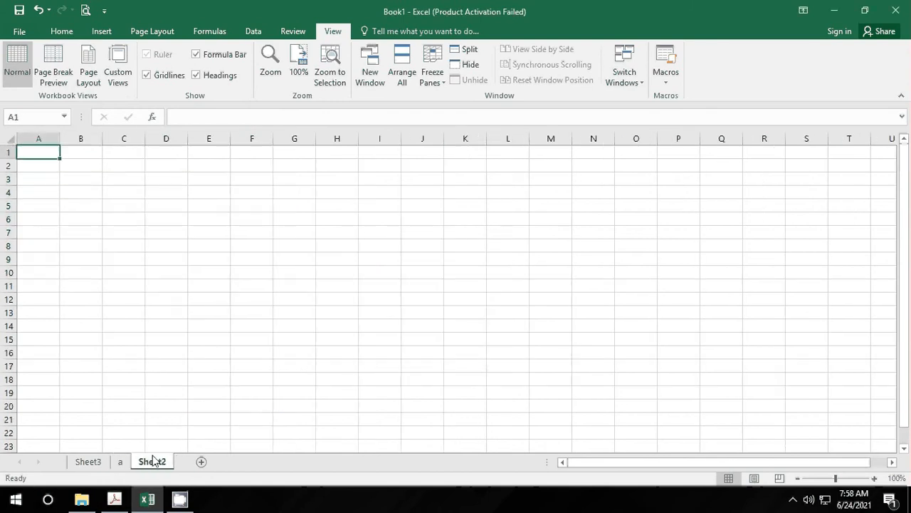
{"action": "left_click", "coordinate": [119, 80]}
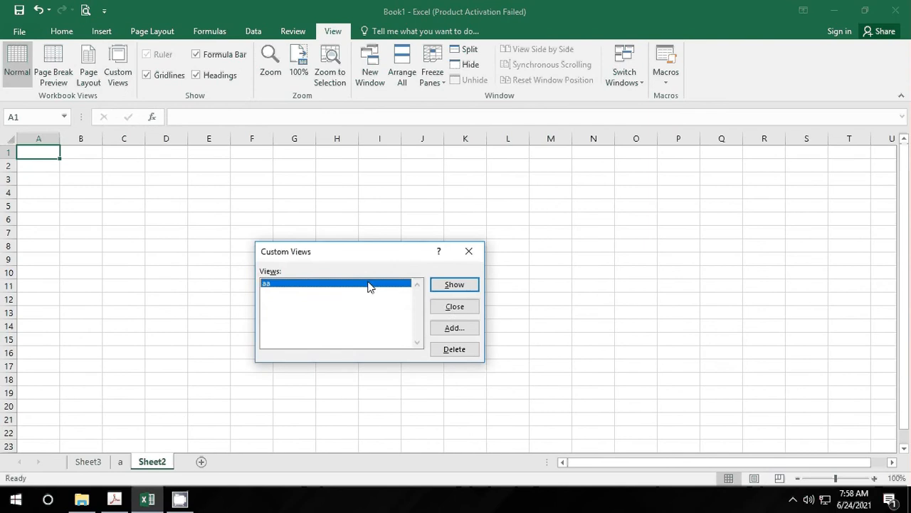
{"action": "left_click", "coordinate": [454, 287]}
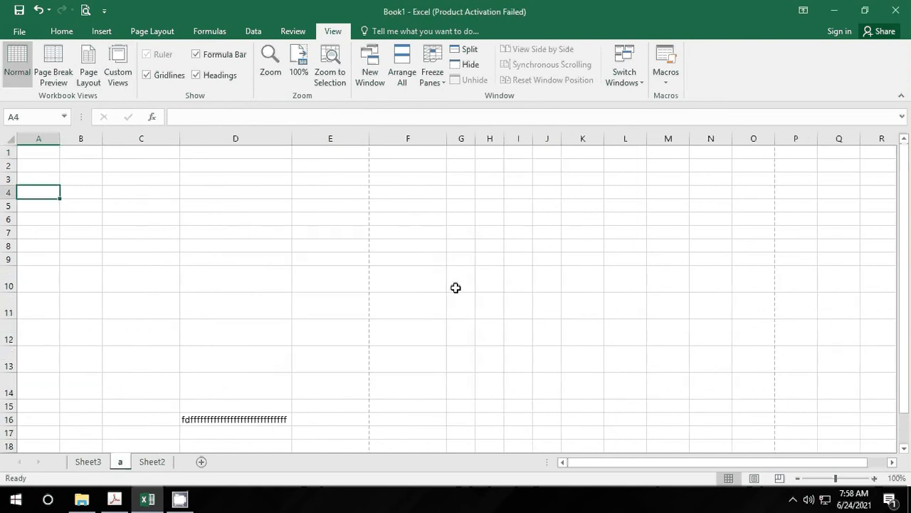
{"action": "left_click", "coordinate": [152, 462]}
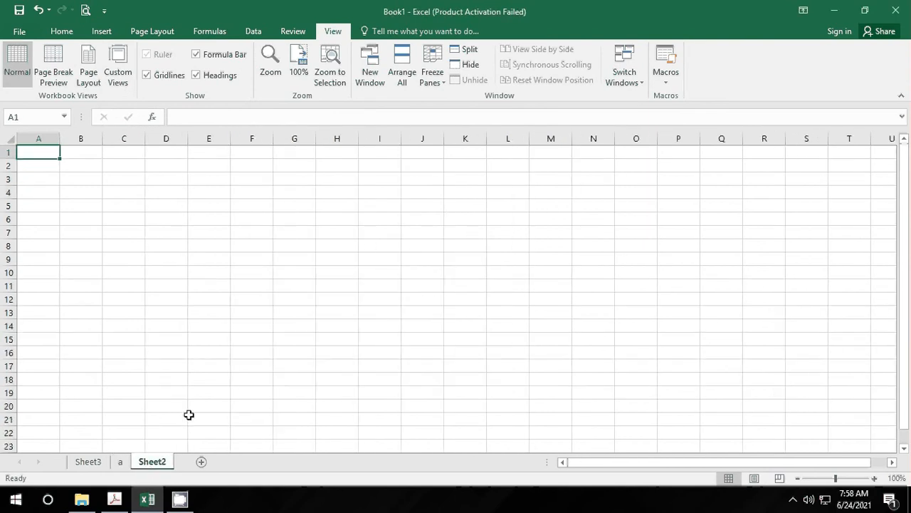
{"action": "left_click", "coordinate": [121, 79]}
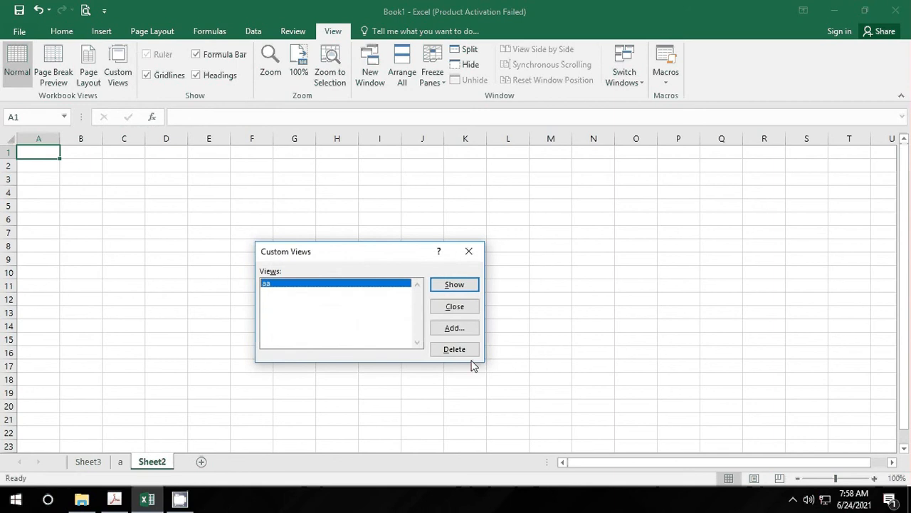
{"action": "left_click", "coordinate": [452, 285]}
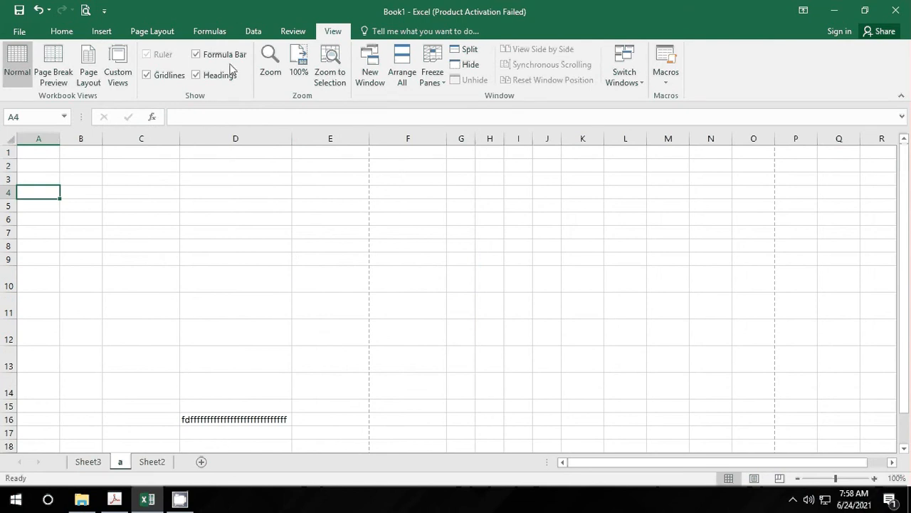
Hide and restore the gridlines, the row and column headings, and the formula bar, one after another
{"action": "left_click", "coordinate": [159, 80]}
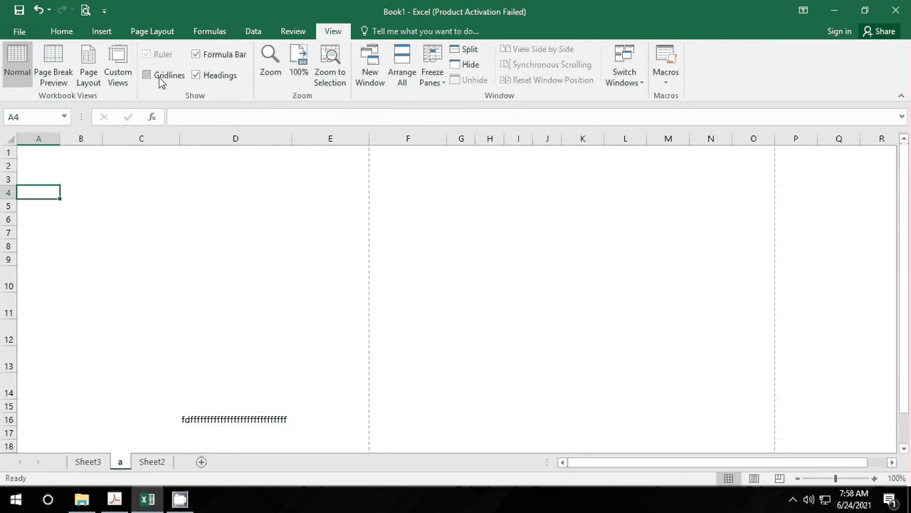
{"action": "left_click", "coordinate": [160, 81]}
{"action": "left_click", "coordinate": [220, 77]}
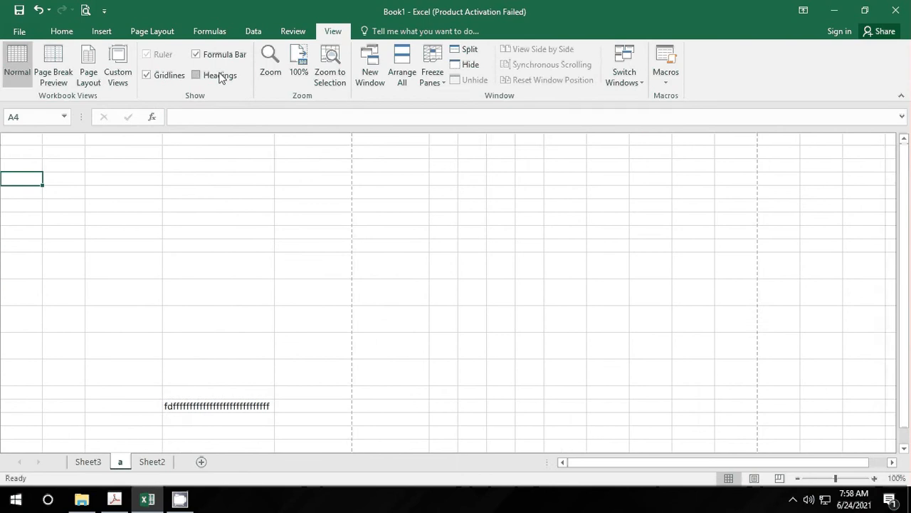
{"action": "left_click", "coordinate": [220, 77]}
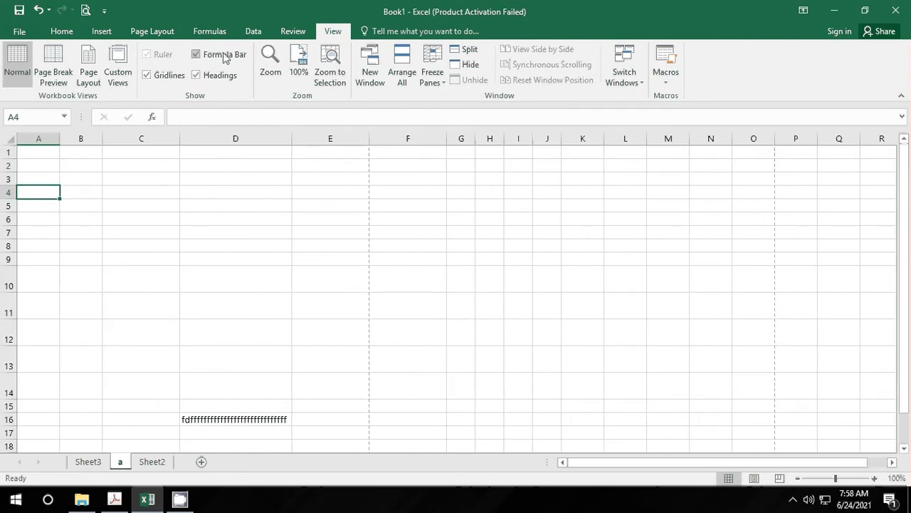
{"action": "left_click", "coordinate": [223, 56]}
{"action": "left_click", "coordinate": [223, 55]}
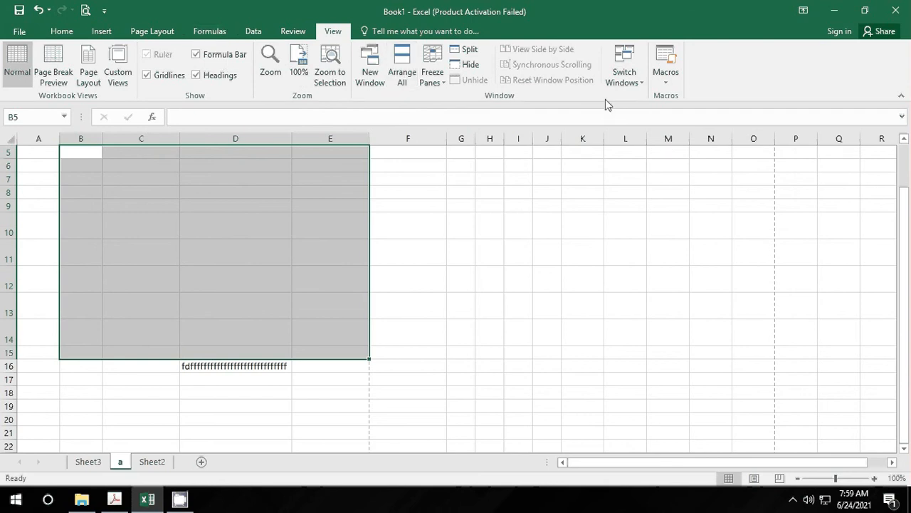
Open three additional windows of the Book1 workbook while sheet a is active
{"action": "left_click", "coordinate": [456, 193]}
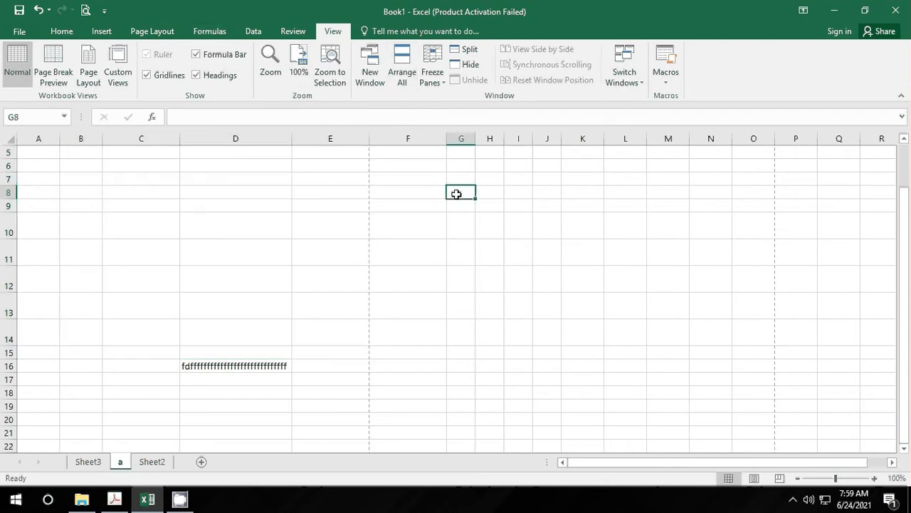
{"action": "left_click", "coordinate": [373, 65]}
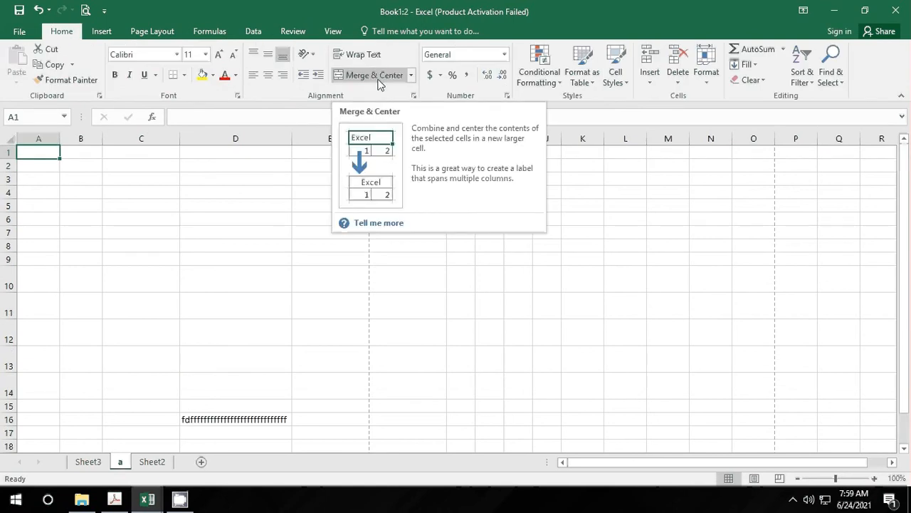
{"action": "left_click", "coordinate": [265, 285]}
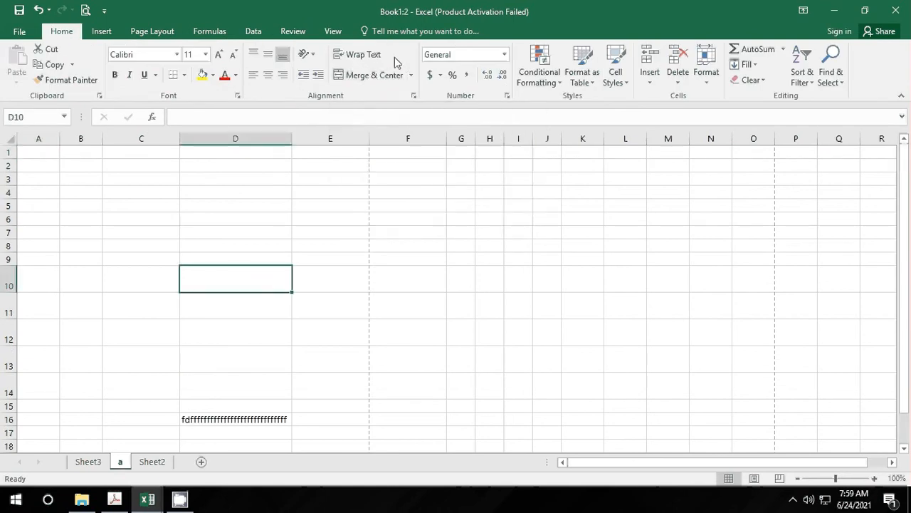
{"action": "left_click", "coordinate": [332, 32]}
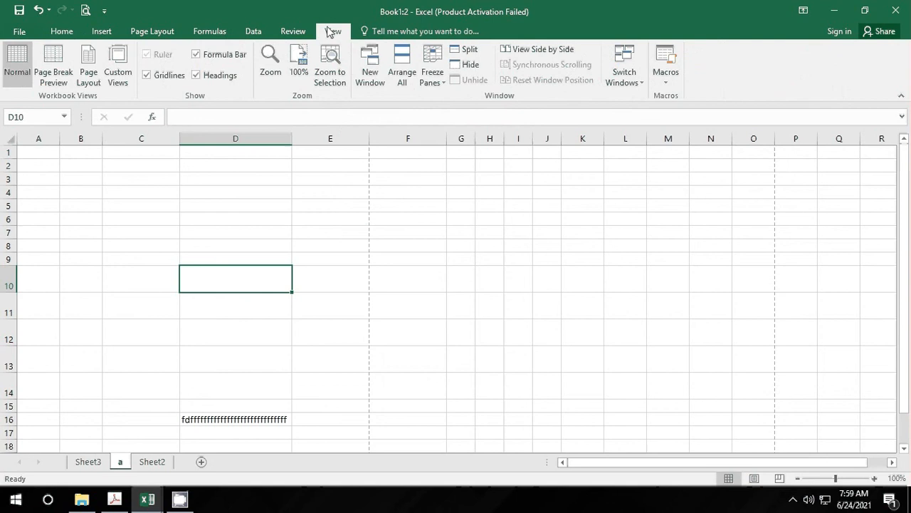
{"action": "left_click", "coordinate": [383, 76]}
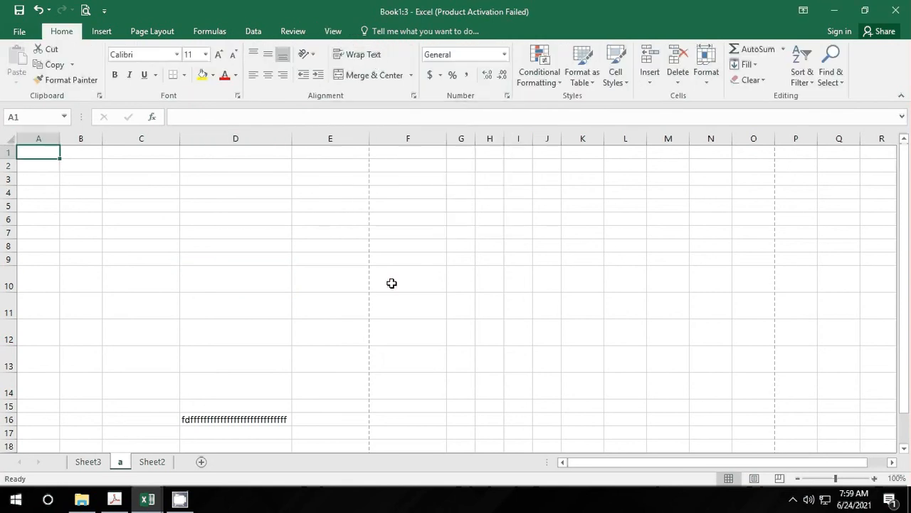
{"action": "left_click", "coordinate": [332, 31]}
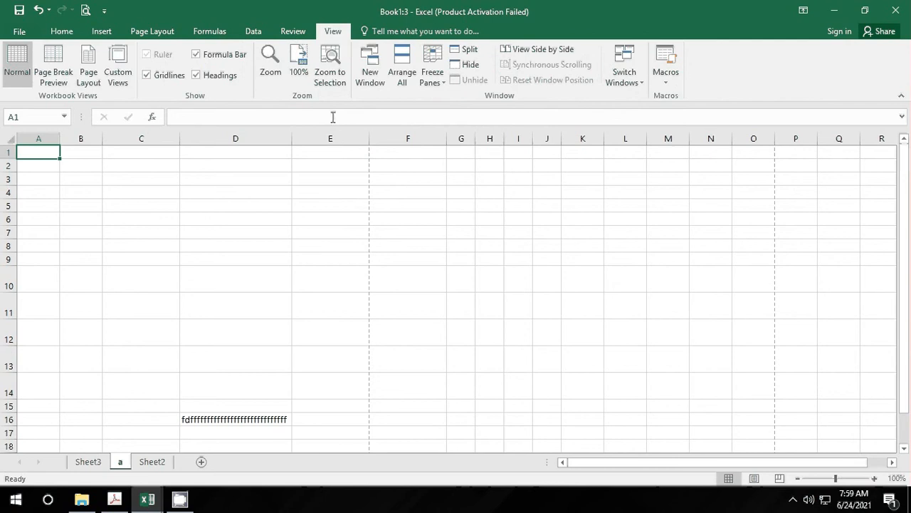
{"action": "left_click", "coordinate": [368, 67]}
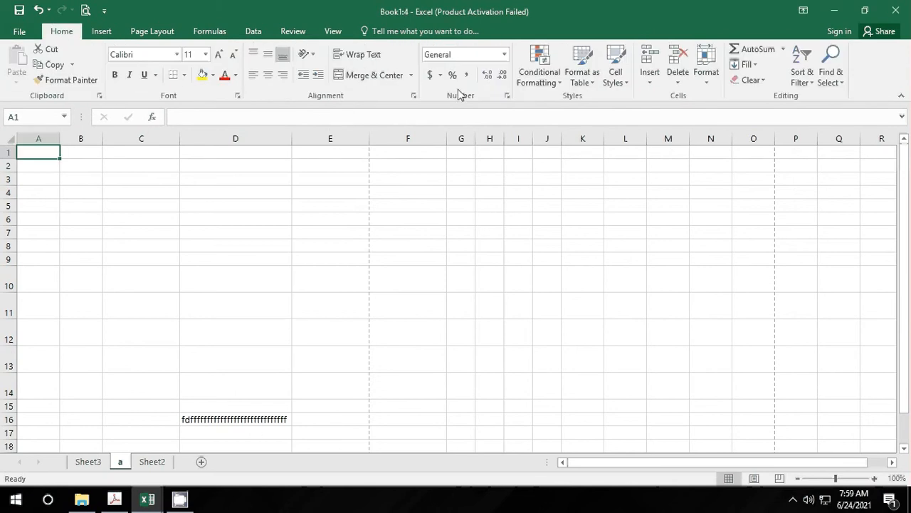
Switch to Sheet2, open another new window of the workbook and select cell E8 in it
{"action": "left_click", "coordinate": [332, 31]}
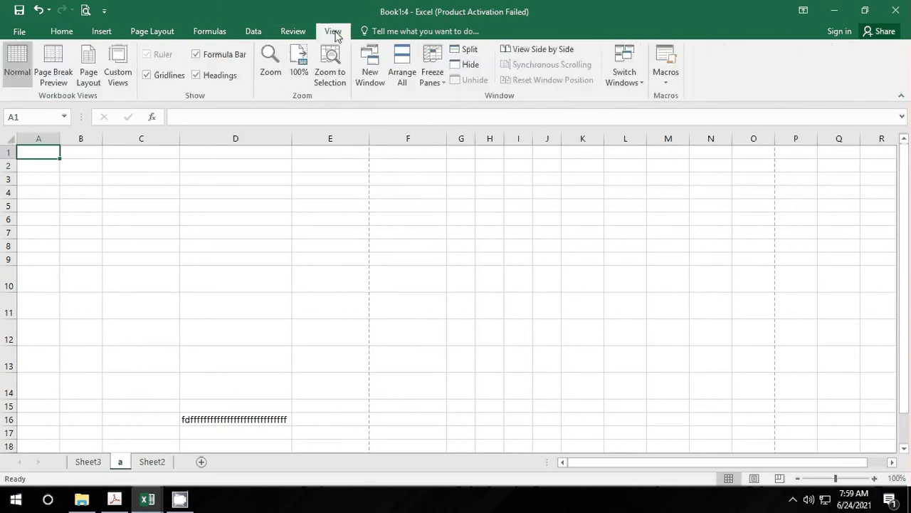
{"action": "left_click", "coordinate": [151, 461]}
{"action": "left_click", "coordinate": [371, 71]}
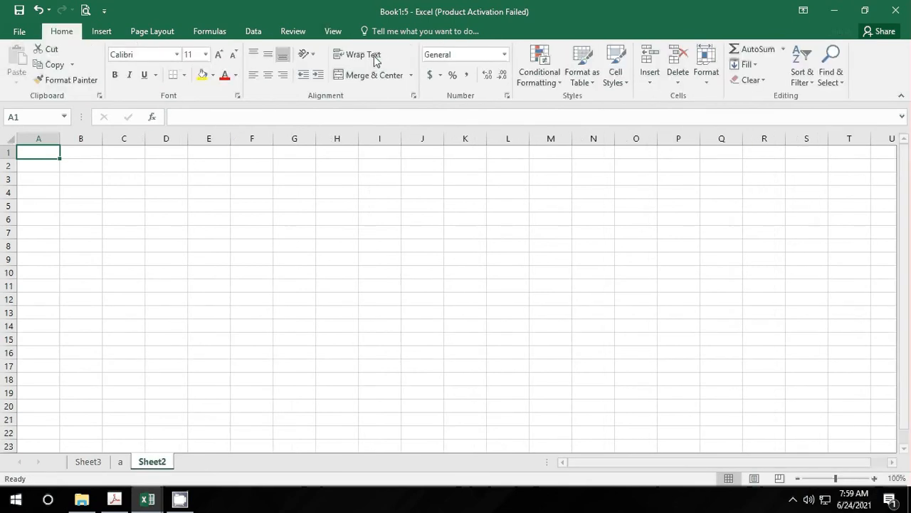
{"action": "left_click", "coordinate": [194, 242]}
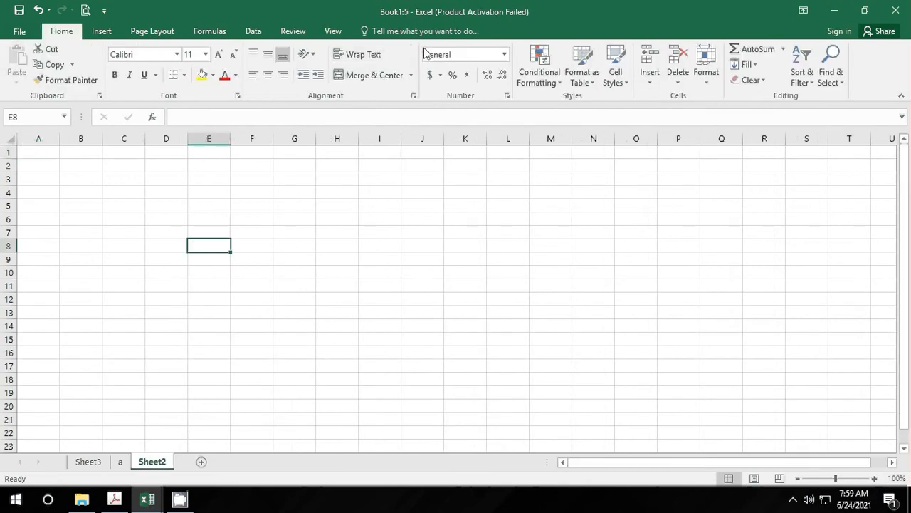
Review the Arrange All options for the open workbook windows, and leave without arranging them
{"action": "left_click", "coordinate": [332, 30]}
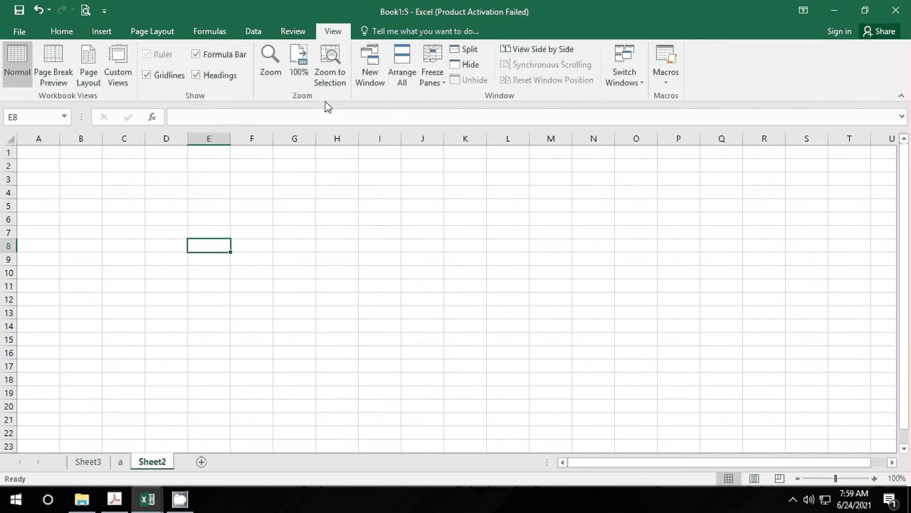
{"action": "left_click", "coordinate": [403, 75]}
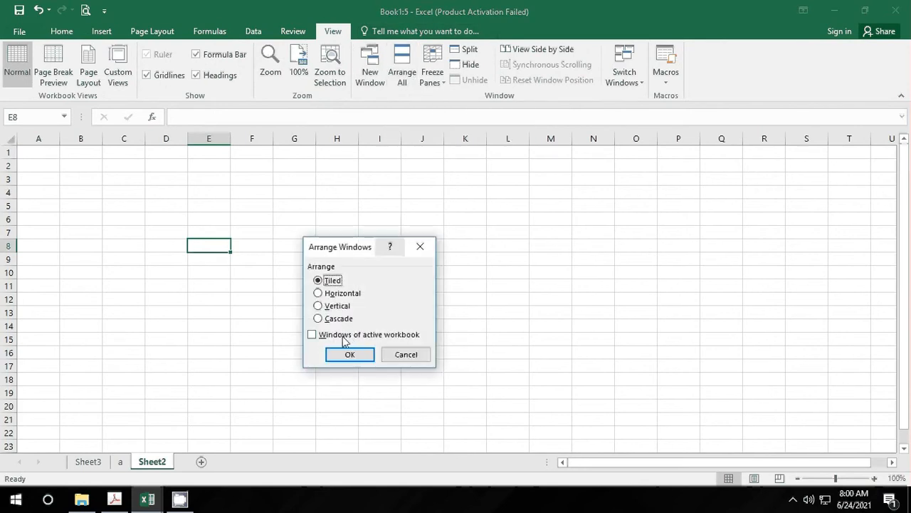
{"action": "left_click", "coordinate": [406, 355]}
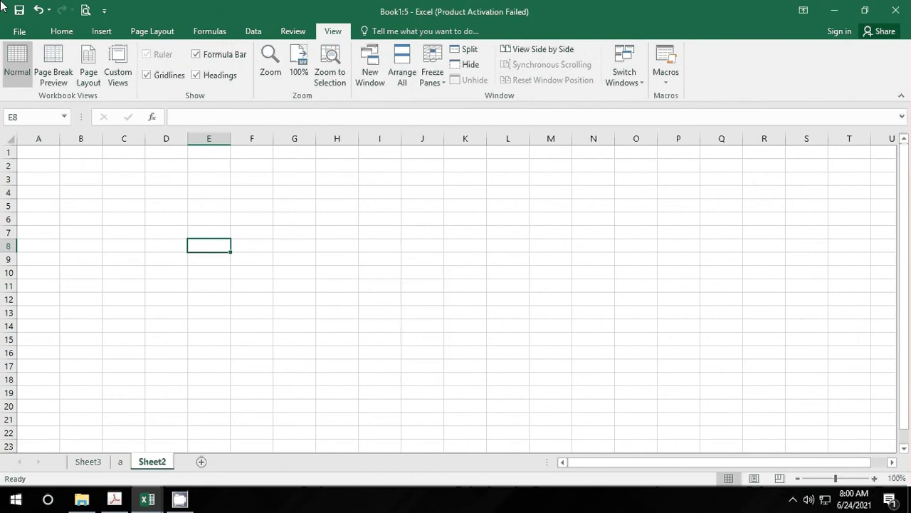
Browse the template and recent-file lists, and open the recent workbook Kurikulum 2020.xlsx
{"action": "left_click", "coordinate": [17, 32]}
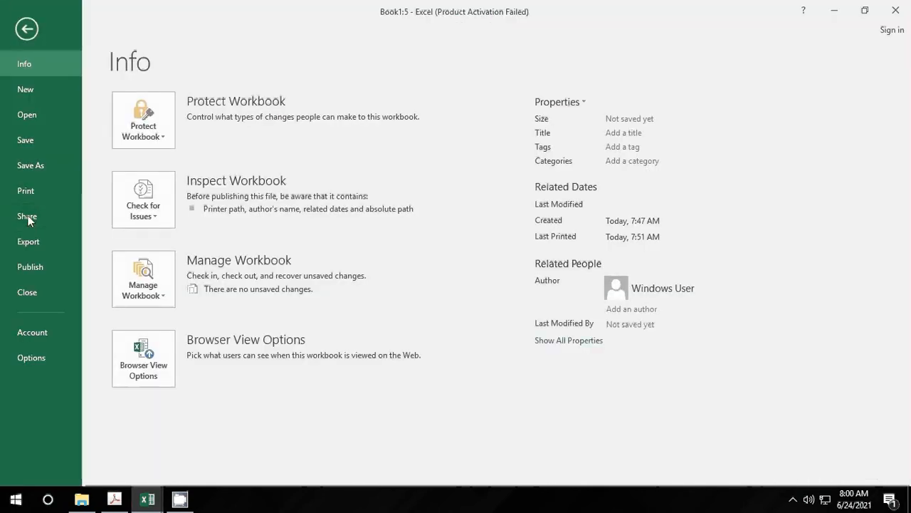
{"action": "left_click", "coordinate": [29, 115]}
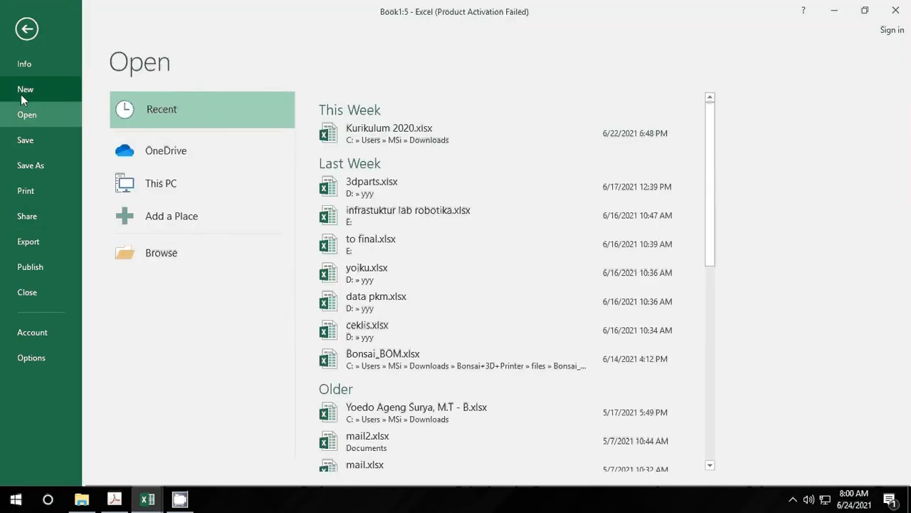
{"action": "left_click", "coordinate": [25, 94]}
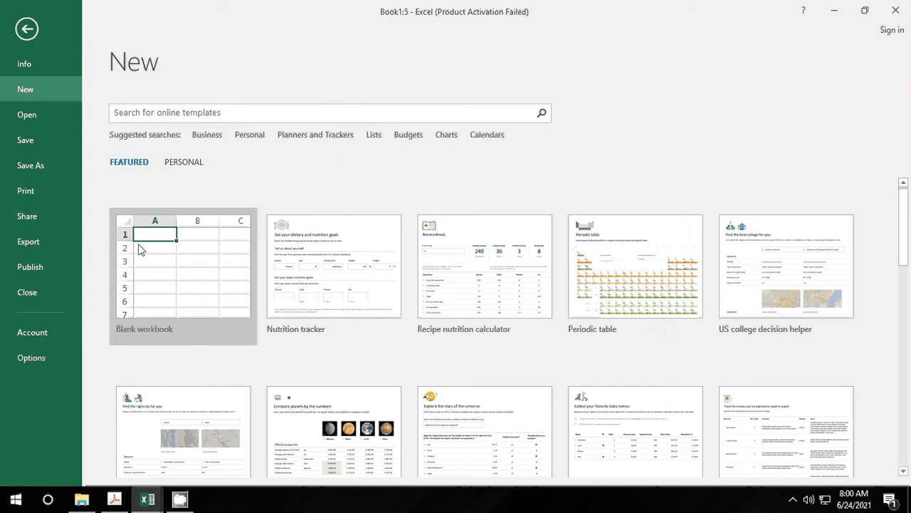
{"action": "left_click", "coordinate": [27, 116]}
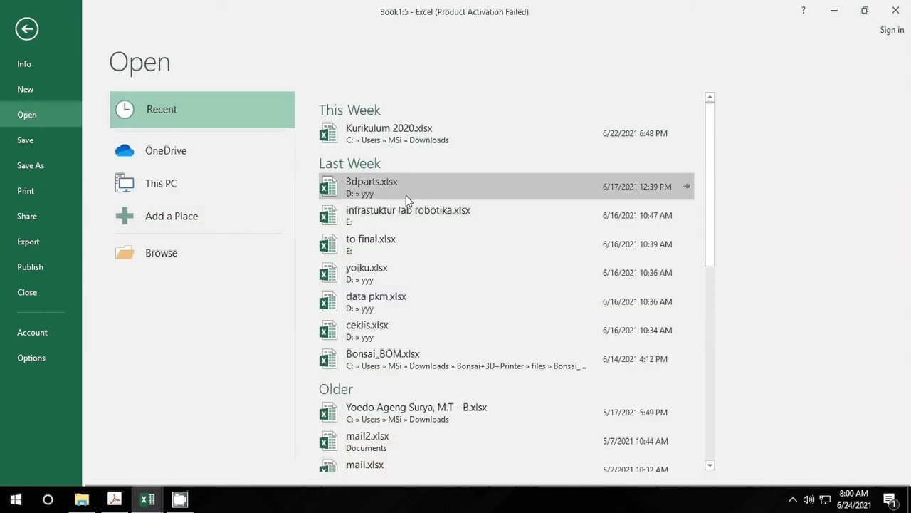
{"action": "left_click", "coordinate": [413, 138]}
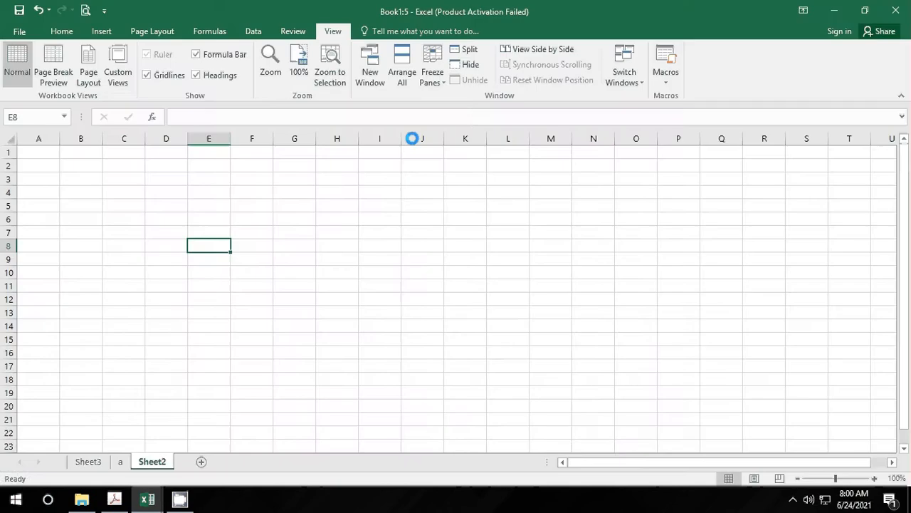
Try to open the recent workbook to final.xlsx from drive E
{"action": "left_click", "coordinate": [20, 32]}
{"action": "left_click", "coordinate": [28, 115]}
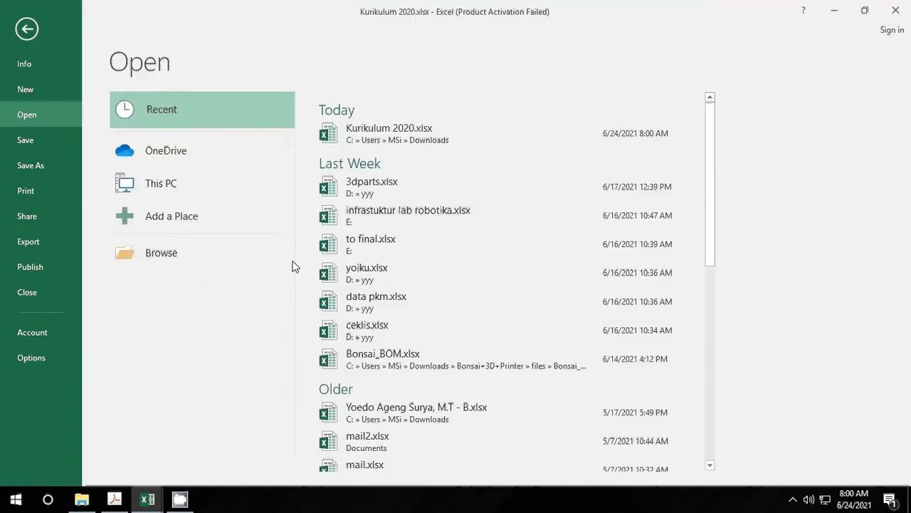
{"action": "left_click", "coordinate": [426, 246]}
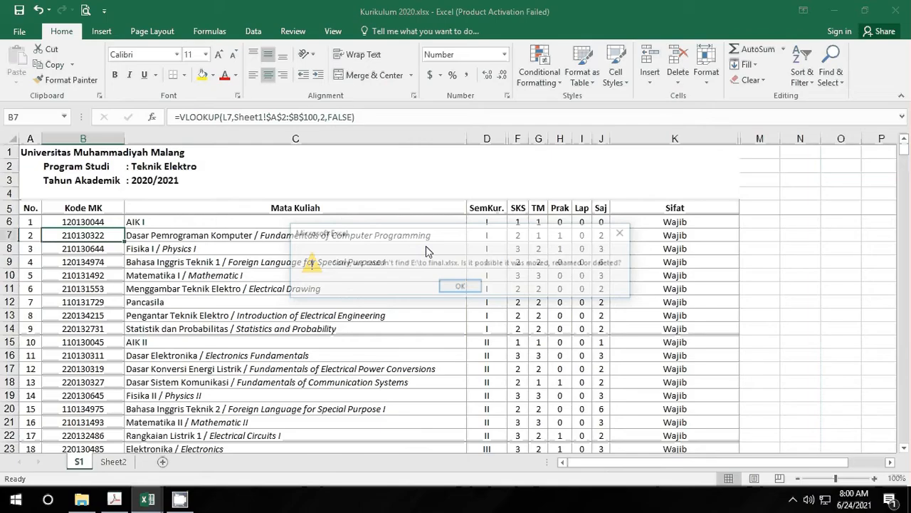
{"action": "left_click", "coordinate": [461, 287]}
Open the recent workbook Bonsai_BOM.xlsx and select the M3x8mm screw cell, C16
{"action": "left_click", "coordinate": [21, 31]}
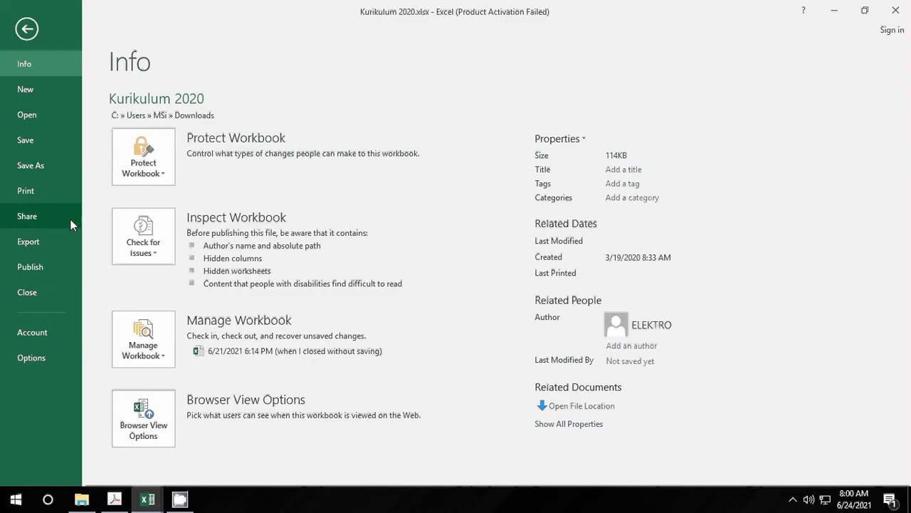
{"action": "left_click", "coordinate": [35, 116]}
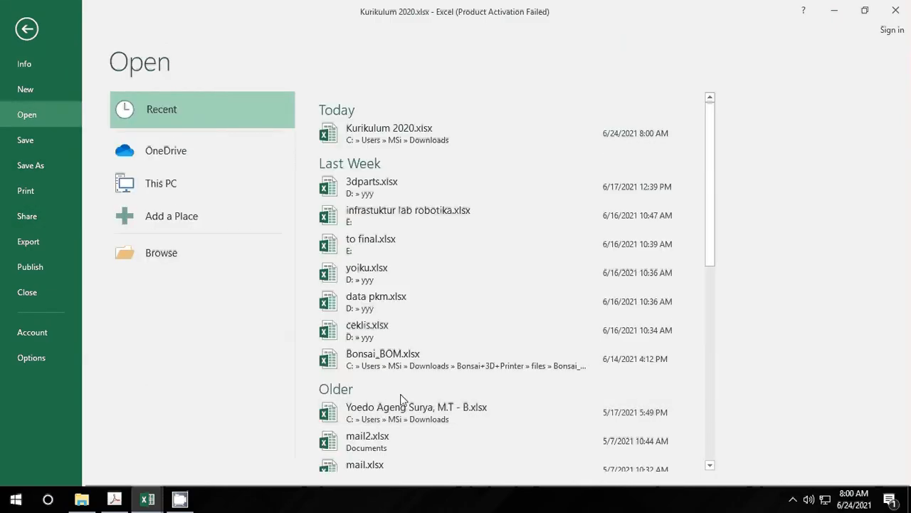
{"action": "left_click", "coordinate": [401, 363]}
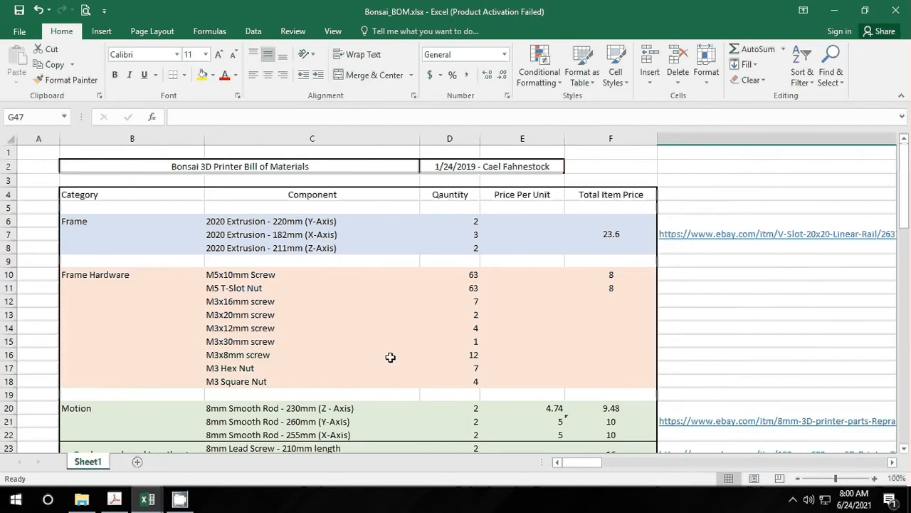
{"action": "left_click", "coordinate": [349, 358]}
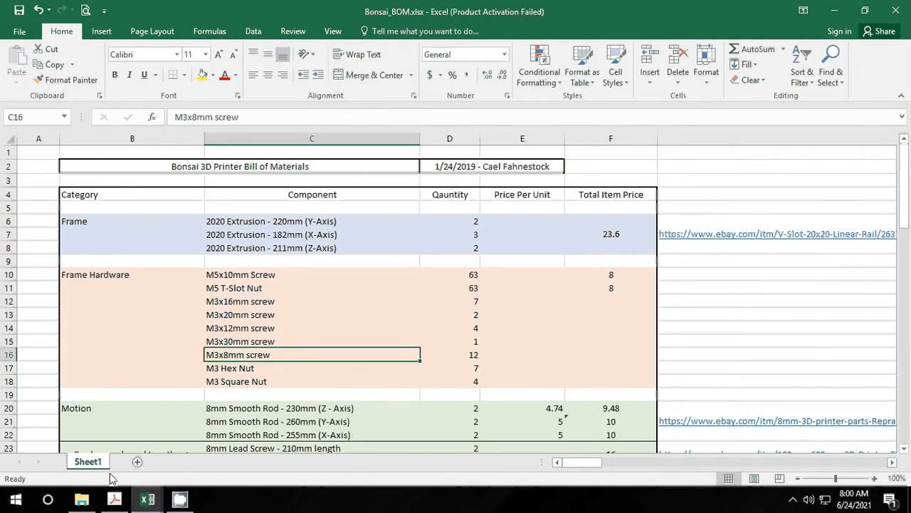
Switch to the first Book1 window and close all the other windows of that workbook
{"action": "left_click", "coordinate": [147, 499]}
{"action": "left_click", "coordinate": [68, 428]}
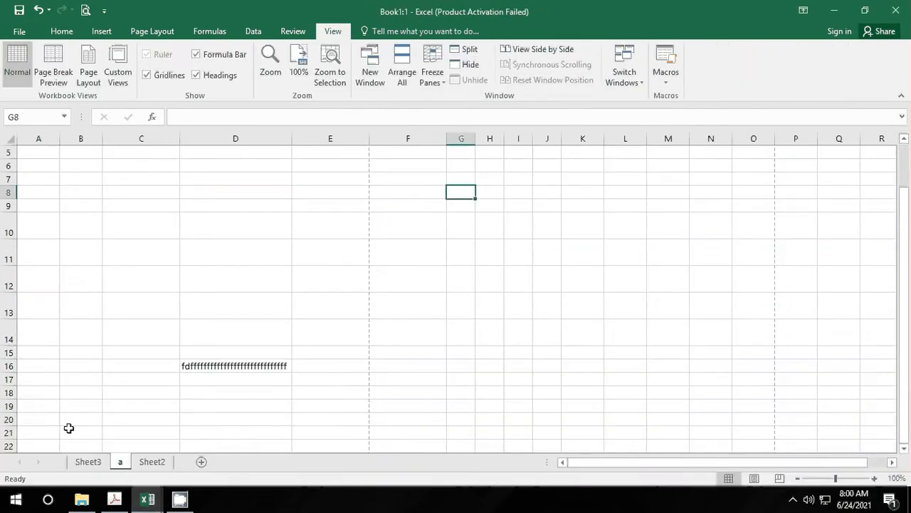
{"action": "left_click", "coordinate": [151, 502]}
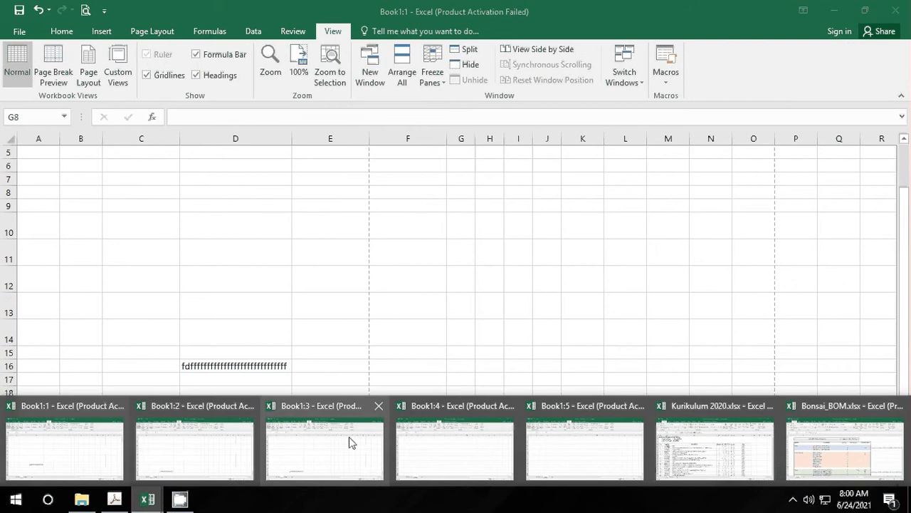
{"action": "left_click", "coordinate": [379, 407]}
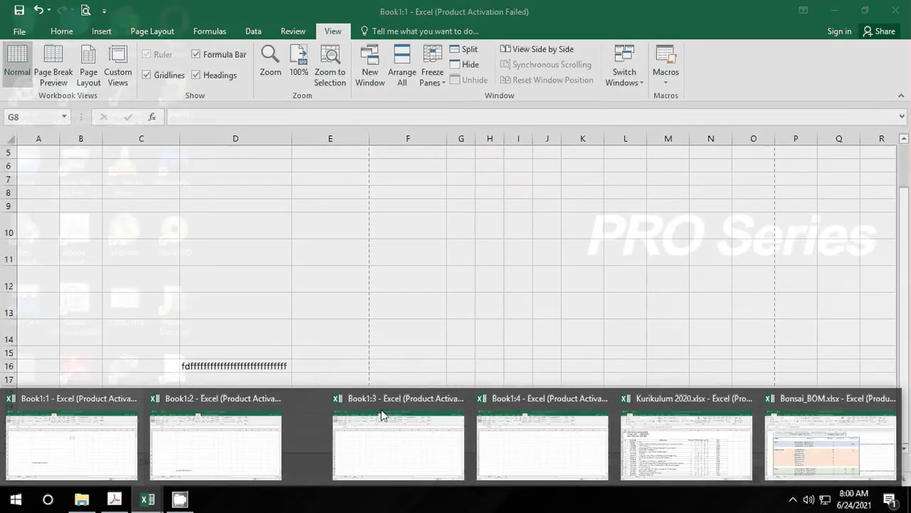
{"action": "left_click", "coordinate": [417, 399]}
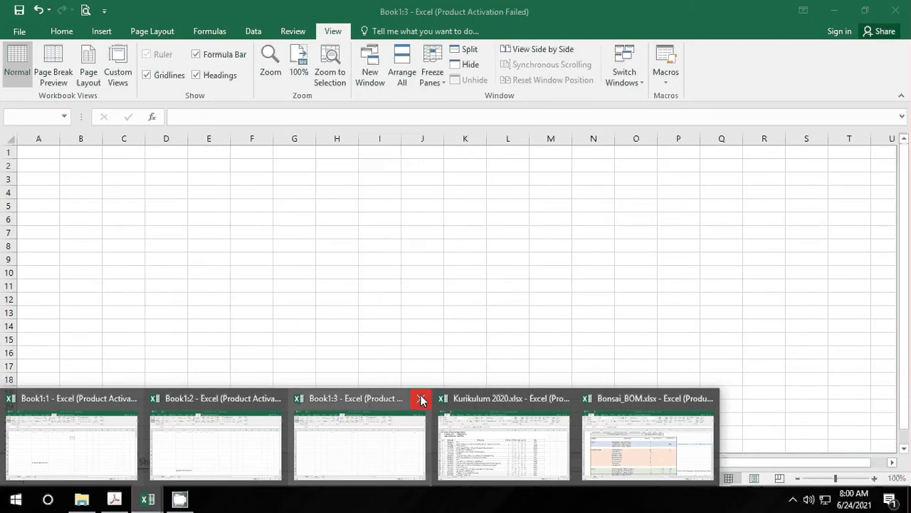
{"action": "left_click", "coordinate": [421, 398]}
{"action": "left_click", "coordinate": [276, 401]}
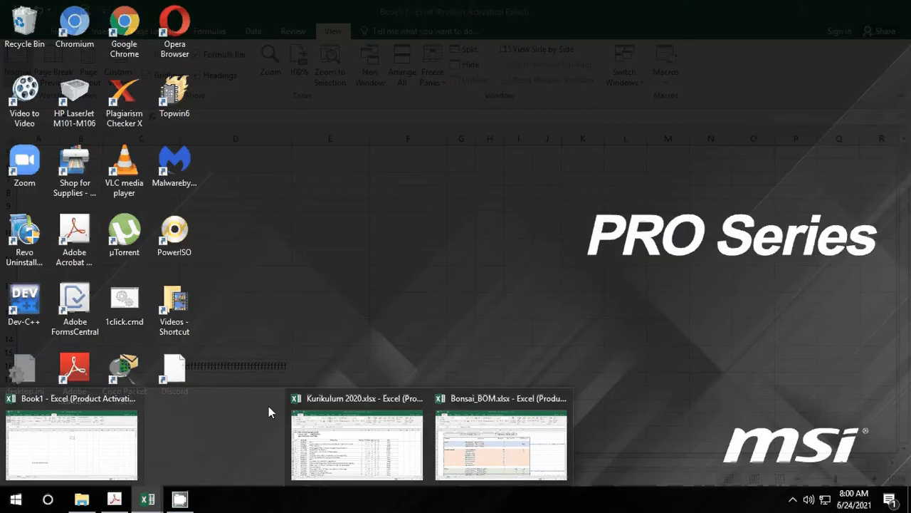
Arrange all open workbooks as Tiled and scroll down through sheet a of Book1
{"action": "left_click", "coordinate": [403, 66]}
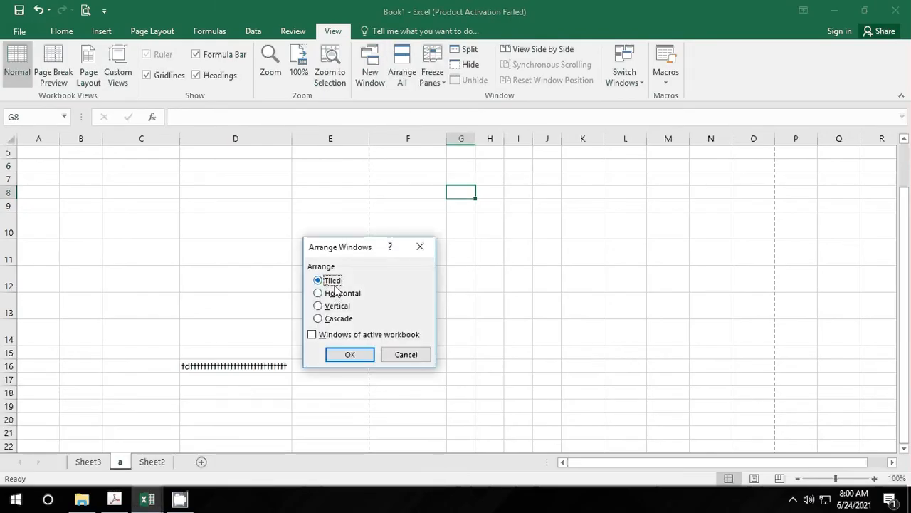
{"action": "left_click", "coordinate": [350, 354]}
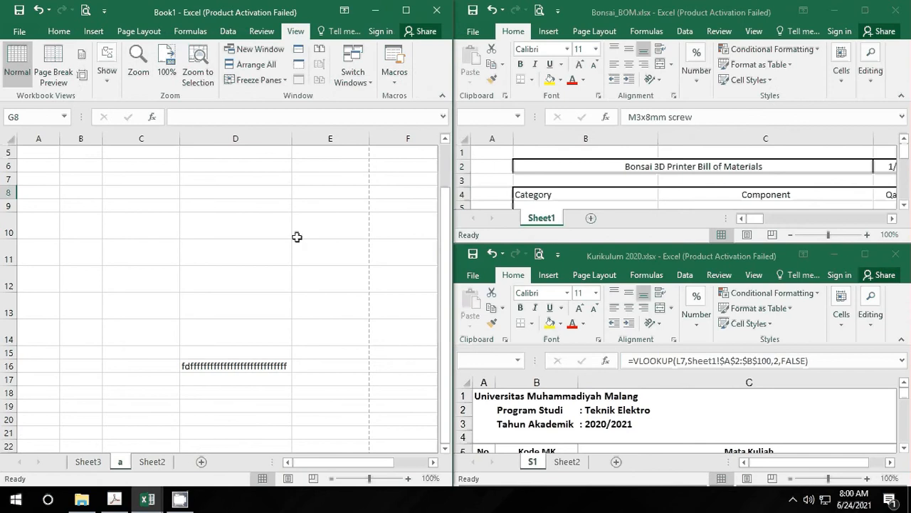
{"action": "scroll", "coordinate": [295, 235], "scroll_direction": "down", "scroll_amount": 2}
{"action": "scroll", "coordinate": [680, 357], "scroll_direction": "down", "scroll_amount": 1}
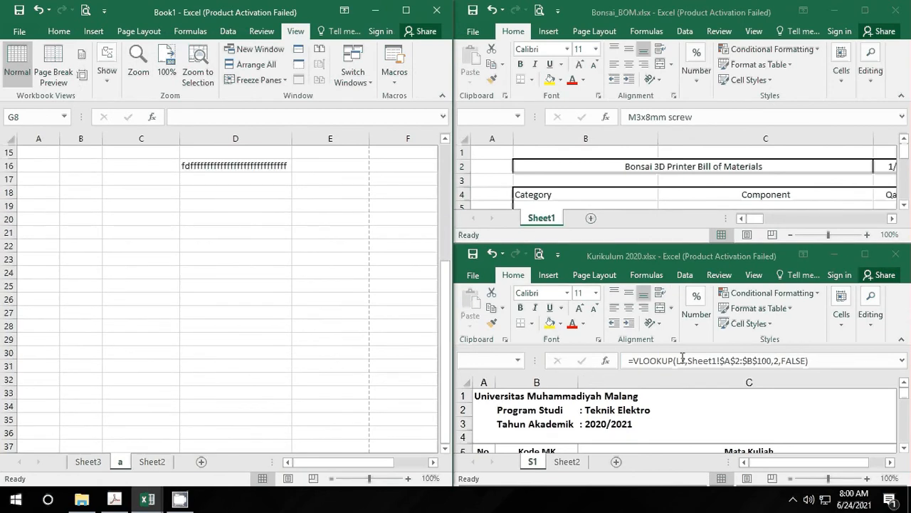
{"action": "scroll", "coordinate": [682, 356], "scroll_direction": "up", "scroll_amount": 1}
Select cell B1 in both Bonsai_BOM.xlsx and Kurikulum 2020.xlsx, and make the Book1 window active again
{"action": "left_click", "coordinate": [610, 180]}
{"action": "left_click", "coordinate": [606, 153]}
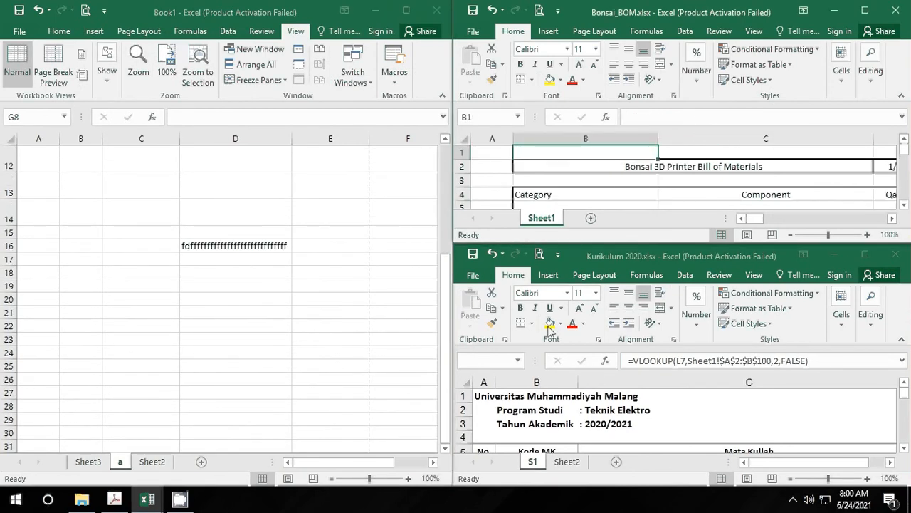
{"action": "left_click", "coordinate": [562, 403]}
{"action": "left_click", "coordinate": [559, 399]}
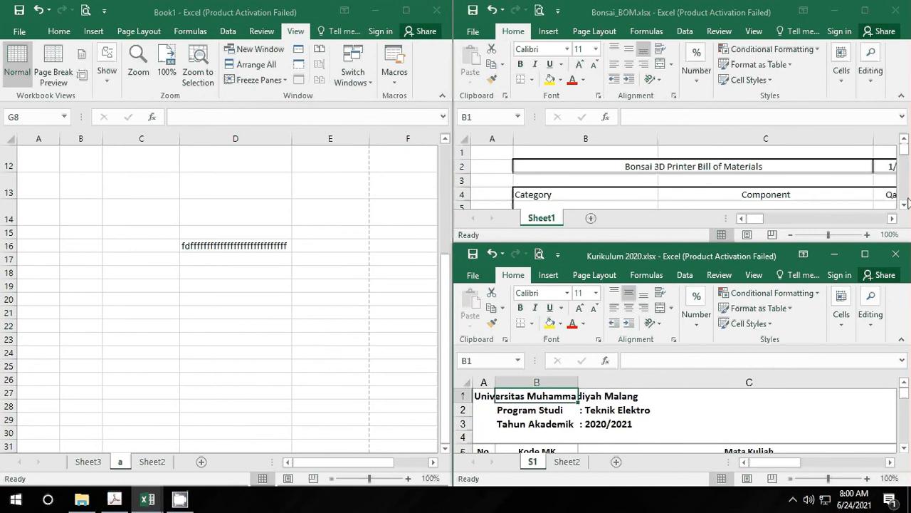
{"action": "left_click", "coordinate": [598, 5]}
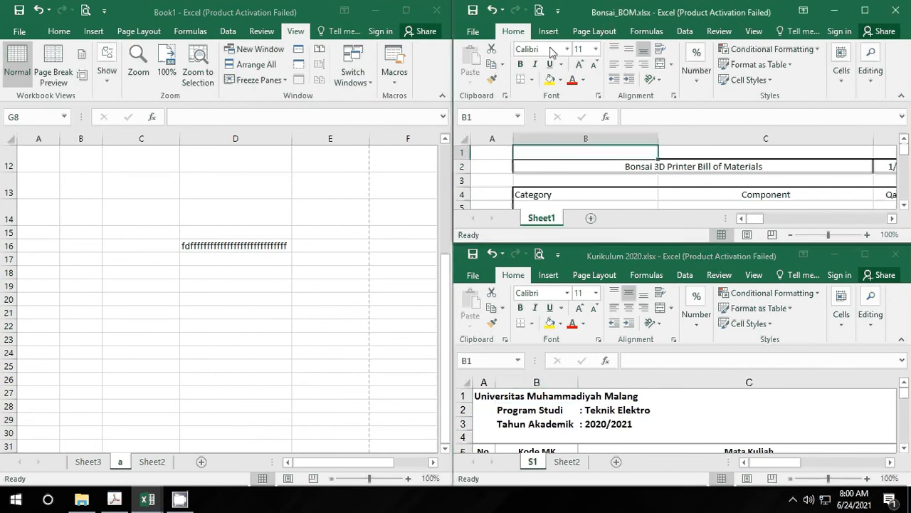
{"action": "left_click", "coordinate": [158, 118]}
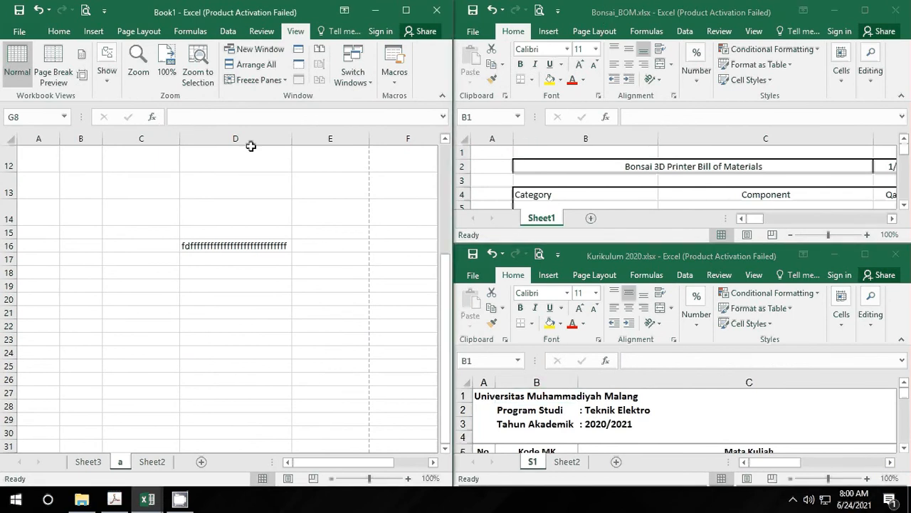
Arrange the workbooks as Horizontal, select cell C3 in Kurikulum 2020.xlsx, and return to the first rows of Book1
{"action": "left_click", "coordinate": [276, 67]}
{"action": "left_click", "coordinate": [343, 293]}
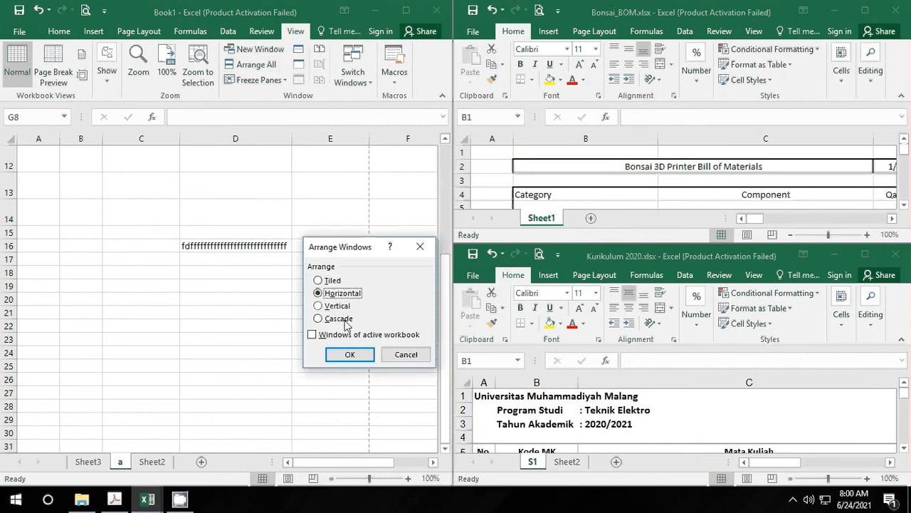
{"action": "left_click", "coordinate": [349, 355]}
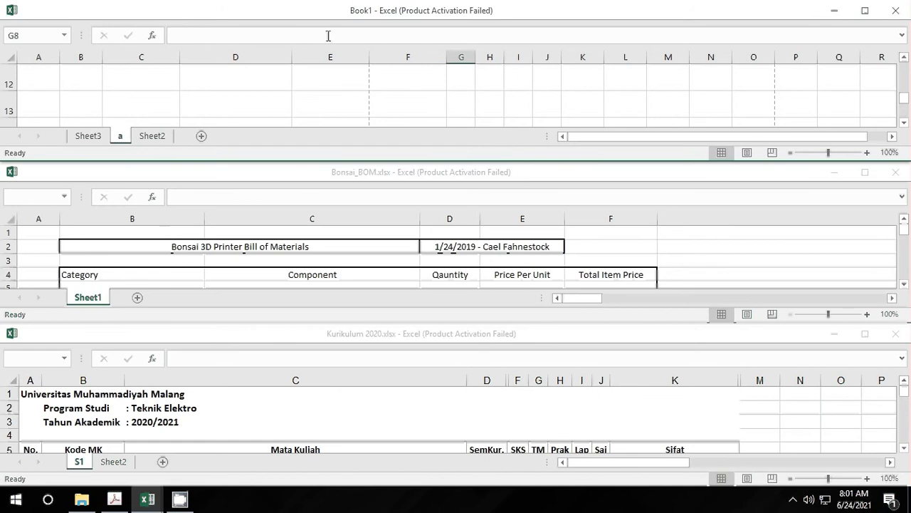
{"action": "left_click", "coordinate": [310, 421]}
{"action": "left_click", "coordinate": [311, 421]}
{"action": "left_click", "coordinate": [397, 95]}
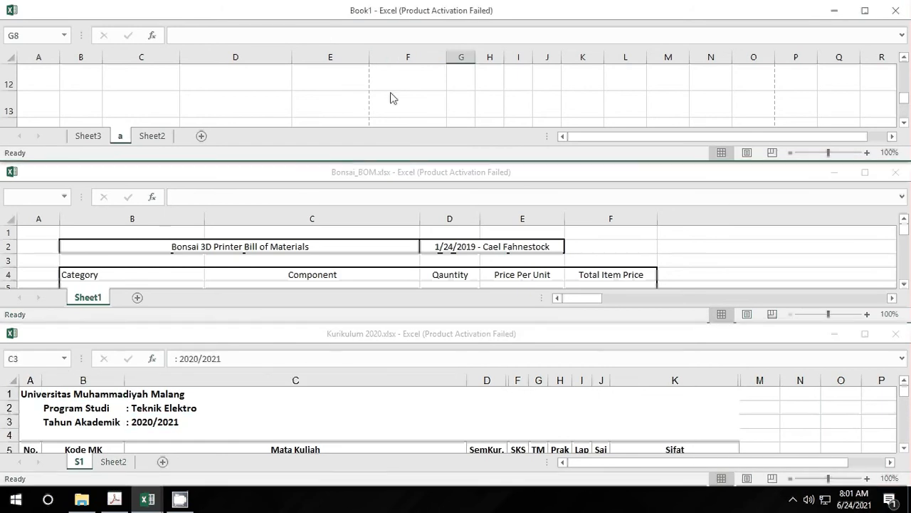
{"action": "scroll", "coordinate": [459, 106], "scroll_direction": "up", "scroll_amount": 4}
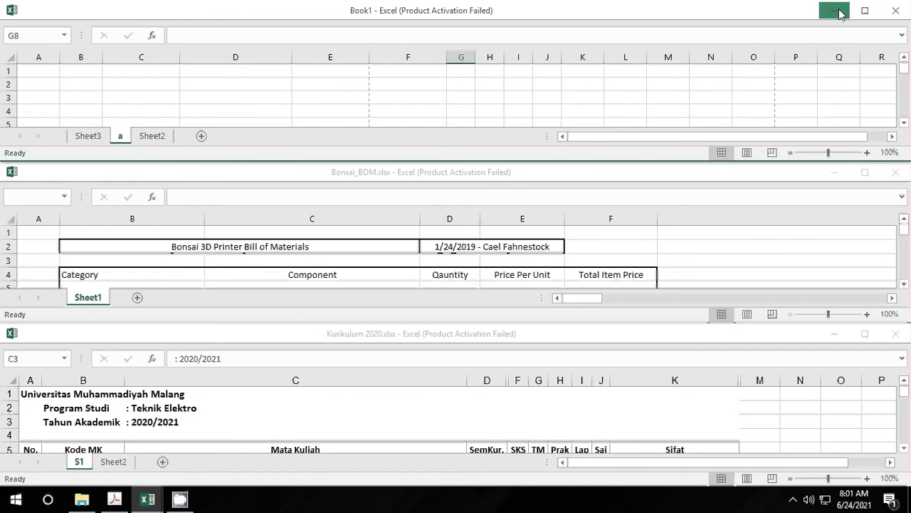
Maximize the Book1 window and rearrange all open workbooks as Vertical
{"action": "left_click", "coordinate": [865, 11]}
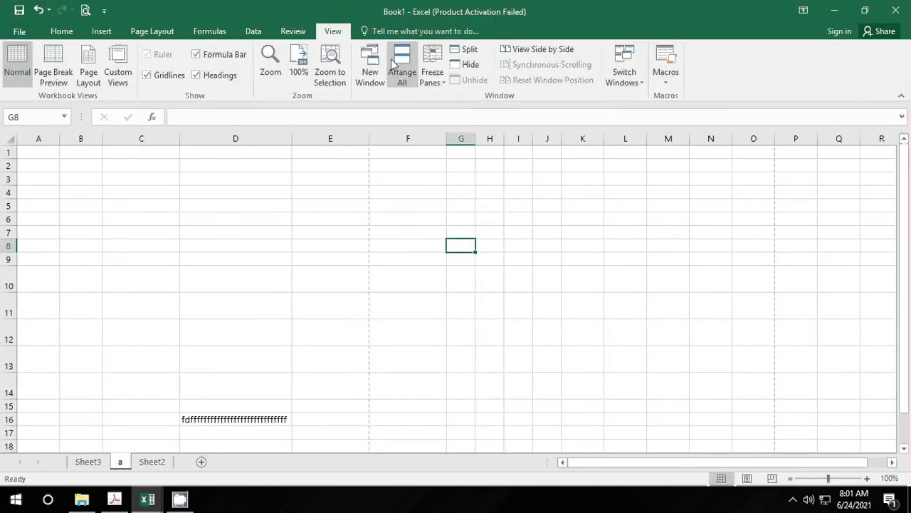
{"action": "left_click", "coordinate": [392, 74]}
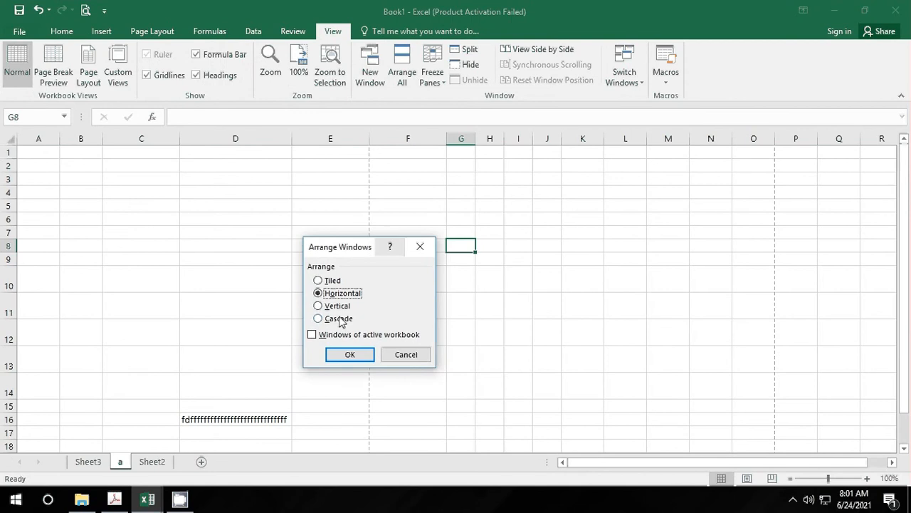
{"action": "left_click", "coordinate": [329, 305]}
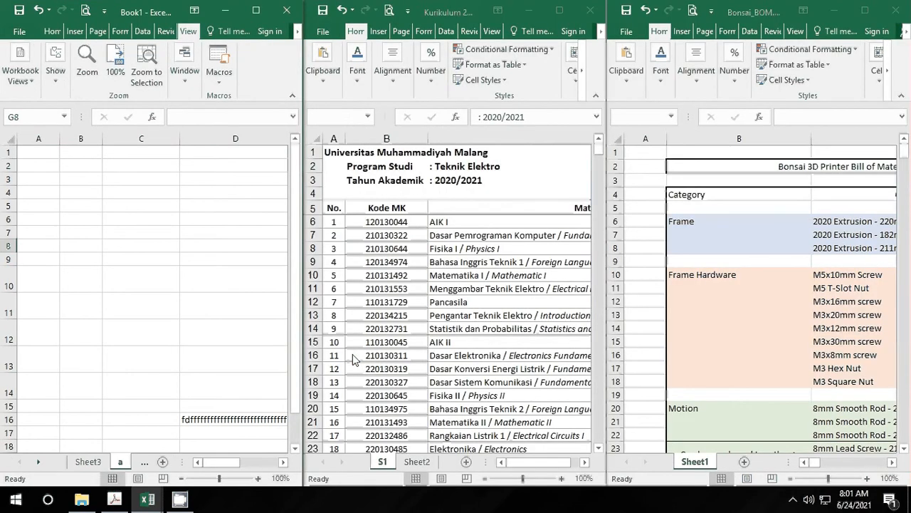
Maximize Kurikulum 2020.xlsx, rearrange all open workbooks as Cascade, and make the Book1 window active
{"action": "left_click", "coordinate": [491, 31]}
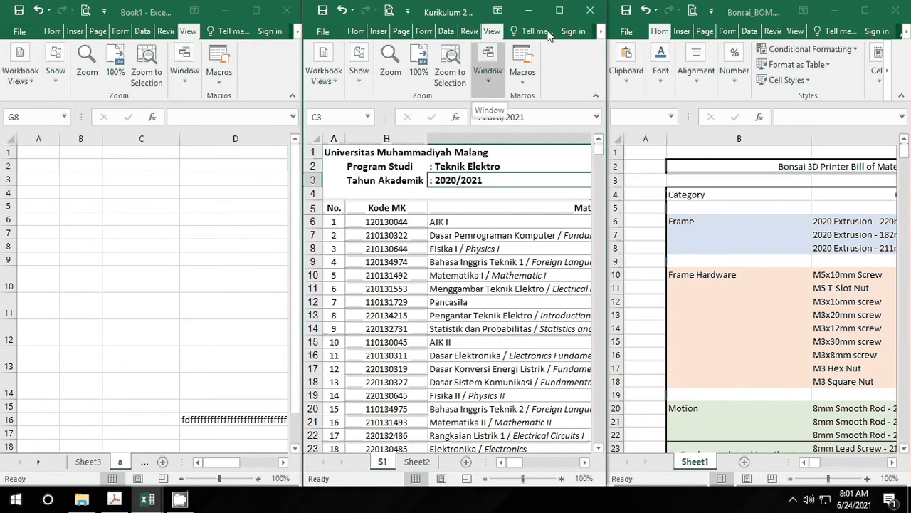
{"action": "left_click", "coordinate": [559, 10]}
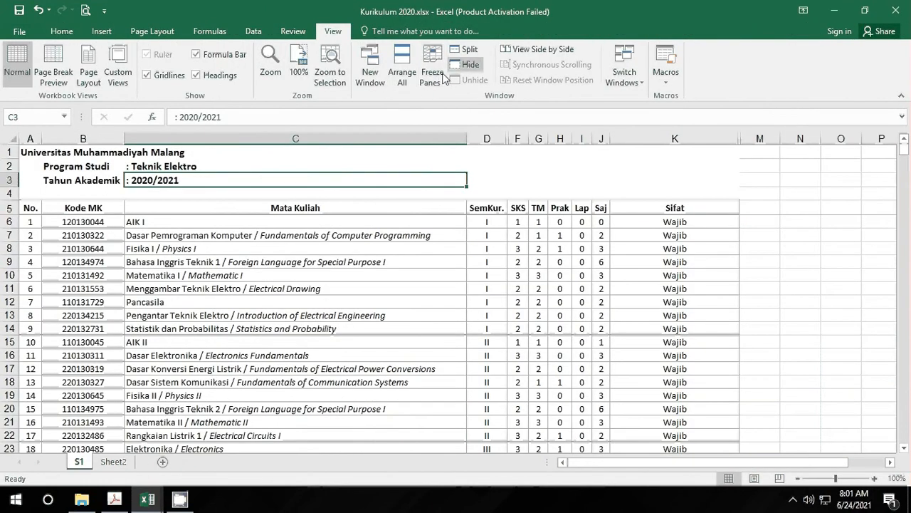
{"action": "left_click", "coordinate": [402, 72]}
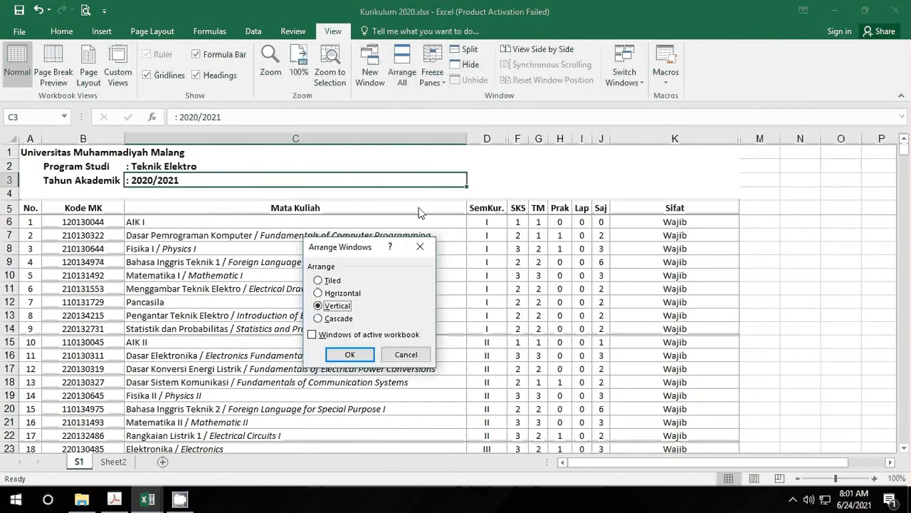
{"action": "left_click", "coordinate": [340, 320]}
{"action": "left_click", "coordinate": [349, 354]}
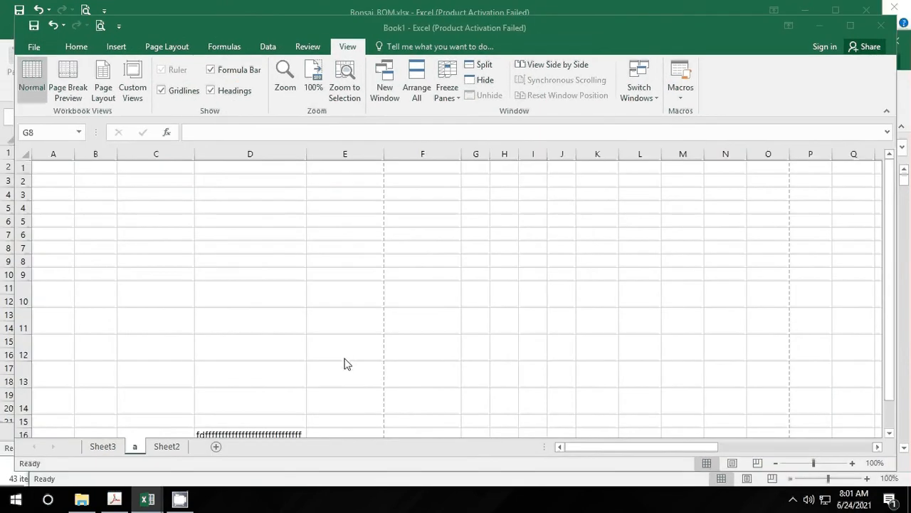
{"action": "left_click", "coordinate": [364, 235]}
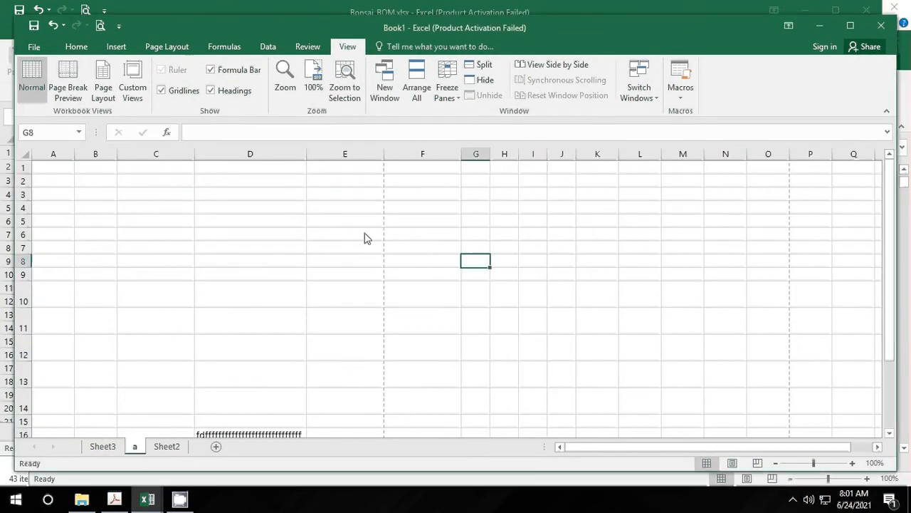
Bring the cascaded Kurikulum 2020.xlsx, Book1 and Bonsai_BOM.xlsx windows forward in turn, ending with Kurikulum 2020.xlsx active
{"action": "scroll", "coordinate": [362, 249], "scroll_direction": "down", "scroll_amount": 3}
{"action": "scroll", "coordinate": [352, 291], "scroll_direction": "up", "scroll_amount": 3}
{"action": "scroll", "coordinate": [361, 324], "scroll_direction": "down", "scroll_amount": 4}
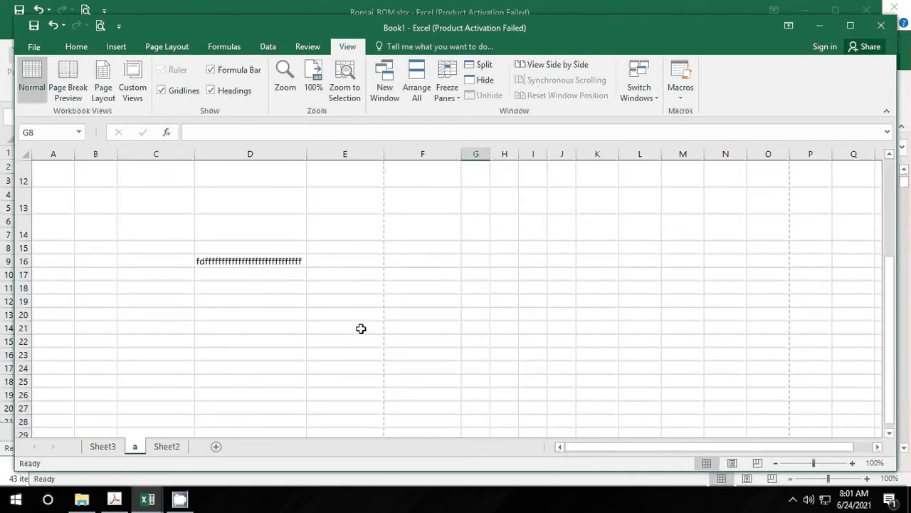
{"action": "left_click", "coordinate": [299, 484]}
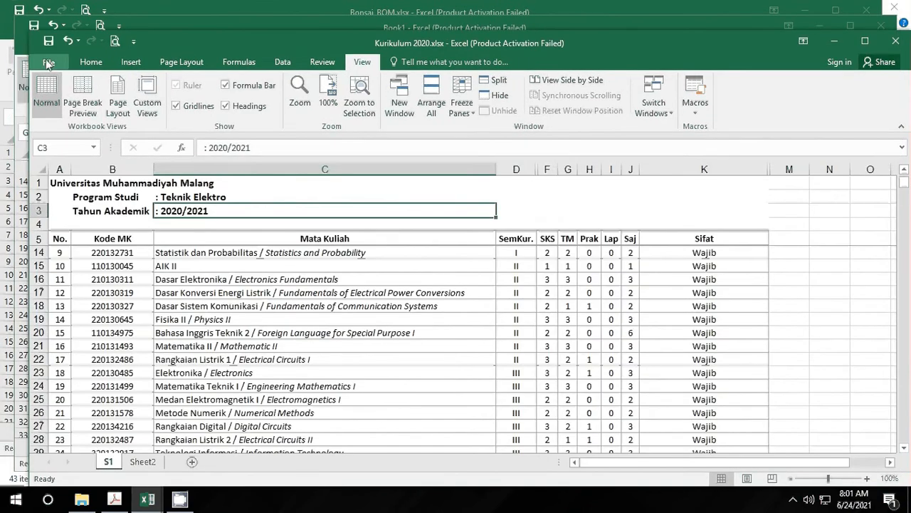
{"action": "left_click", "coordinate": [408, 16]}
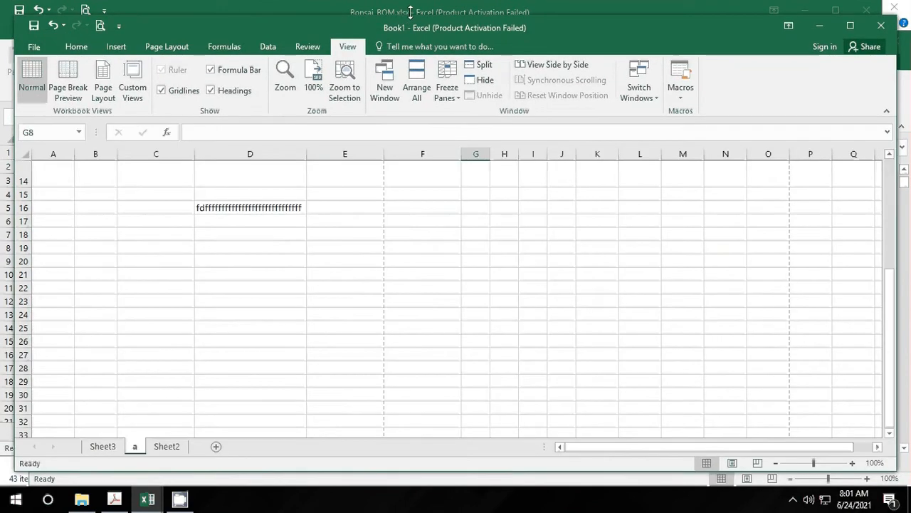
{"action": "left_click", "coordinate": [358, 11]}
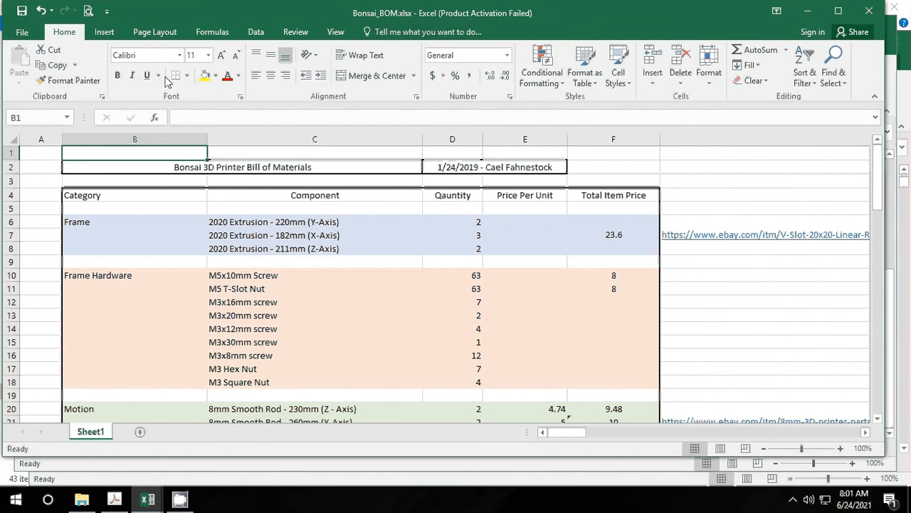
{"action": "left_click", "coordinate": [303, 484]}
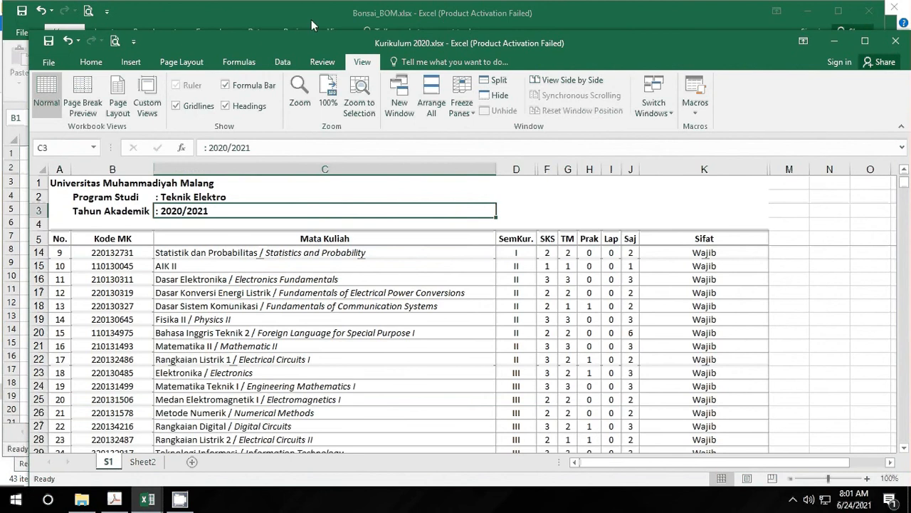
Open a new window of Kurikulum 2020.xlsx, select cells C15:C17 in it, and maximize it
{"action": "left_click", "coordinate": [398, 89]}
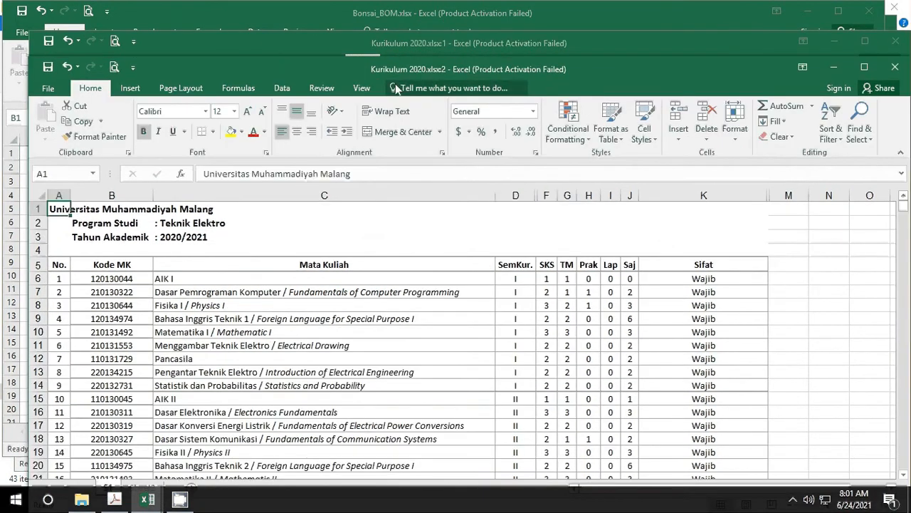
{"action": "left_click_drag", "start_coordinate": [324, 399], "coordinate": [324, 426]}
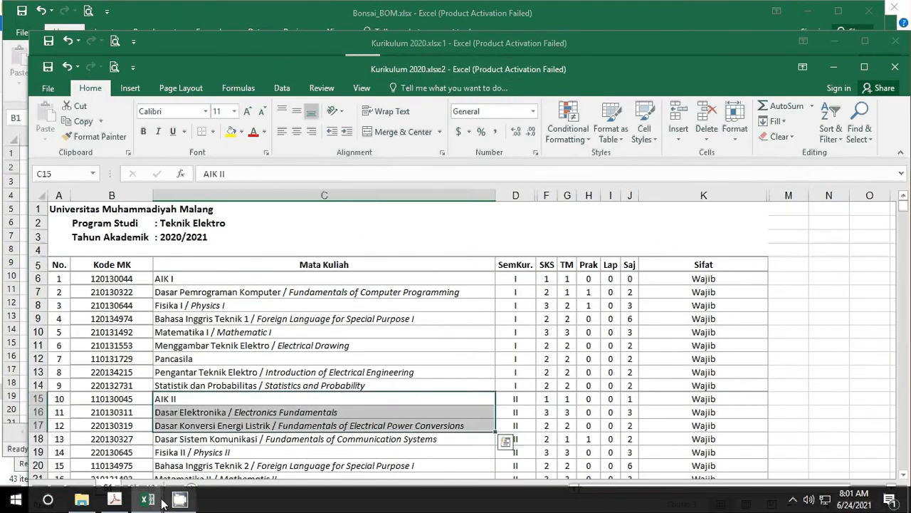
{"action": "mouse_move", "coordinate": [147, 498]}
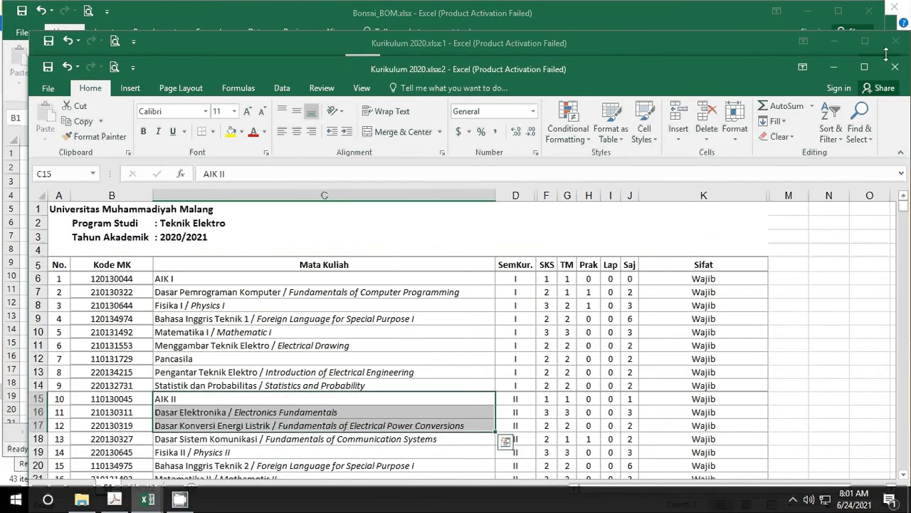
{"action": "left_click", "coordinate": [870, 66]}
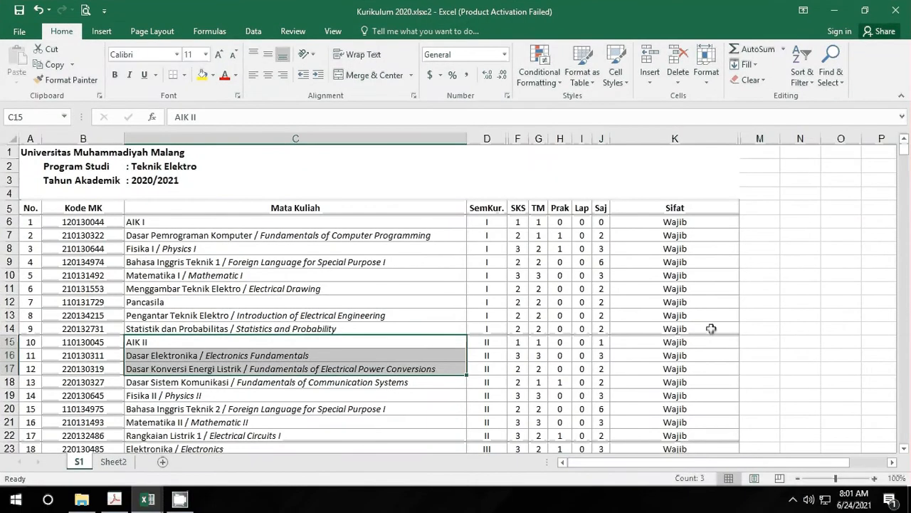
{"action": "scroll", "coordinate": [192, 299], "scroll_direction": "down", "scroll_amount": 2}
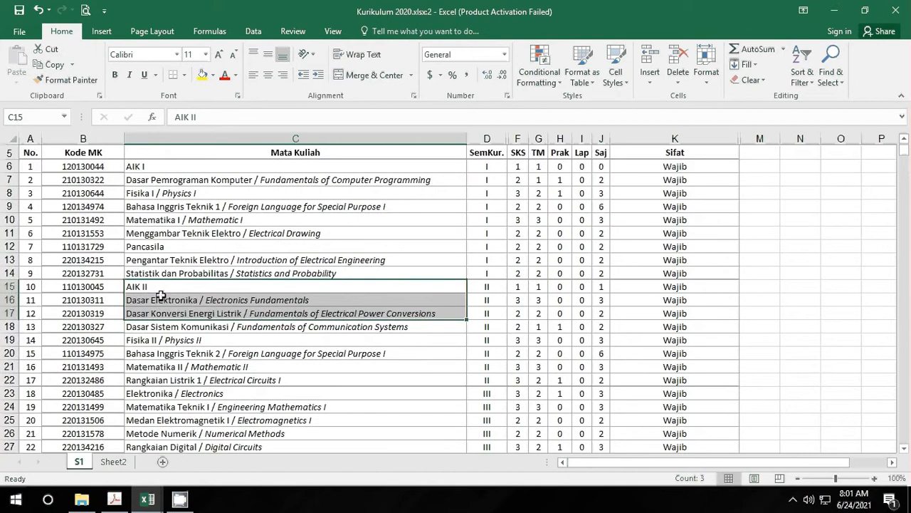
{"action": "scroll", "coordinate": [181, 342], "scroll_direction": "up", "scroll_amount": 2}
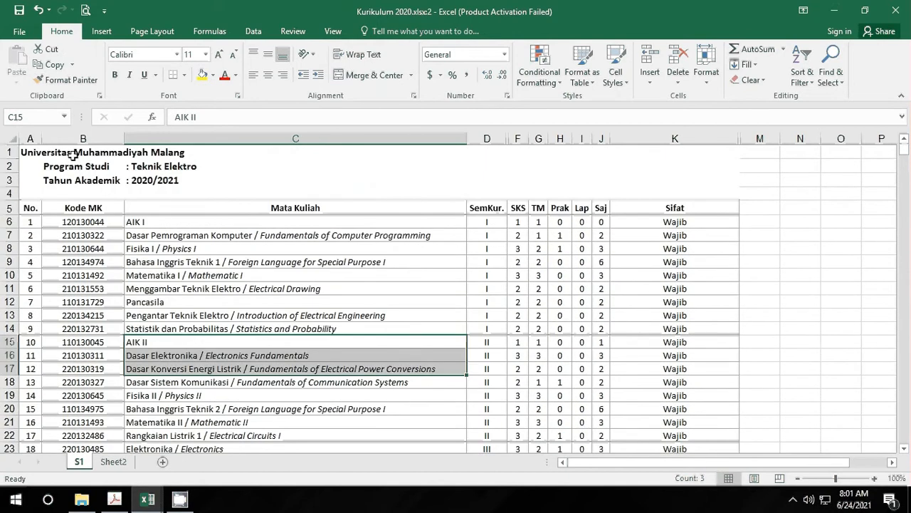
Freeze the panes with rows 1 to 5 selected, select cell C14, and test the scrolling
{"action": "left_click", "coordinate": [7, 207]}
{"action": "left_click_drag", "start_coordinate": [7, 205], "coordinate": [8, 152]}
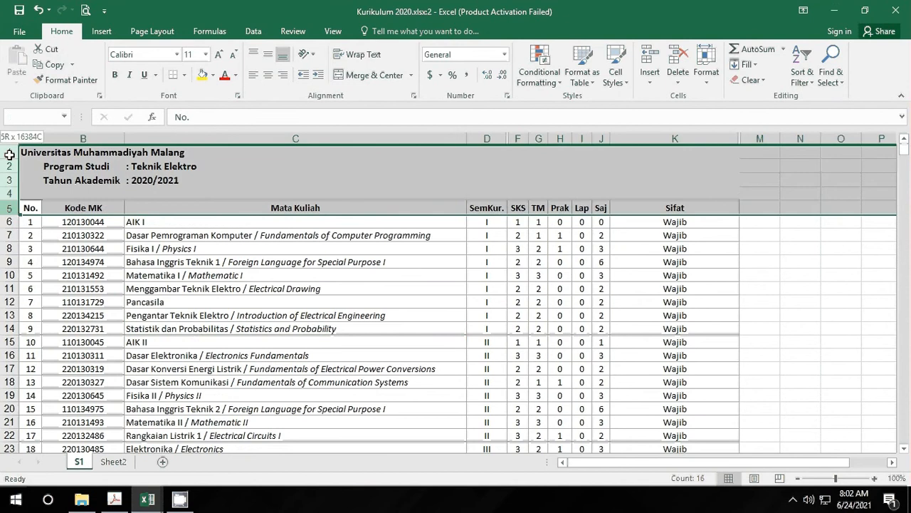
{"action": "left_click", "coordinate": [334, 32]}
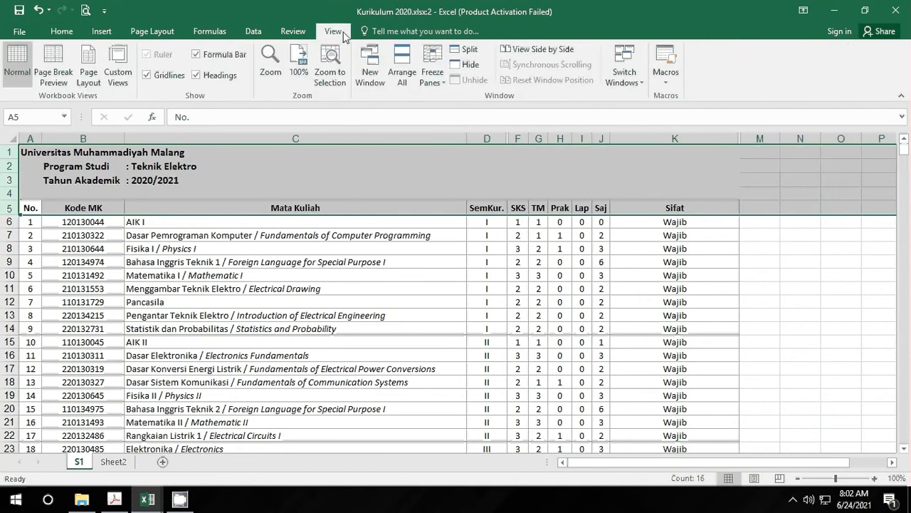
{"action": "left_click", "coordinate": [439, 79]}
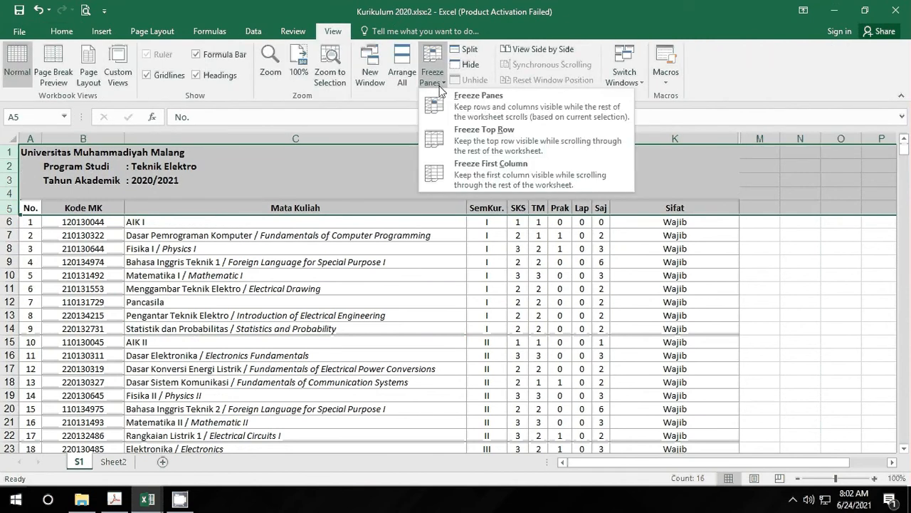
{"action": "left_click", "coordinate": [486, 108]}
{"action": "left_click", "coordinate": [286, 328]}
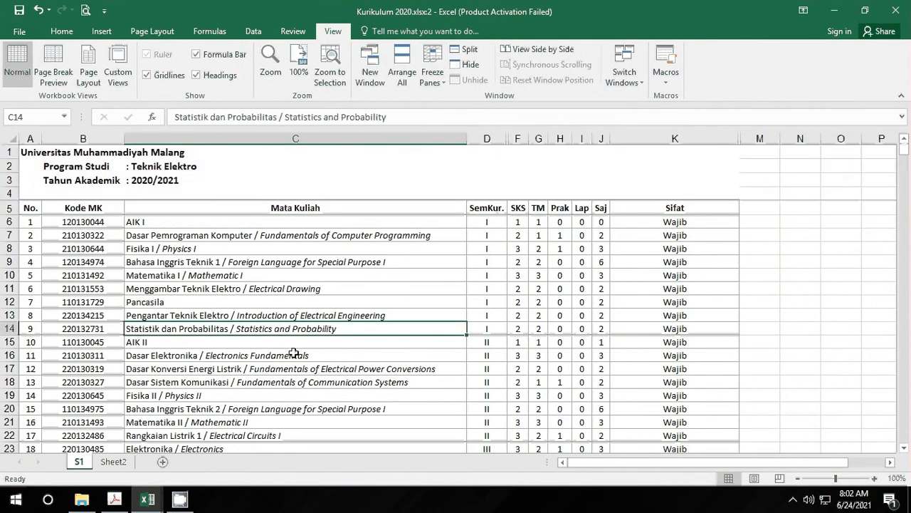
{"action": "scroll", "coordinate": [294, 353], "scroll_direction": "down", "scroll_amount": 2}
{"action": "scroll", "coordinate": [294, 353], "scroll_direction": "up", "scroll_amount": 2}
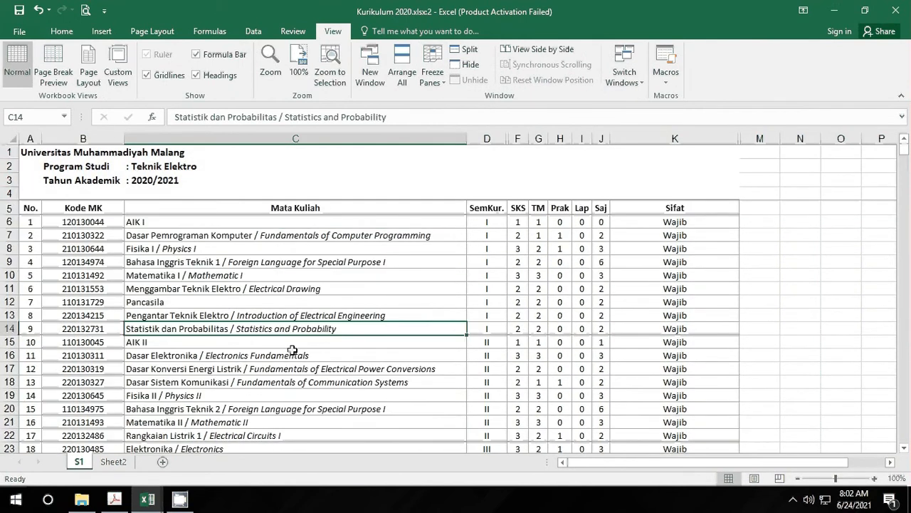
Undo the last two actions, returning to the Kurikulum 2020.xlsx:2 window after each one
{"action": "left_click", "coordinate": [38, 12]}
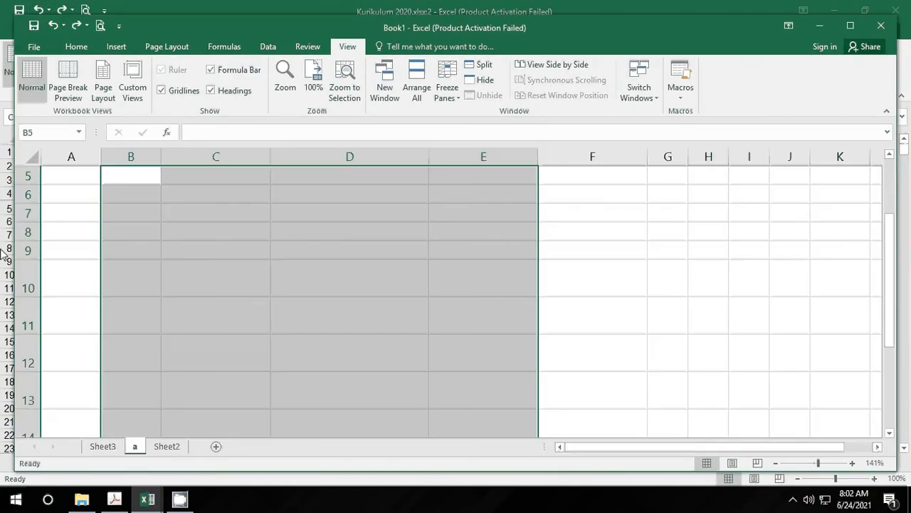
{"action": "left_click", "coordinate": [148, 498]}
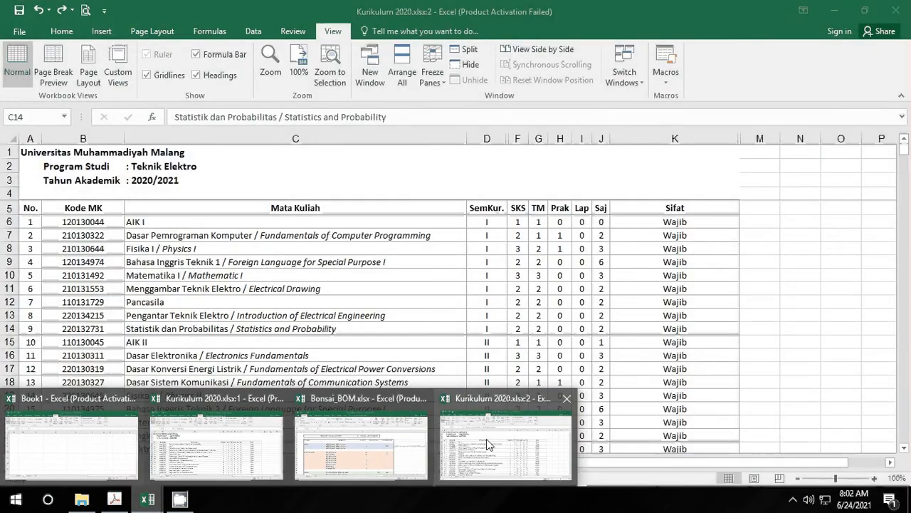
{"action": "left_click", "coordinate": [488, 445]}
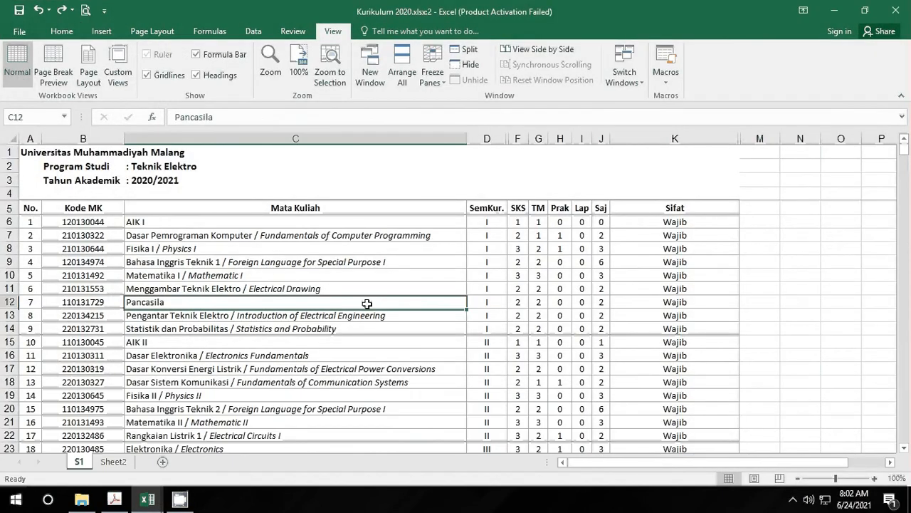
{"action": "left_click", "coordinate": [347, 336]}
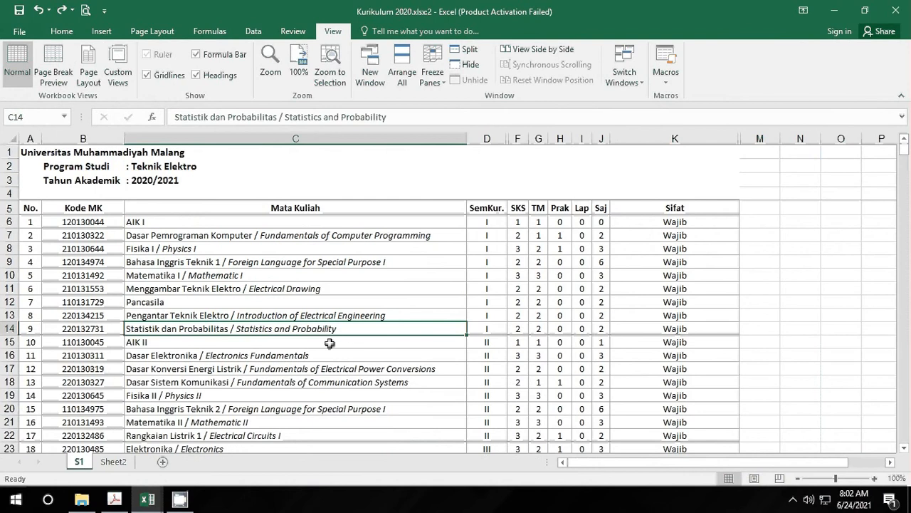
{"action": "left_click", "coordinate": [40, 10]}
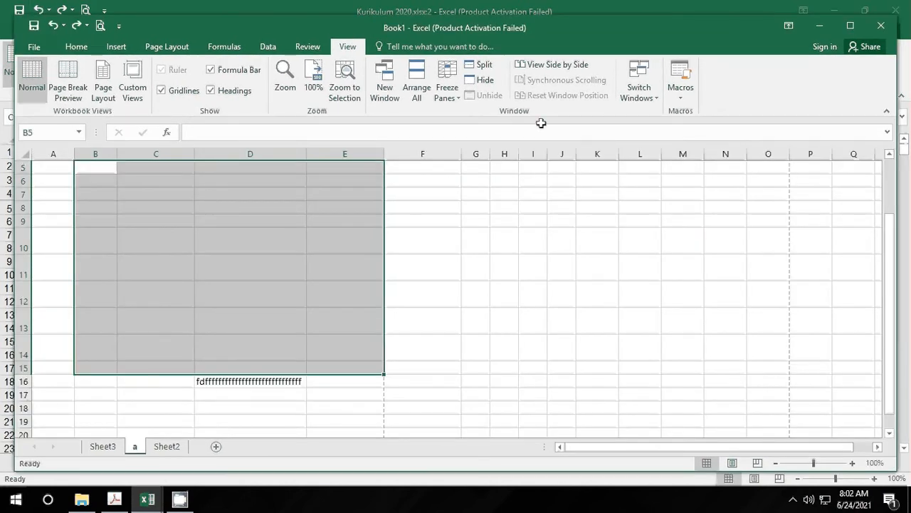
{"action": "mouse_move", "coordinate": [150, 499]}
{"action": "left_click", "coordinate": [478, 443]}
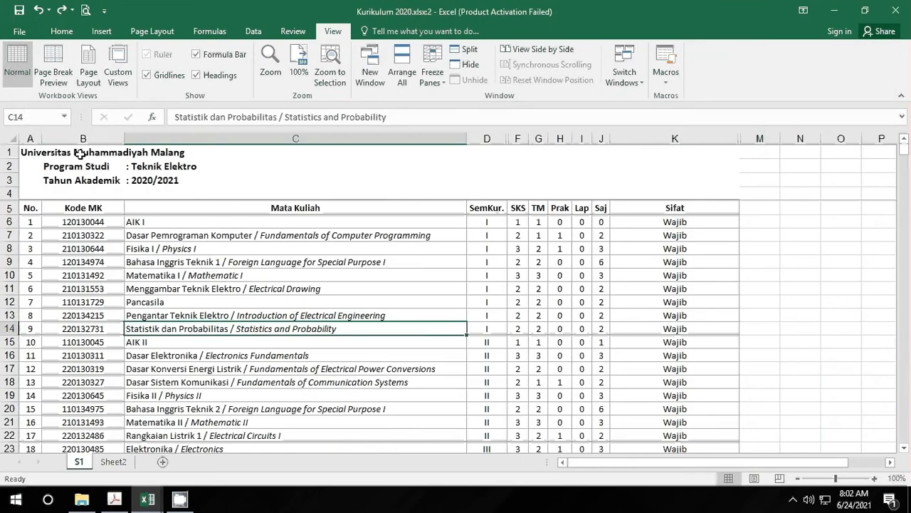
Select rows 1 to 6 starting from row 6, unfreeze the existing panes, and apply Freeze Panes again
{"action": "left_click", "coordinate": [57, 202]}
{"action": "left_click_drag", "start_coordinate": [9, 222], "coordinate": [4, 121]}
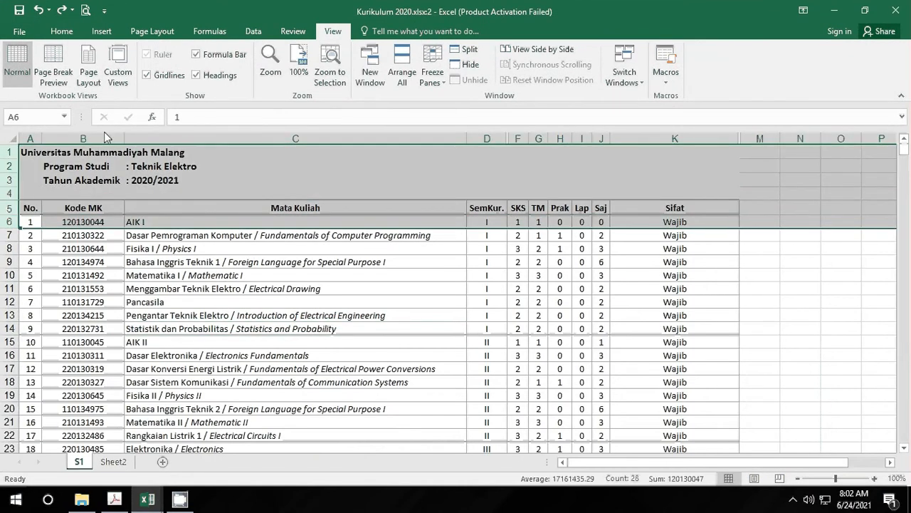
{"action": "left_click", "coordinate": [430, 80]}
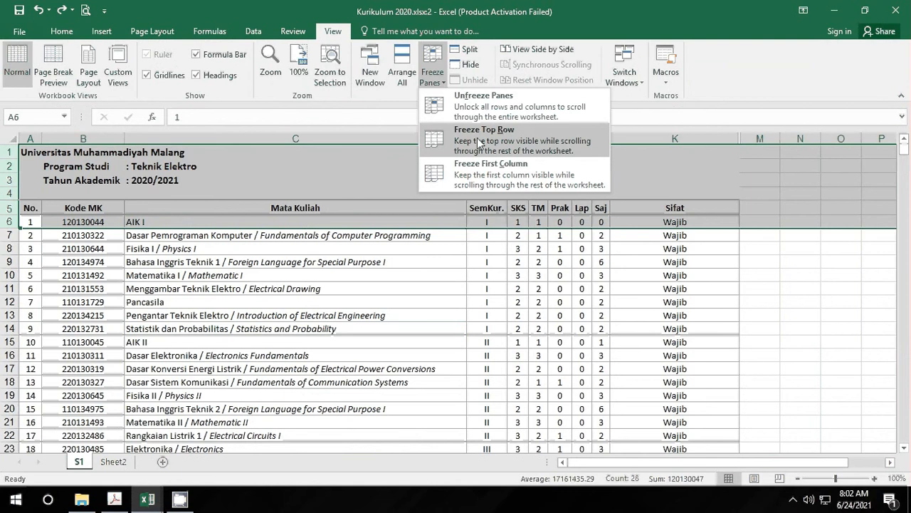
{"action": "left_click", "coordinate": [474, 106]}
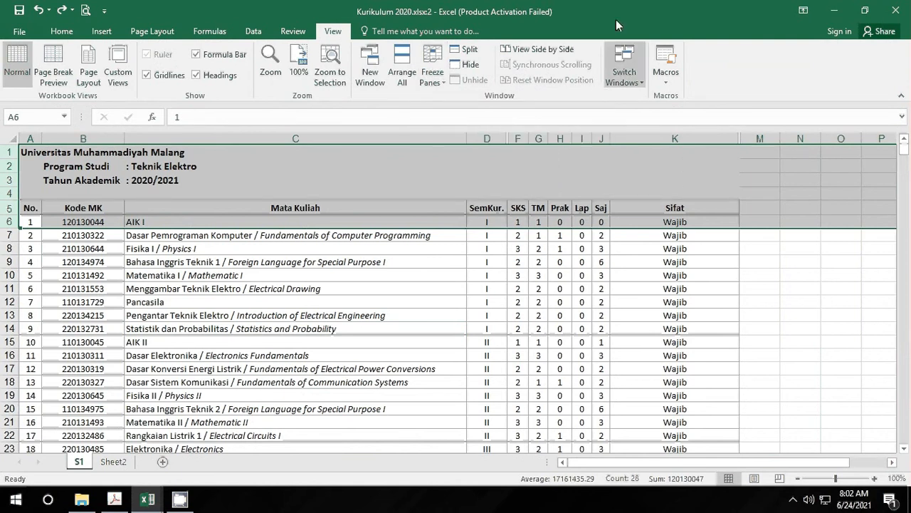
{"action": "left_click", "coordinate": [432, 79]}
{"action": "left_click", "coordinate": [457, 106]}
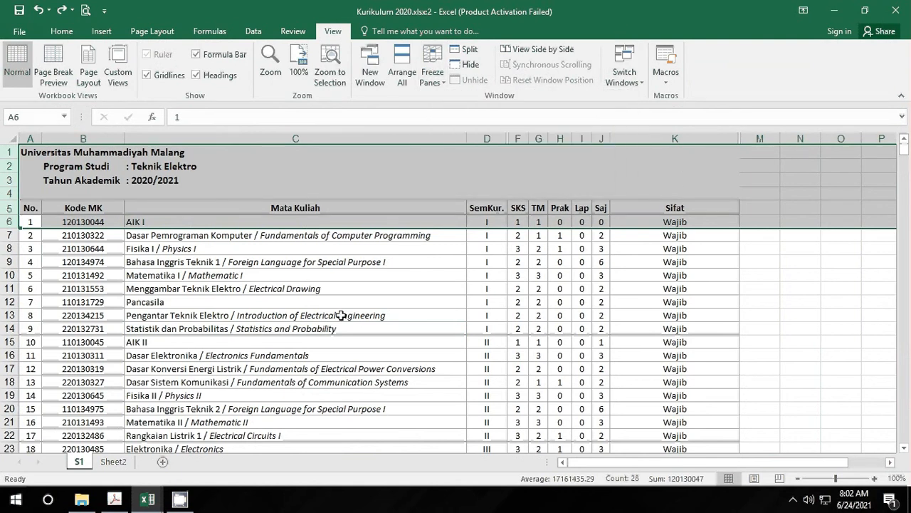
Select cell C15, examine the course list down to its end beneath the frozen header, and return to the first rows
{"action": "left_click", "coordinate": [340, 316]}
{"action": "left_click", "coordinate": [344, 337]}
{"action": "scroll", "coordinate": [346, 341], "scroll_direction": "down", "scroll_amount": 2}
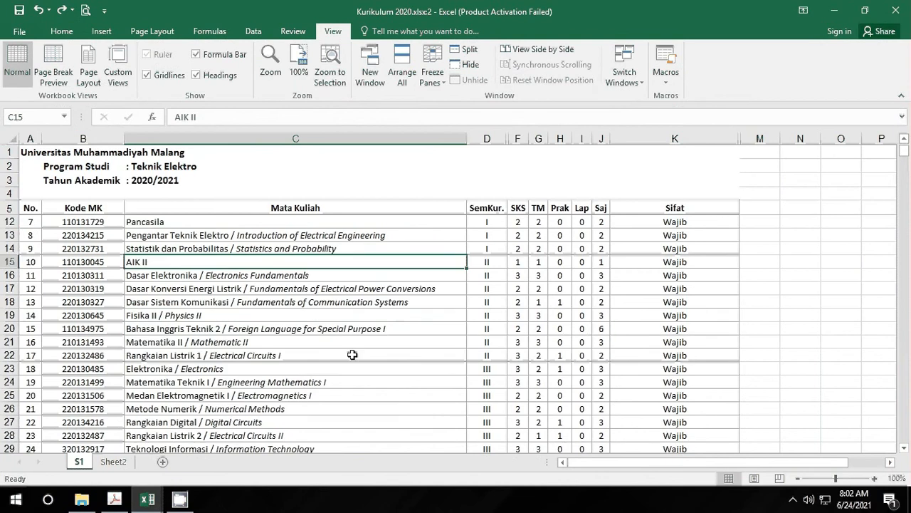
{"action": "scroll", "coordinate": [349, 346], "scroll_direction": "up", "scroll_amount": 1}
{"action": "scroll", "coordinate": [353, 350], "scroll_direction": "down", "scroll_amount": 5}
{"action": "scroll", "coordinate": [355, 353], "scroll_direction": "down", "scroll_amount": 2}
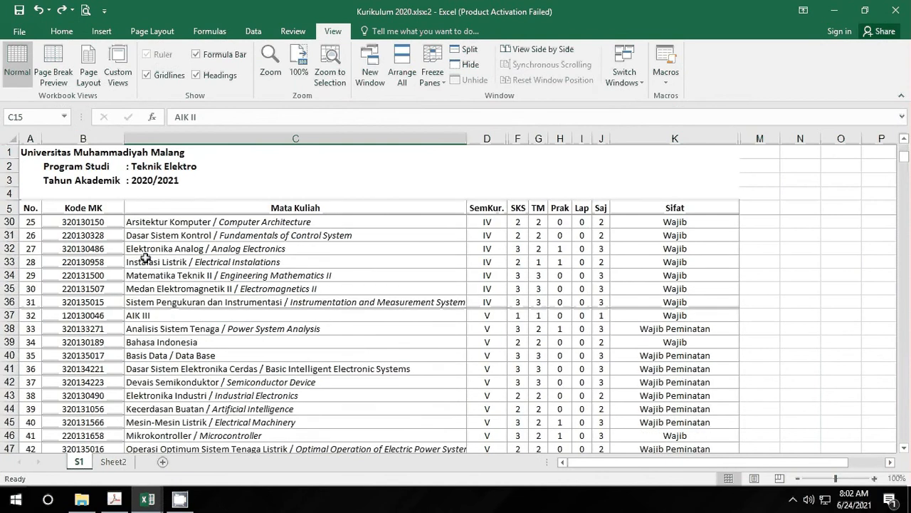
{"action": "scroll", "coordinate": [352, 287], "scroll_direction": "down", "scroll_amount": 2}
{"action": "scroll", "coordinate": [352, 287], "scroll_direction": "down", "scroll_amount": 13}
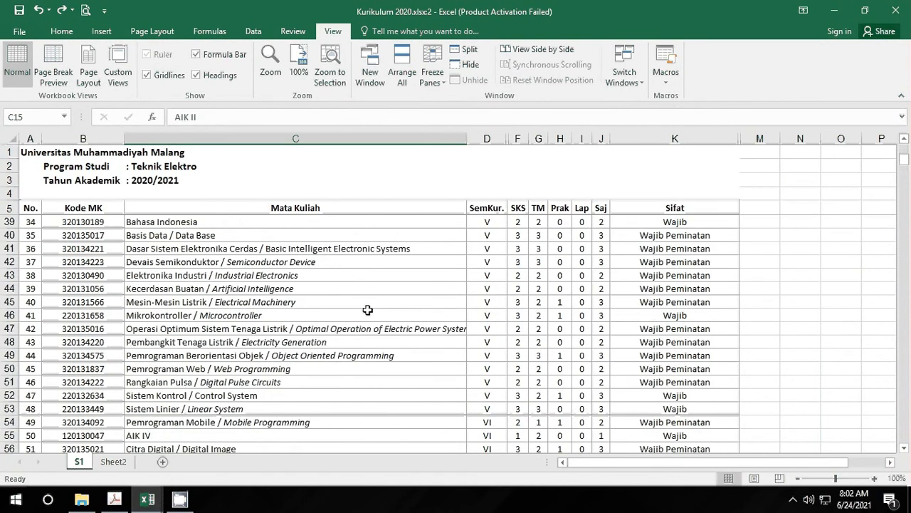
{"action": "scroll", "coordinate": [385, 334], "scroll_direction": "down", "scroll_amount": 10}
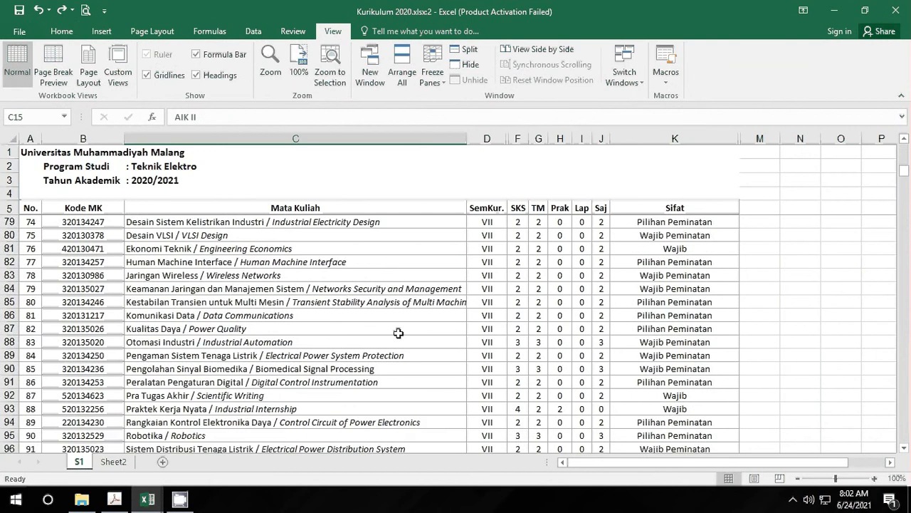
{"action": "scroll", "coordinate": [399, 338], "scroll_direction": "up", "scroll_amount": 1}
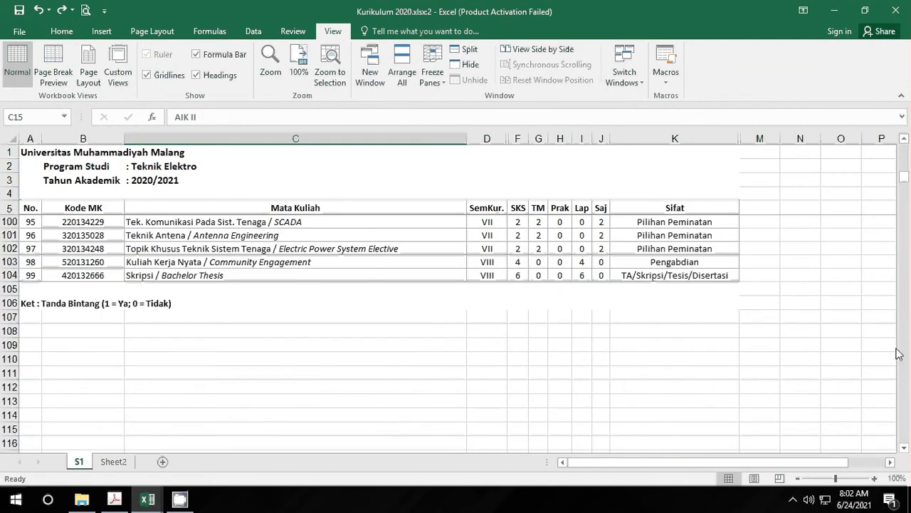
{"action": "left_click_drag", "start_coordinate": [903, 178], "coordinate": [903, 146]}
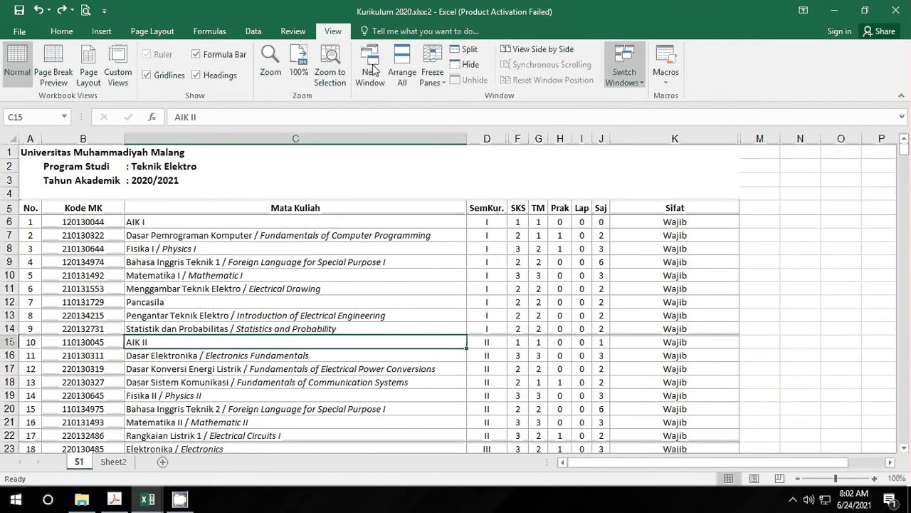
Apply Freeze Top Row to sheet S1, select cell C10, and check how the list scrolls beneath row 1
{"action": "left_click", "coordinate": [433, 71]}
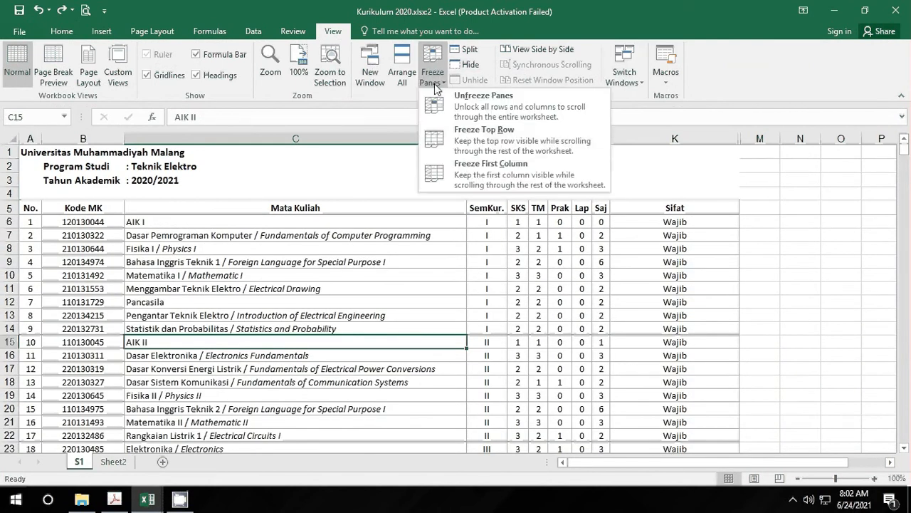
{"action": "left_click", "coordinate": [491, 141]}
{"action": "left_click", "coordinate": [250, 278]}
{"action": "scroll", "coordinate": [278, 371], "scroll_direction": "down", "scroll_amount": 2}
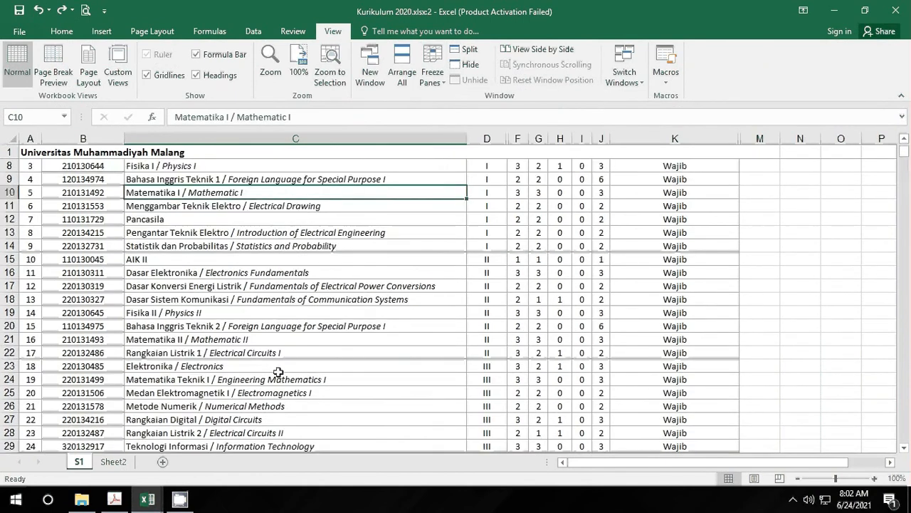
{"action": "scroll", "coordinate": [278, 371], "scroll_direction": "down", "scroll_amount": 4}
{"action": "scroll", "coordinate": [282, 359], "scroll_direction": "up", "scroll_amount": 6}
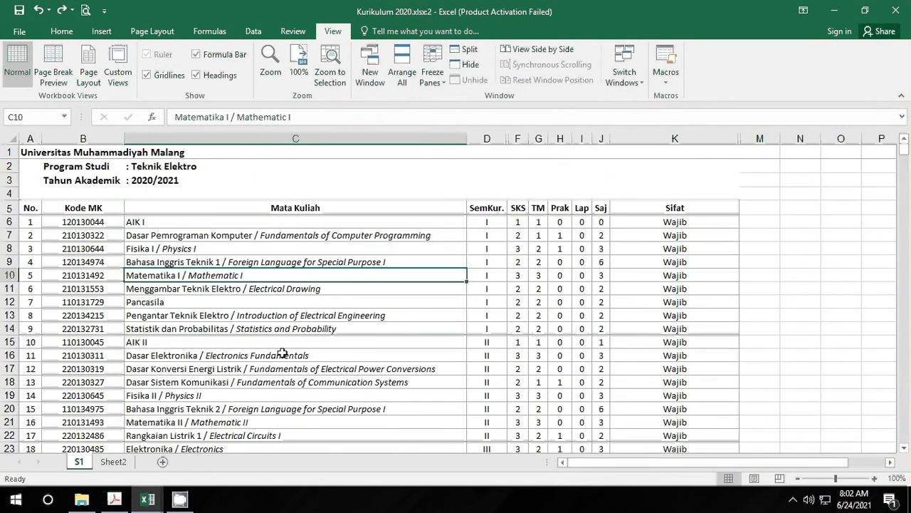
Apply Freeze First Column to sheet S1, check vertical and horizontal scrolling beside column A, and select cell C13
{"action": "left_click", "coordinate": [443, 82]}
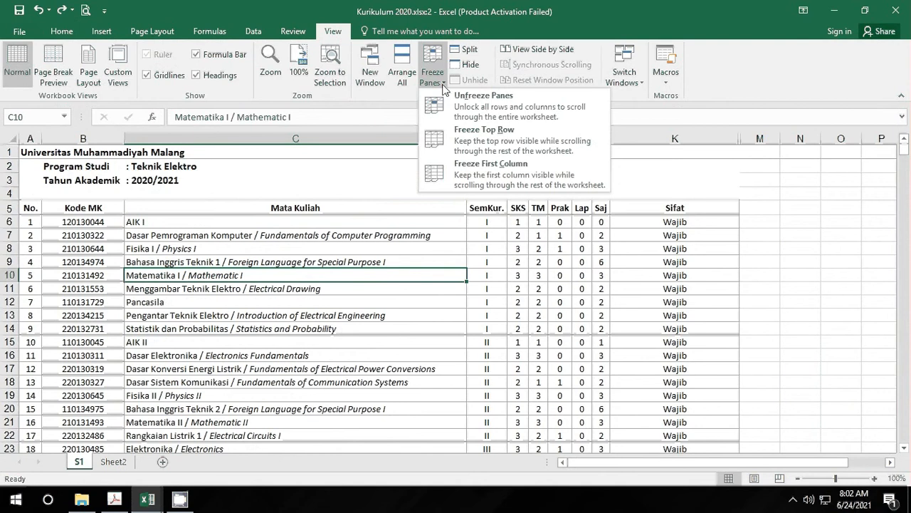
{"action": "left_click", "coordinate": [491, 173]}
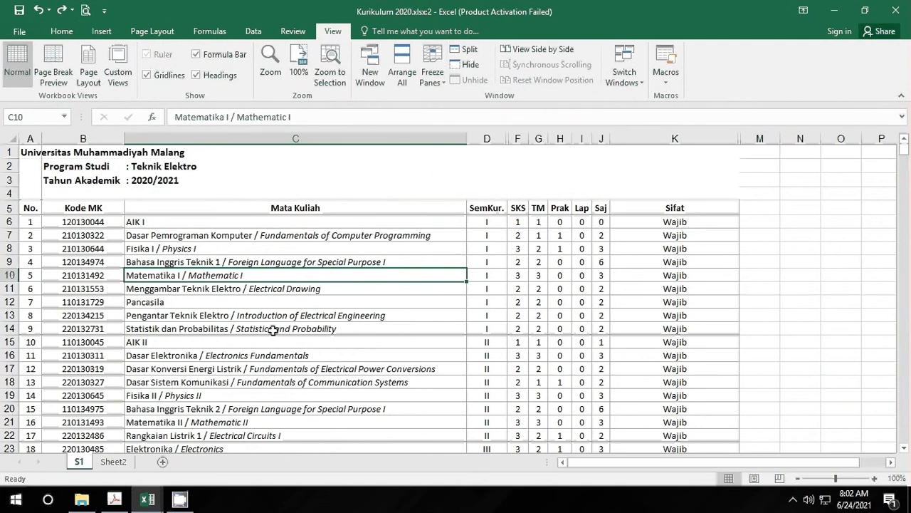
{"action": "scroll", "coordinate": [396, 419], "scroll_direction": "down", "scroll_amount": 4}
{"action": "scroll", "coordinate": [397, 419], "scroll_direction": "up", "scroll_amount": 4}
{"action": "left_click_drag", "start_coordinate": [834, 463], "coordinate": [525, 484]}
{"action": "left_click_drag", "start_coordinate": [733, 466], "coordinate": [579, 475]}
{"action": "left_click", "coordinate": [398, 316]}
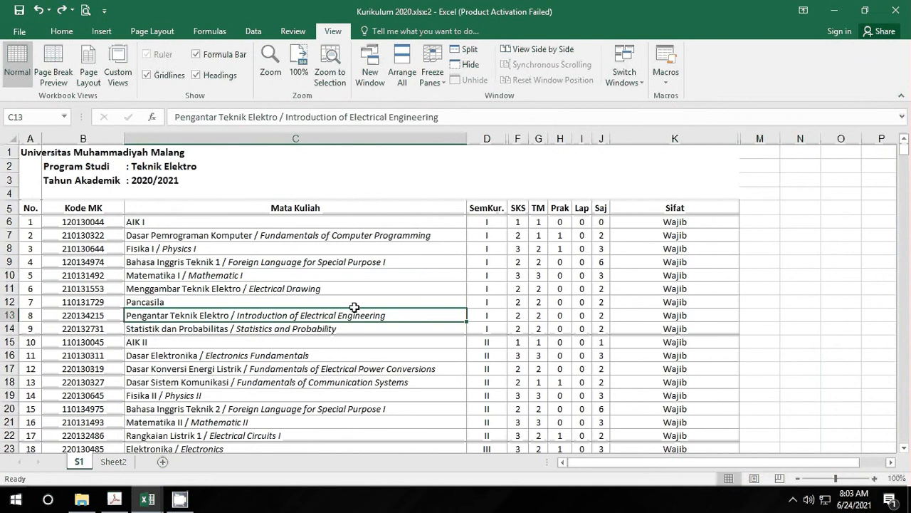
Split the window at the range B5:C18, select cell C14, and check how the list scrolls in the split panes
{"action": "left_click_drag", "start_coordinate": [82, 207], "coordinate": [408, 379]}
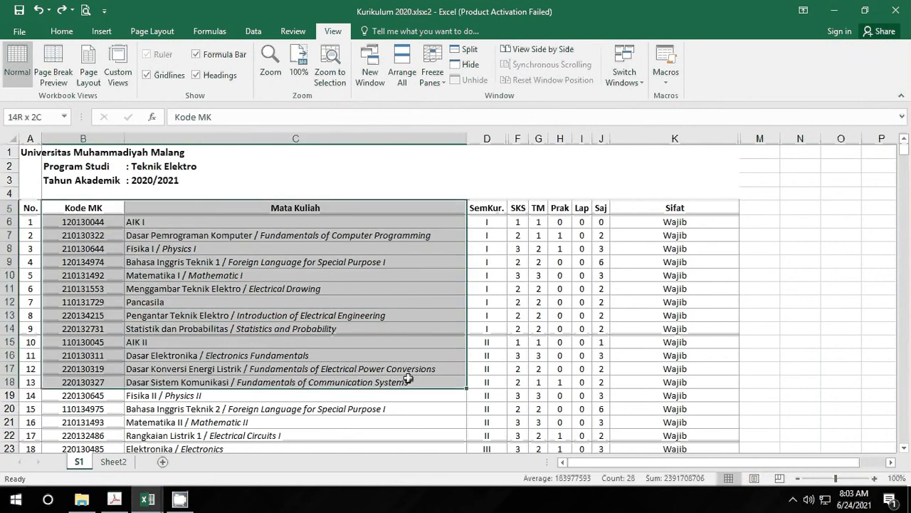
{"action": "left_click", "coordinate": [465, 53]}
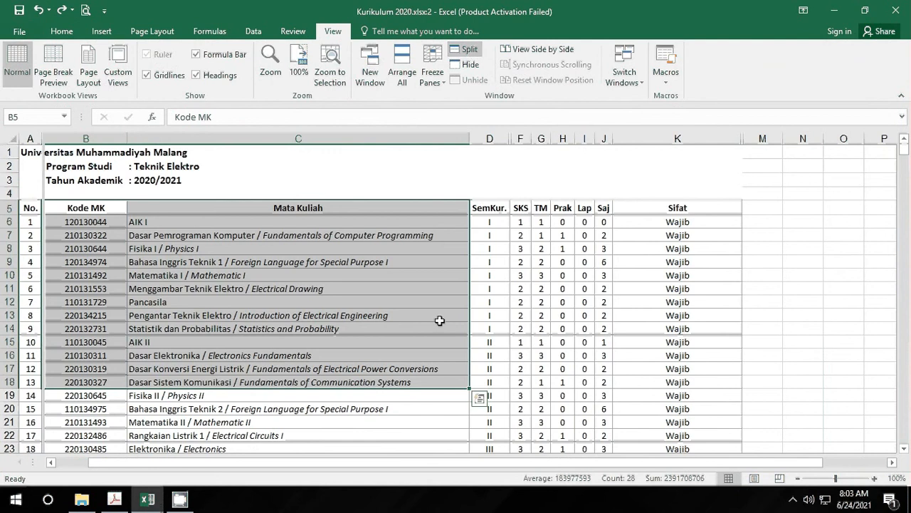
{"action": "left_click", "coordinate": [399, 327]}
{"action": "scroll", "coordinate": [258, 368], "scroll_direction": "down", "scroll_amount": 1}
{"action": "scroll", "coordinate": [262, 383], "scroll_direction": "up", "scroll_amount": 1}
{"action": "scroll", "coordinate": [264, 383], "scroll_direction": "down", "scroll_amount": 2}
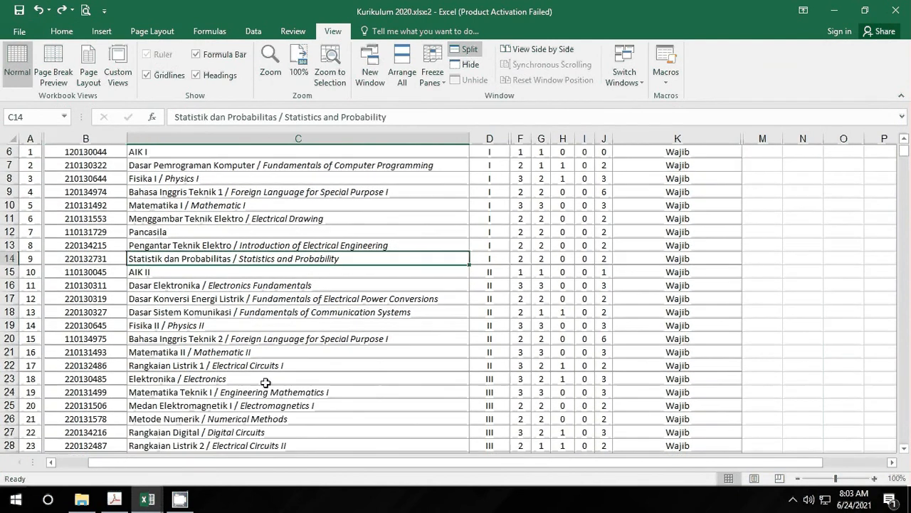
{"action": "scroll", "coordinate": [265, 383], "scroll_direction": "up", "scroll_amount": 2}
{"action": "scroll", "coordinate": [99, 214], "scroll_direction": "down", "scroll_amount": 2}
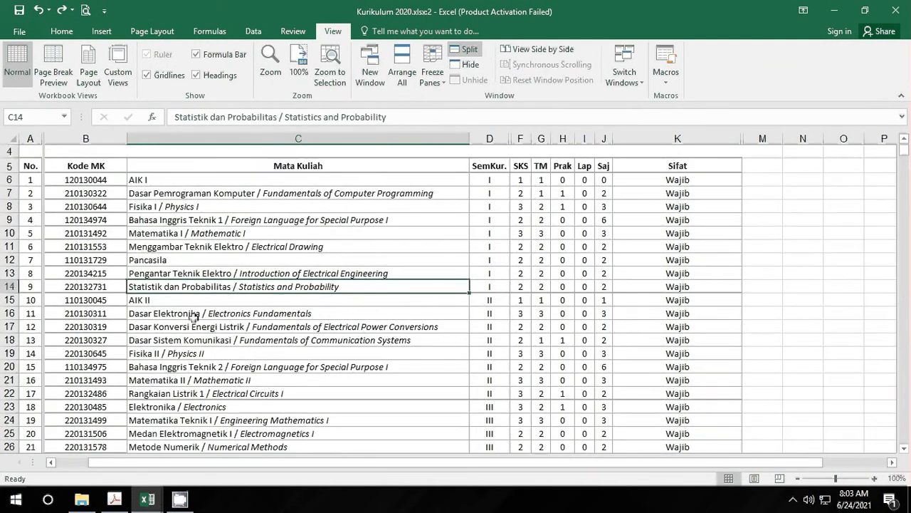
Select the range B17:C23, split the window at that range instead, and remove the split
{"action": "left_click_drag", "start_coordinate": [112, 293], "coordinate": [297, 376]}
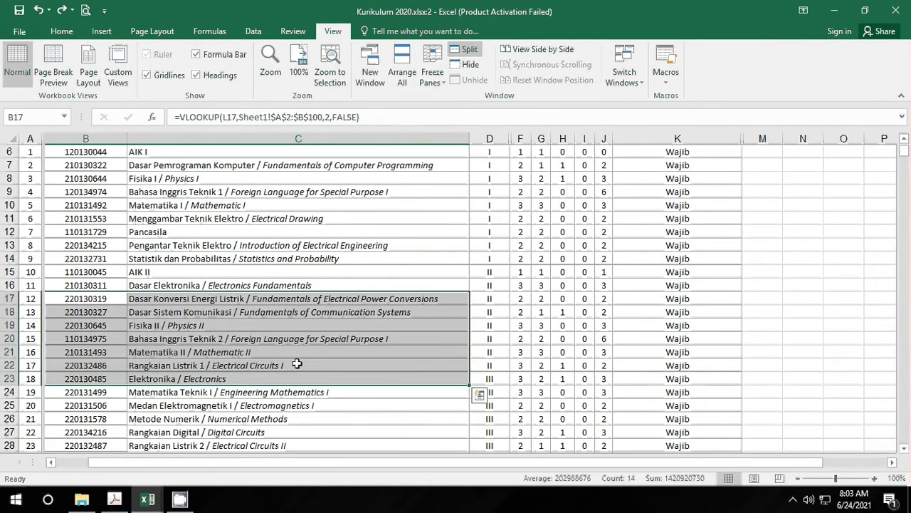
{"action": "left_click", "coordinate": [464, 50]}
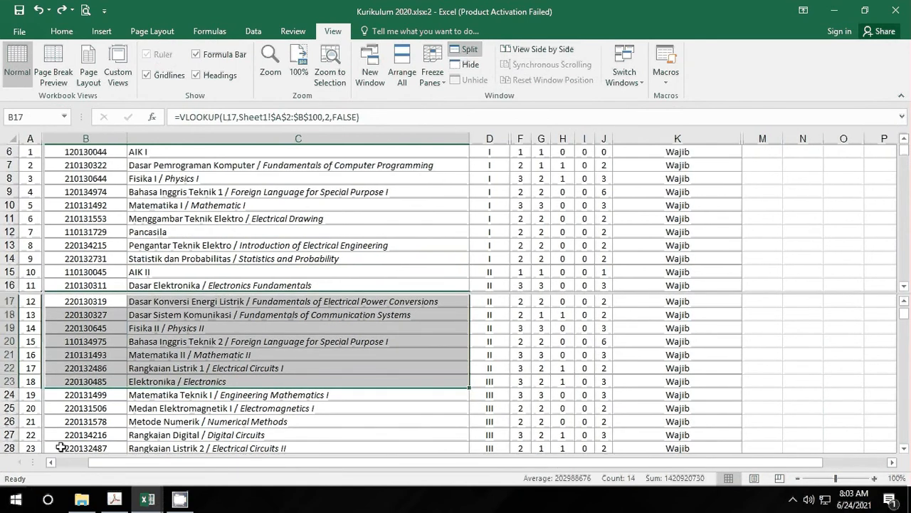
{"action": "left_click", "coordinate": [465, 51]}
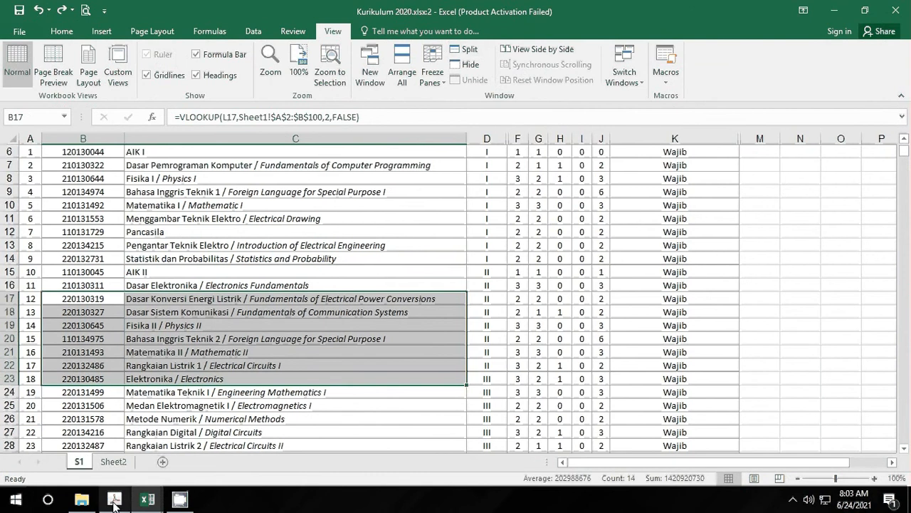
View Sheet2, return to S1, and split the window at cell C19 with the second pane showing the list from column A
{"action": "left_click", "coordinate": [113, 461]}
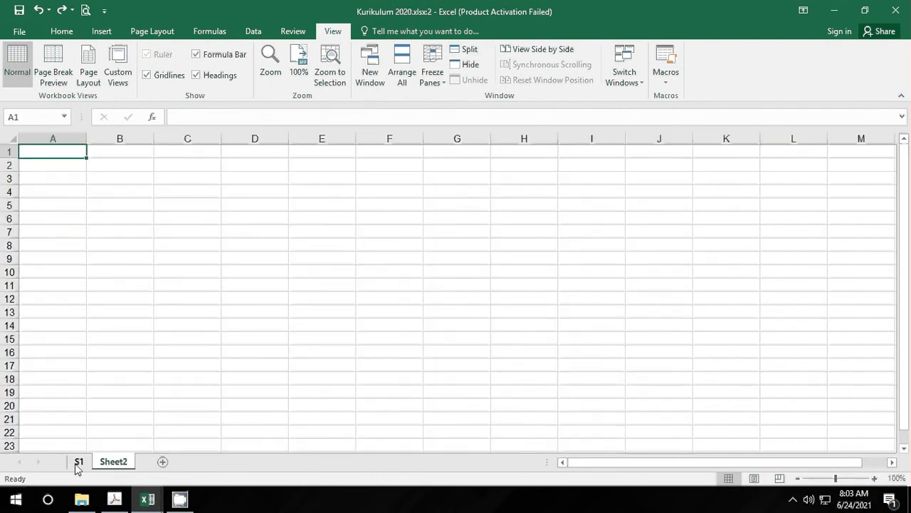
{"action": "left_click", "coordinate": [79, 461]}
{"action": "left_click", "coordinate": [251, 245]}
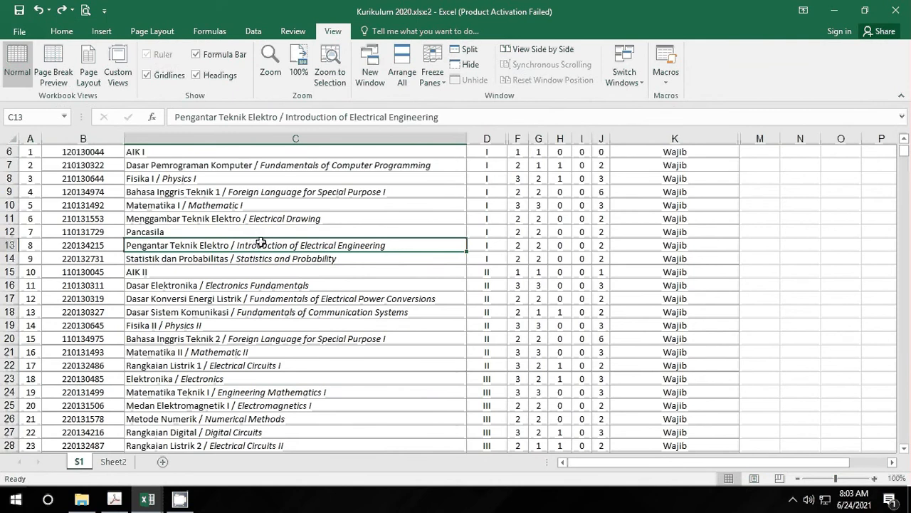
{"action": "left_click", "coordinate": [215, 322]}
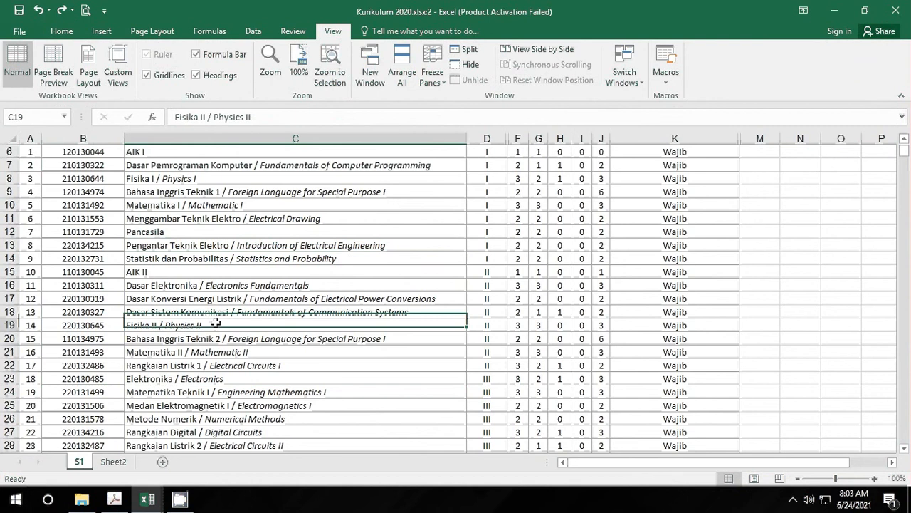
{"action": "left_click", "coordinate": [476, 52]}
{"action": "left_click_drag", "start_coordinate": [245, 461], "coordinate": [126, 467]}
Select cells A15, B2 and B5 in the upper panes to compare the repeated columns, and remove the split
{"action": "left_click", "coordinate": [136, 270]}
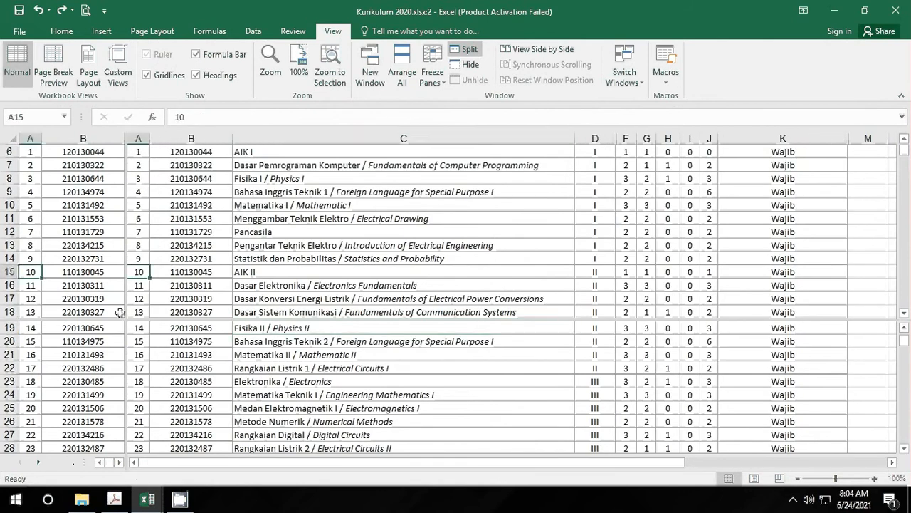
{"action": "scroll", "coordinate": [135, 270], "scroll_direction": "up", "scroll_amount": 2}
{"action": "left_click", "coordinate": [74, 171]}
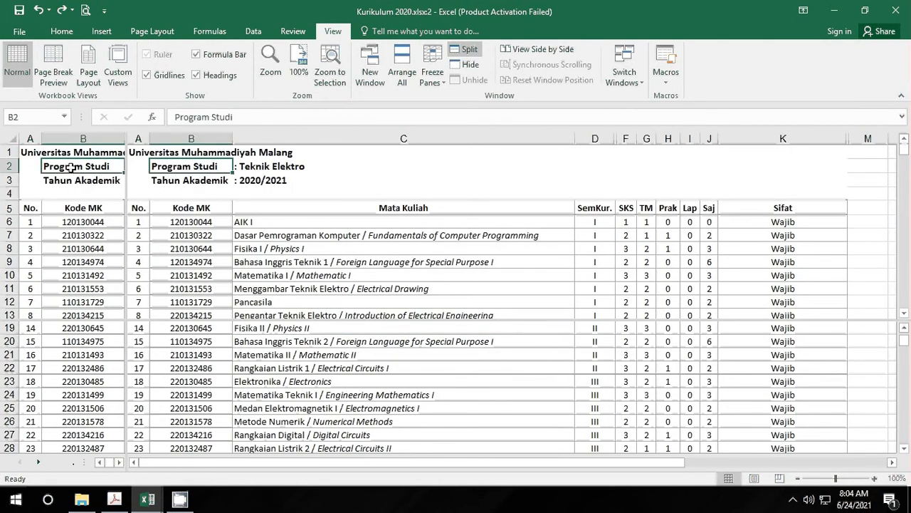
{"action": "left_click", "coordinate": [189, 207]}
{"action": "left_click", "coordinate": [467, 49]}
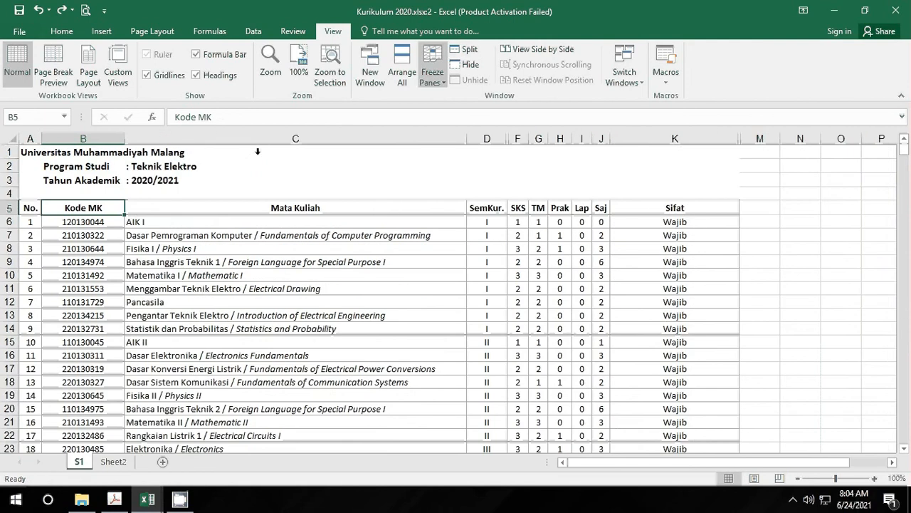
Split the window into four panes at cell D6 and check how the lower panes scroll beneath row 5
{"action": "left_click", "coordinate": [158, 239]}
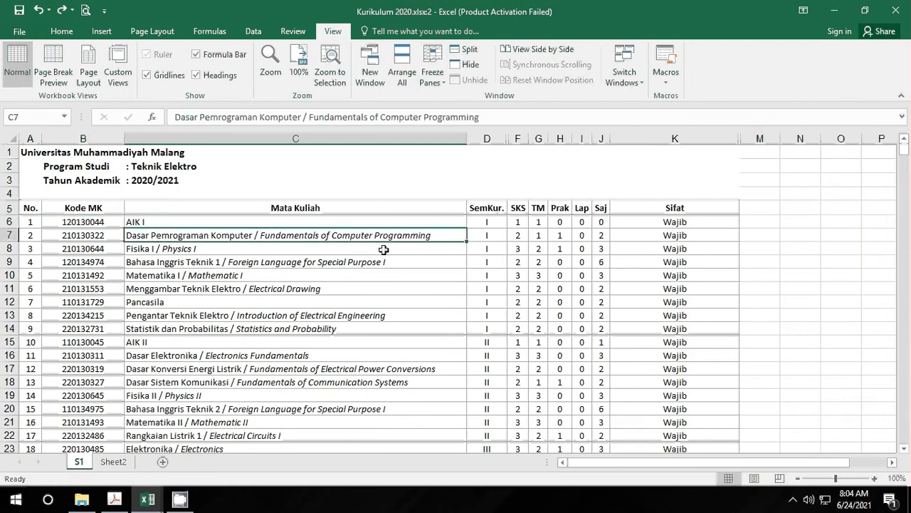
{"action": "left_click", "coordinate": [486, 224]}
{"action": "left_click", "coordinate": [466, 49]}
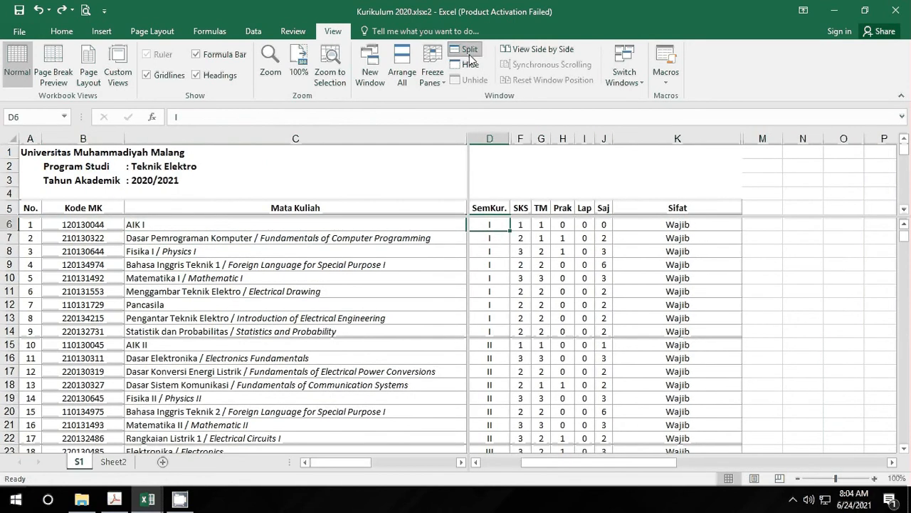
{"action": "scroll", "coordinate": [427, 327], "scroll_direction": "down", "scroll_amount": 3}
{"action": "scroll", "coordinate": [440, 356], "scroll_direction": "up", "scroll_amount": 4}
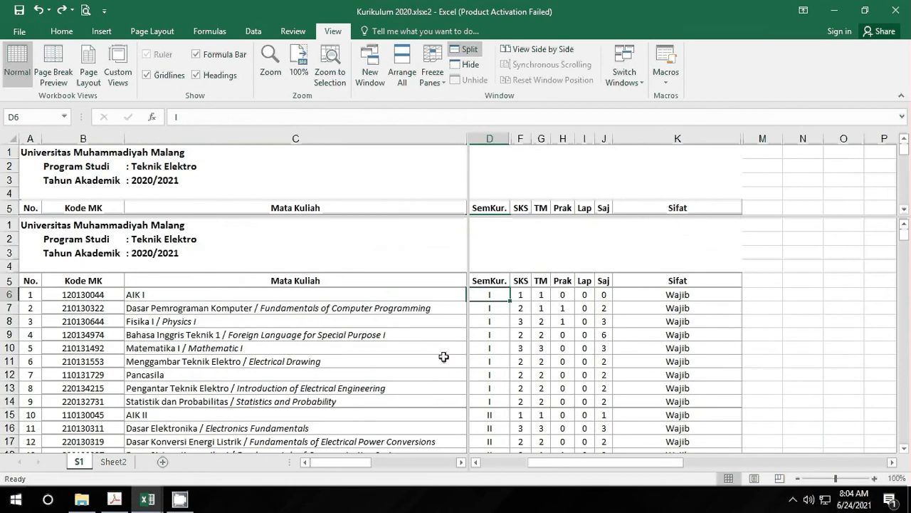
Bring column A into view in the second pair of panes and examine how the four panes scroll together vertically
{"action": "left_click_drag", "start_coordinate": [561, 469], "coordinate": [514, 460]}
{"action": "scroll", "coordinate": [490, 402], "scroll_direction": "down", "scroll_amount": 6}
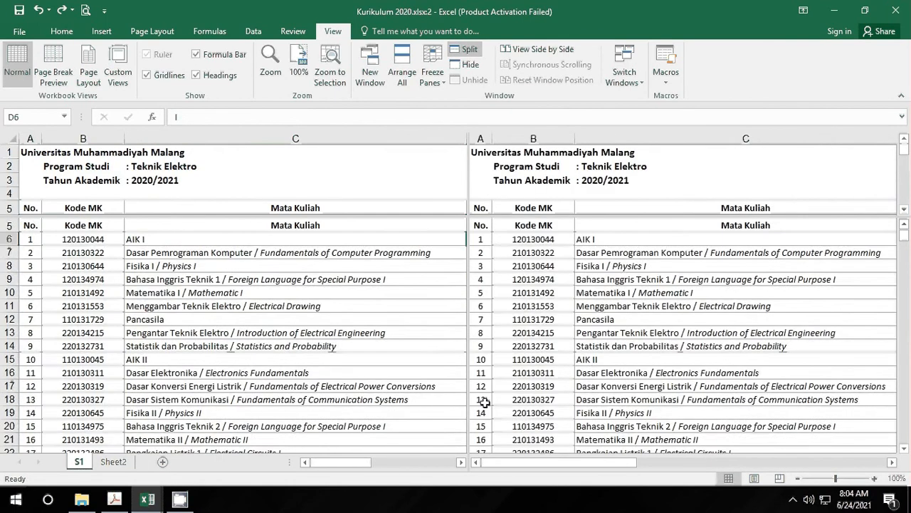
{"action": "scroll", "coordinate": [494, 407], "scroll_direction": "down", "scroll_amount": 1}
{"action": "scroll", "coordinate": [492, 399], "scroll_direction": "up", "scroll_amount": 7}
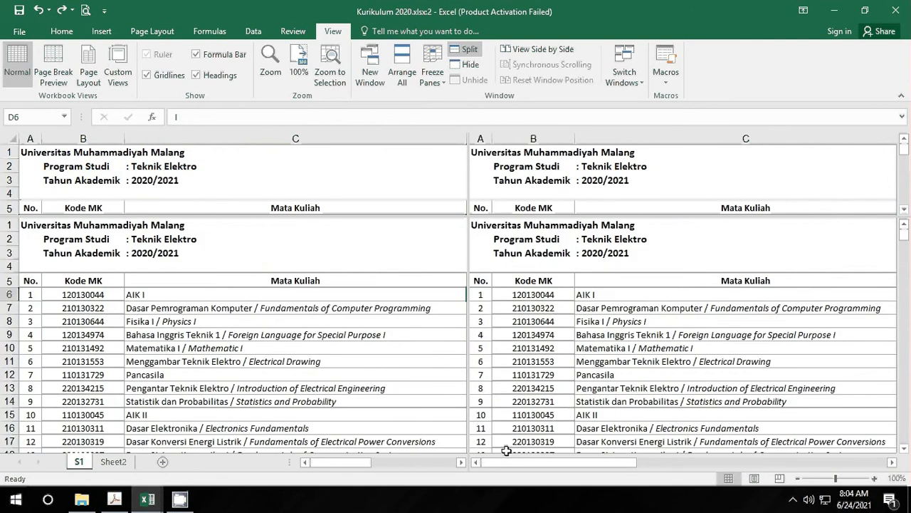
{"action": "left_click_drag", "start_coordinate": [510, 464], "coordinate": [475, 488]}
{"action": "scroll", "coordinate": [541, 376], "scroll_direction": "down", "scroll_amount": 8}
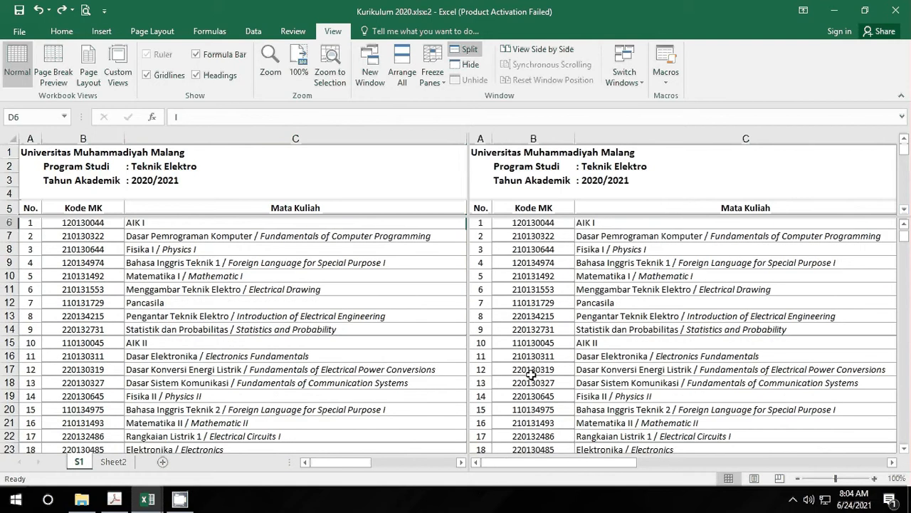
{"action": "scroll", "coordinate": [532, 367], "scroll_direction": "up", "scroll_amount": 4}
{"action": "scroll", "coordinate": [532, 367], "scroll_direction": "up", "scroll_amount": 5}
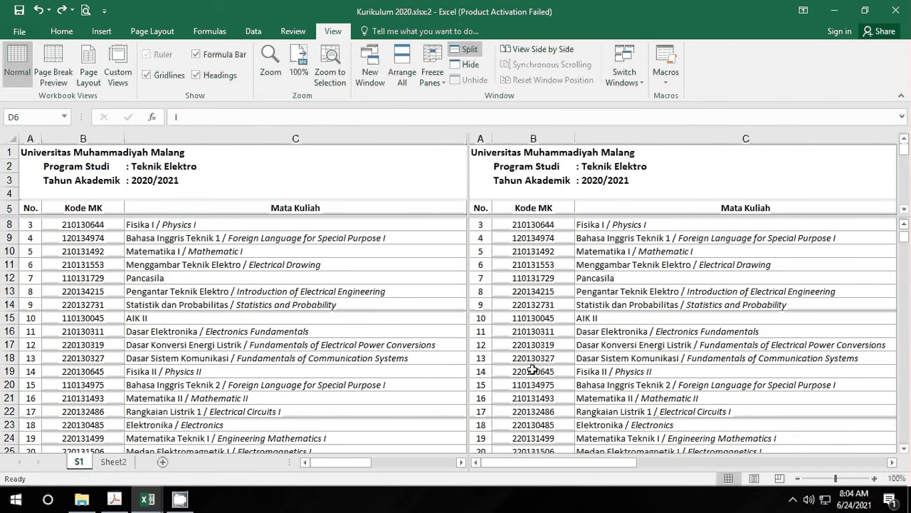
Remove the four-pane split from sheet S1 and select the Kode MK header in cell B5
{"action": "left_click", "coordinate": [463, 51]}
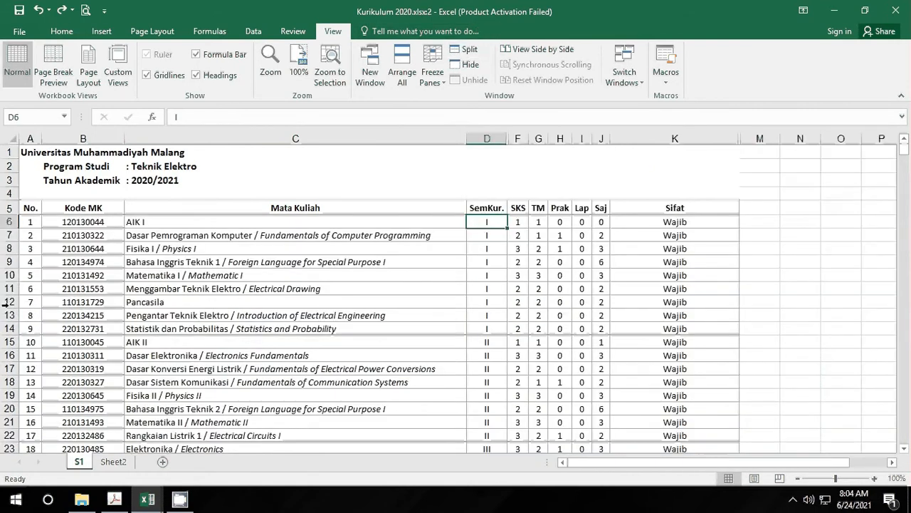
{"action": "left_click", "coordinate": [64, 208]}
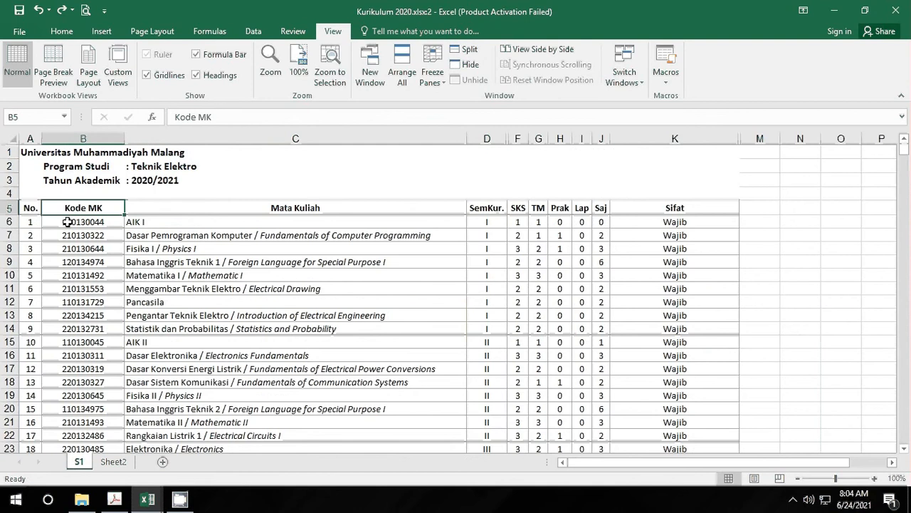
Split the worksheet window into panes at cell B6, scroll through the panes, and remove the split
{"action": "left_click", "coordinate": [66, 222]}
{"action": "left_click", "coordinate": [463, 52]}
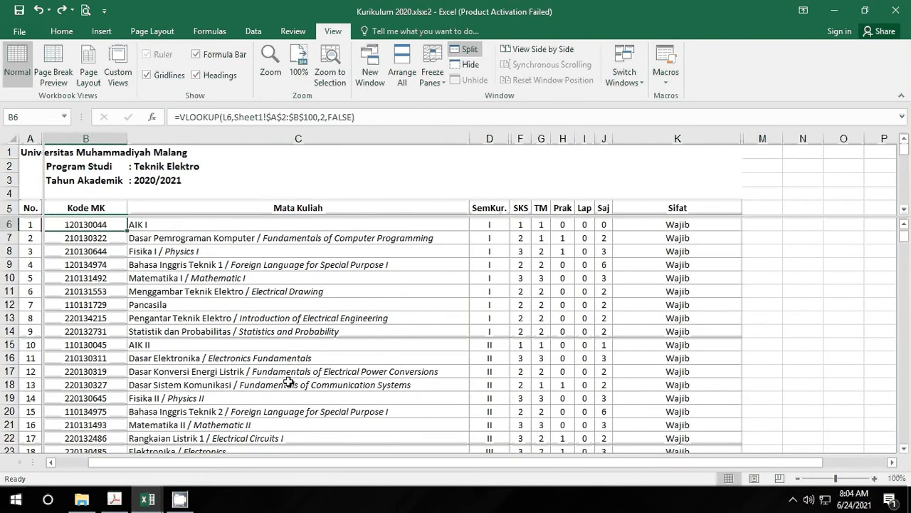
{"action": "scroll", "coordinate": [288, 382], "scroll_direction": "down", "scroll_amount": 7}
{"action": "scroll", "coordinate": [304, 377], "scroll_direction": "up", "scroll_amount": 10}
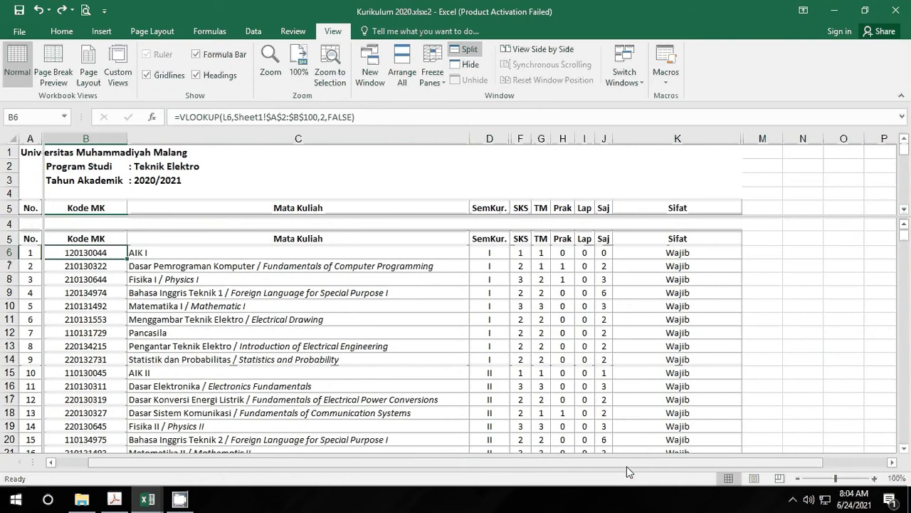
{"action": "left_click_drag", "start_coordinate": [626, 466], "coordinate": [449, 488]}
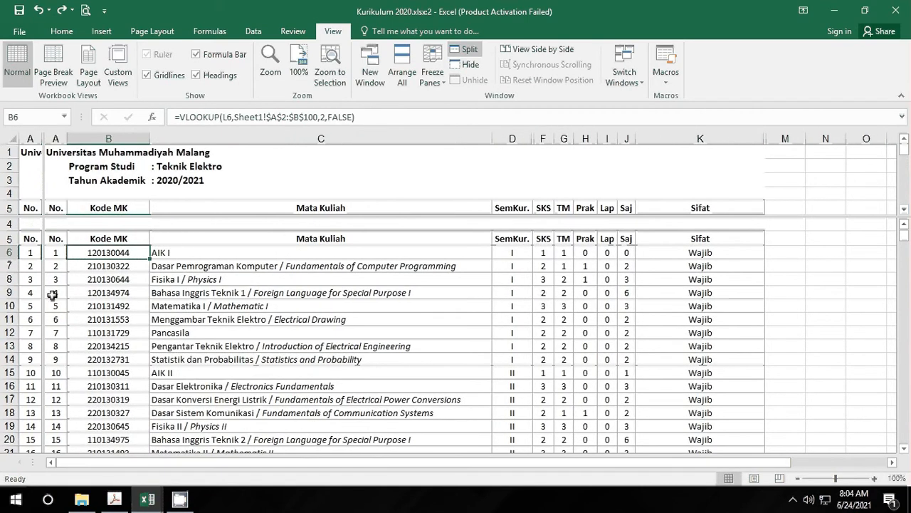
{"action": "left_click", "coordinate": [466, 49]}
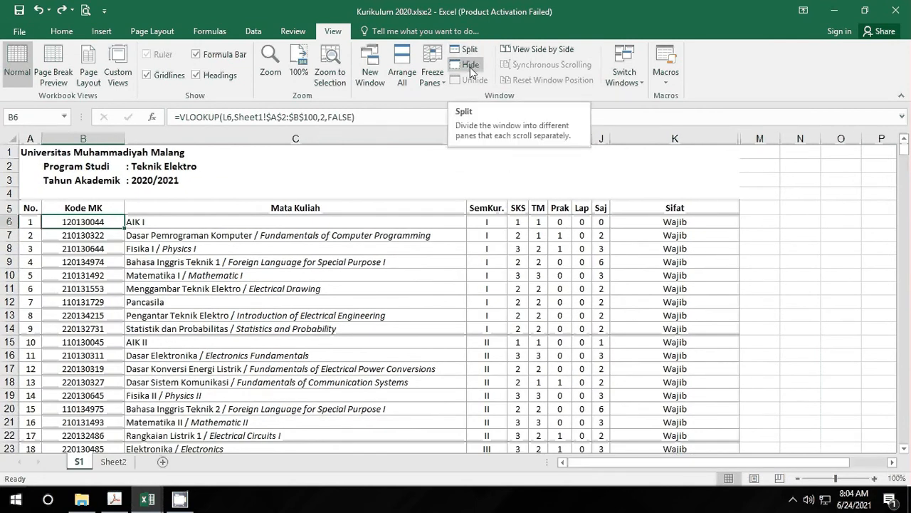
Hide the Kurikulum 2020.xlsx:2, Book1 and Kurikulum 2020.xlsx:1 windows
{"action": "left_click", "coordinate": [470, 65]}
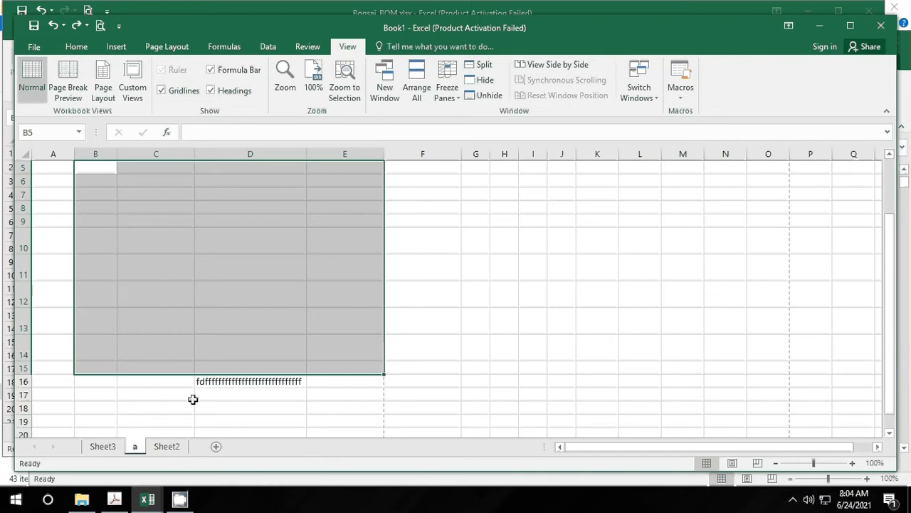
{"action": "left_click", "coordinate": [486, 95]}
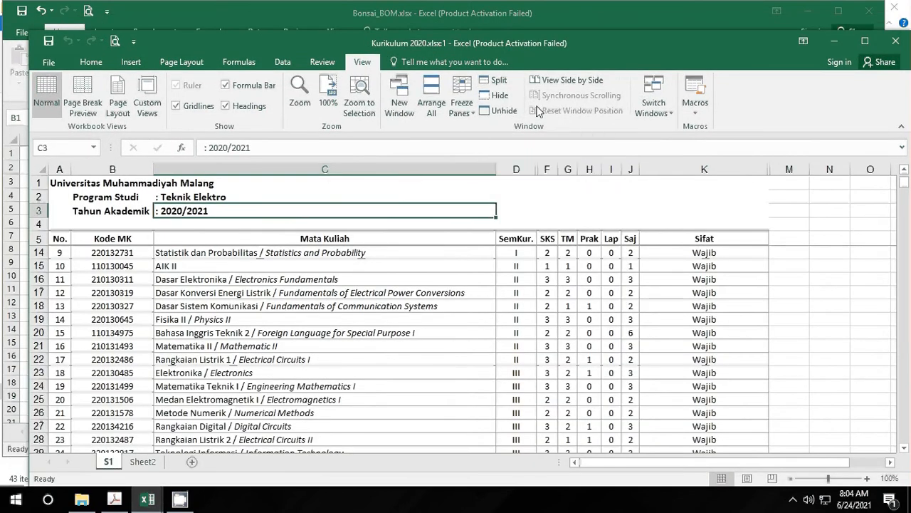
{"action": "left_click", "coordinate": [502, 95]}
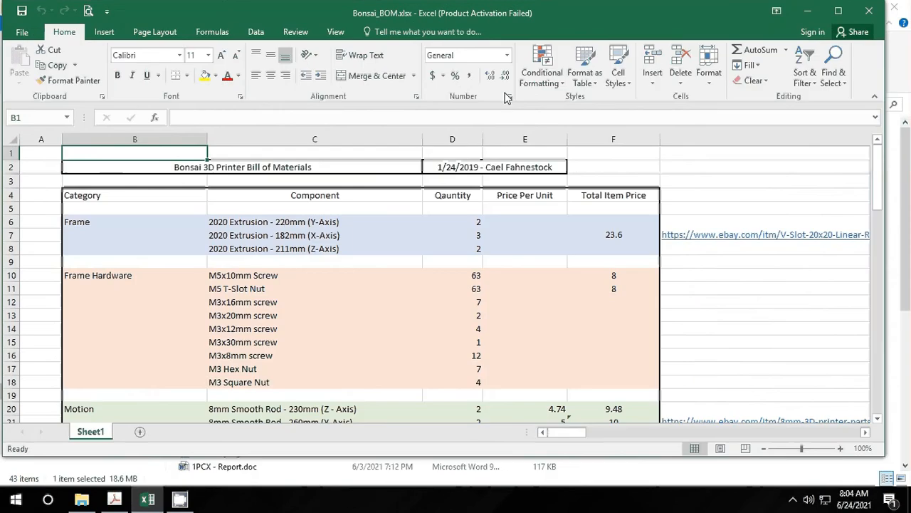
From the Bonsai_BOM.xlsx window, unhide the Kurikulum 2020.xlsx:1 window, followed by Kurikulum 2020.xlsx:2
{"action": "left_click", "coordinate": [147, 498]}
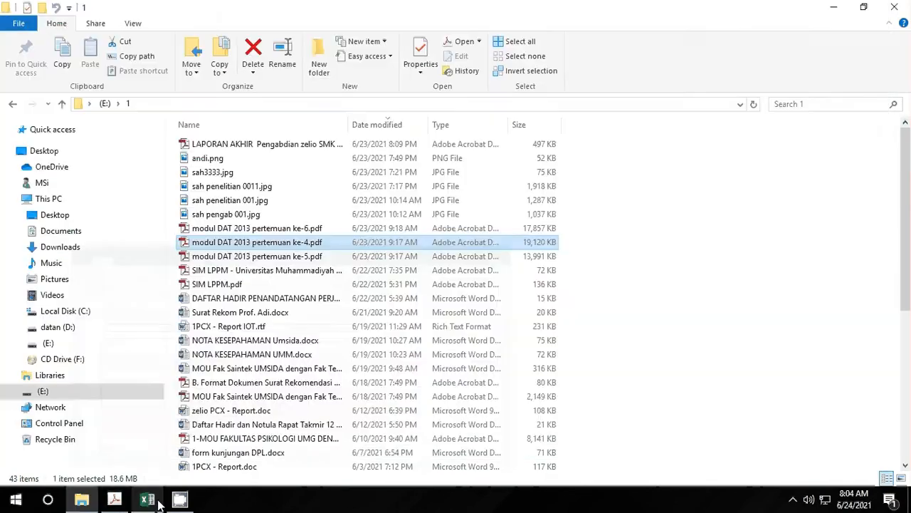
{"action": "left_click", "coordinate": [148, 498]}
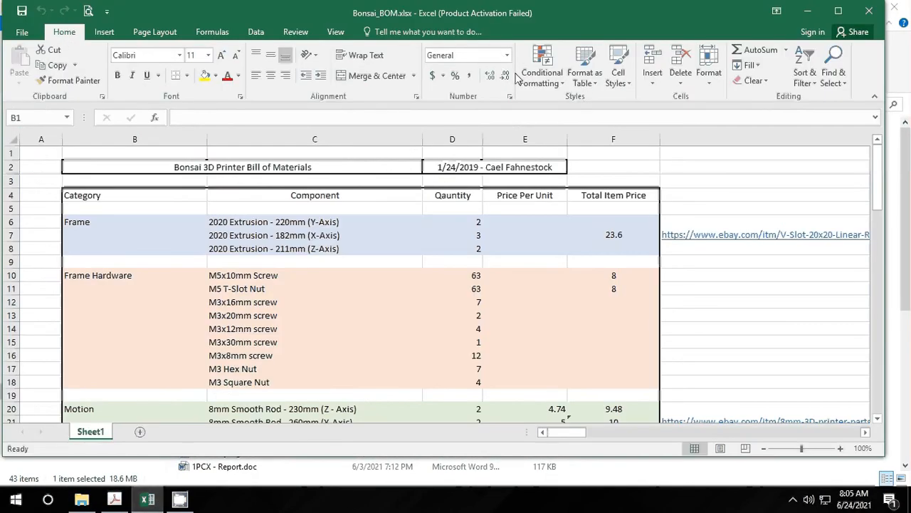
{"action": "left_click", "coordinate": [344, 35]}
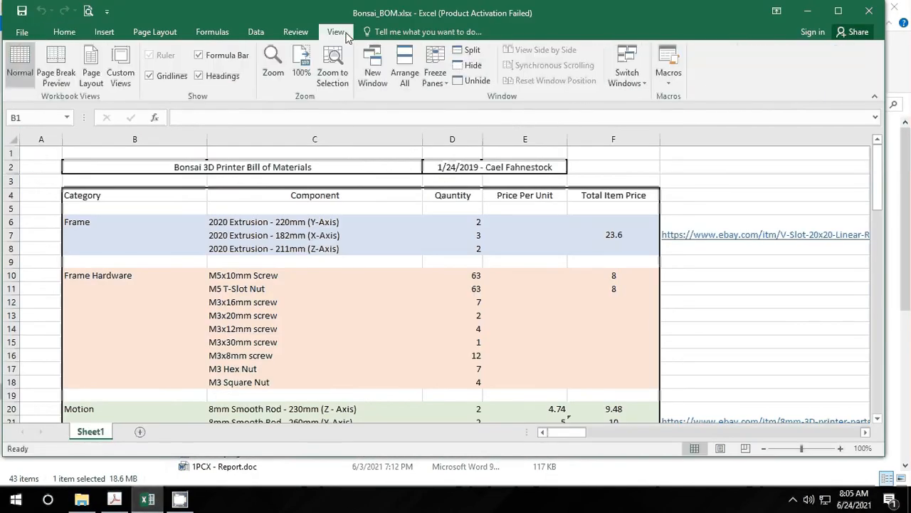
{"action": "left_click", "coordinate": [476, 81]}
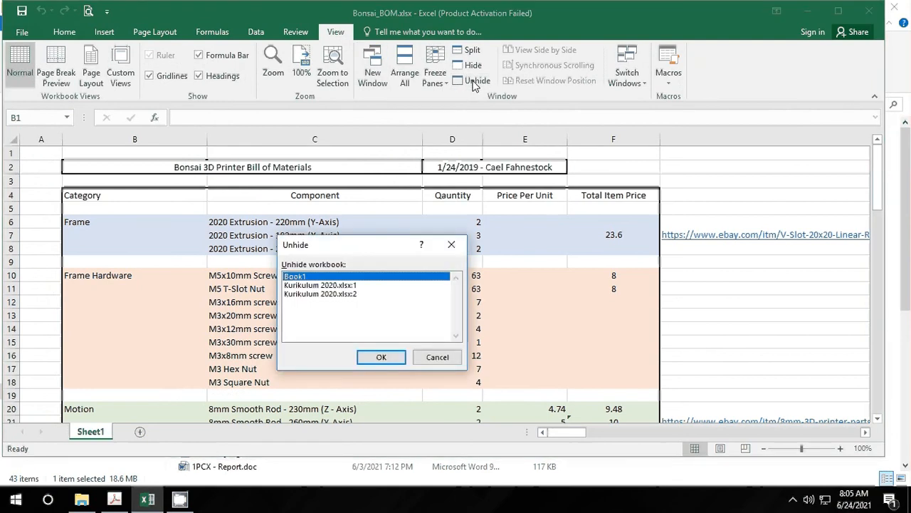
{"action": "double_click", "coordinate": [330, 285]}
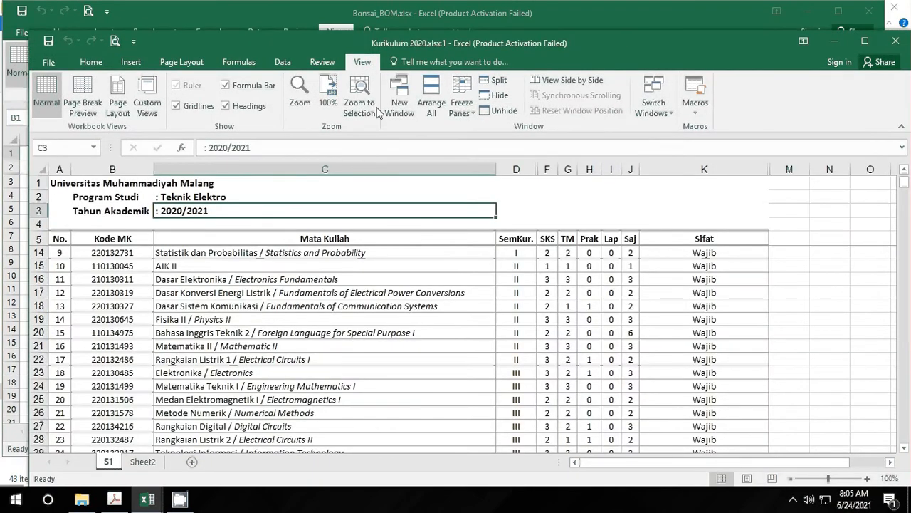
{"action": "left_click", "coordinate": [501, 112]}
{"action": "left_click", "coordinate": [359, 317]}
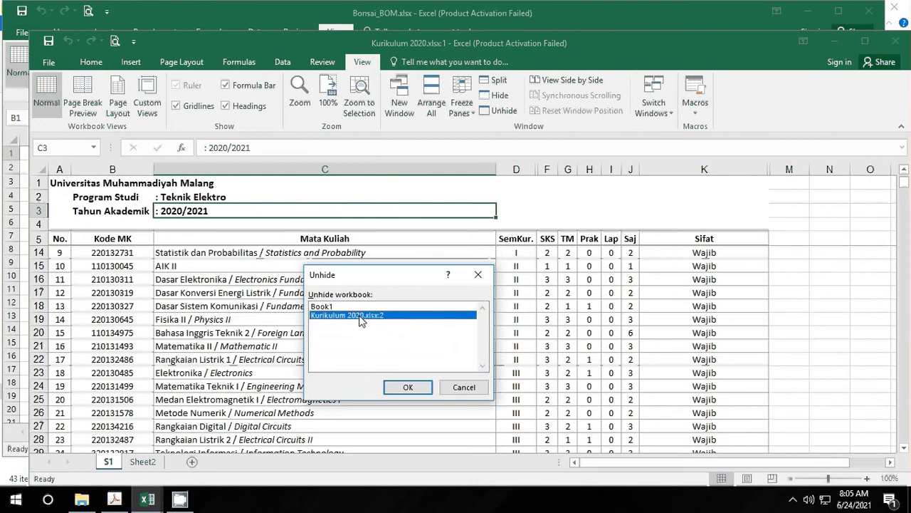
{"action": "left_click", "coordinate": [400, 387]}
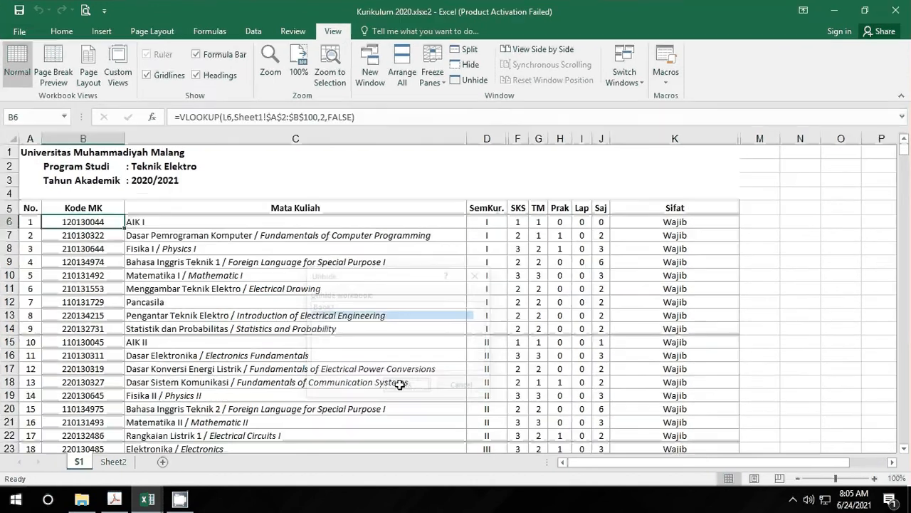
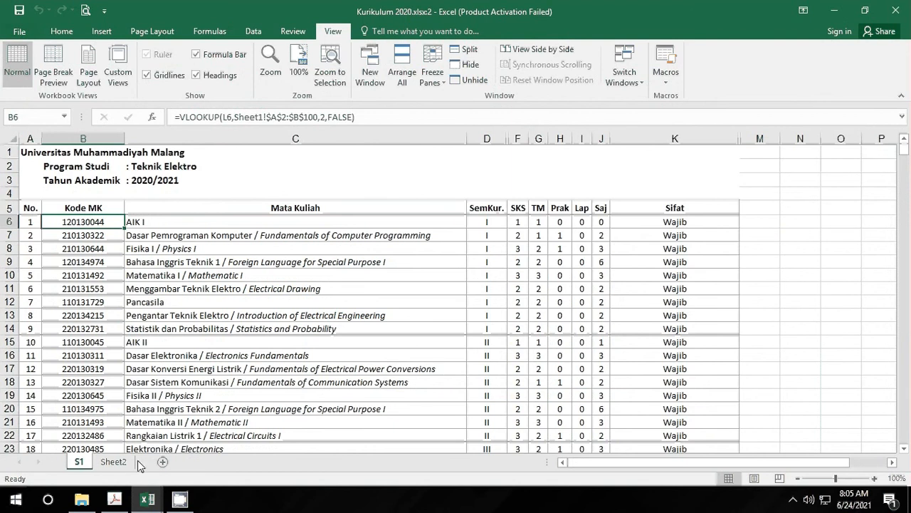
Hide the Sheet2 worksheet and unhide it again
{"action": "right_click", "coordinate": [111, 463]}
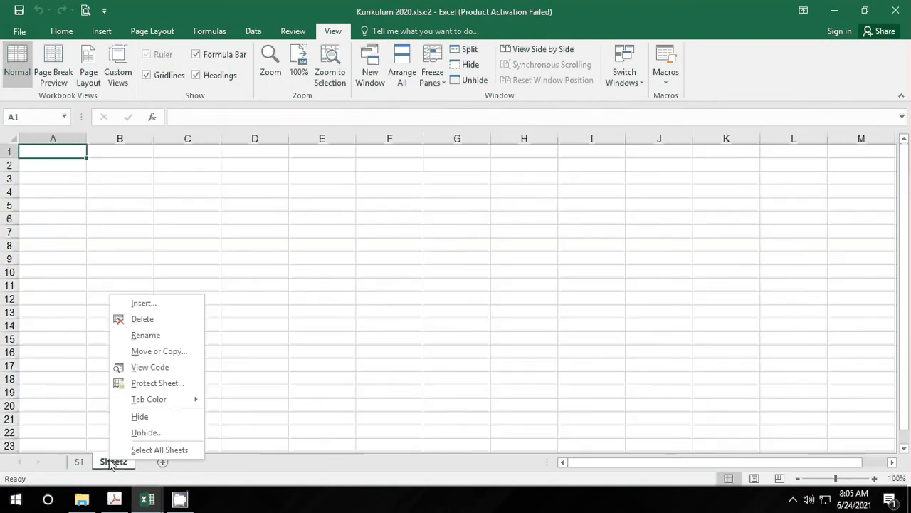
{"action": "left_click", "coordinate": [140, 416]}
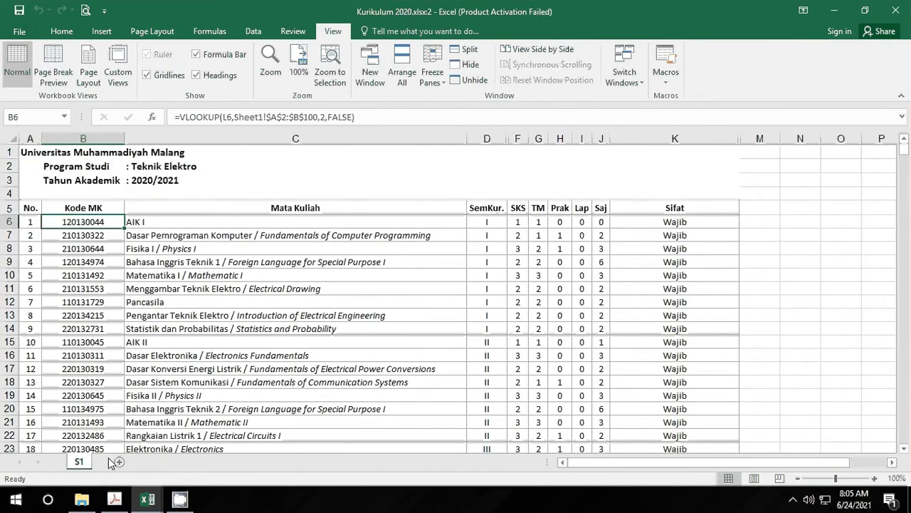
{"action": "right_click", "coordinate": [84, 461]}
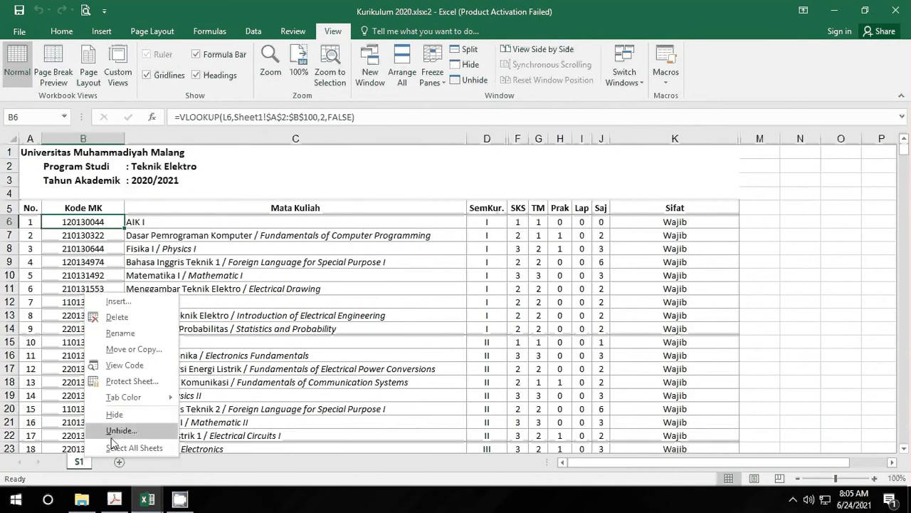
{"action": "left_click", "coordinate": [116, 445]}
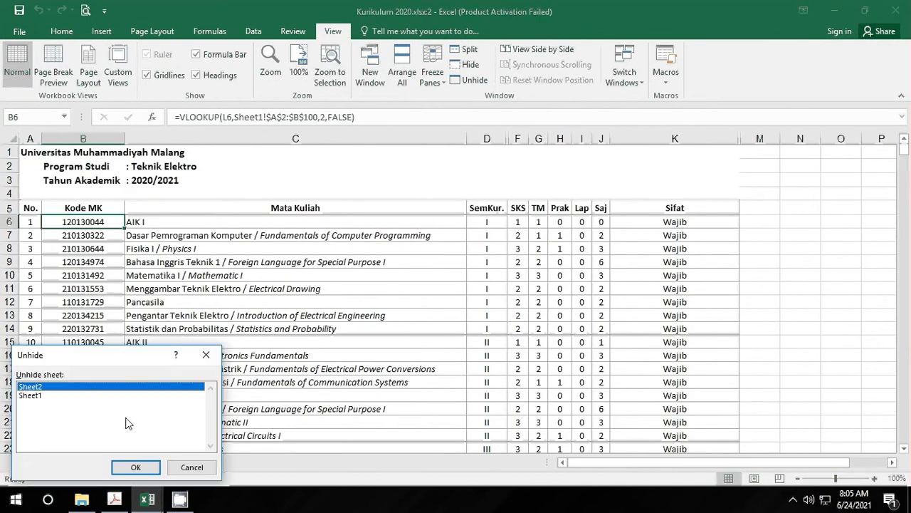
{"action": "left_click", "coordinate": [128, 467]}
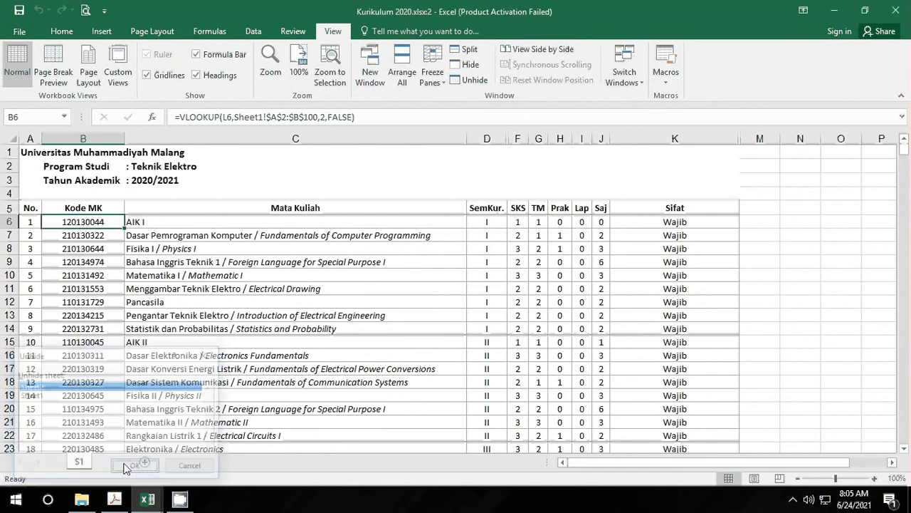
{"action": "left_click", "coordinate": [148, 503]}
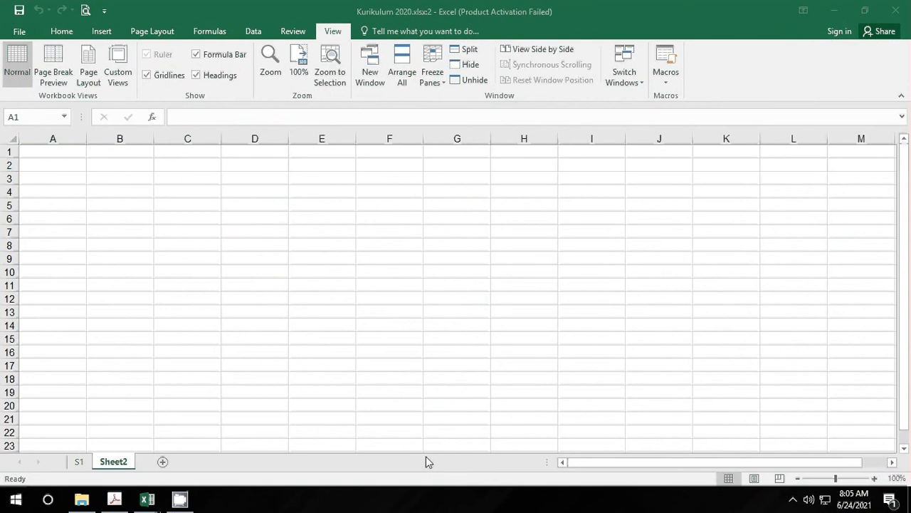
{"action": "left_click", "coordinate": [285, 291]}
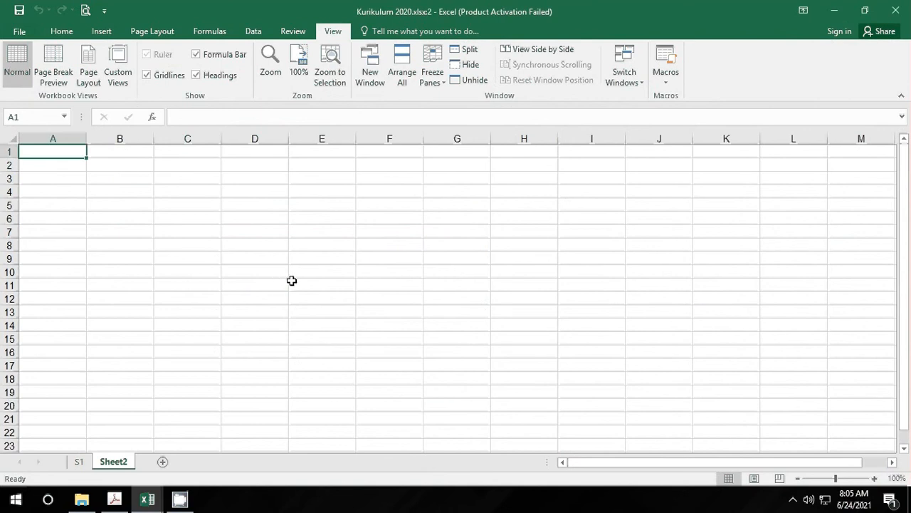
{"action": "left_click", "coordinate": [200, 209]}
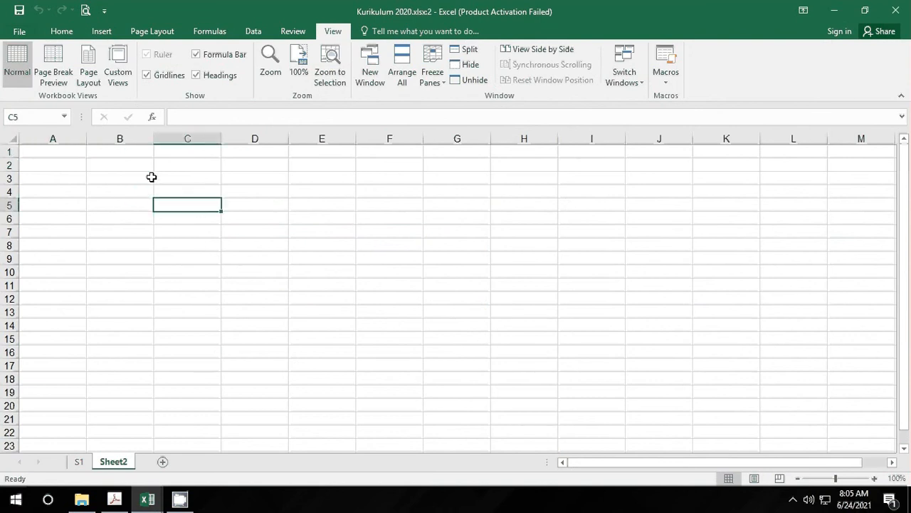
{"action": "left_click", "coordinate": [32, 32]}
{"action": "left_click", "coordinate": [28, 29]}
Enter the value 123.45678 in cell B5 of Sheet2
{"action": "left_click", "coordinate": [61, 32]}
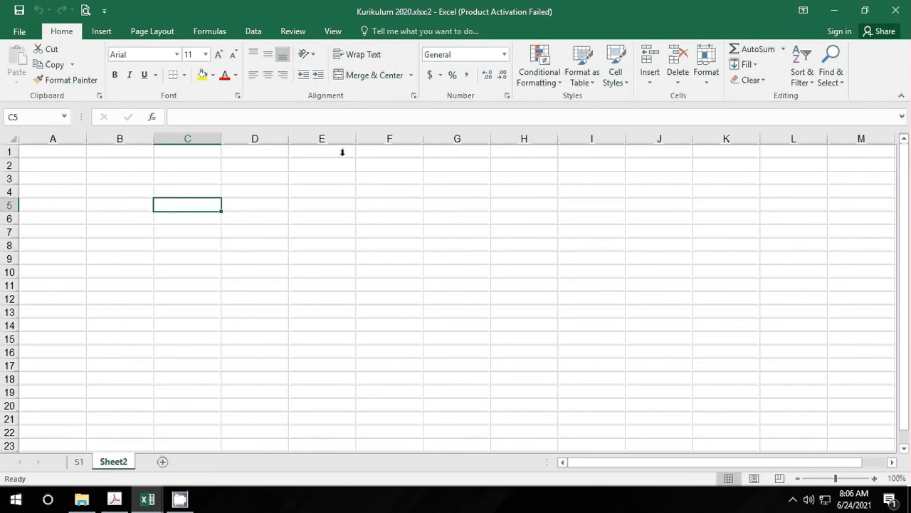
{"action": "left_click", "coordinate": [91, 204]}
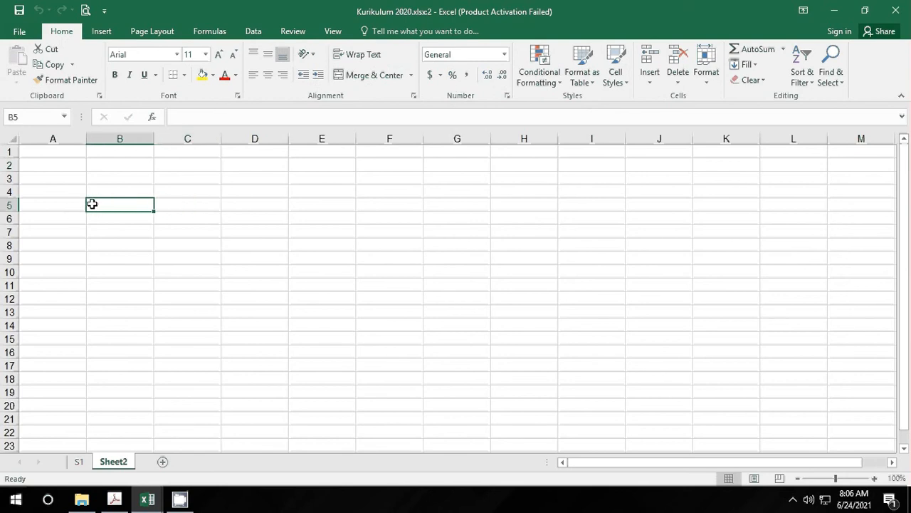
{"action": "type", "text": "123."}
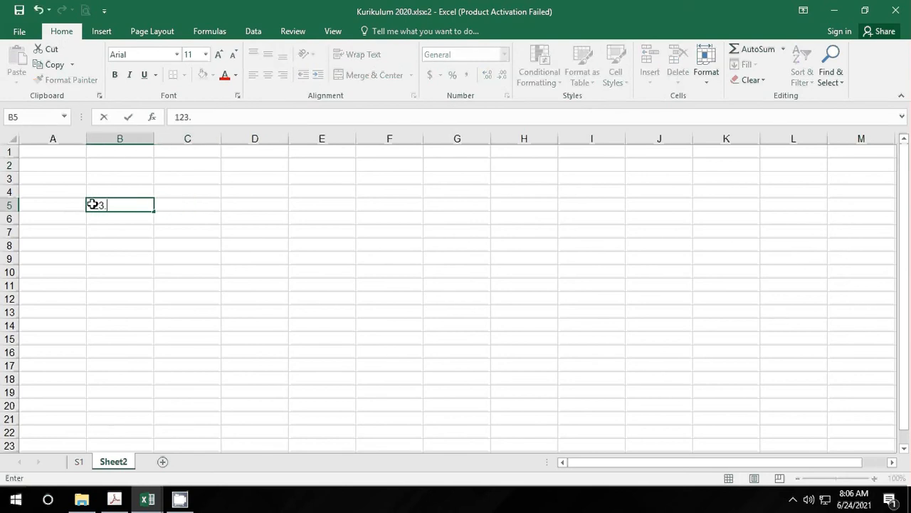
{"action": "type", "text": "45678"}
{"action": "left_click", "coordinate": [438, 379]}
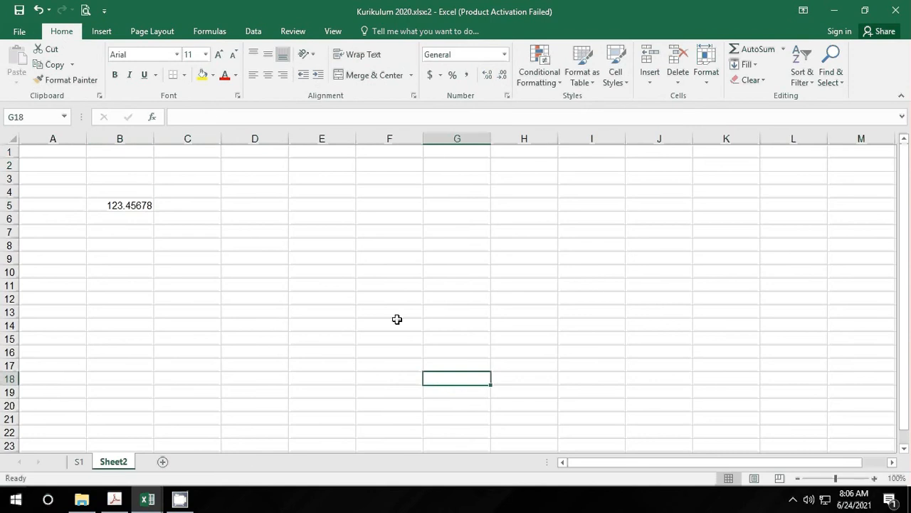
Try the percentage format on cell B5 and set its number format back to General
{"action": "left_click", "coordinate": [116, 204]}
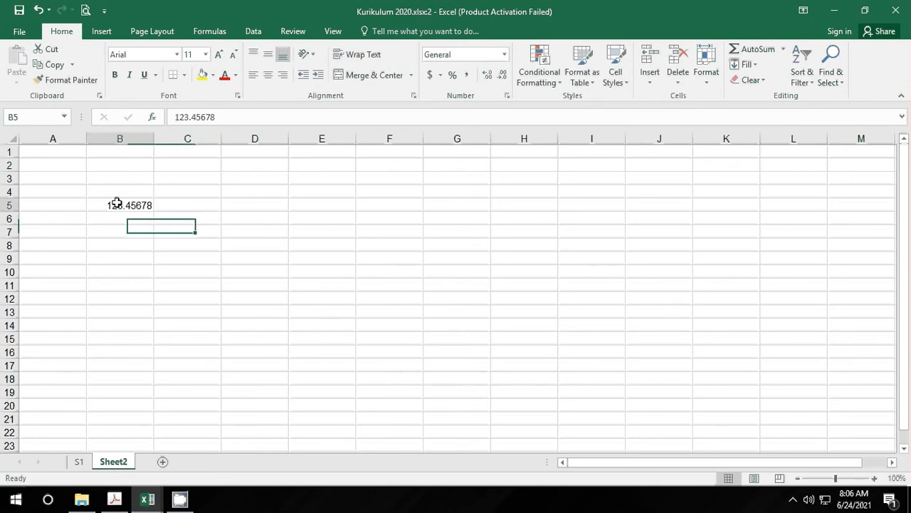
{"action": "left_click", "coordinate": [453, 76]}
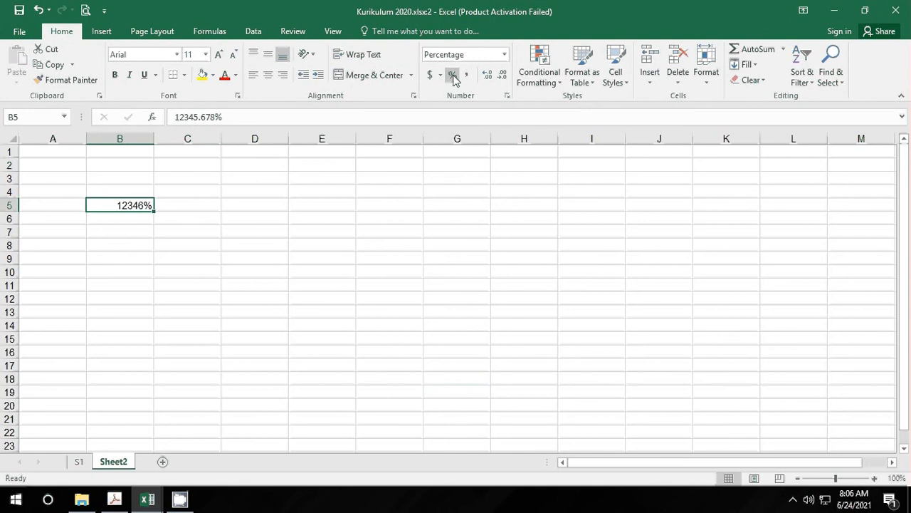
{"action": "left_click", "coordinate": [456, 79]}
{"action": "left_click", "coordinate": [455, 80]}
{"action": "left_click", "coordinate": [505, 55]}
{"action": "left_click", "coordinate": [500, 76]}
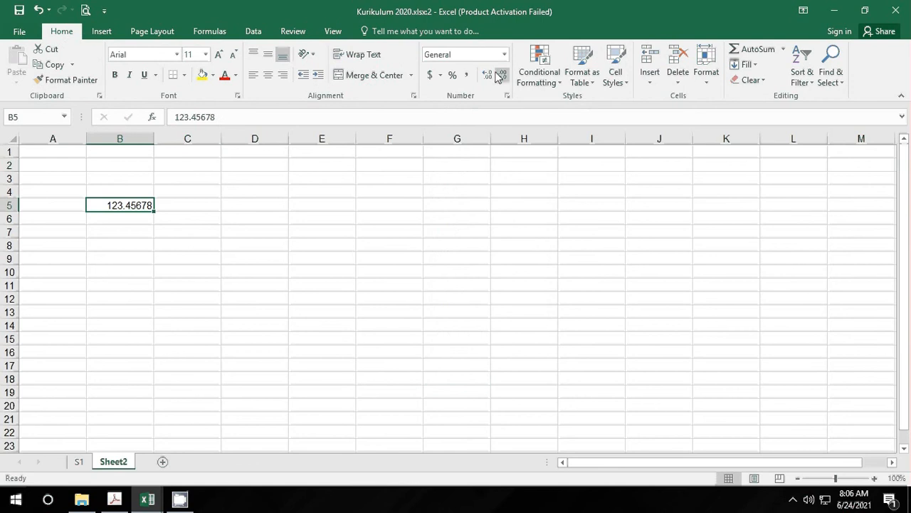
Try the Comma Style on cell B5 and return the cell to the General number format
{"action": "left_click", "coordinate": [481, 178]}
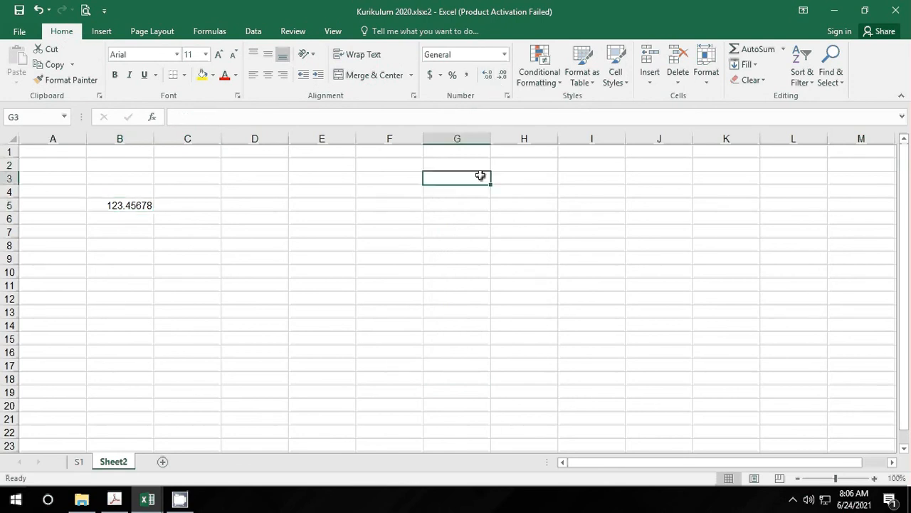
{"action": "left_click", "coordinate": [468, 79]}
{"action": "left_click", "coordinate": [133, 203]}
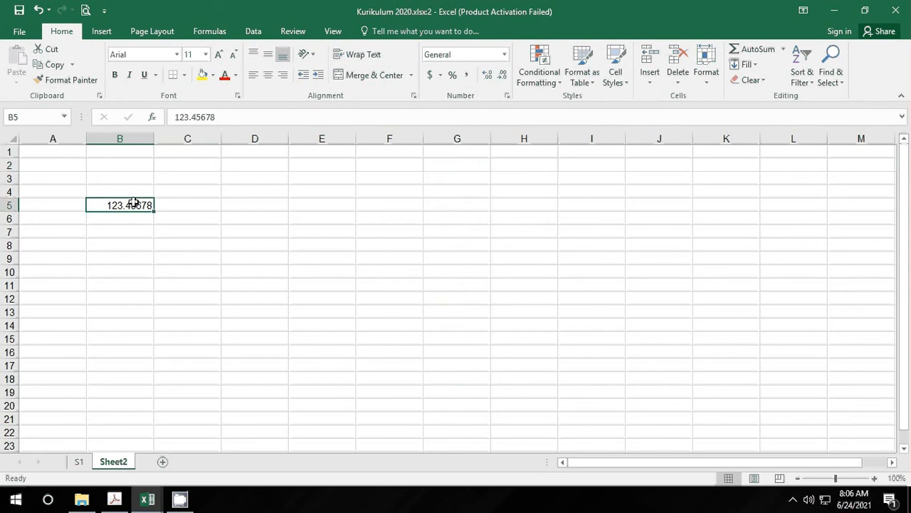
{"action": "left_click", "coordinate": [468, 76]}
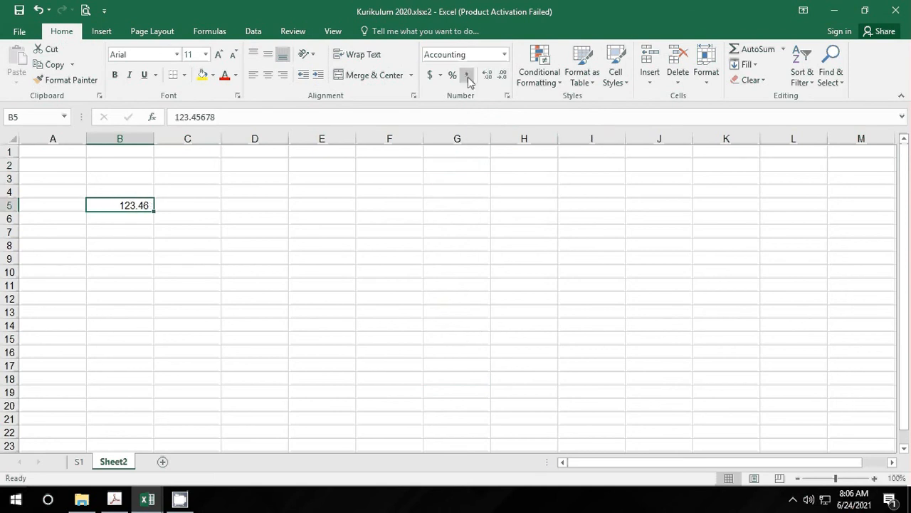
{"action": "left_click", "coordinate": [143, 272]}
{"action": "left_click", "coordinate": [131, 204]}
{"action": "left_click", "coordinate": [504, 55]}
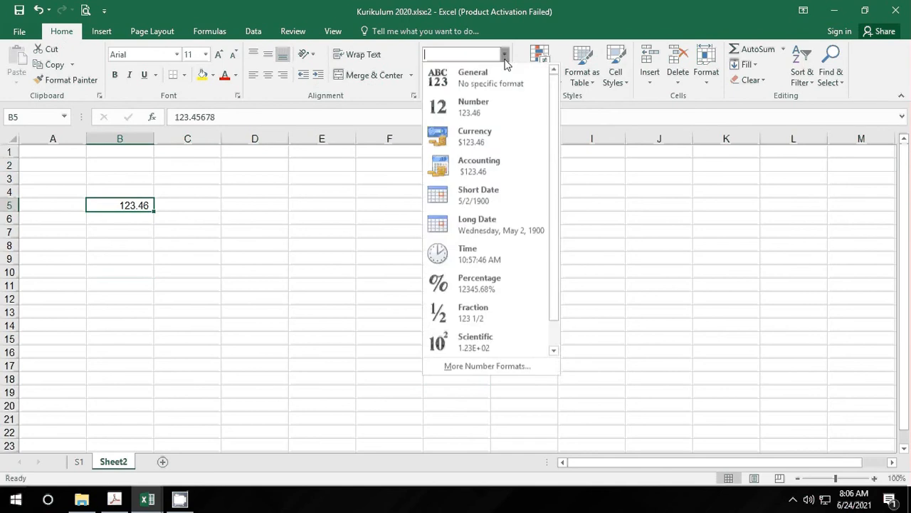
{"action": "left_click", "coordinate": [502, 79]}
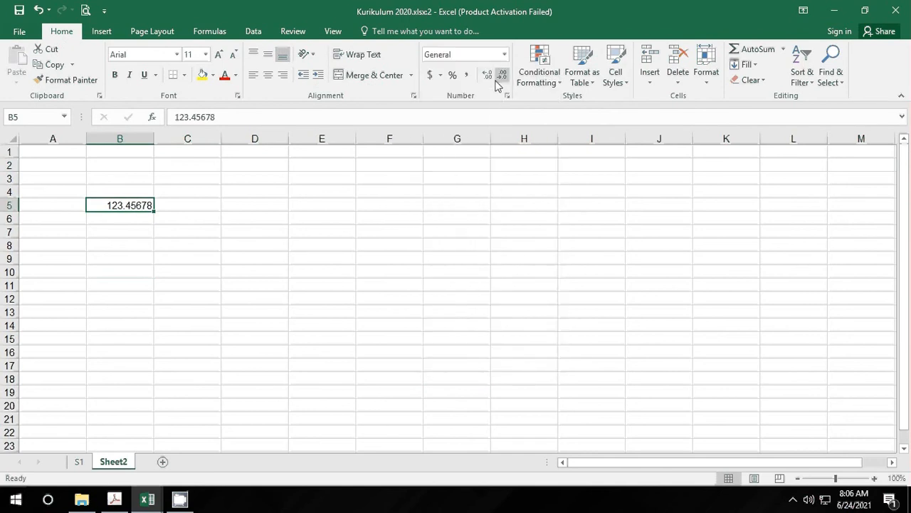
Try showing cell B5 with eight decimal places and reduce it to one decimal place
{"action": "left_click", "coordinate": [489, 77]}
{"action": "left_click", "coordinate": [488, 77]}
{"action": "left_click", "coordinate": [488, 77]}
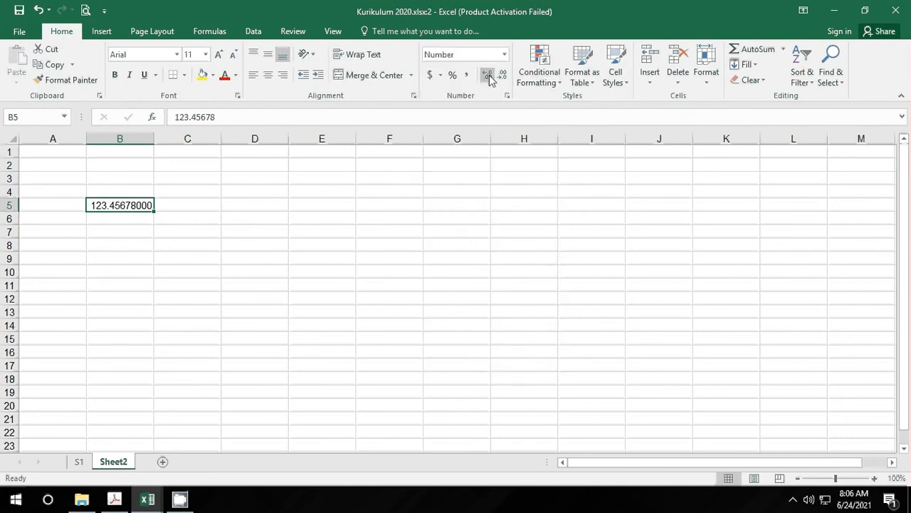
{"action": "left_click", "coordinate": [504, 78]}
{"action": "left_click", "coordinate": [504, 78]}
{"action": "left_click", "coordinate": [504, 78]}
{"action": "left_click", "coordinate": [504, 78]}
{"action": "left_click", "coordinate": [504, 79]}
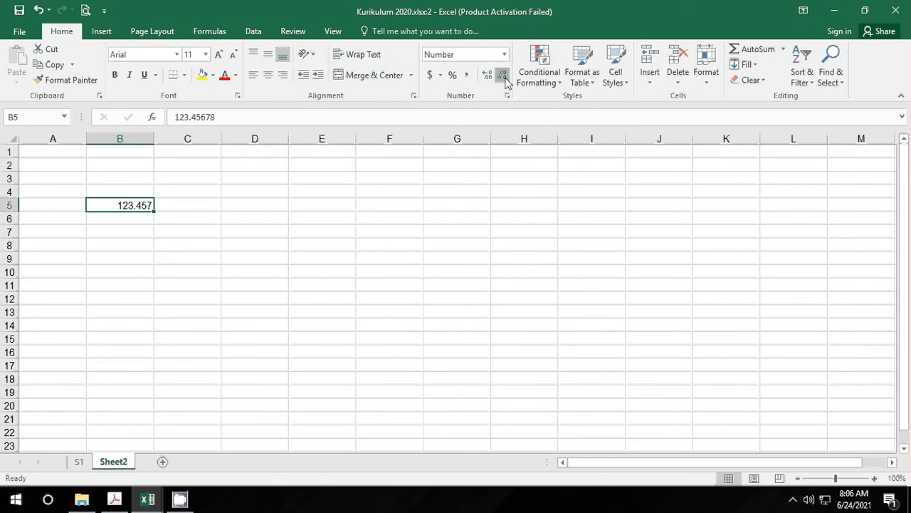
{"action": "left_click", "coordinate": [504, 78]}
{"action": "left_click", "coordinate": [504, 78]}
Increase the displayed decimals of cell B5 to seven places
{"action": "left_click", "coordinate": [488, 77]}
{"action": "left_click", "coordinate": [488, 77]}
{"action": "left_click", "coordinate": [488, 77]}
{"action": "left_click", "coordinate": [489, 77]}
{"action": "left_click", "coordinate": [489, 77]}
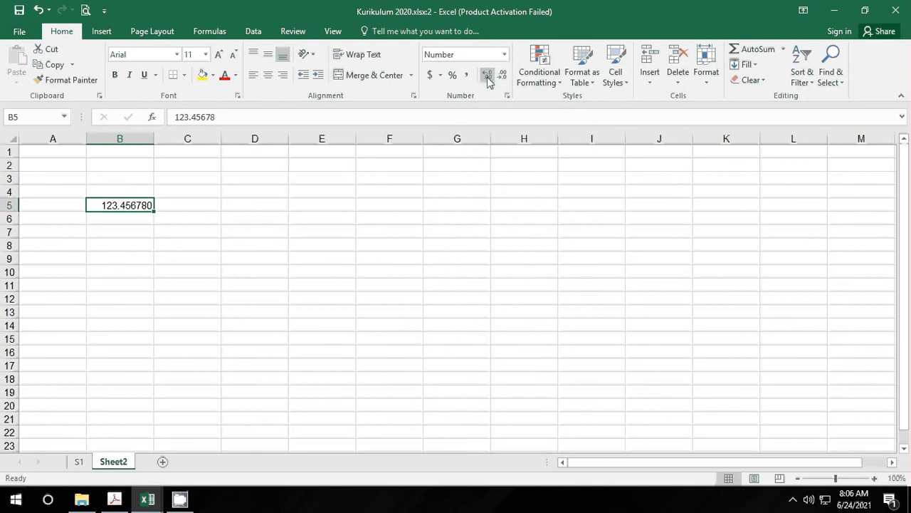
{"action": "left_click", "coordinate": [488, 77]}
Examine the Custom, Accounting, Scientific, Fraction, Percentage, Currency and Date number format categories for cell B5
{"action": "right_click", "coordinate": [146, 205]}
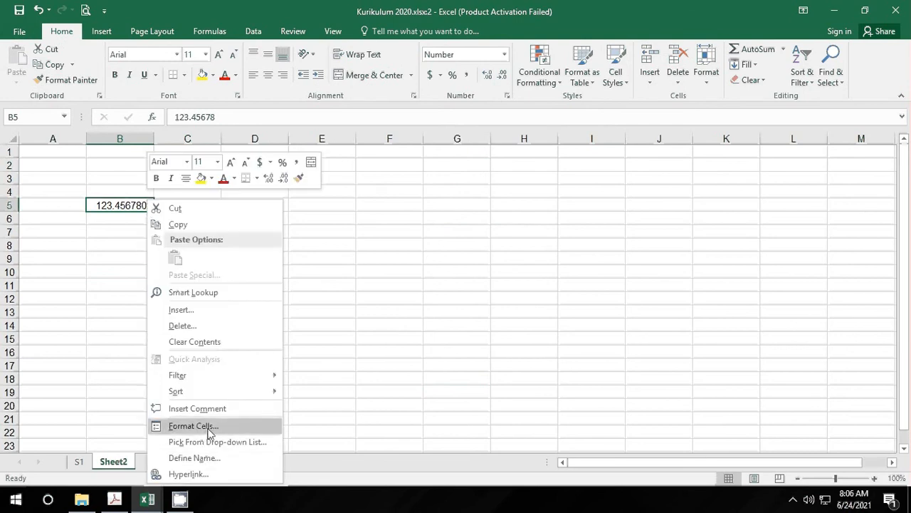
{"action": "left_click", "coordinate": [501, 188]}
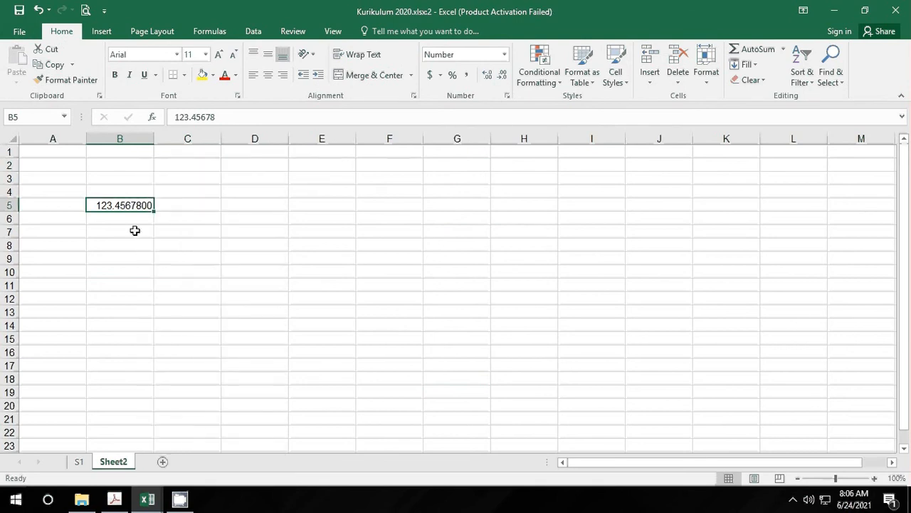
{"action": "left_click", "coordinate": [507, 95]}
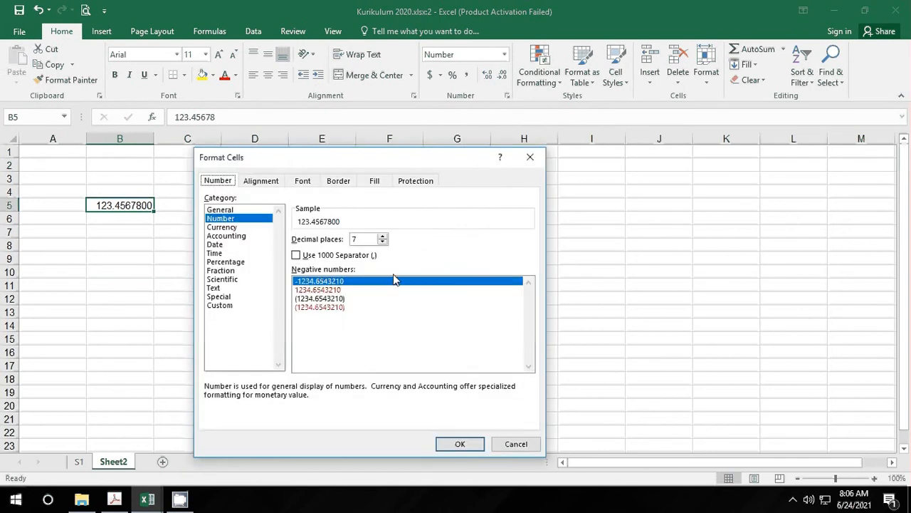
{"action": "left_click", "coordinate": [225, 306]}
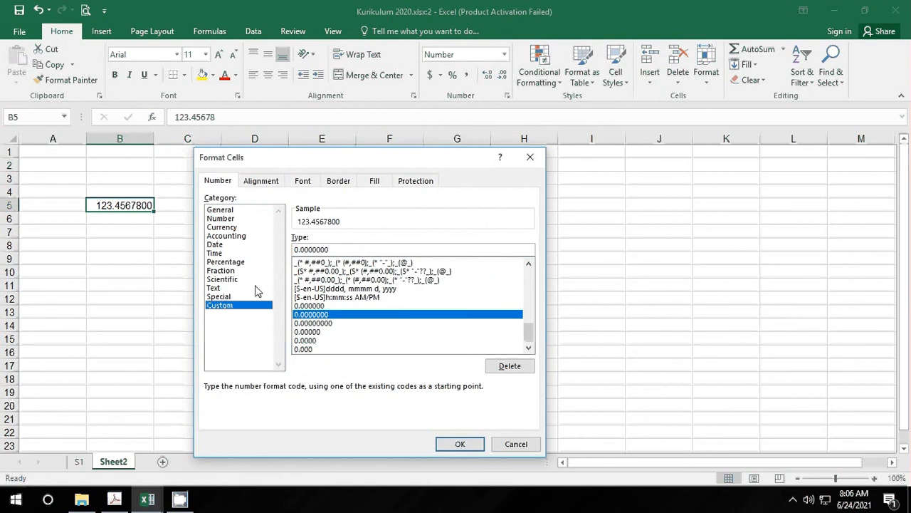
{"action": "left_click", "coordinate": [232, 237]}
{"action": "left_click", "coordinate": [236, 280]}
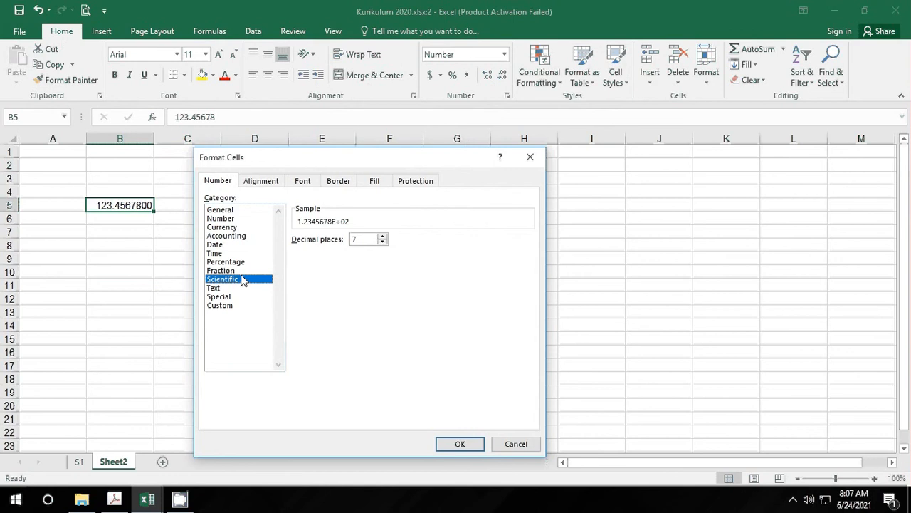
{"action": "left_click", "coordinate": [241, 272]}
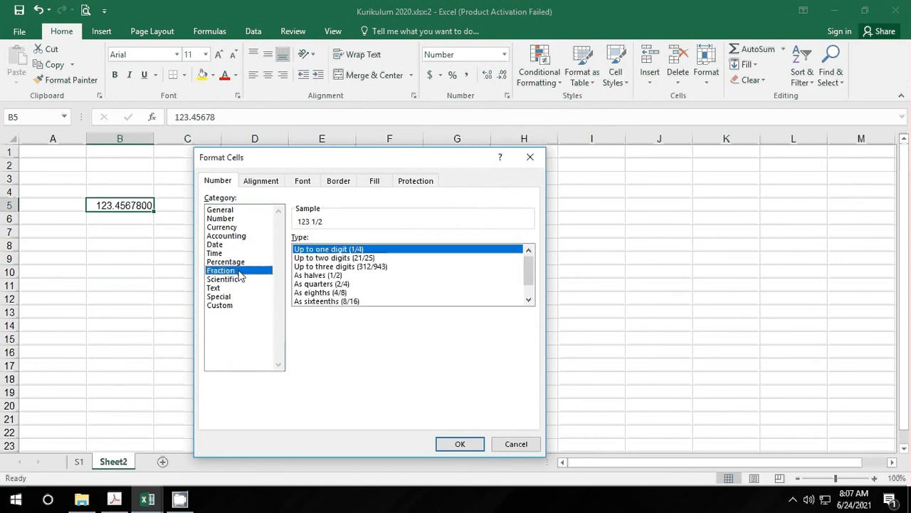
{"action": "left_click", "coordinate": [237, 261]}
{"action": "left_click", "coordinate": [224, 228]}
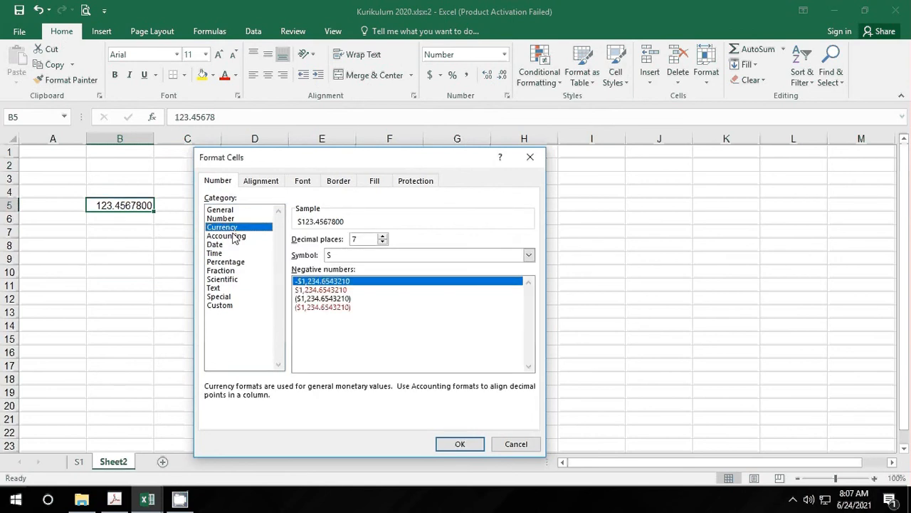
{"action": "left_click", "coordinate": [227, 235]}
{"action": "left_click", "coordinate": [222, 246]}
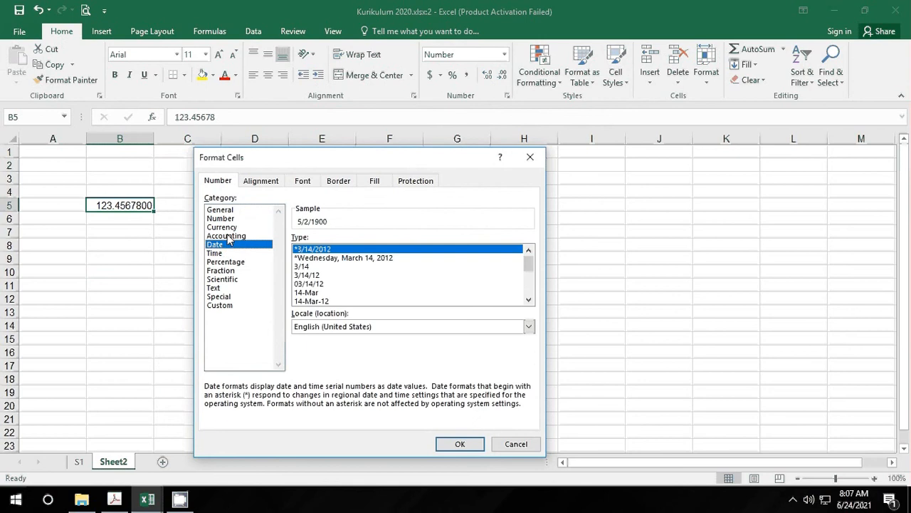
Apply the Accounting format with the Rp Indonesian symbol to cell B5
{"action": "left_click", "coordinate": [226, 235]}
{"action": "left_click", "coordinate": [434, 256]}
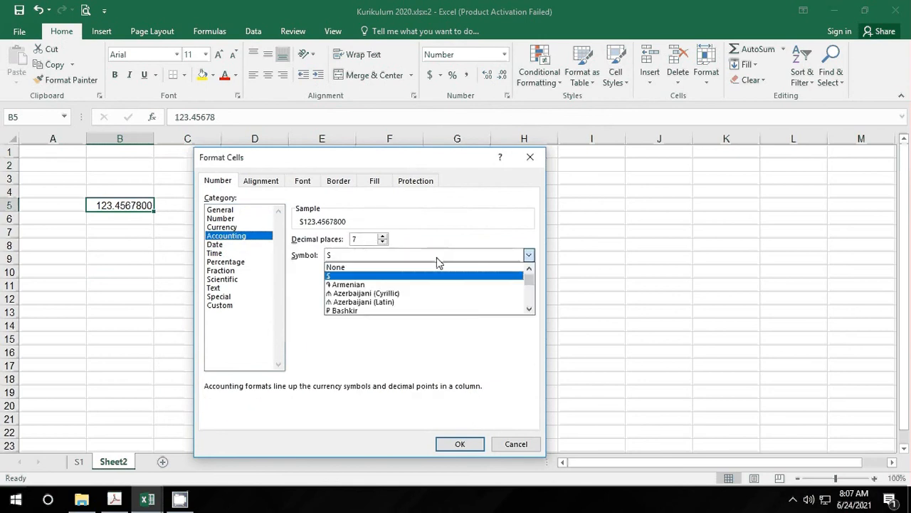
{"action": "left_click_drag", "start_coordinate": [529, 268], "coordinate": [529, 287]}
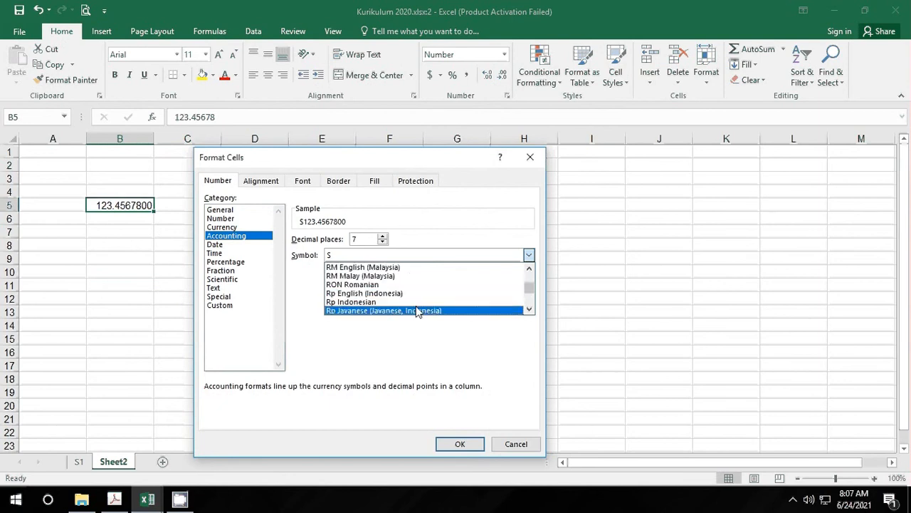
{"action": "left_click", "coordinate": [351, 302]}
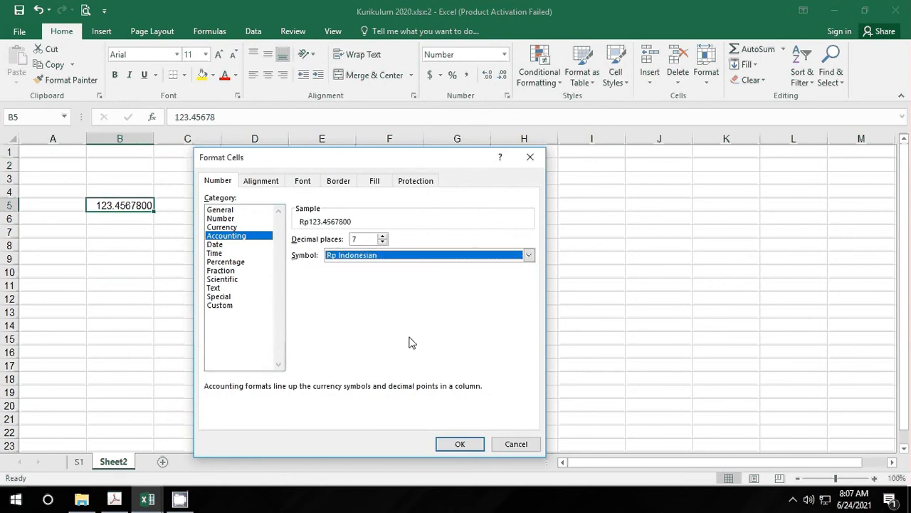
{"action": "left_click", "coordinate": [460, 443]}
Enter the value 150.49841 in cell B8
{"action": "left_click", "coordinate": [90, 243]}
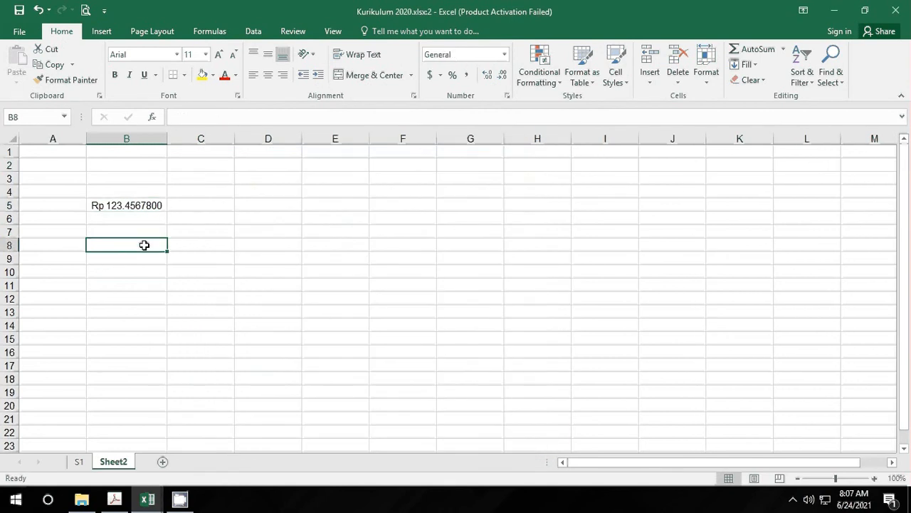
{"action": "type", "text": "150"}
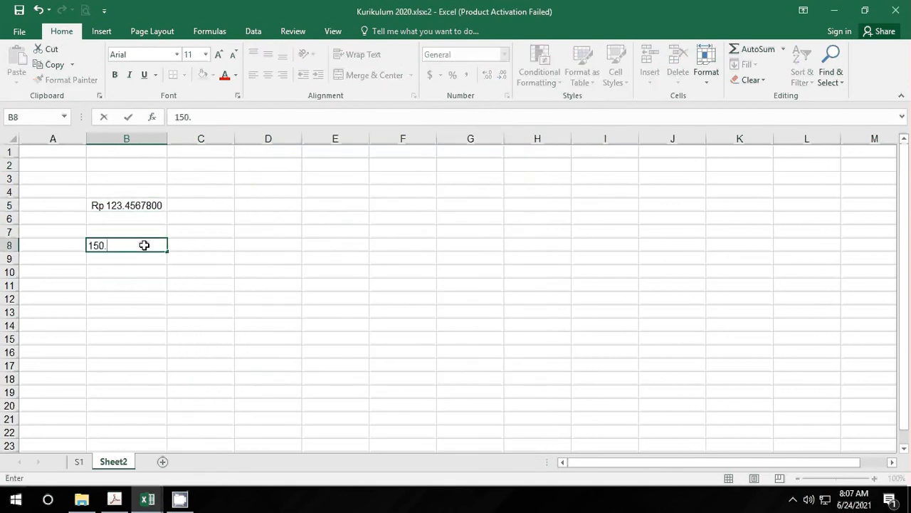
{"action": "type", "text": "..49841"}
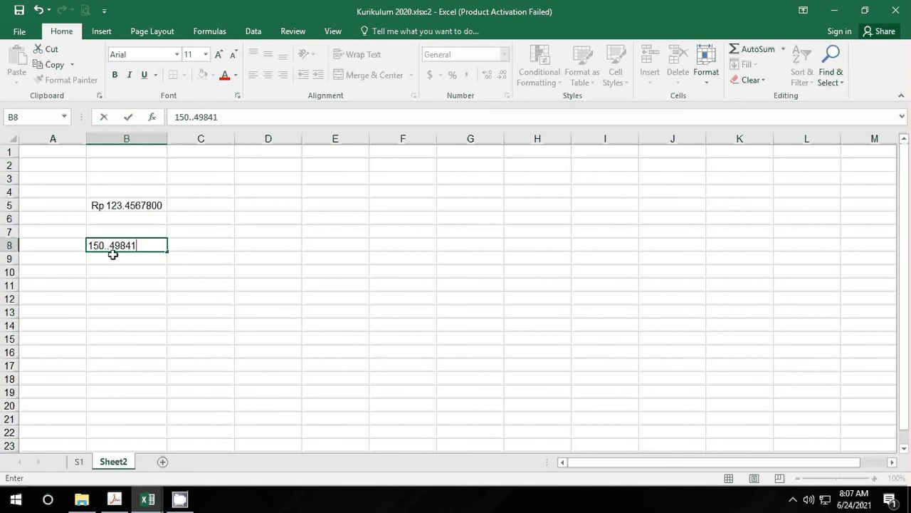
{"action": "left_click", "coordinate": [111, 245]}
{"action": "key", "text": "BackSpace"}
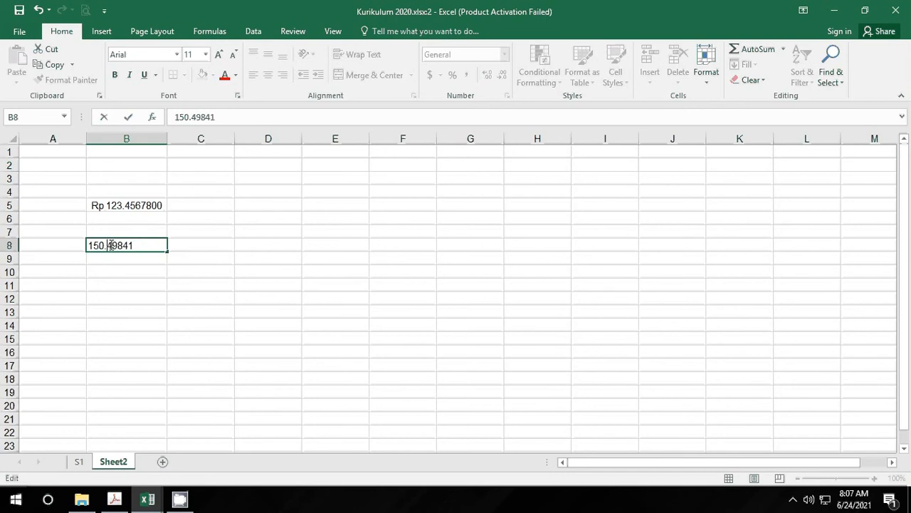
{"action": "key", "text": "Return"}
Apply the custom number format General "buah" to cell B8
{"action": "left_click", "coordinate": [150, 247]}
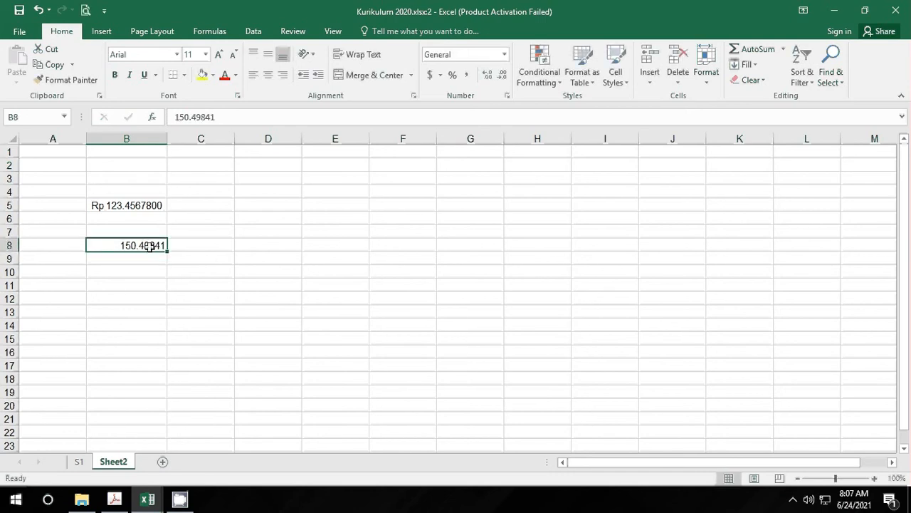
{"action": "left_click", "coordinate": [507, 96]}
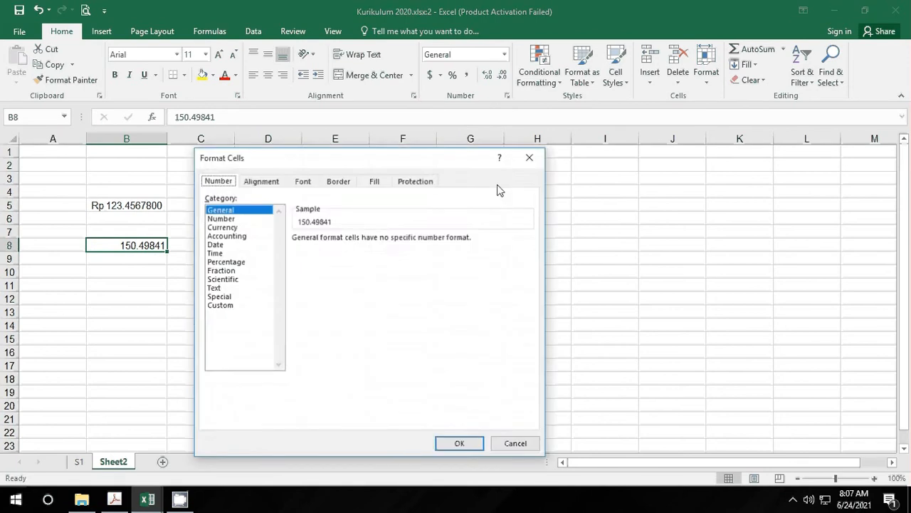
{"action": "left_click", "coordinate": [230, 304]}
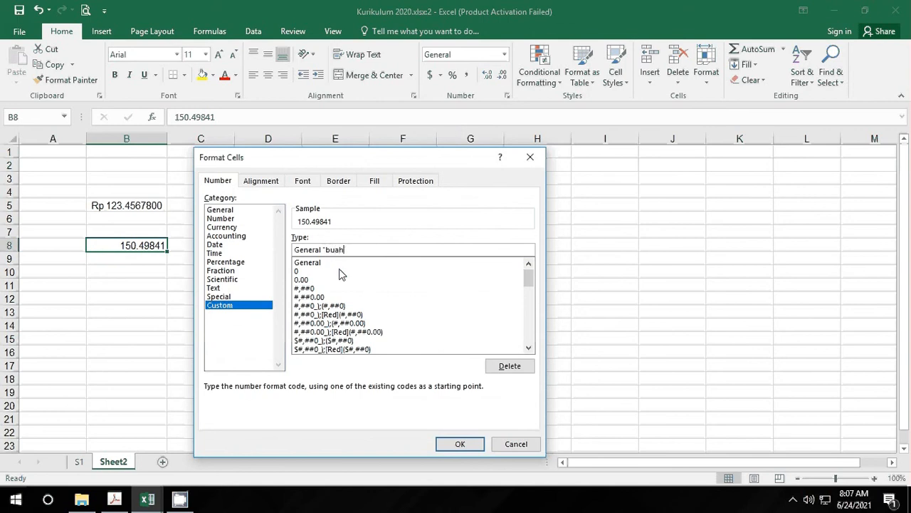
{"action": "type", "text": "\"buah\""}
{"action": "key", "text": "Return"}
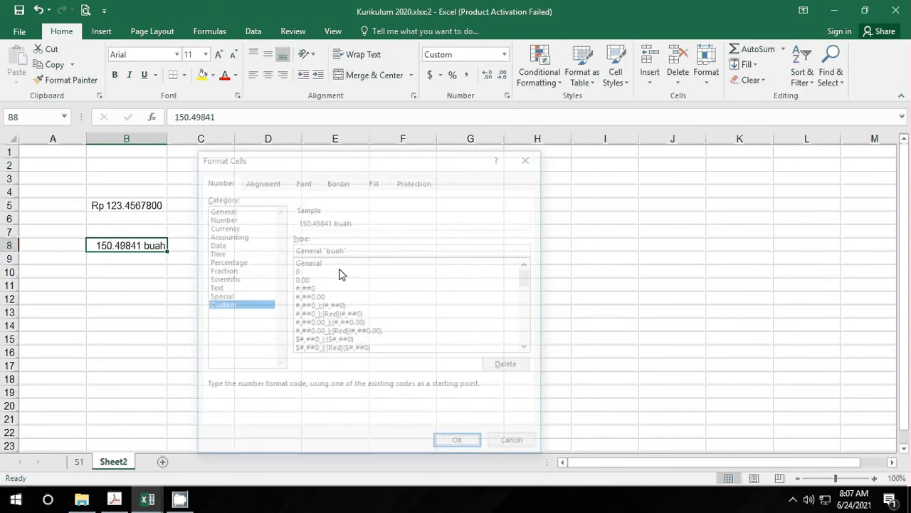
Check the underlying value of cell B8 in the formula bar without changing it
{"action": "left_click_drag", "start_coordinate": [309, 299], "coordinate": [268, 299]}
{"action": "left_click", "coordinate": [149, 246]}
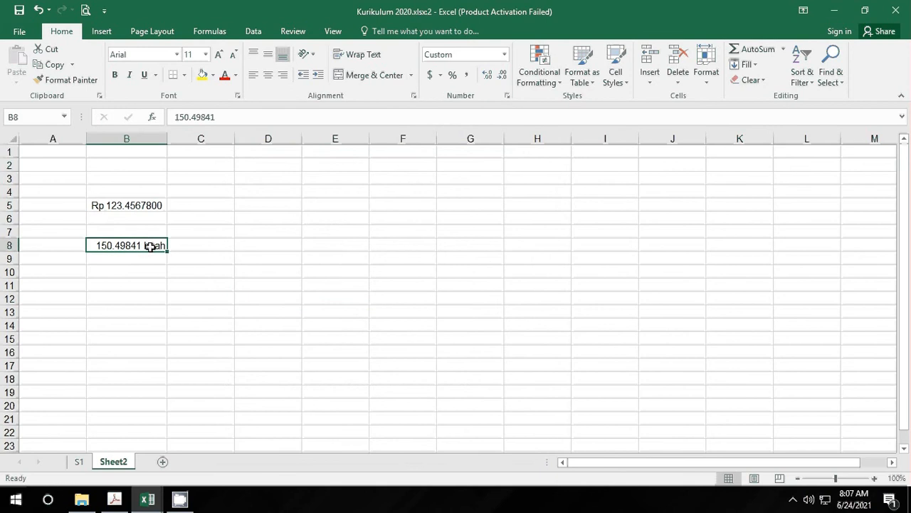
{"action": "left_click", "coordinate": [223, 116]}
{"action": "left_click_drag", "start_coordinate": [217, 117], "coordinate": [173, 117]}
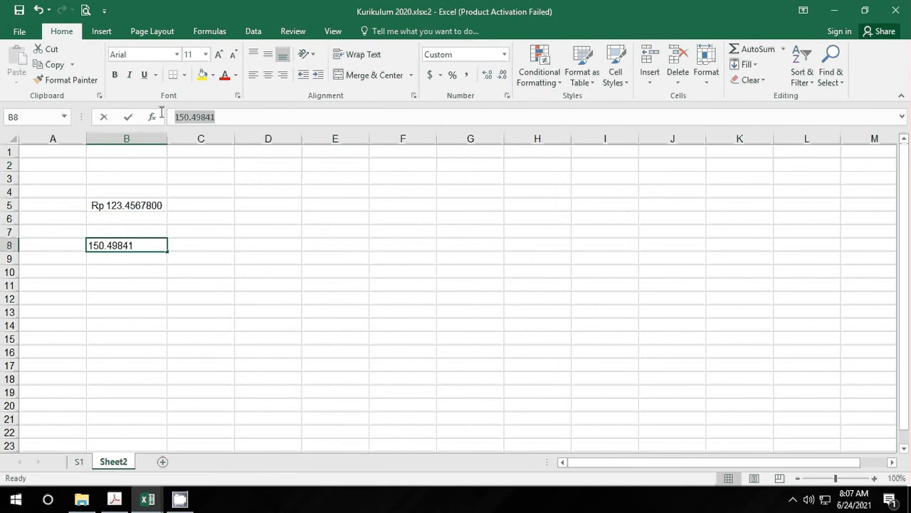
{"action": "left_click", "coordinate": [209, 261]}
{"action": "left_click", "coordinate": [153, 247]}
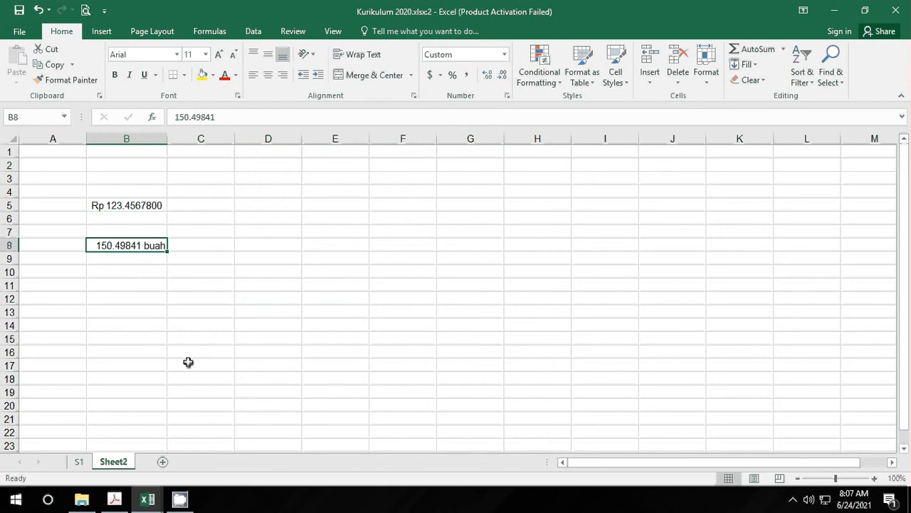
Examine the Accounting, Time and Fraction categories in the number format settings of cell B8
{"action": "left_click", "coordinate": [143, 209]}
{"action": "right_click", "coordinate": [142, 245]}
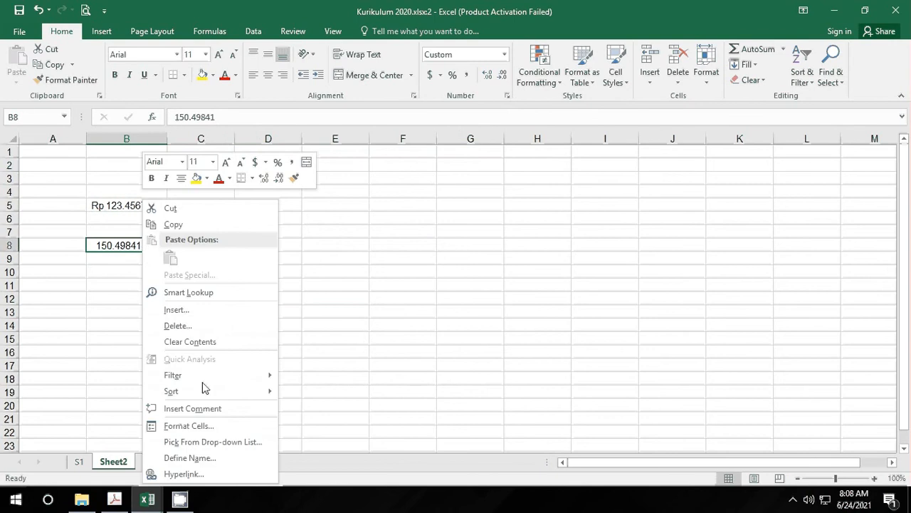
{"action": "left_click", "coordinate": [214, 428]}
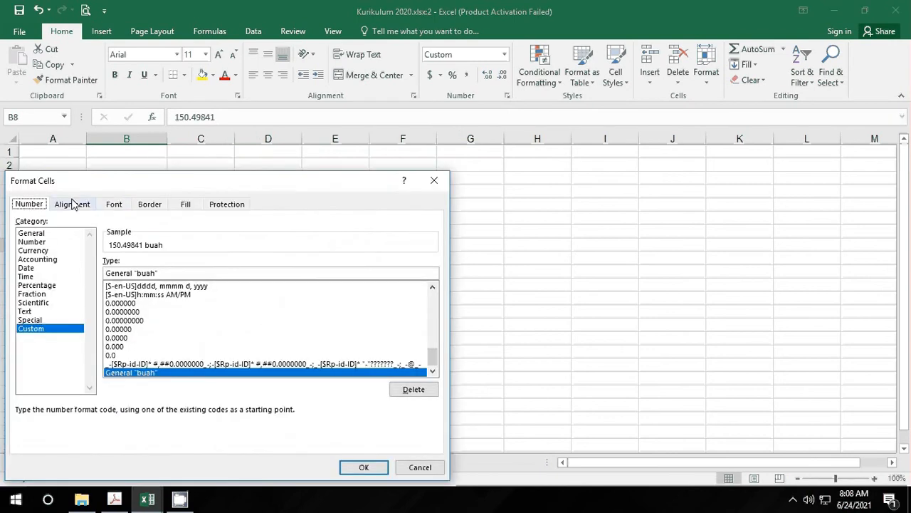
{"action": "left_click_drag", "start_coordinate": [104, 181], "coordinate": [281, 126]}
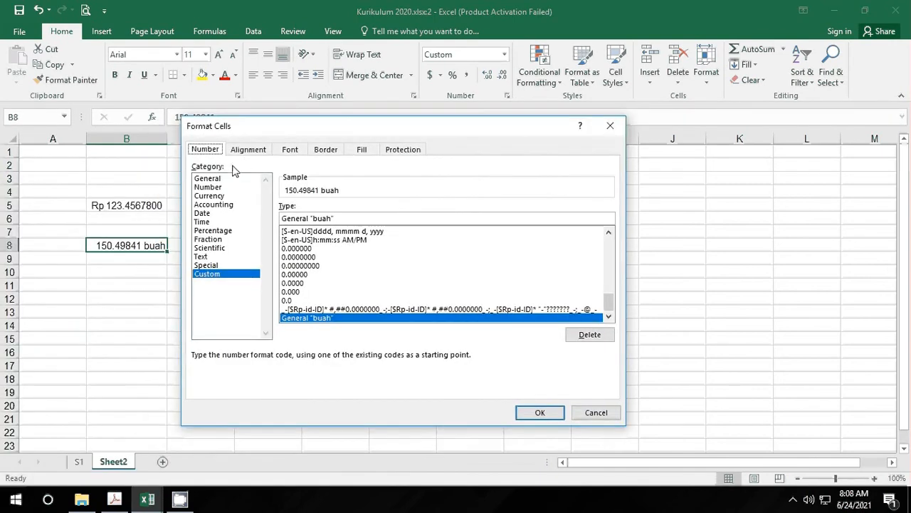
{"action": "left_click", "coordinate": [215, 204]}
{"action": "left_click", "coordinate": [203, 221]}
{"action": "left_click", "coordinate": [208, 238]}
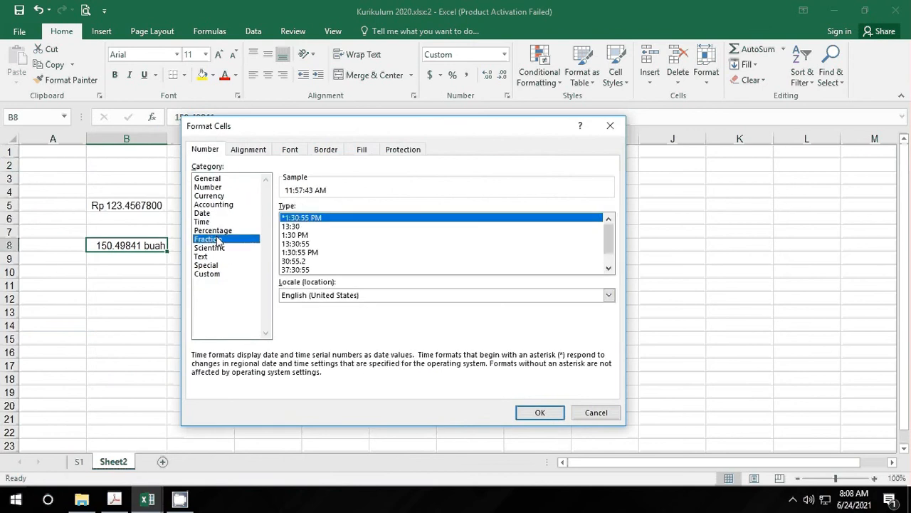
Try the Wrap text option in the alignment settings of cell B8 and discard the change
{"action": "left_click", "coordinate": [249, 149]}
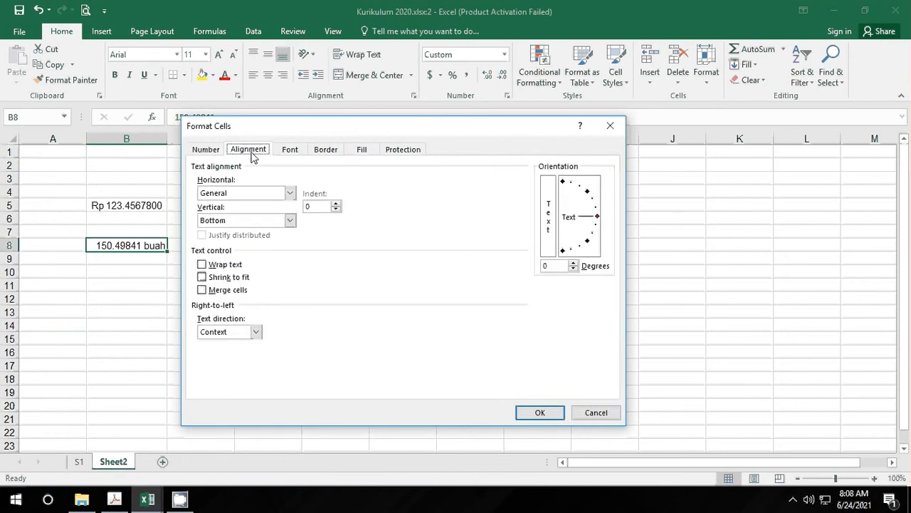
{"action": "left_click", "coordinate": [218, 267]}
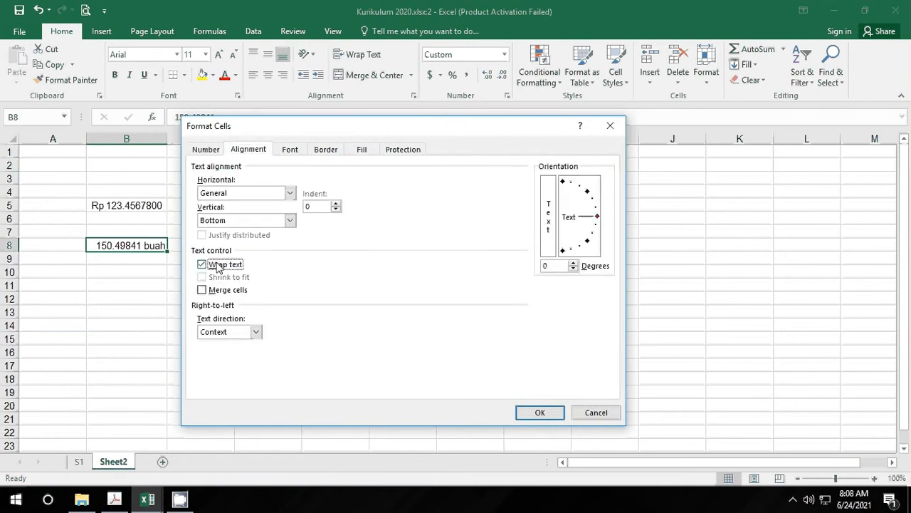
{"action": "left_click", "coordinate": [610, 126]}
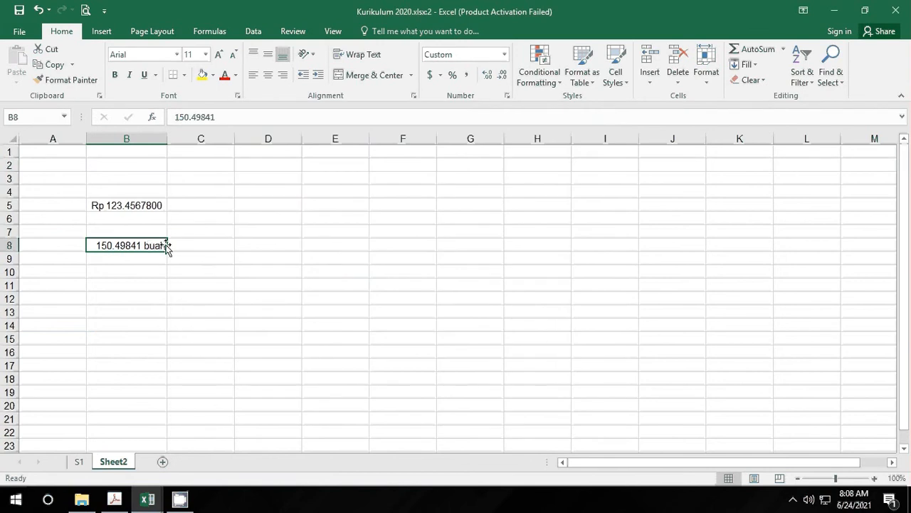
Fill cell B12 with a long unbroken run of the letter j that exceeds the column width
{"action": "left_click", "coordinate": [193, 263]}
{"action": "left_click", "coordinate": [151, 294]}
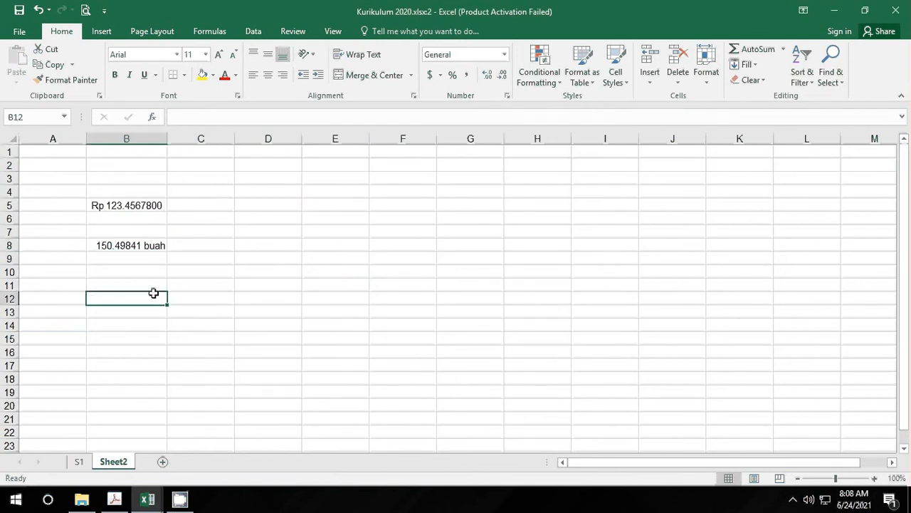
{"action": "type", "text": "jjjjjjjjjjjjjjjjjjjjjjjjjjjjjjjjjjjjjjjj"}
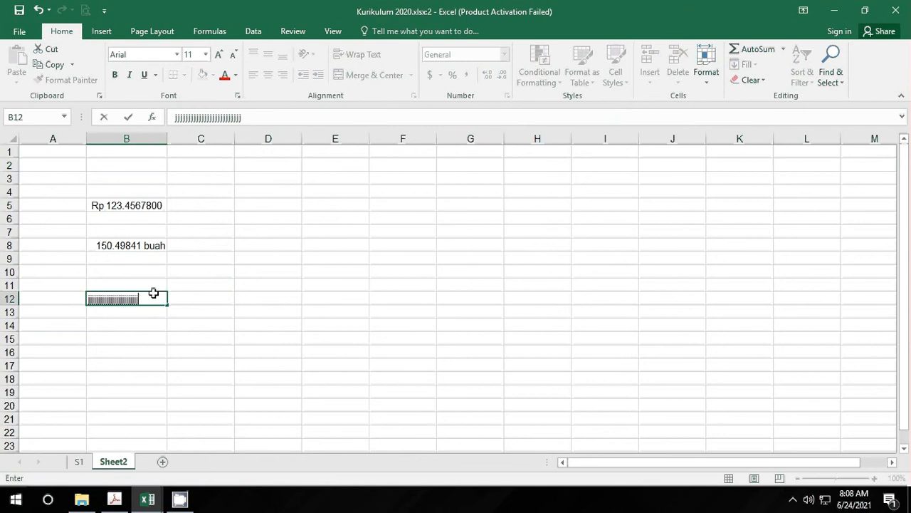
{"action": "type", "text": "jjjjjjjjjjjjjjjjjjjjjjjjjjjjjjjjjjjjjjjjjjjjjjjjjj"}
{"action": "left_click", "coordinate": [230, 312]}
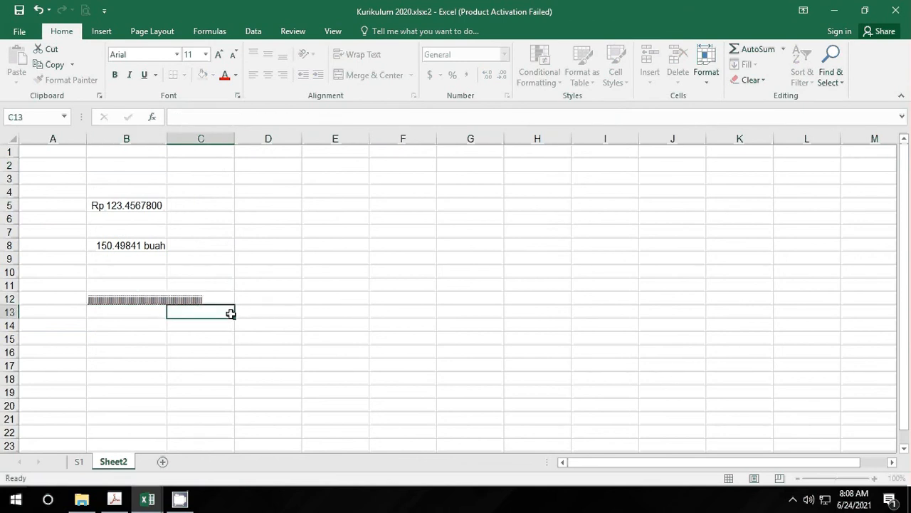
Turn on Wrap text in the alignment settings of cell B12
{"action": "right_click", "coordinate": [152, 301]}
{"action": "left_click", "coordinate": [196, 243]}
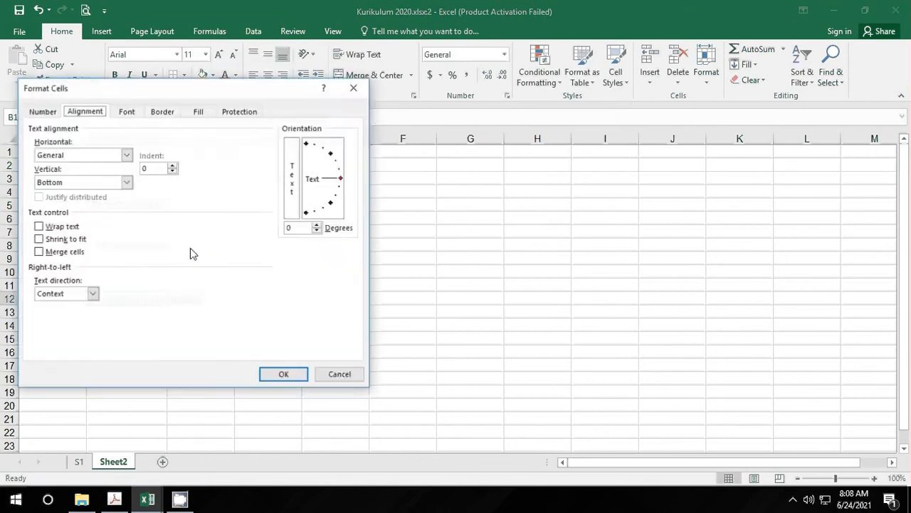
{"action": "left_click", "coordinate": [63, 226]}
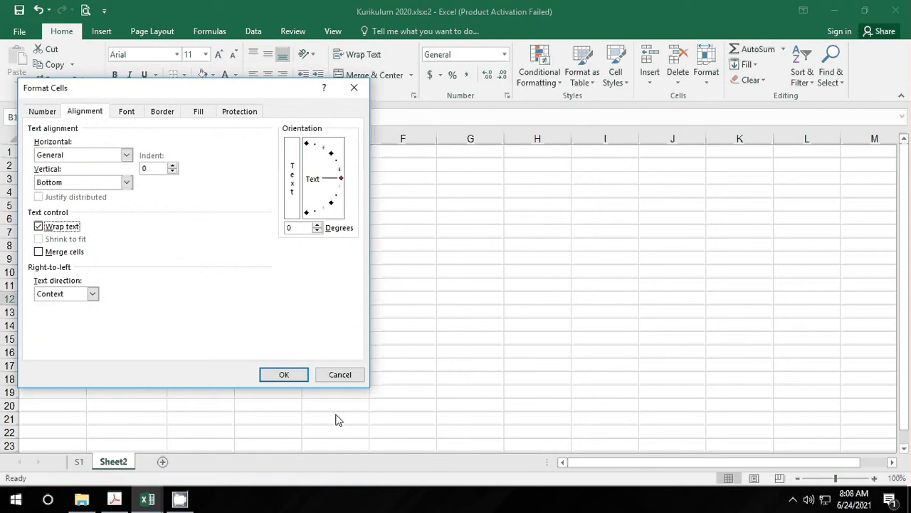
{"action": "left_click", "coordinate": [291, 373]}
{"action": "left_click", "coordinate": [157, 317]}
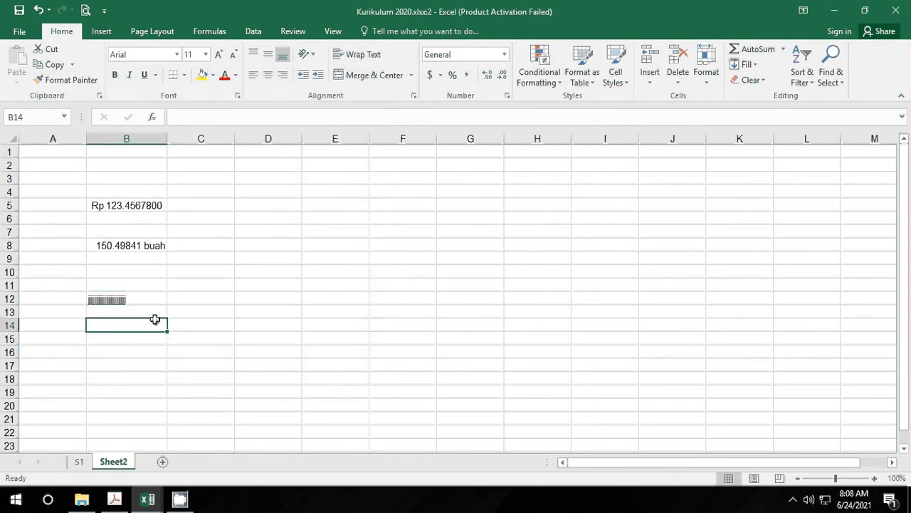
Fill the contents and wrapping of cell B12 down into cell B13
{"action": "left_click", "coordinate": [150, 299]}
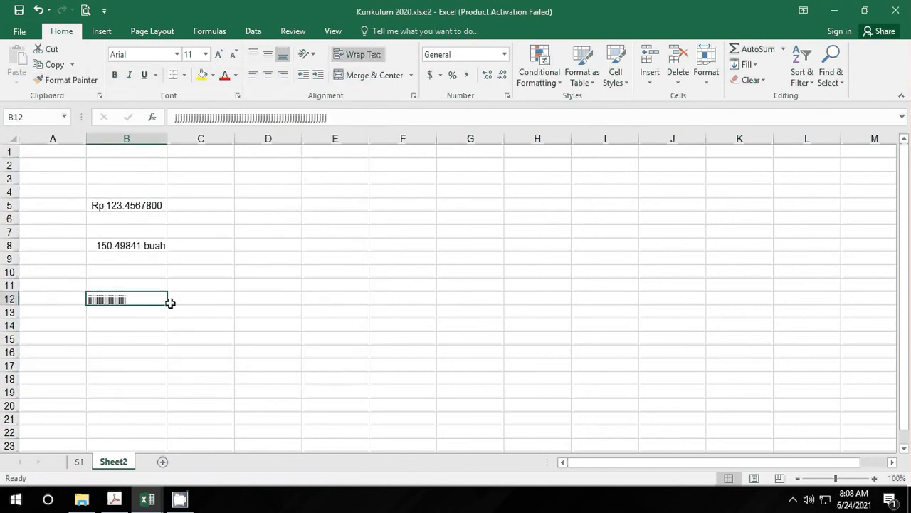
{"action": "left_click_drag", "start_coordinate": [170, 303], "coordinate": [170, 318]}
{"action": "left_click", "coordinate": [203, 315]}
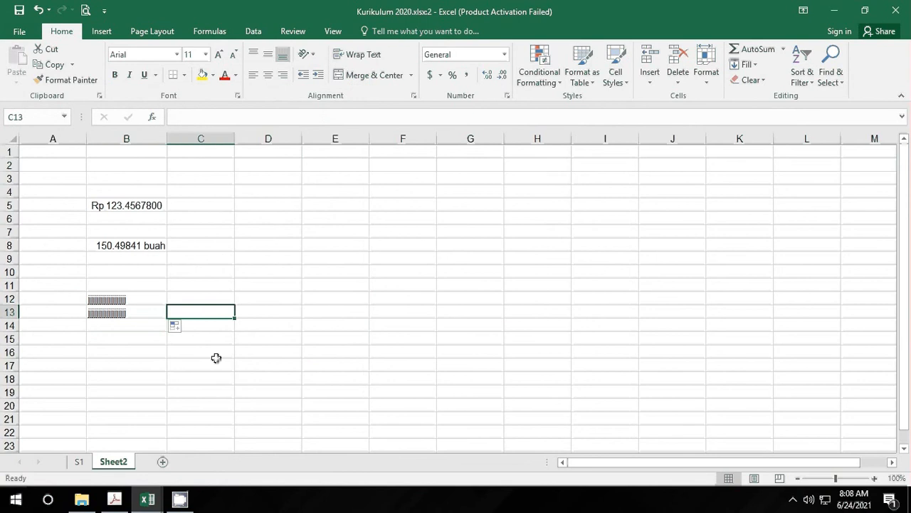
{"action": "left_click", "coordinate": [216, 357]}
Try to turn off Wrap text in the alignment settings of cell B12
{"action": "left_click", "coordinate": [155, 297]}
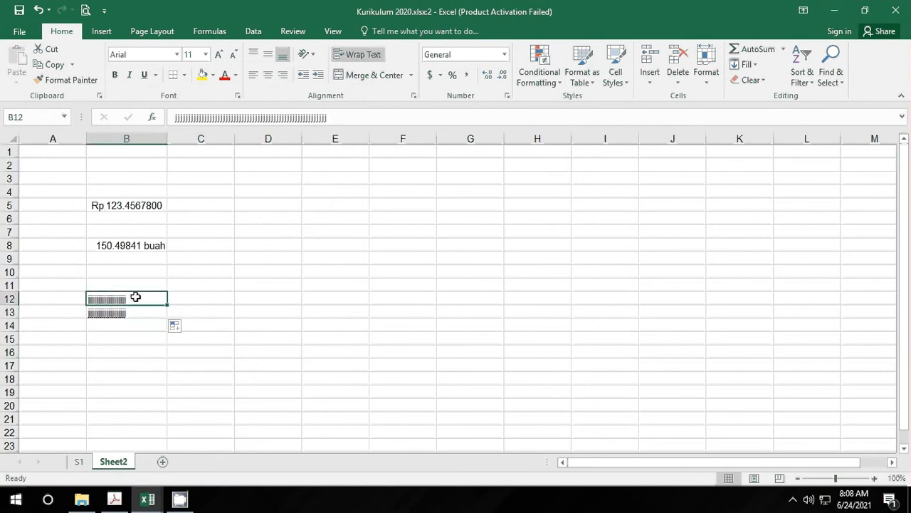
{"action": "left_click", "coordinate": [174, 312]}
{"action": "left_click", "coordinate": [120, 295]}
{"action": "right_click", "coordinate": [121, 298]}
{"action": "left_click", "coordinate": [153, 239]}
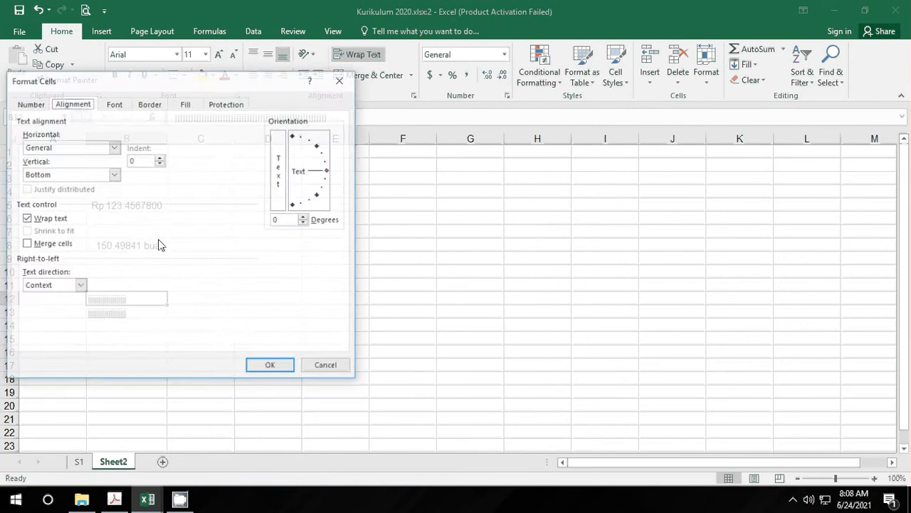
{"action": "left_click", "coordinate": [41, 219]}
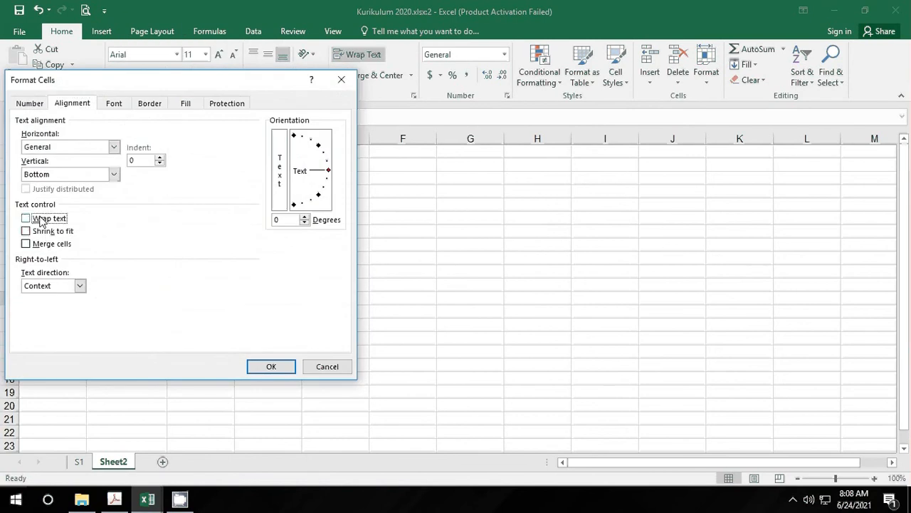
{"action": "left_click", "coordinate": [271, 366]}
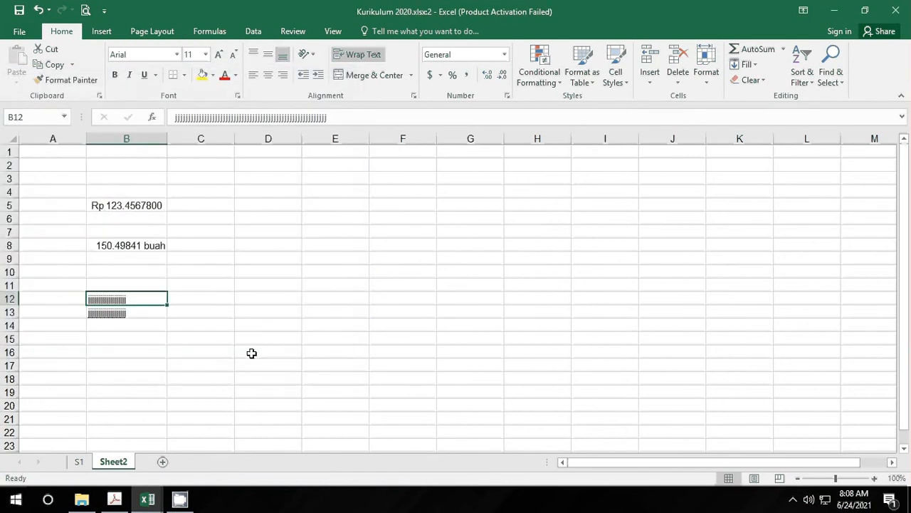
{"action": "left_click", "coordinate": [200, 337]}
Enter the three-word sample text "fgytgfuy byugyuyu yguygu" in cell D11
{"action": "left_click", "coordinate": [262, 282]}
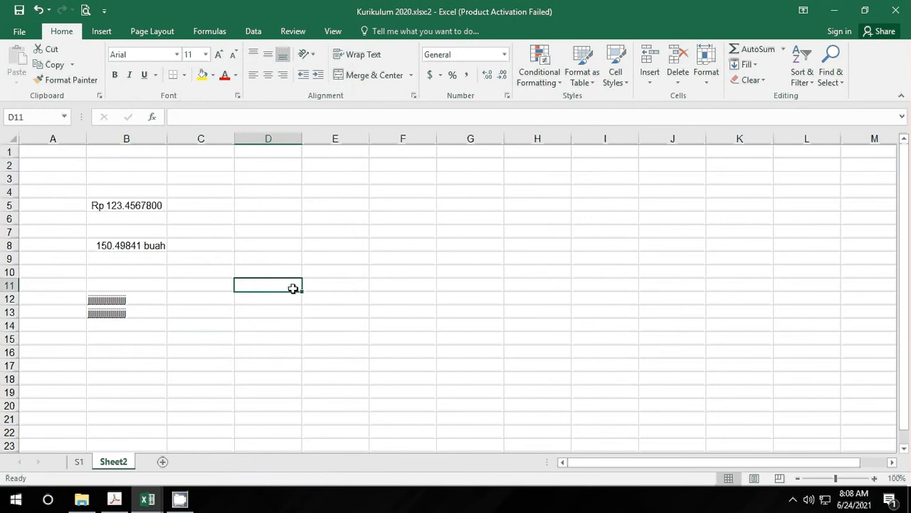
{"action": "type", "text": "fgytgfuy byugyuyu"}
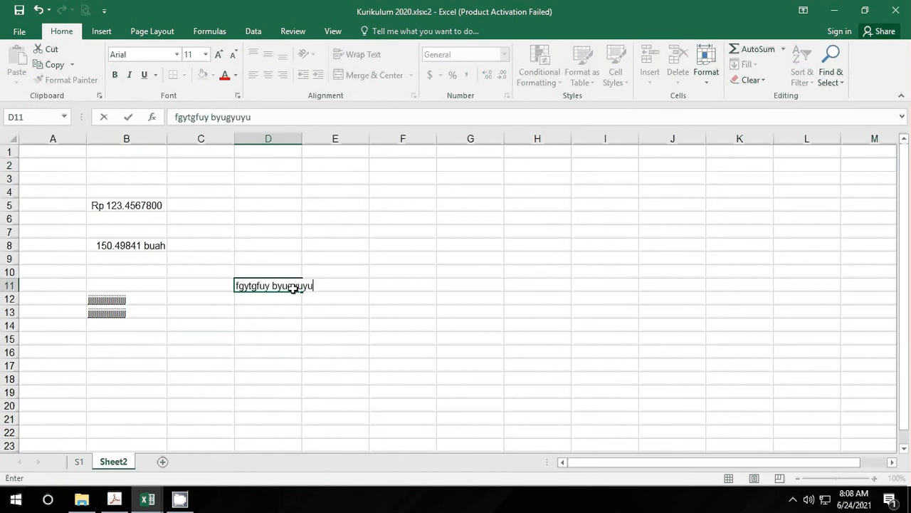
{"action": "type", "text": " yguygu"}
{"action": "left_click", "coordinate": [258, 341]}
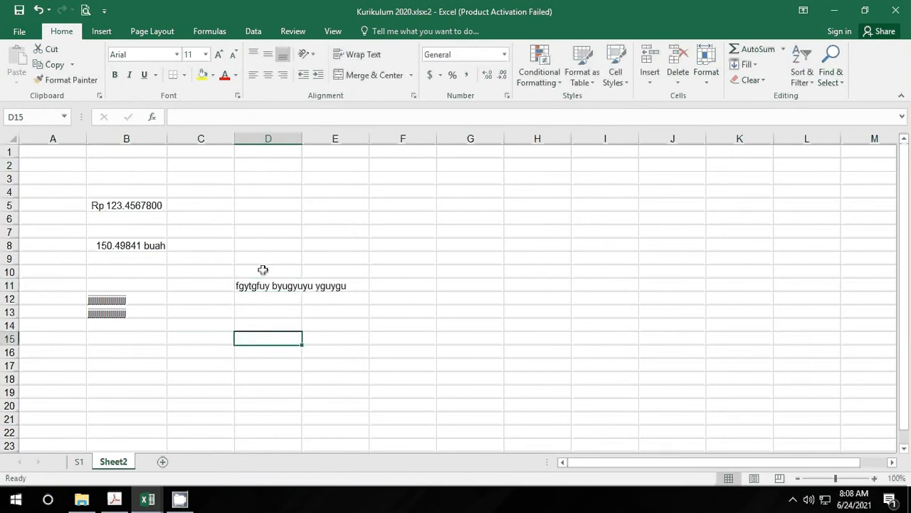
Turn on Wrap text for cell D11 and increase the height of row 11 to fit all three lines
{"action": "left_click", "coordinate": [267, 286]}
{"action": "right_click", "coordinate": [269, 286]}
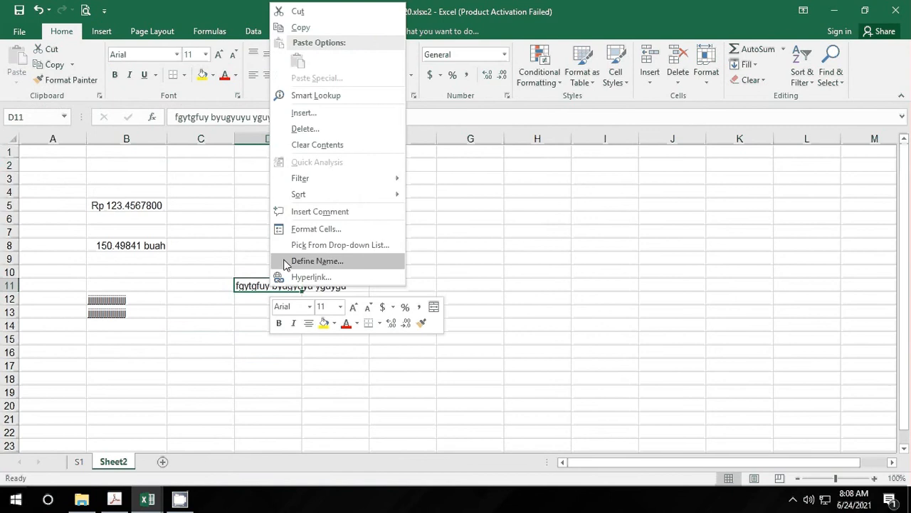
{"action": "left_click", "coordinate": [306, 229]}
{"action": "left_click", "coordinate": [168, 217]}
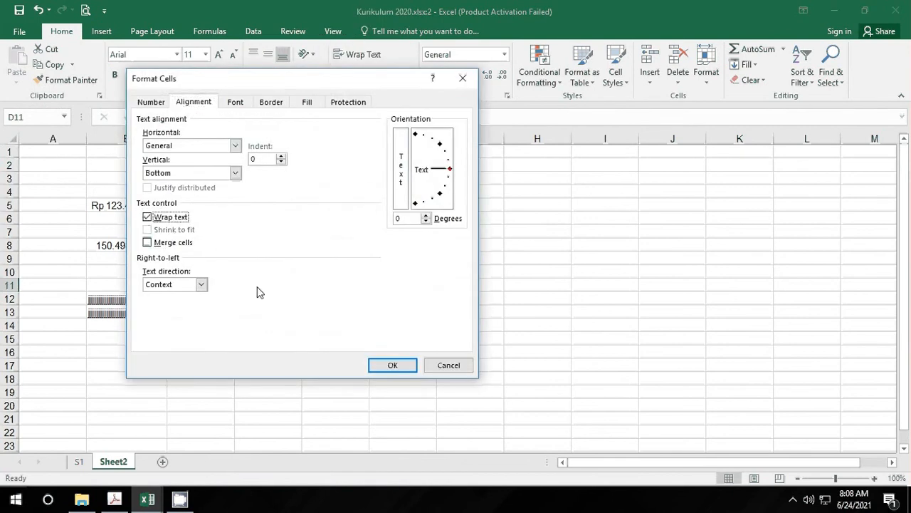
{"action": "left_click", "coordinate": [405, 365]}
{"action": "left_click", "coordinate": [326, 369]}
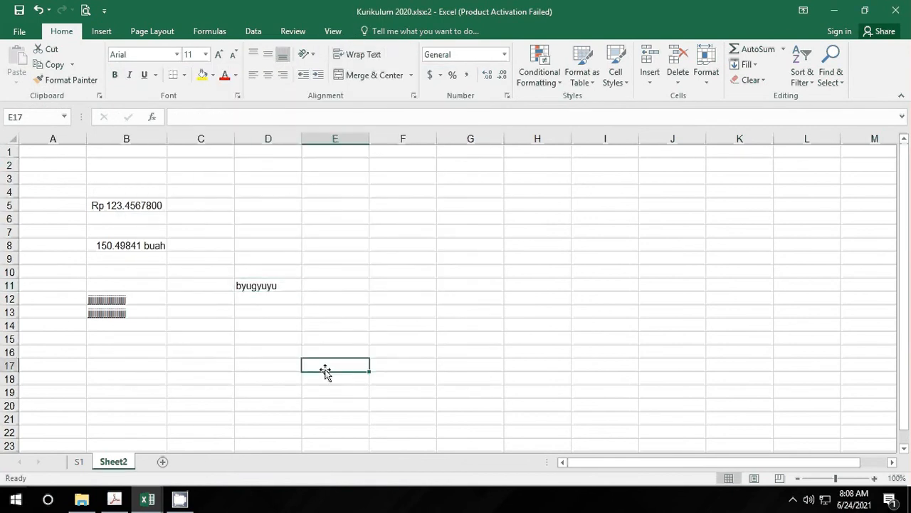
{"action": "left_click", "coordinate": [279, 288]}
{"action": "left_click_drag", "start_coordinate": [10, 291], "coordinate": [11, 316]}
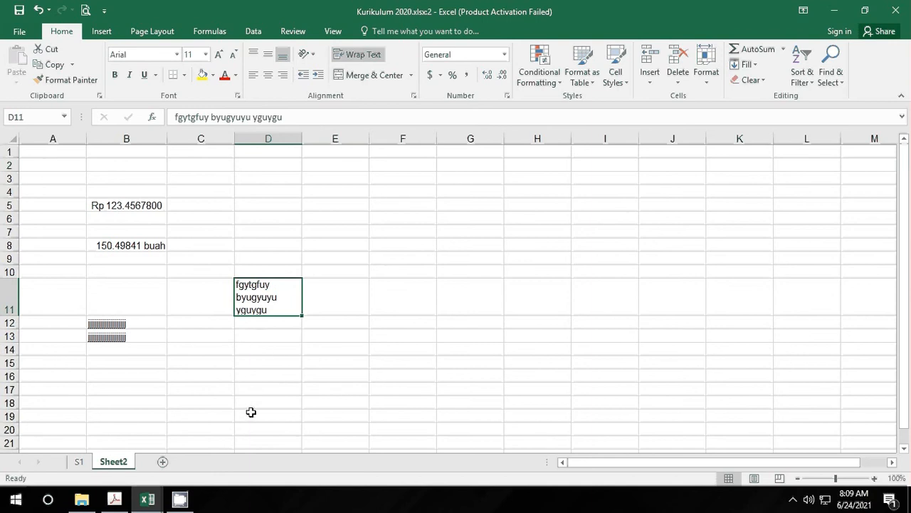
Rotate the text orientation of cell D11 to 49 degrees in its alignment settings
{"action": "right_click", "coordinate": [253, 305]}
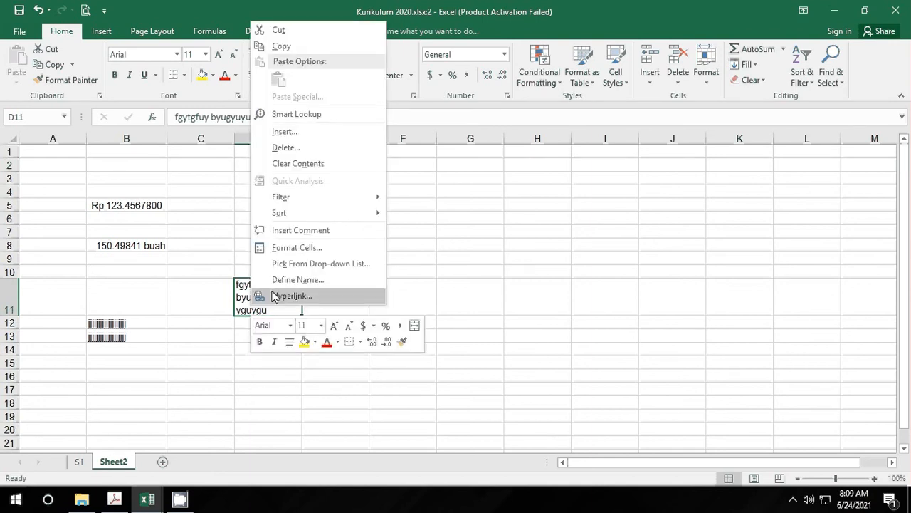
{"action": "left_click", "coordinate": [295, 251]}
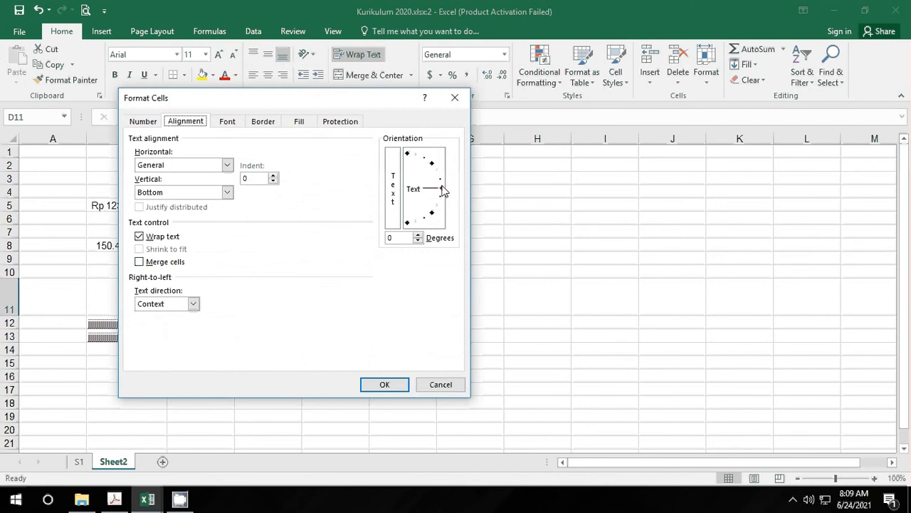
{"action": "left_click_drag", "start_coordinate": [443, 188], "coordinate": [434, 161]}
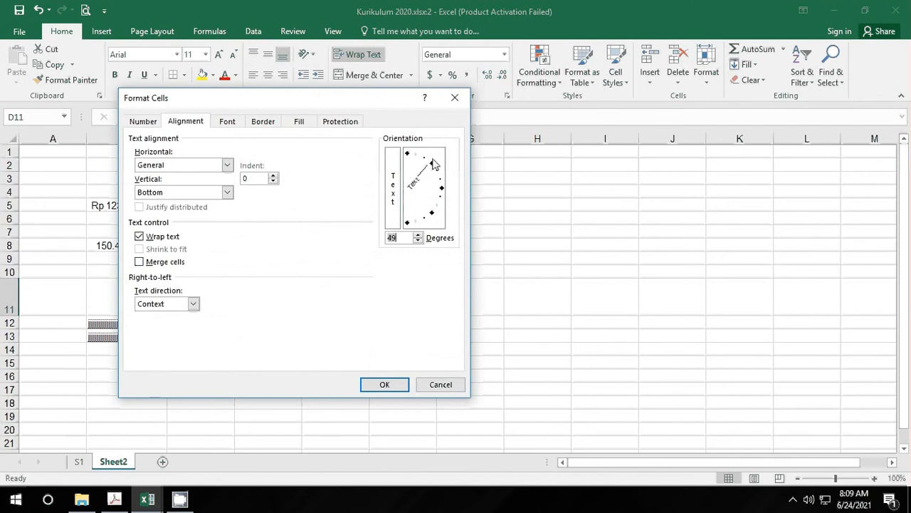
{"action": "left_click", "coordinate": [385, 384]}
{"action": "left_click", "coordinate": [446, 348]}
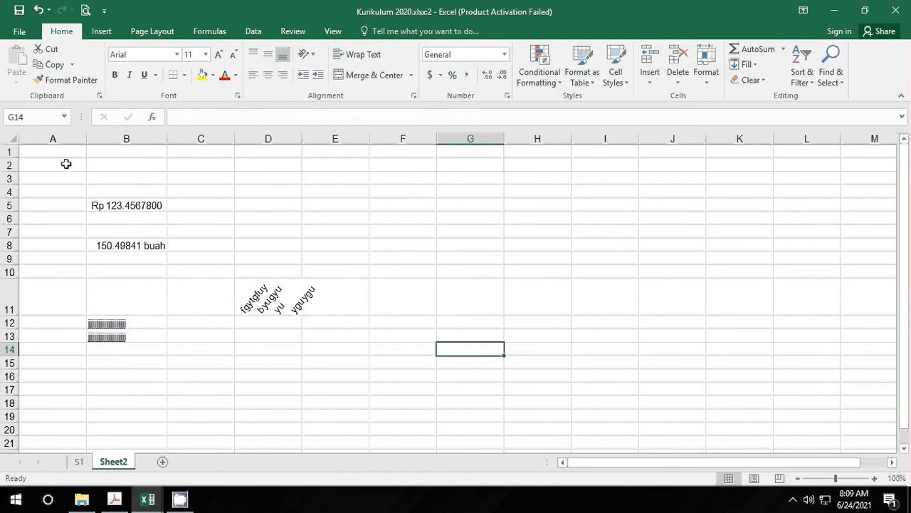
Create a table from the range A2:J40, leaving the option for existing headers off
{"action": "left_click_drag", "start_coordinate": [65, 164], "coordinate": [642, 377]}
{"action": "scroll", "coordinate": [644, 382], "scroll_direction": "up", "scroll_amount": 6}
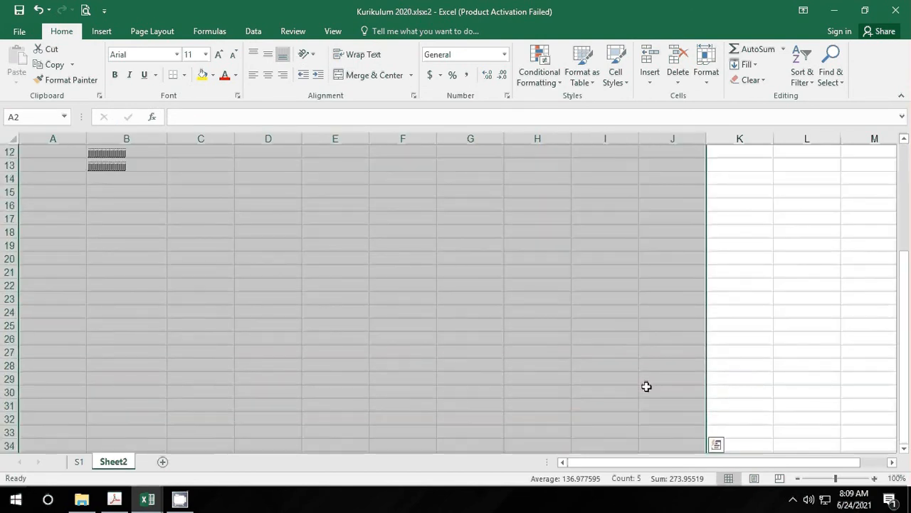
{"action": "left_click", "coordinate": [104, 34]}
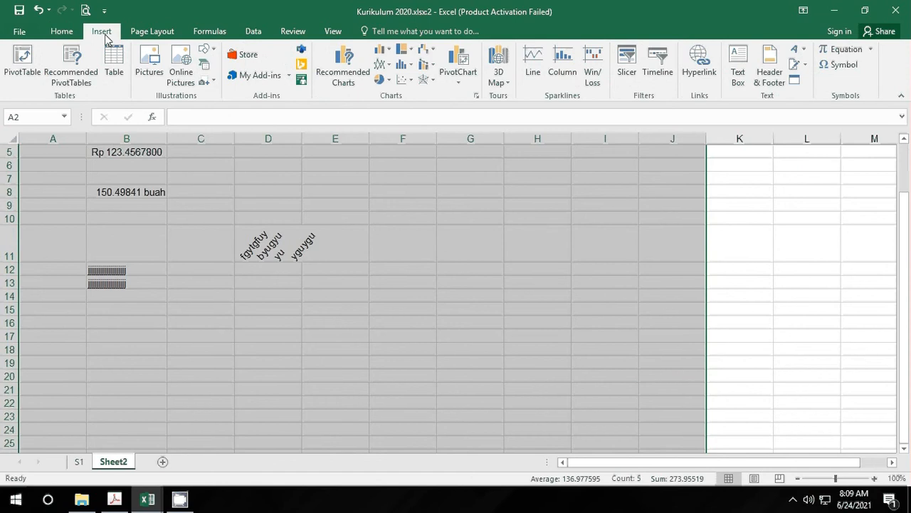
{"action": "scroll", "coordinate": [332, 321], "scroll_direction": "up", "scroll_amount": 2}
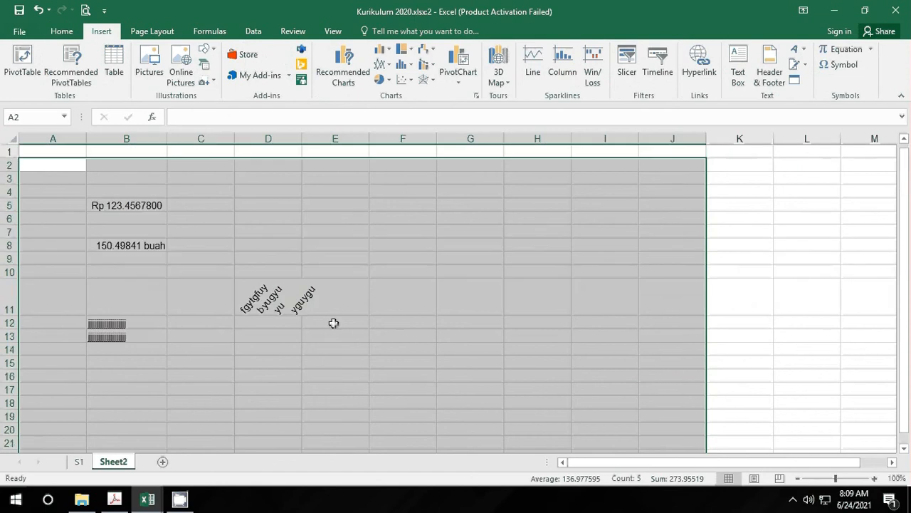
{"action": "left_click", "coordinate": [112, 71]}
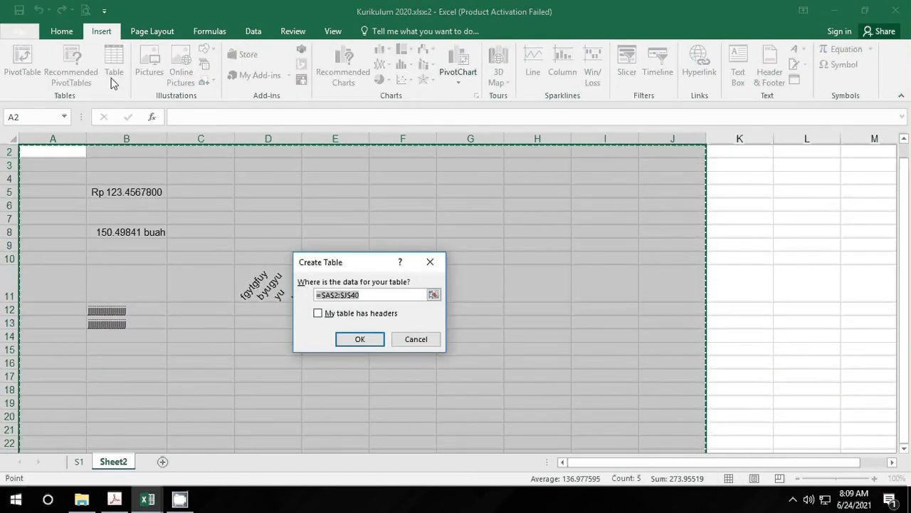
{"action": "left_click", "coordinate": [358, 341]}
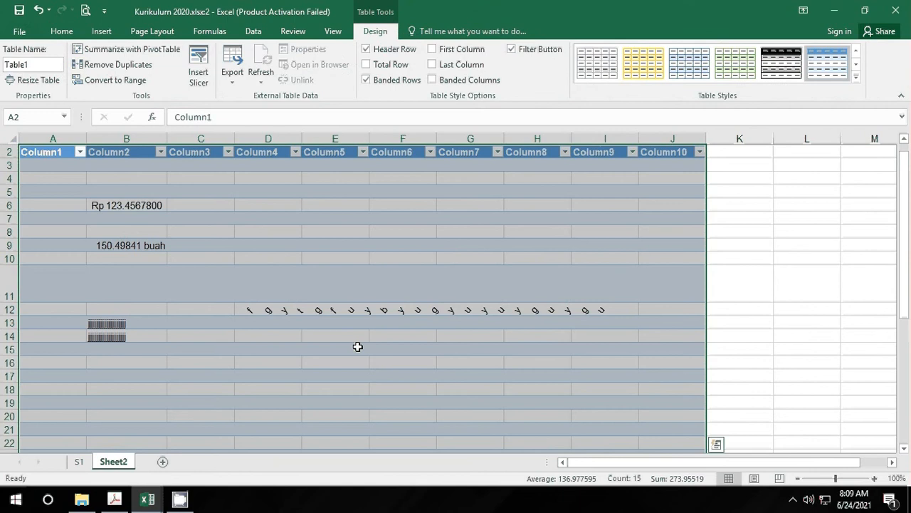
Examine the new table's column headers, filter buttons and cells without changing them
{"action": "left_click", "coordinate": [681, 281]}
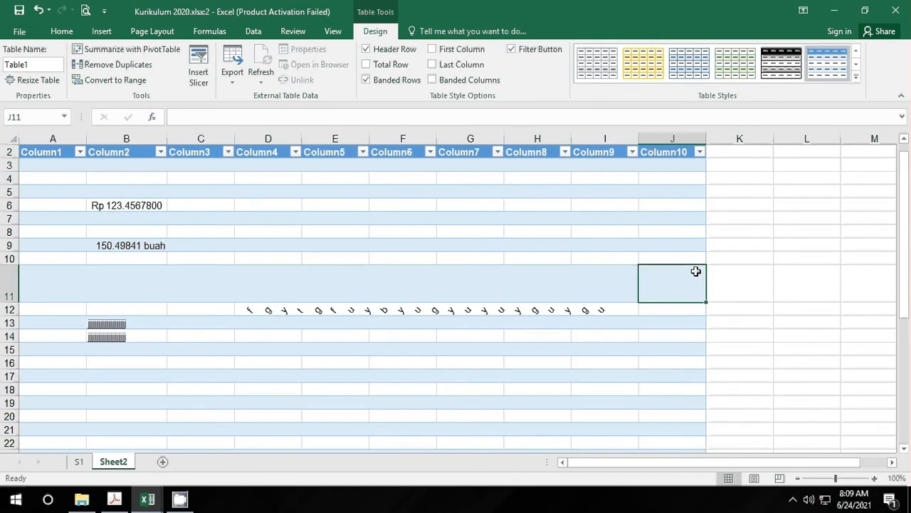
{"action": "left_click", "coordinate": [81, 153]}
{"action": "left_click", "coordinate": [90, 157]}
{"action": "left_click", "coordinate": [378, 297]}
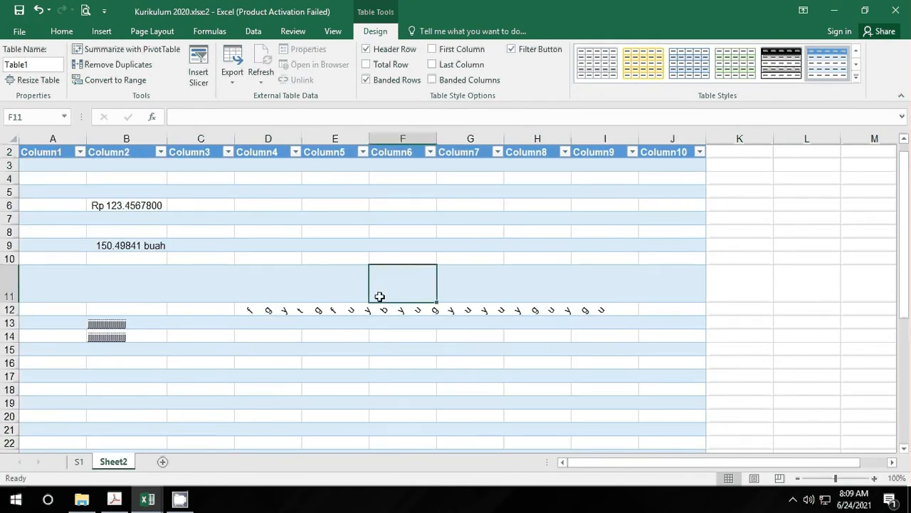
{"action": "left_click", "coordinate": [336, 309]}
{"action": "left_click", "coordinate": [295, 325]}
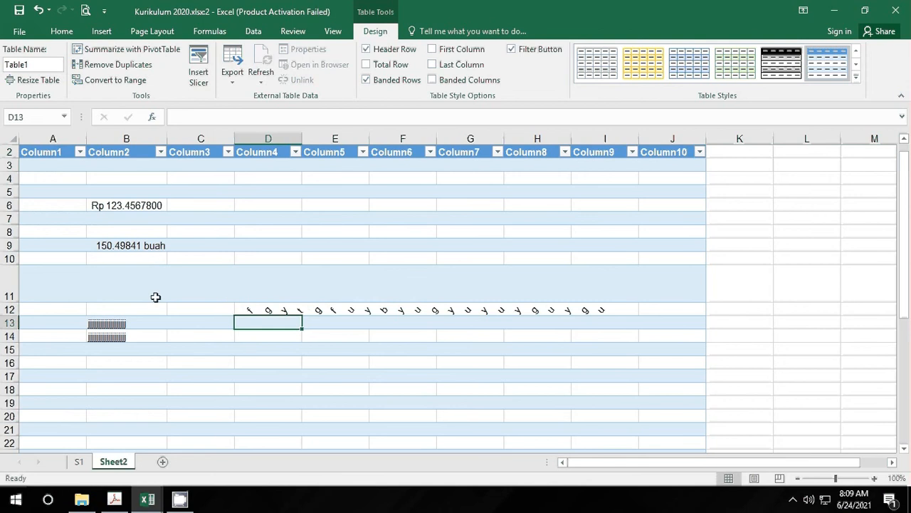
{"action": "left_click", "coordinate": [68, 278]}
{"action": "left_click", "coordinate": [69, 221]}
{"action": "left_click", "coordinate": [115, 208]}
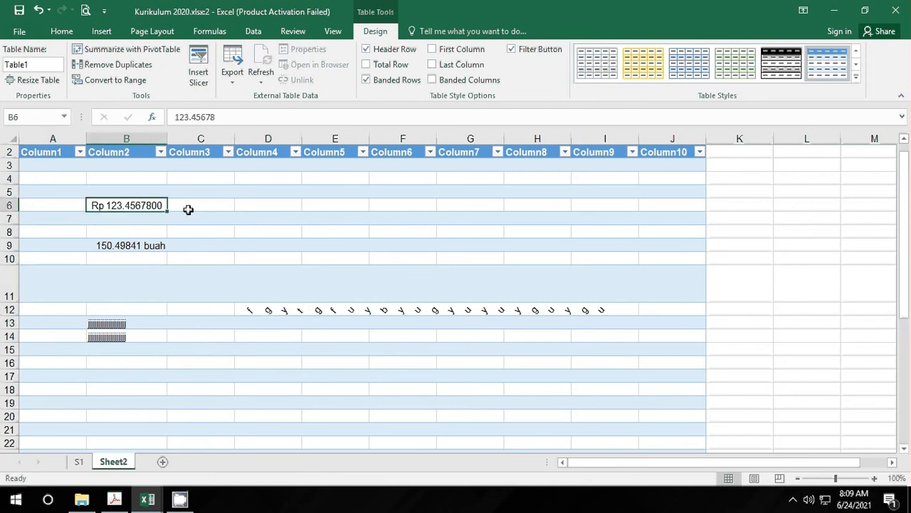
{"action": "left_click", "coordinate": [192, 210]}
{"action": "left_click", "coordinate": [290, 222]}
{"action": "left_click", "coordinate": [406, 231]}
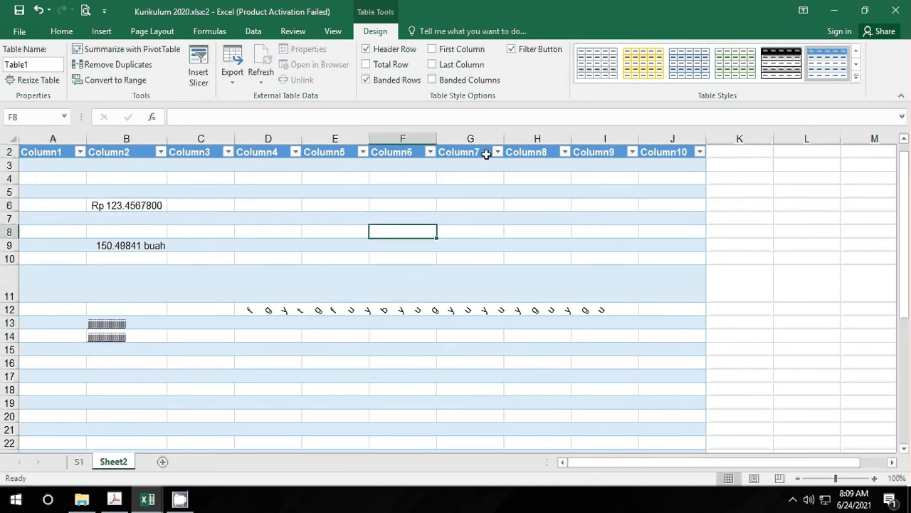
{"action": "left_click", "coordinate": [549, 220]}
{"action": "left_click", "coordinate": [597, 257]}
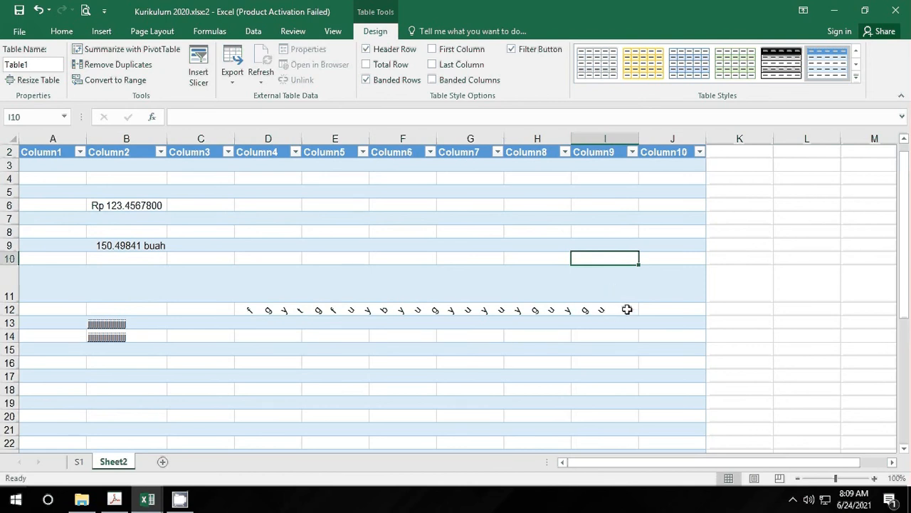
{"action": "left_click", "coordinate": [651, 346]}
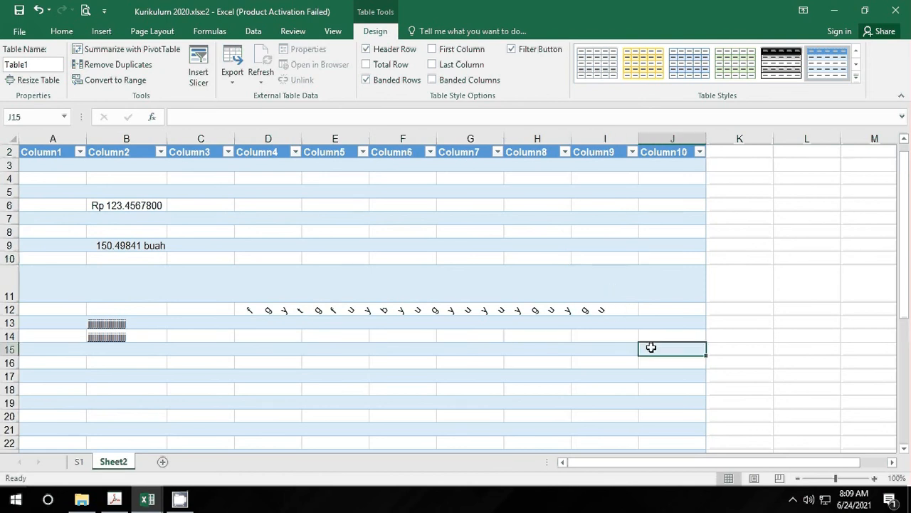
Add a new worksheet after Sheet2 and select the range A1:H21 in it
{"action": "left_click", "coordinate": [162, 462]}
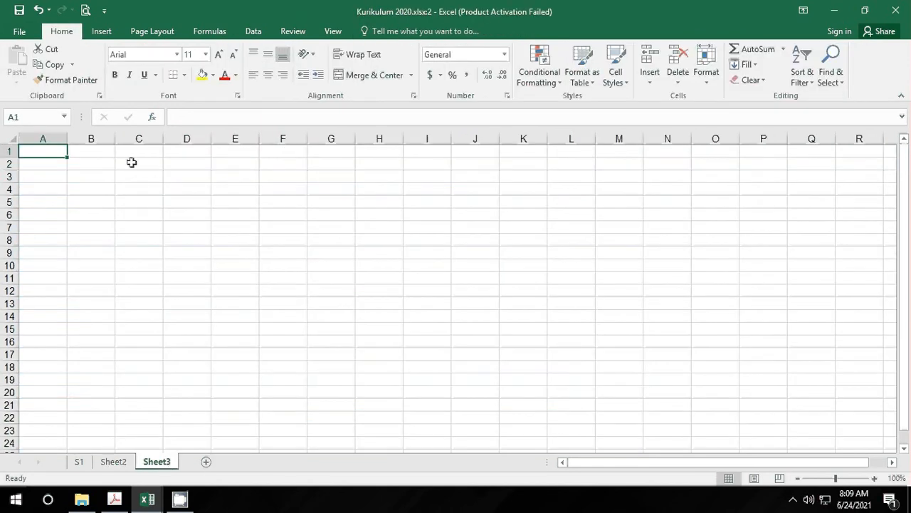
{"action": "left_click_drag", "start_coordinate": [50, 148], "coordinate": [346, 305]}
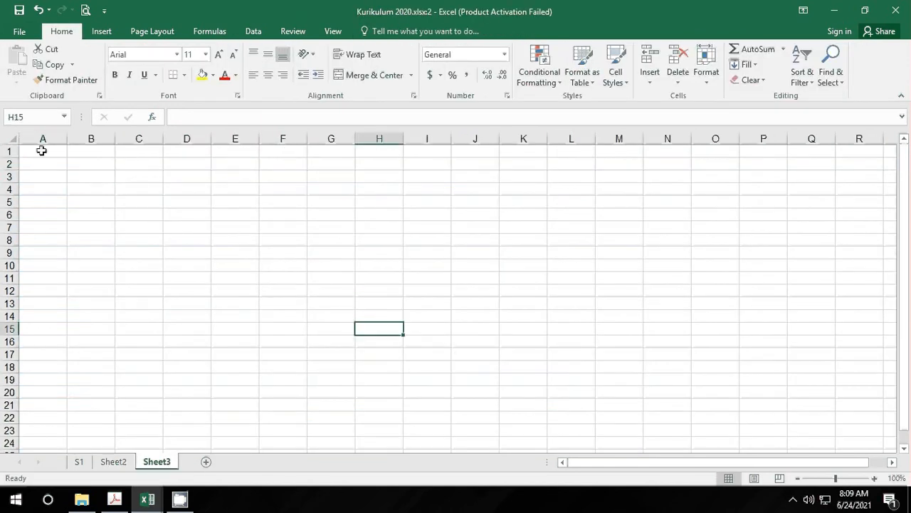
{"action": "left_click_drag", "start_coordinate": [41, 150], "coordinate": [389, 407]}
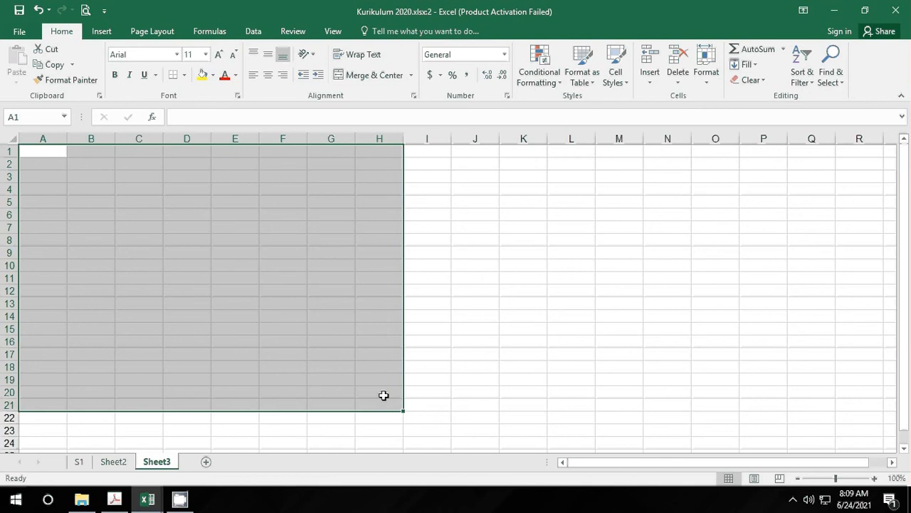
{"action": "right_click", "coordinate": [327, 276]}
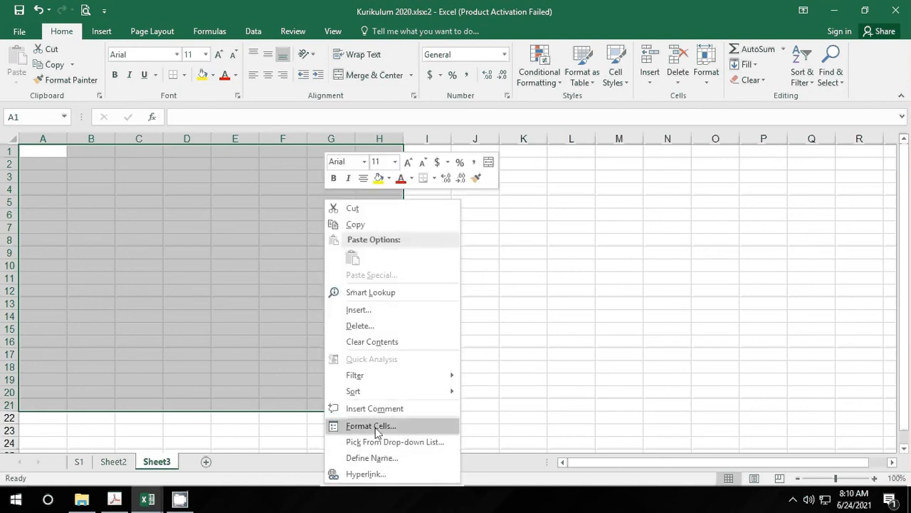
{"action": "key", "text": "Escape"}
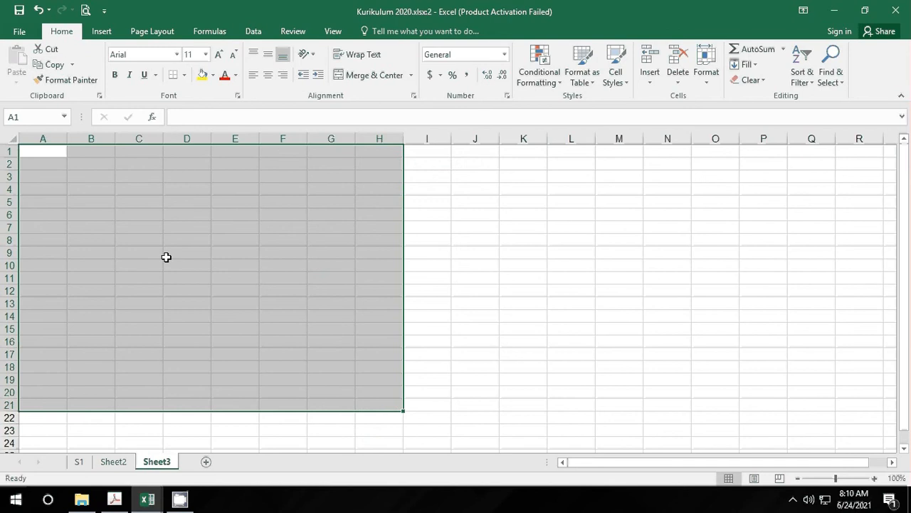
{"action": "right_click", "coordinate": [199, 312]}
{"action": "left_click", "coordinate": [245, 250]}
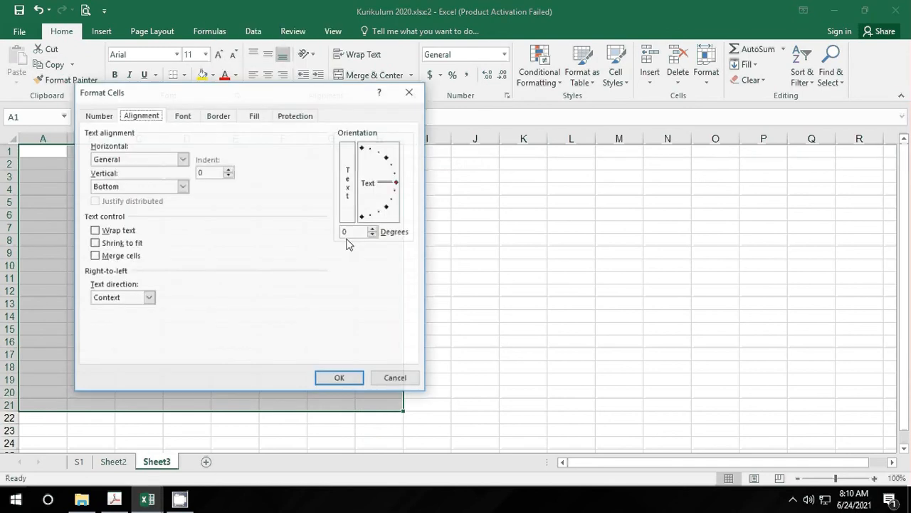
{"action": "left_click", "coordinate": [235, 118]}
{"action": "left_click", "coordinate": [410, 91]}
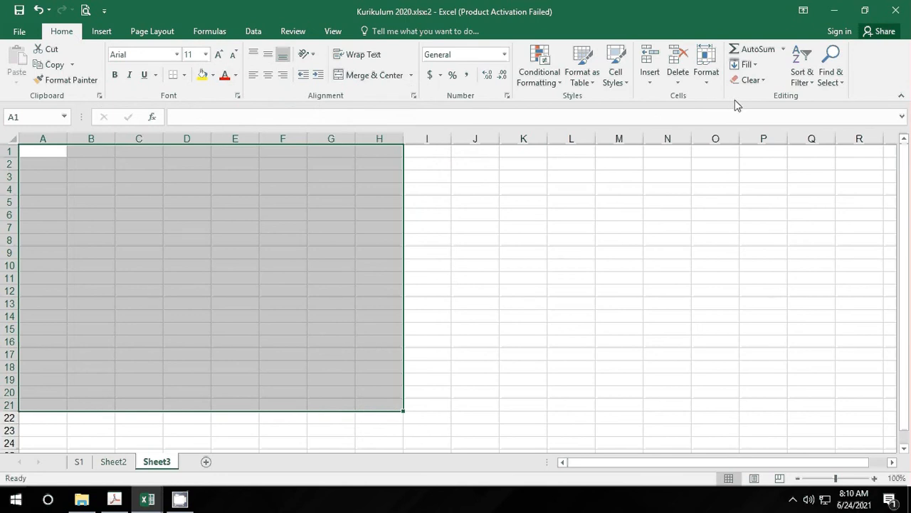
Apply All Borders to the selected range A1:H21 on Sheet3
{"action": "left_click", "coordinate": [184, 75]}
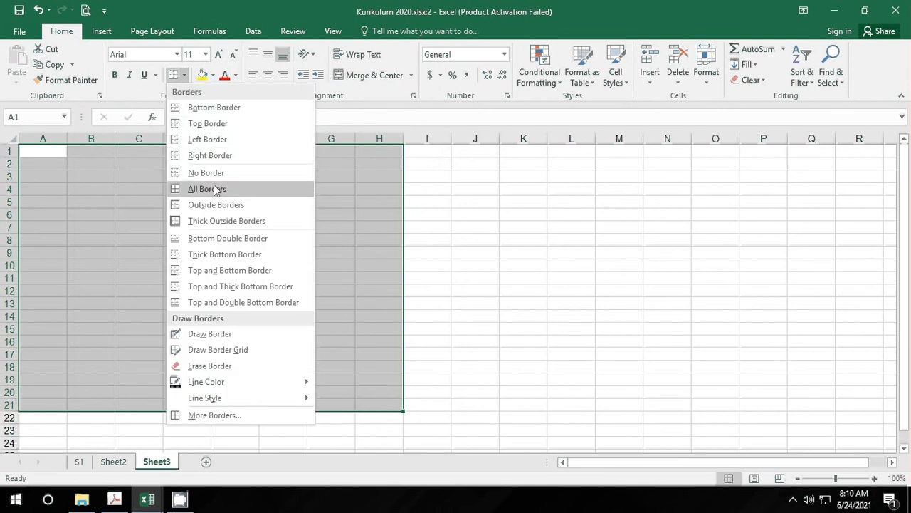
{"action": "left_click", "coordinate": [201, 190]}
{"action": "left_click_drag", "start_coordinate": [560, 288], "coordinate": [597, 292]}
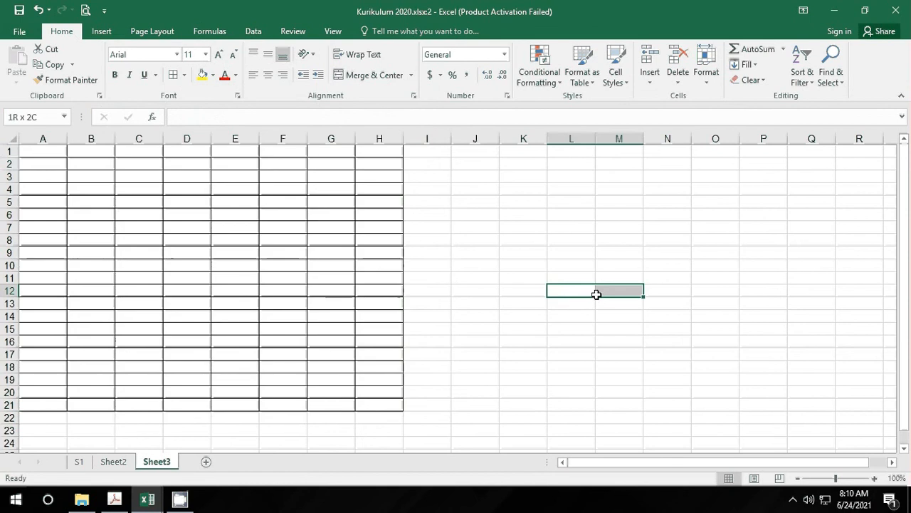
{"action": "left_click_drag", "start_coordinate": [39, 152], "coordinate": [375, 405]}
{"action": "left_click", "coordinate": [487, 390]}
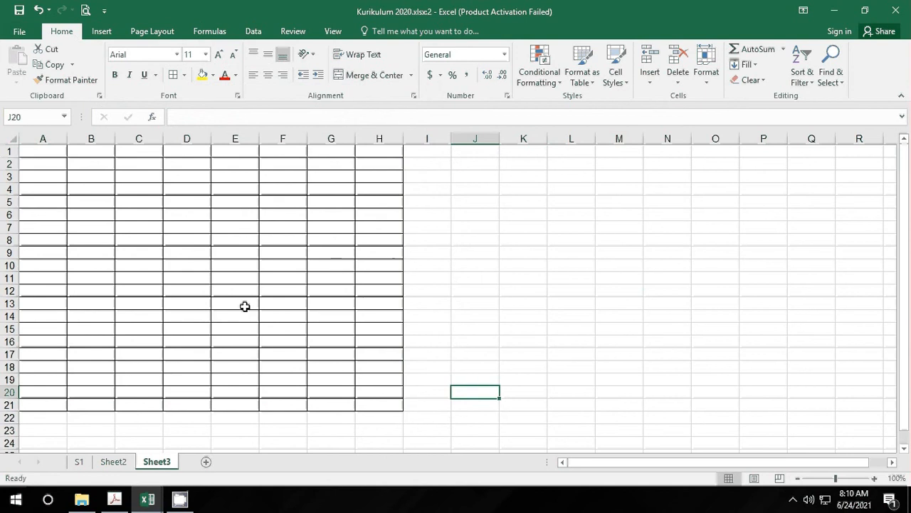
Go back to Sheet2 and view the sort and filter options of the table's Column2
{"action": "left_click", "coordinate": [118, 460]}
{"action": "left_click", "coordinate": [164, 204]}
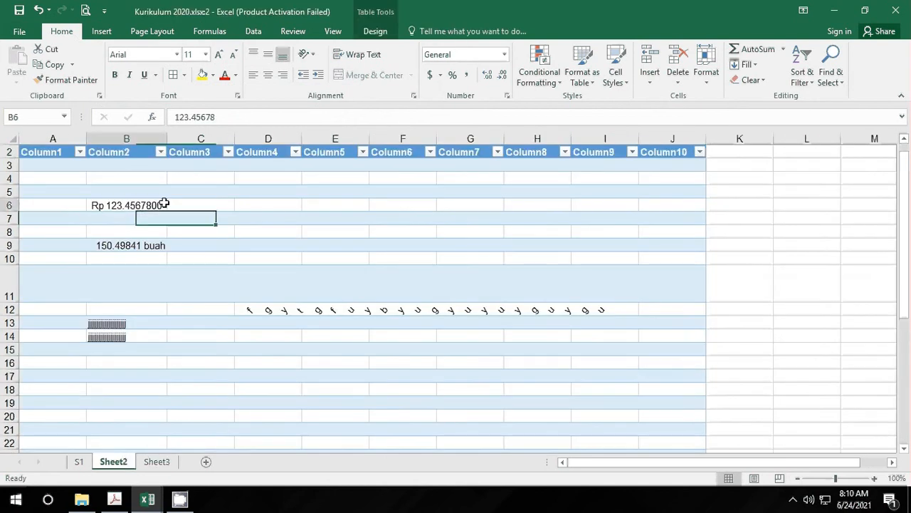
{"action": "left_click", "coordinate": [162, 153]}
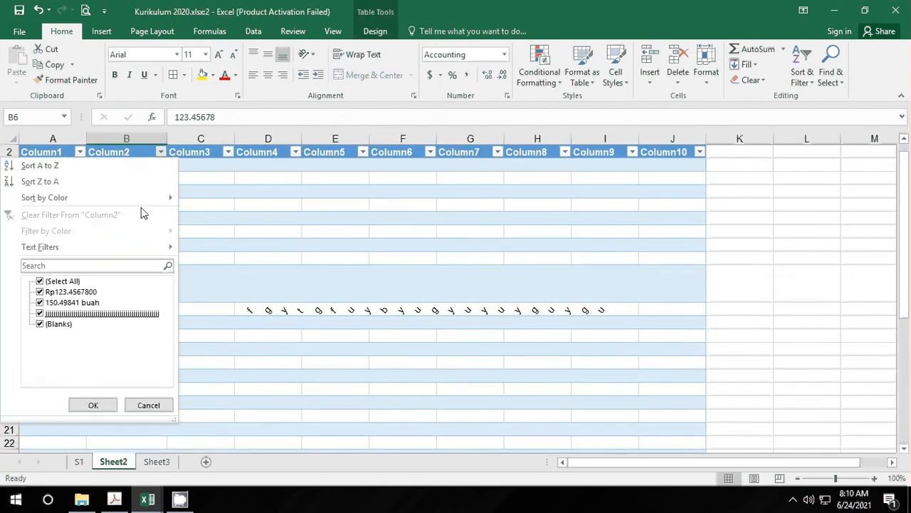
{"action": "left_click", "coordinate": [383, 170]}
Sort the table on Sheet2 by Column5 from Z to A
{"action": "left_click", "coordinate": [371, 153]}
{"action": "left_click", "coordinate": [363, 151]}
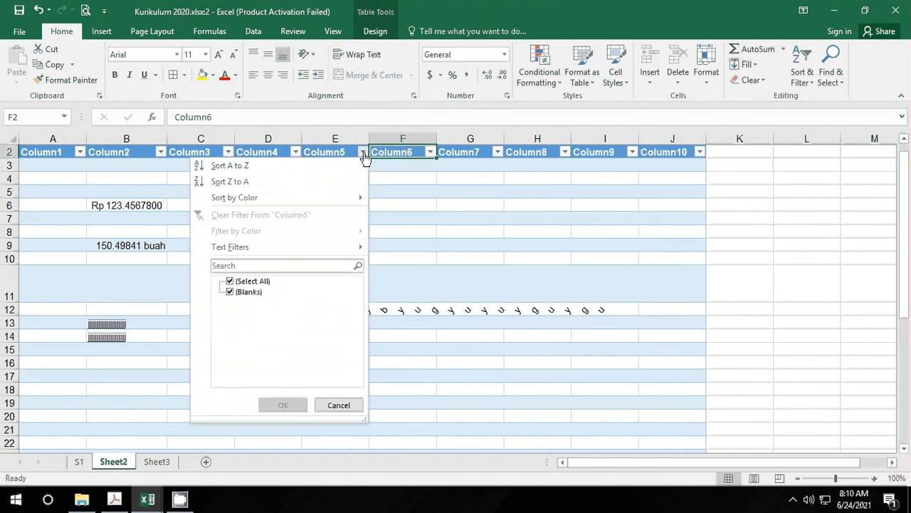
{"action": "left_click", "coordinate": [324, 182]}
{"action": "left_click", "coordinate": [500, 220]}
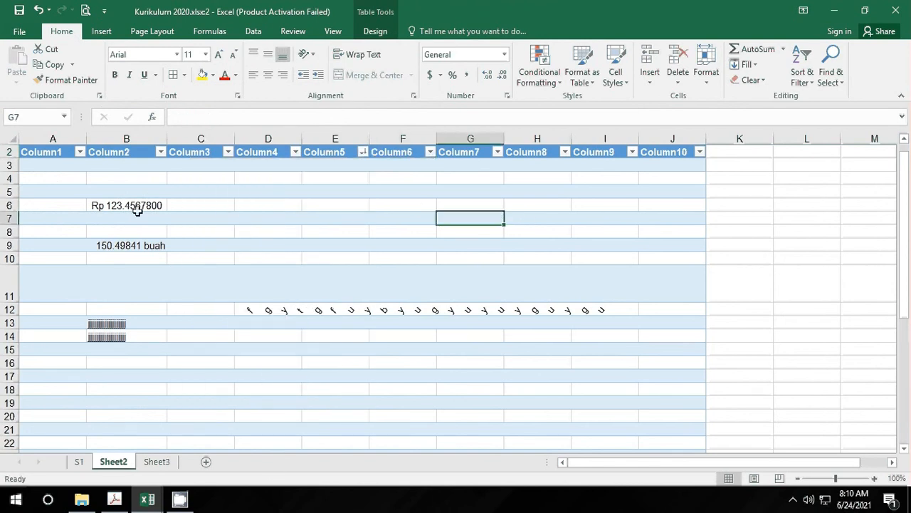
{"action": "left_click", "coordinate": [334, 33]}
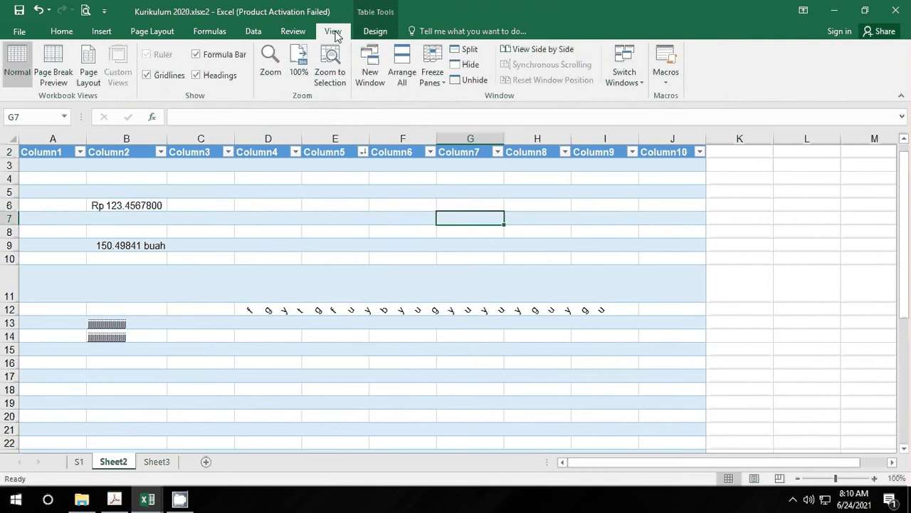
{"action": "left_click", "coordinate": [375, 32]}
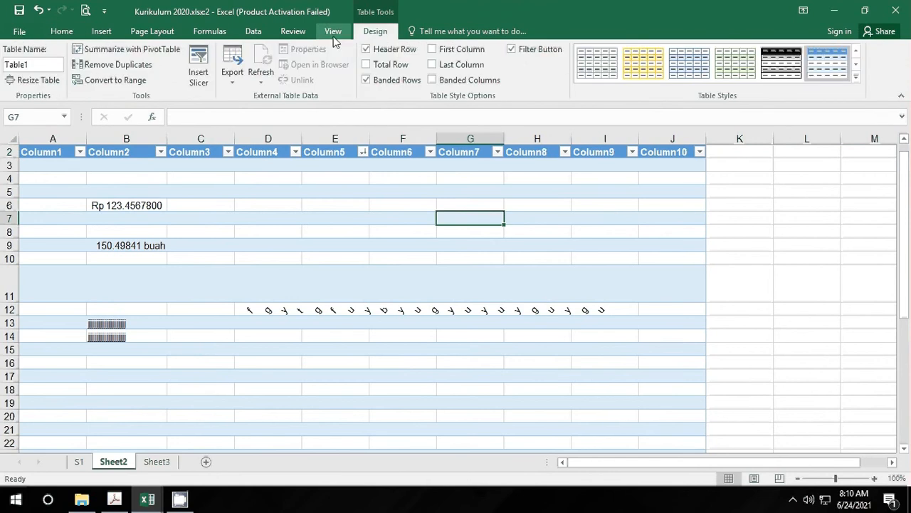
{"action": "left_click", "coordinate": [113, 36]}
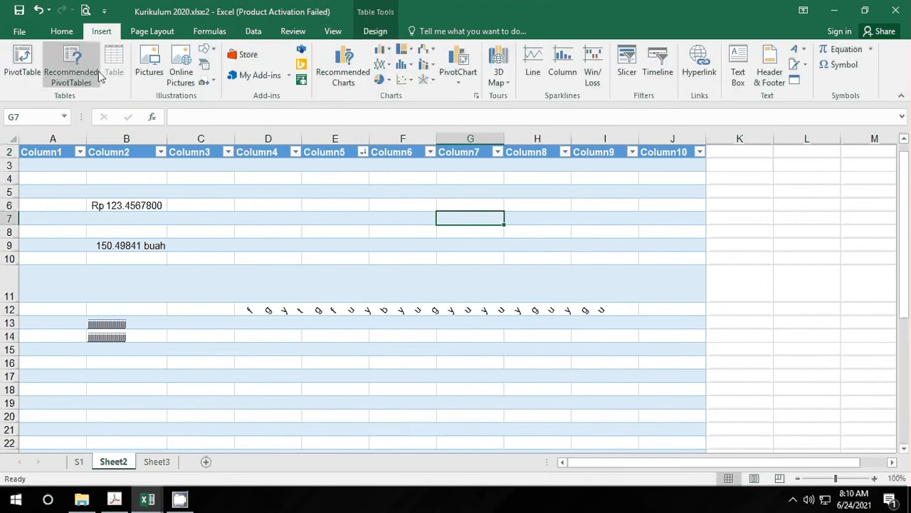
Return to Sheet3, and switch to the Kurikulum 2020.xlsx:1 window with the course list on sheet S1
{"action": "left_click", "coordinate": [157, 462]}
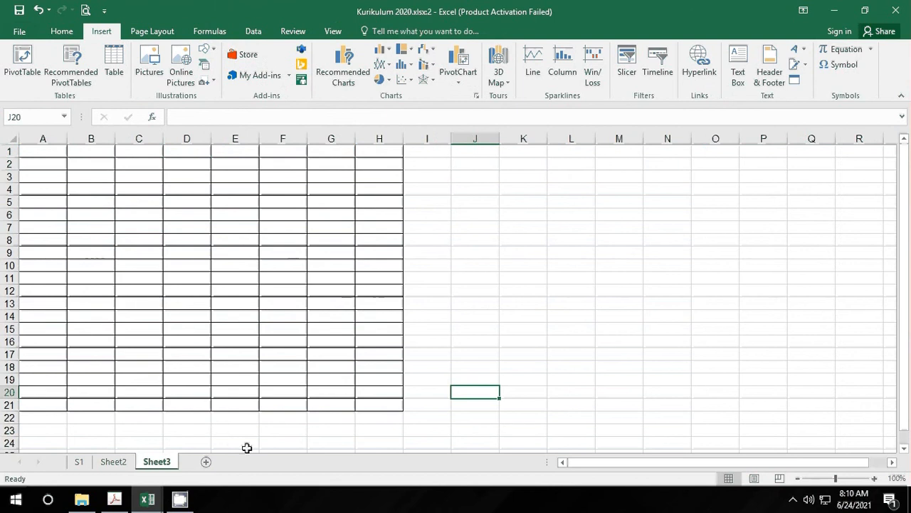
{"action": "left_click", "coordinate": [427, 252]}
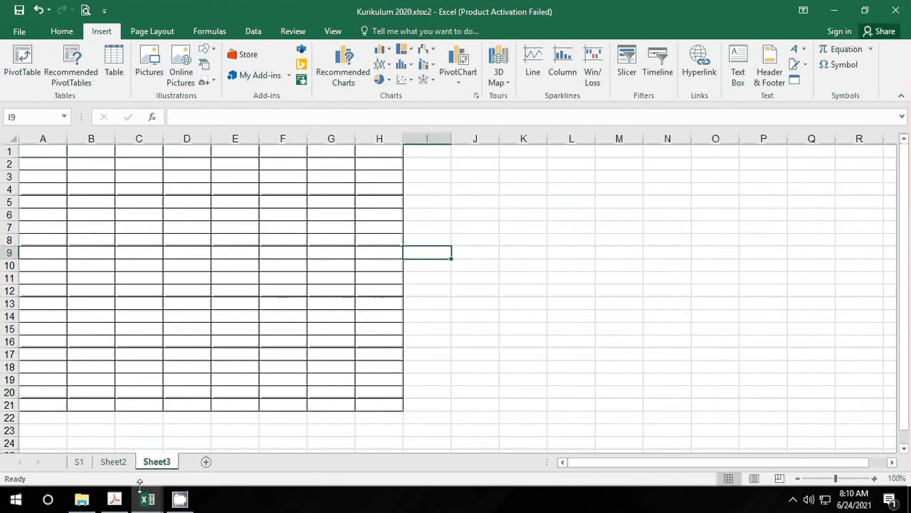
{"action": "mouse_move", "coordinate": [144, 474]}
{"action": "left_click", "coordinate": [214, 436]}
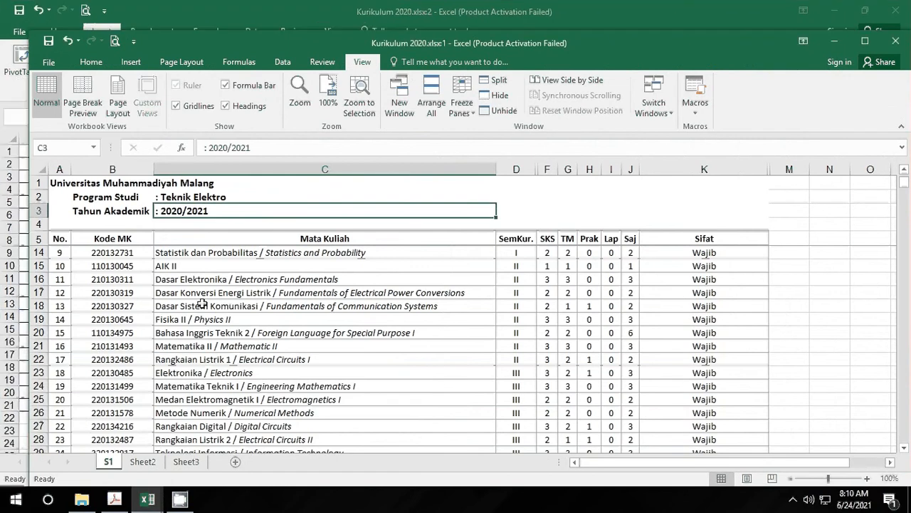
{"action": "left_click", "coordinate": [203, 304]}
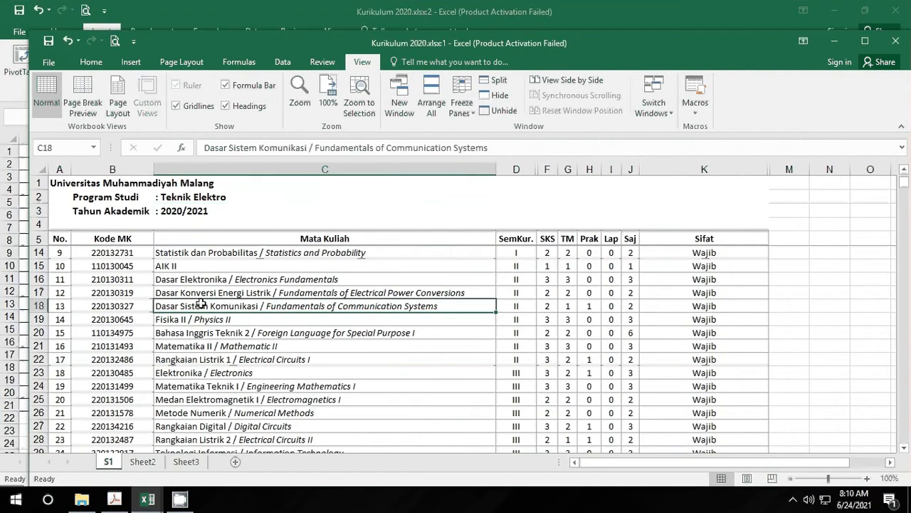
Delete the Kode MK entry in cell B14 for the Statistik dan Probabilitas course
{"action": "left_click", "coordinate": [139, 253]}
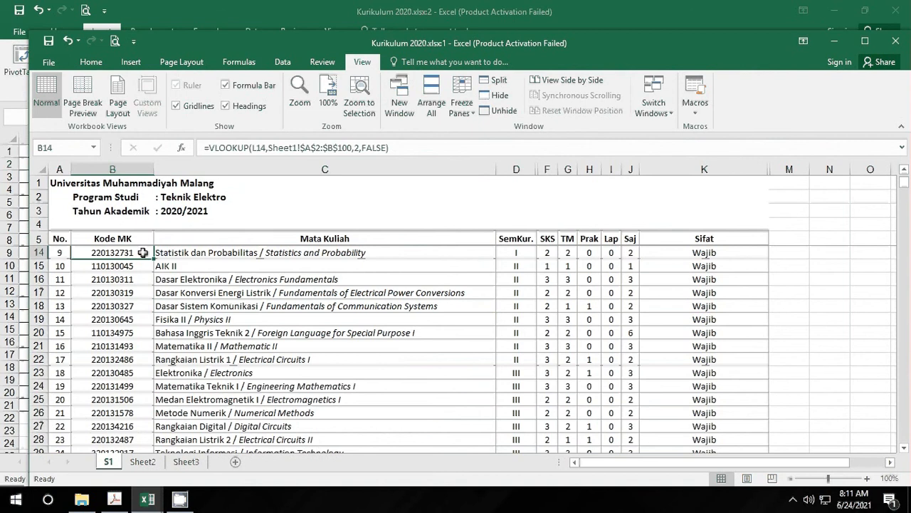
{"action": "key", "text": "Delete"}
{"action": "left_click", "coordinate": [223, 297]}
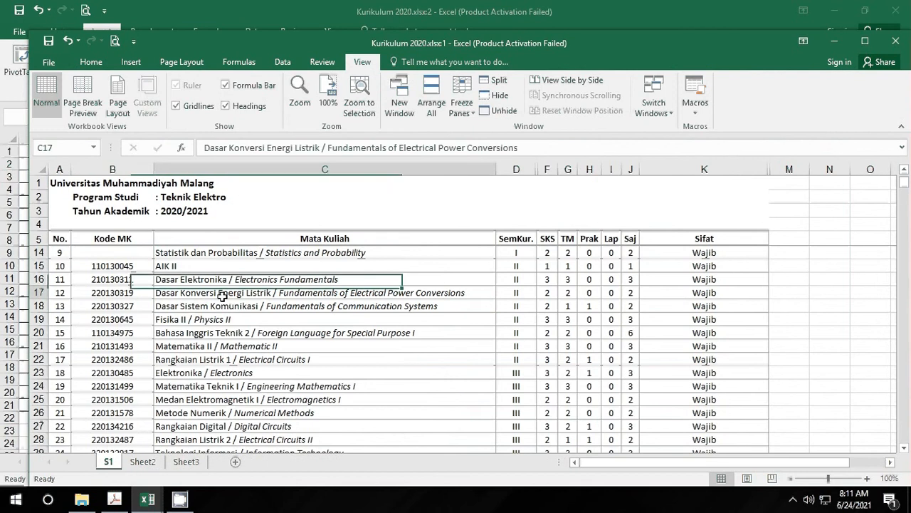
Remove the Kode MK entry in cell B16 for Dasar Elektronika using Clear Contents
{"action": "left_click", "coordinate": [130, 255]}
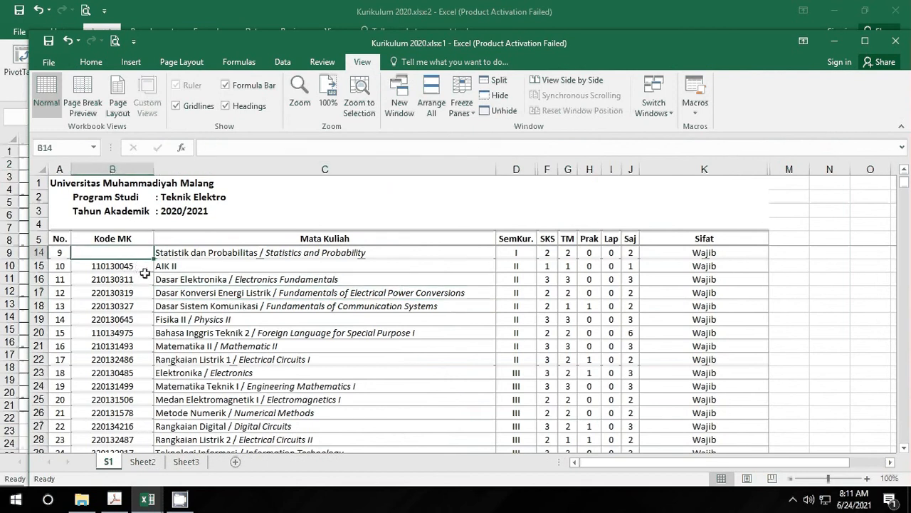
{"action": "left_click", "coordinate": [144, 277]}
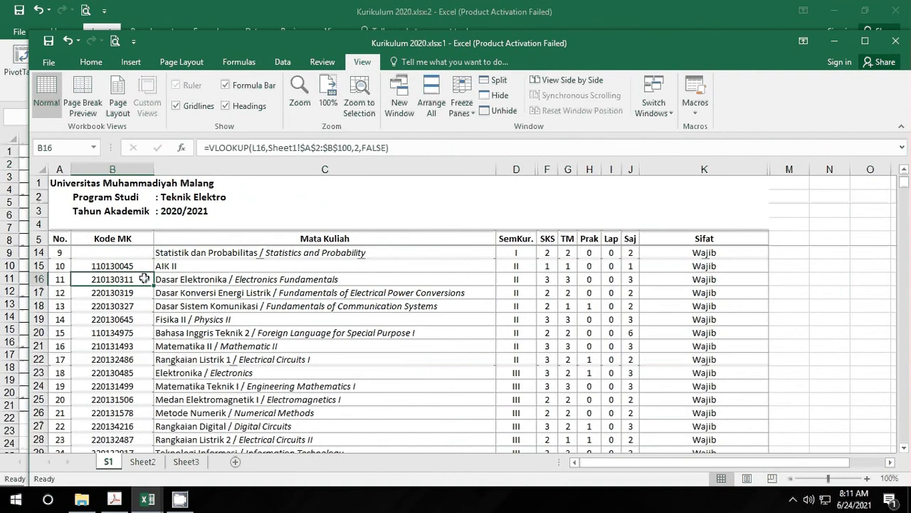
{"action": "right_click", "coordinate": [144, 280]}
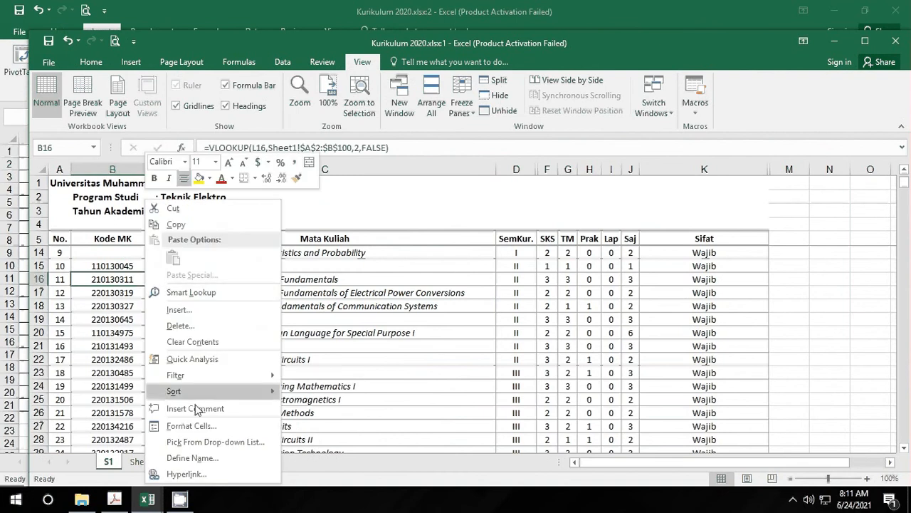
{"action": "left_click", "coordinate": [217, 343]}
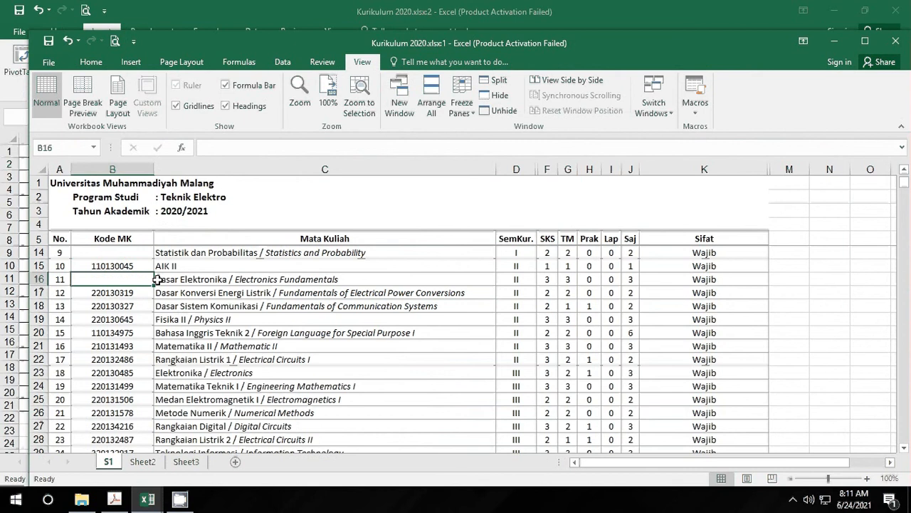
{"action": "left_click", "coordinate": [157, 319]}
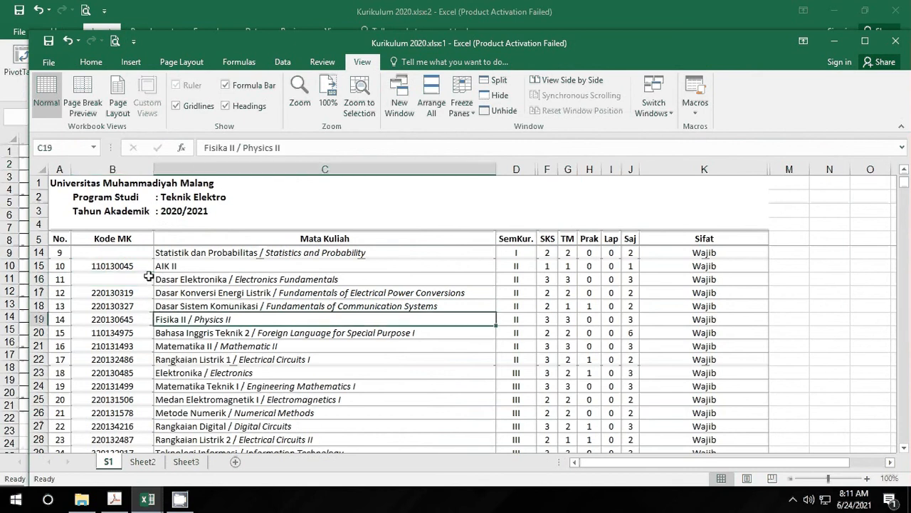
Maximize the workbook window and apply All Borders to the course list range A5:K21 on sheet S1
{"action": "left_click", "coordinate": [137, 301]}
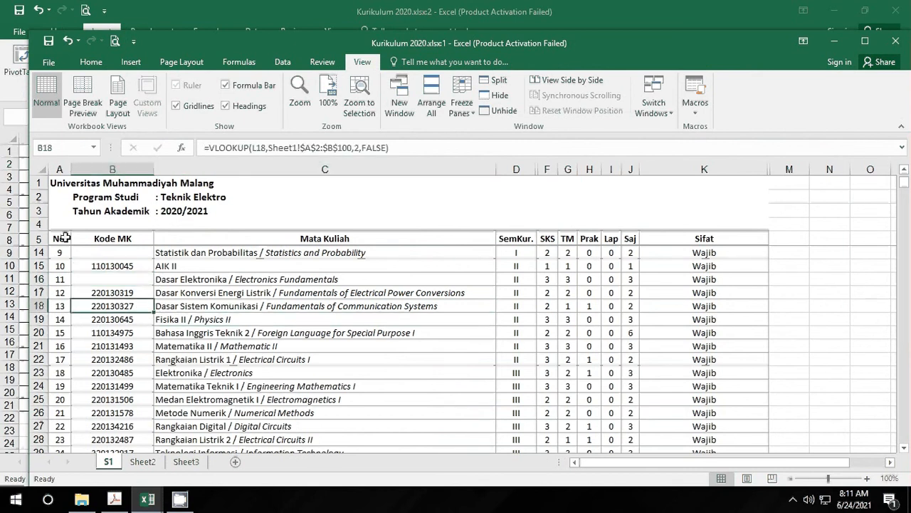
{"action": "left_click_drag", "start_coordinate": [60, 238], "coordinate": [733, 450]}
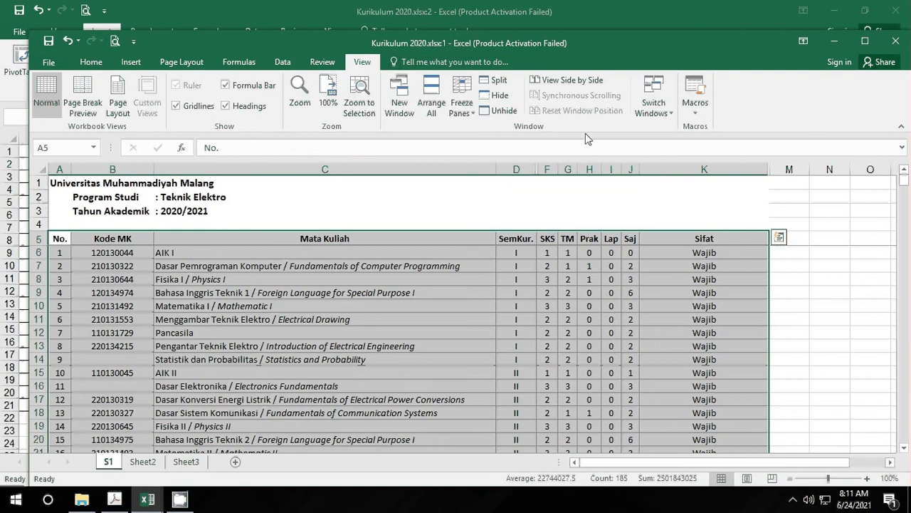
{"action": "left_click", "coordinate": [865, 40]}
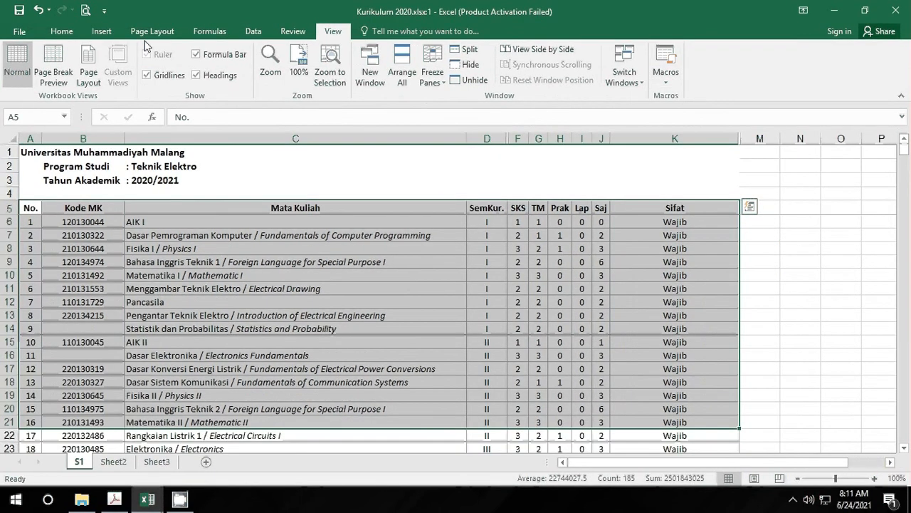
{"action": "left_click", "coordinate": [61, 32]}
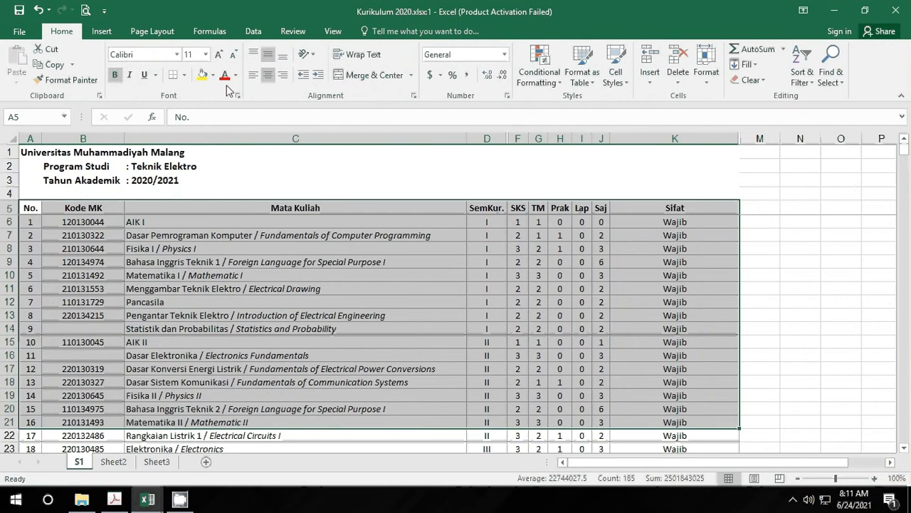
{"action": "left_click", "coordinate": [184, 74]}
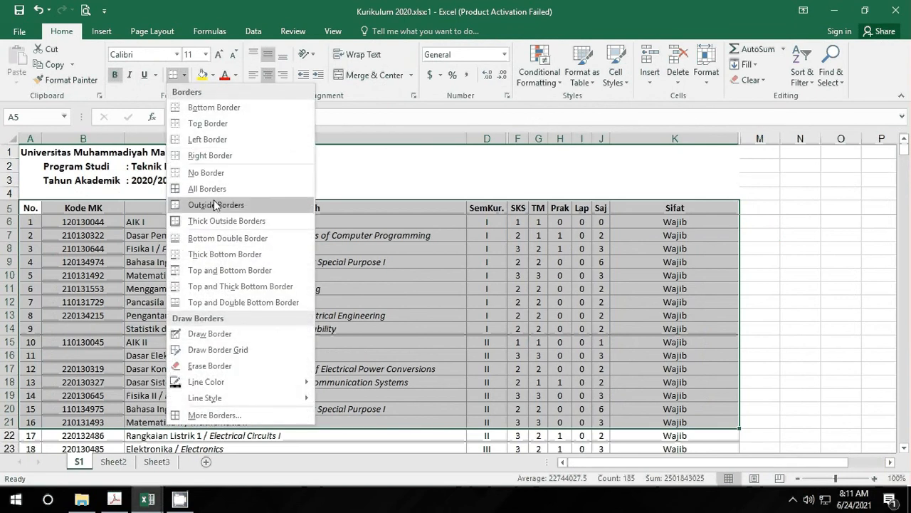
{"action": "left_click", "coordinate": [206, 189]}
{"action": "left_click", "coordinate": [228, 316]}
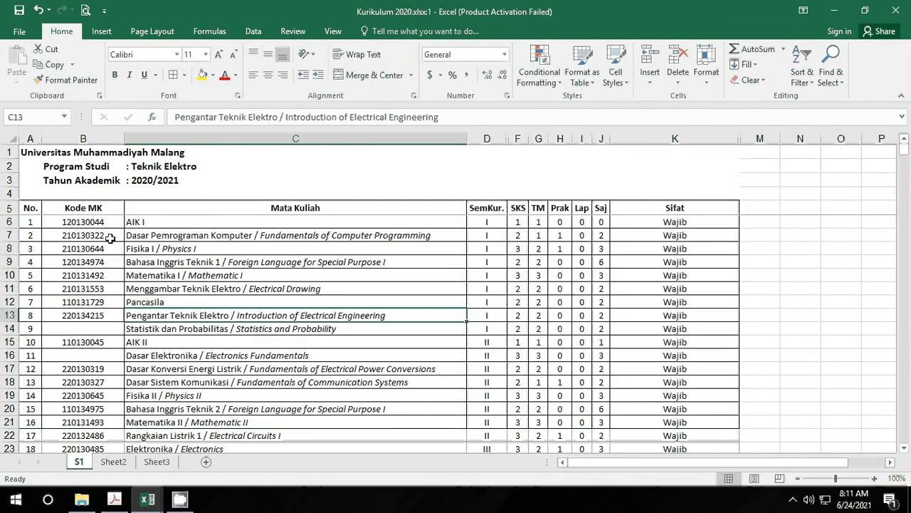
Delete the Kode MK entry in cell B7 for the Dasar Pemrograman Komputer course
{"action": "left_click", "coordinate": [110, 235]}
{"action": "key", "text": "Delete"}
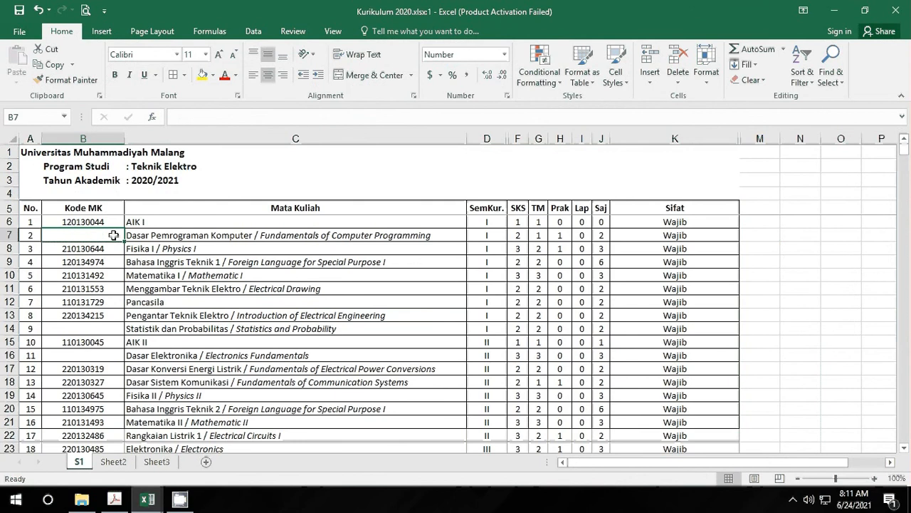
Clear the contents of the Kode MK cell B9 for the Bahasa Inggris Teknik 1 course
{"action": "left_click", "coordinate": [133, 299]}
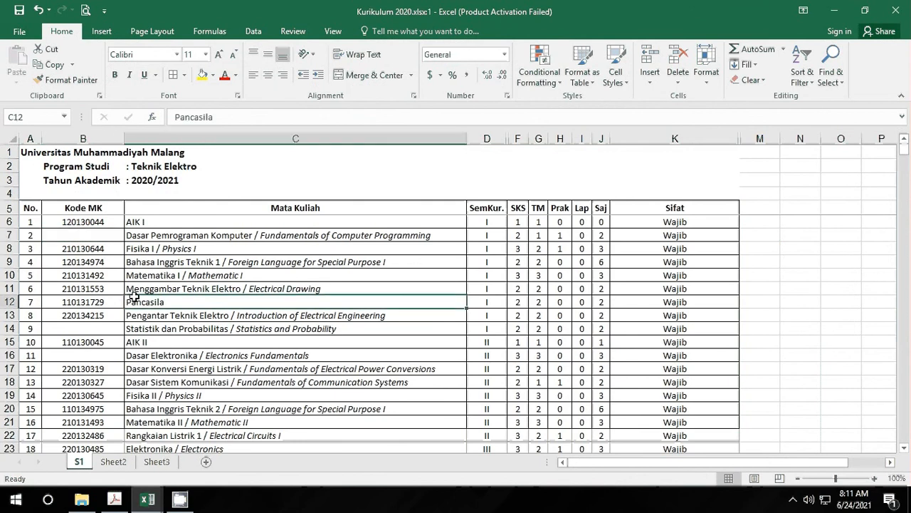
{"action": "left_click", "coordinate": [97, 268]}
{"action": "right_click", "coordinate": [95, 265]}
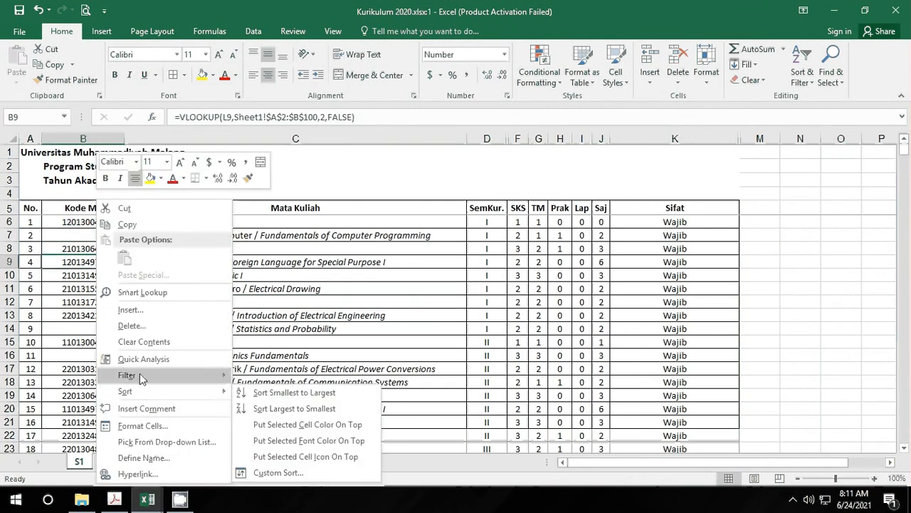
{"action": "left_click", "coordinate": [143, 342]}
{"action": "left_click", "coordinate": [222, 299]}
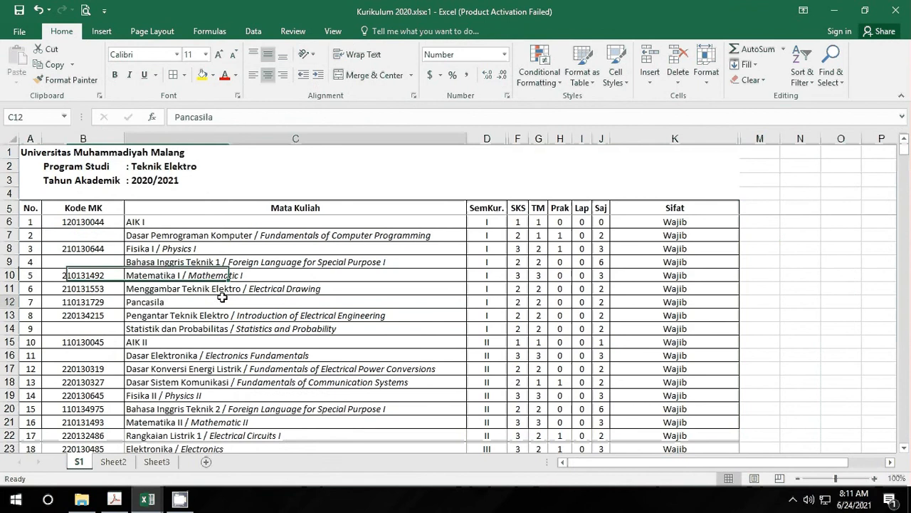
{"action": "left_click", "coordinate": [103, 263]}
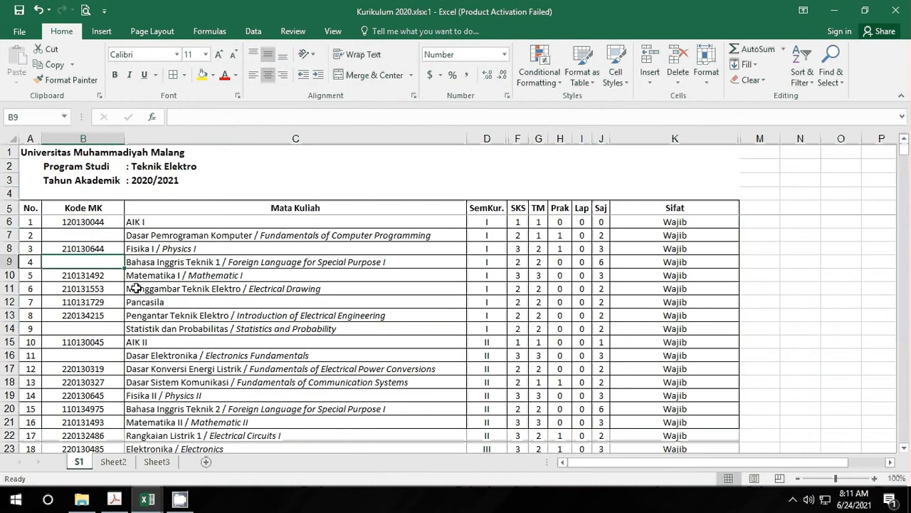
Delete the Kode MK entries in cells B11:B13, from Menggambar Teknik Elektro to Pengantar Teknik Elektro
{"action": "left_click", "coordinate": [117, 304]}
{"action": "left_click", "coordinate": [103, 289]}
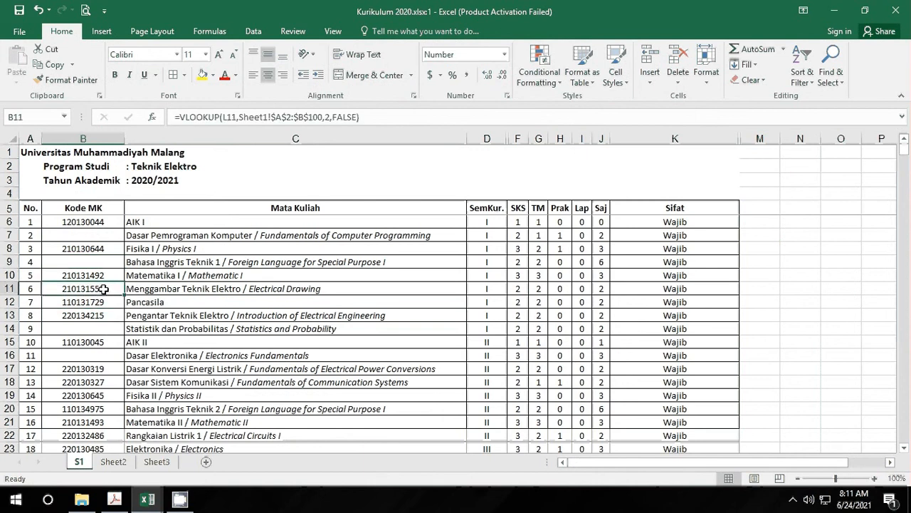
{"action": "left_click_drag", "start_coordinate": [103, 288], "coordinate": [112, 314]}
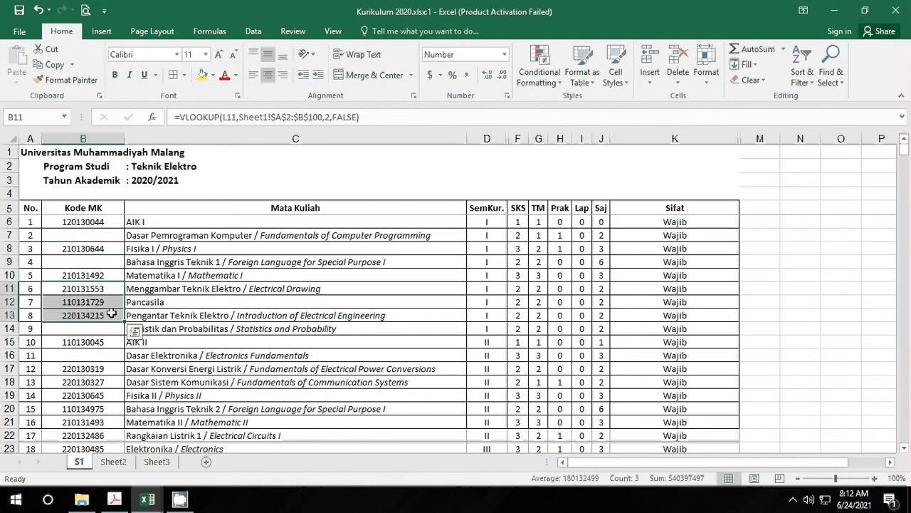
{"action": "right_click", "coordinate": [112, 311]}
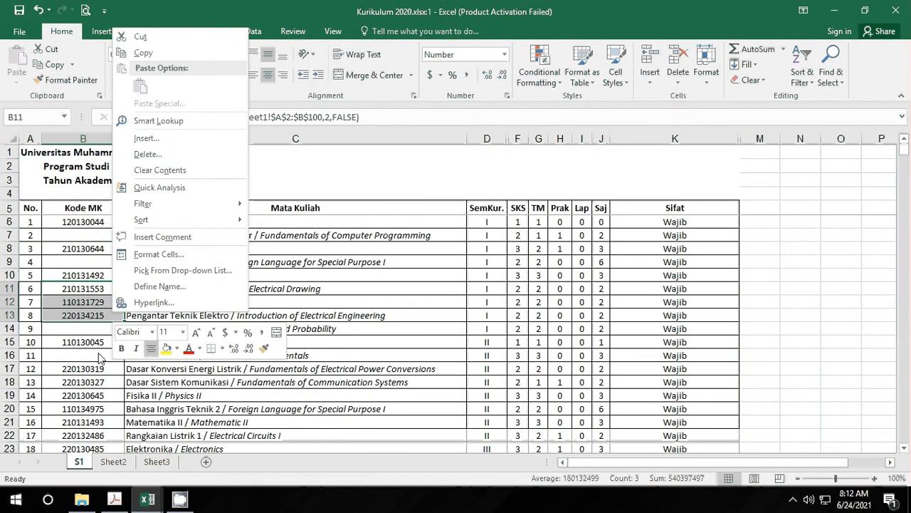
{"action": "key", "text": "Escape"}
{"action": "left_click_drag", "start_coordinate": [82, 286], "coordinate": [82, 314]}
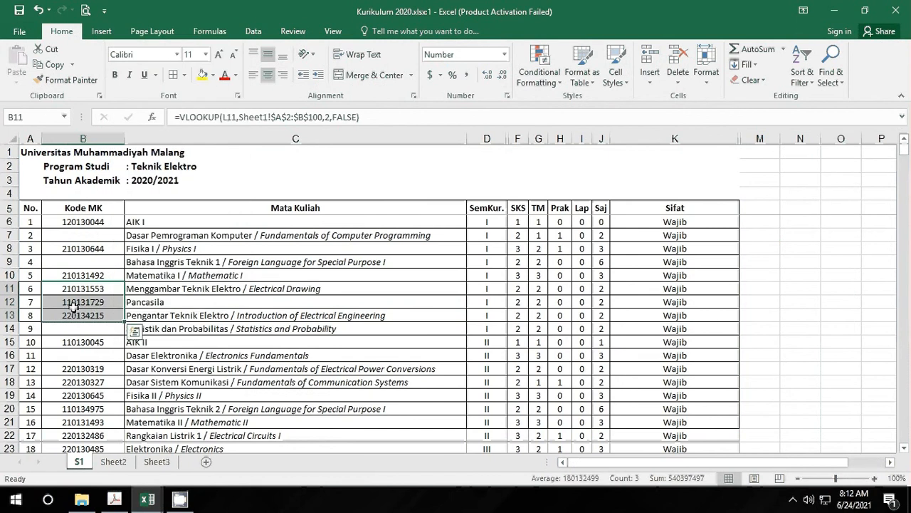
{"action": "key", "text": "Delete"}
{"action": "left_click", "coordinate": [220, 286]}
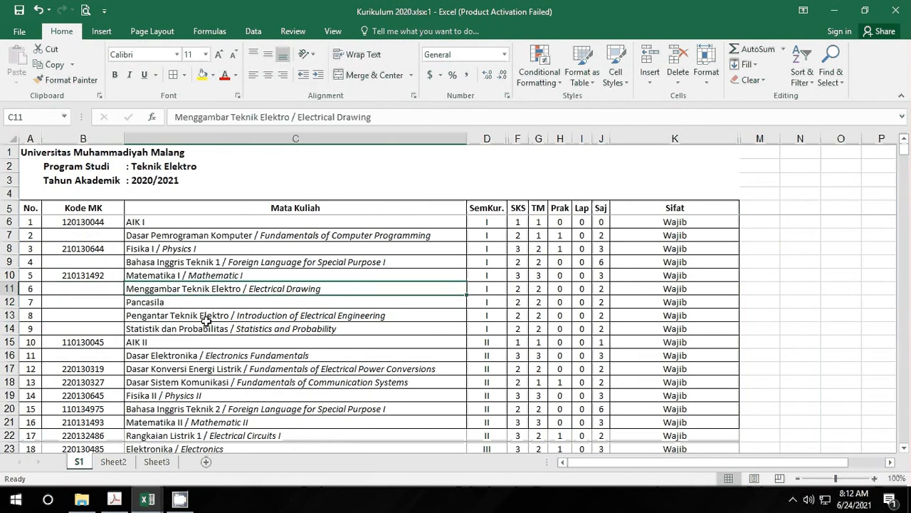
Remove the Kode MK entries in cells B17:B20 using Clear Contents
{"action": "left_click_drag", "start_coordinate": [80, 371], "coordinate": [92, 409]}
{"action": "right_click", "coordinate": [92, 409]}
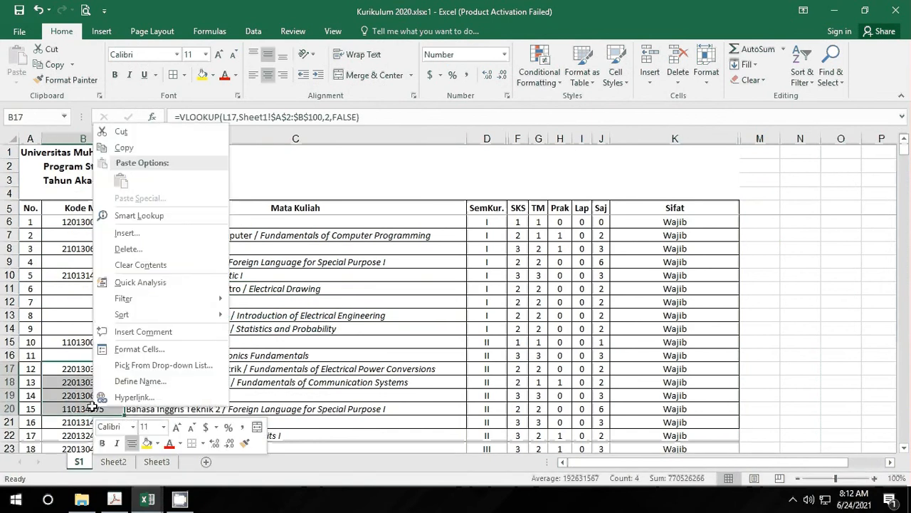
{"action": "left_click", "coordinate": [146, 267]}
{"action": "left_click", "coordinate": [147, 396]}
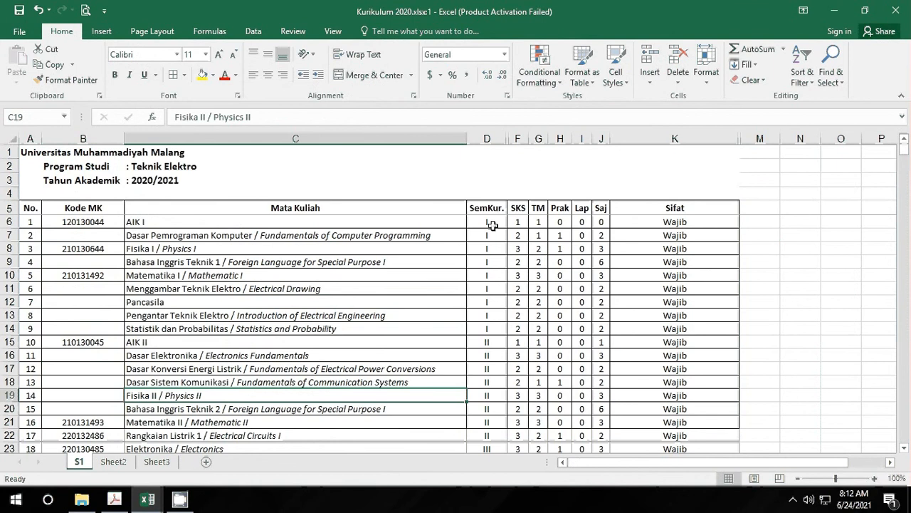
Erase the borders of the SemKur. to Prak cells in rows 6 to 9 with Erase Border, leaving erase mode when done
{"action": "left_click_drag", "start_coordinate": [492, 225], "coordinate": [533, 257]}
{"action": "right_click", "coordinate": [532, 257]}
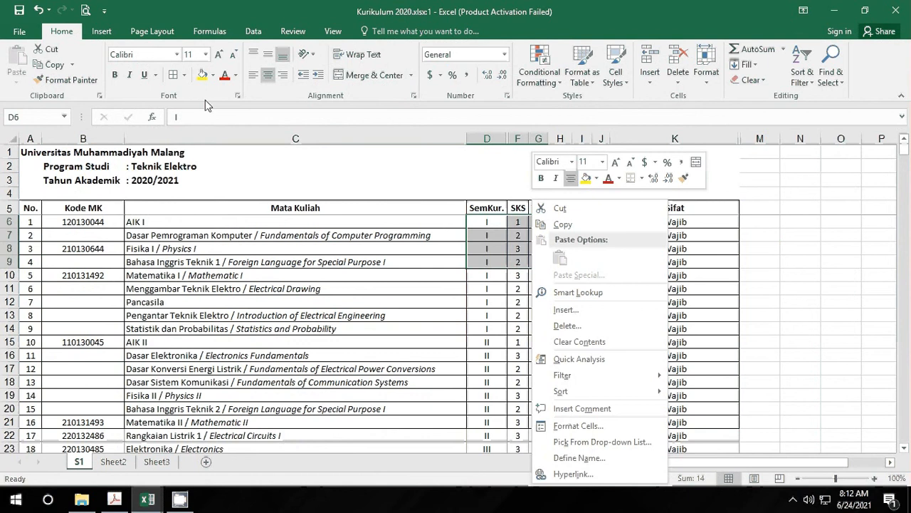
{"action": "left_click", "coordinate": [190, 82]}
{"action": "left_click", "coordinate": [185, 75]}
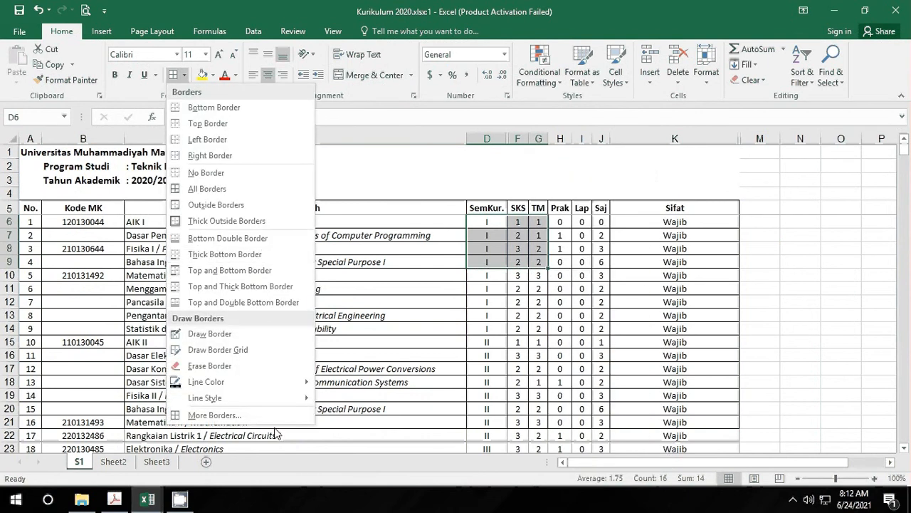
{"action": "left_click", "coordinate": [277, 367]}
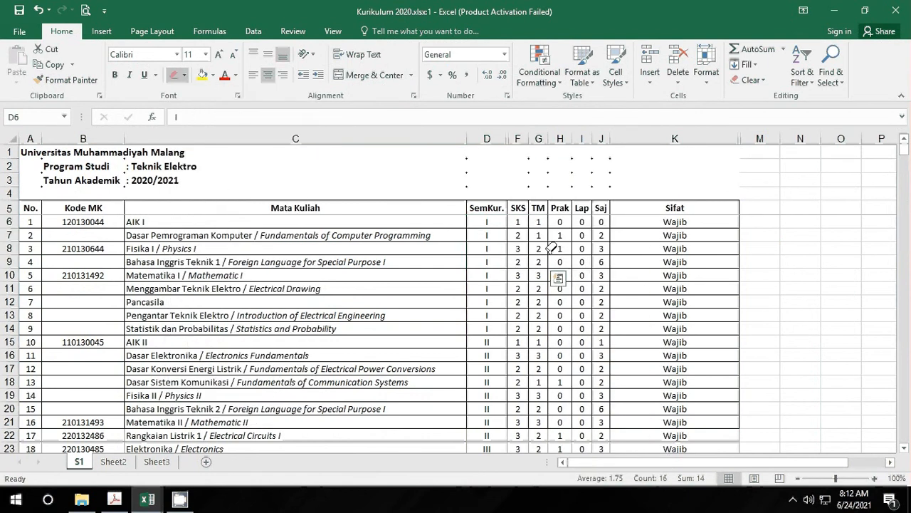
{"action": "mouse_move", "coordinate": [497, 222]}
{"action": "left_mouse_down"}
{"action": "mouse_move", "coordinate": [501, 251]}
{"action": "mouse_move", "coordinate": [549, 255]}
{"action": "mouse_move", "coordinate": [560, 244]}
{"action": "mouse_move", "coordinate": [579, 266]}
{"action": "left_mouse_up"}
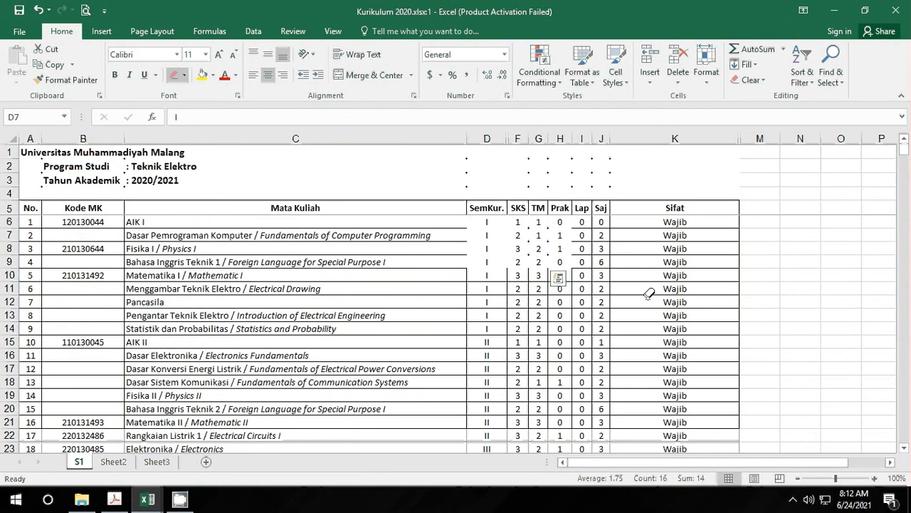
{"action": "left_click", "coordinate": [187, 76]}
{"action": "left_click", "coordinate": [187, 76]}
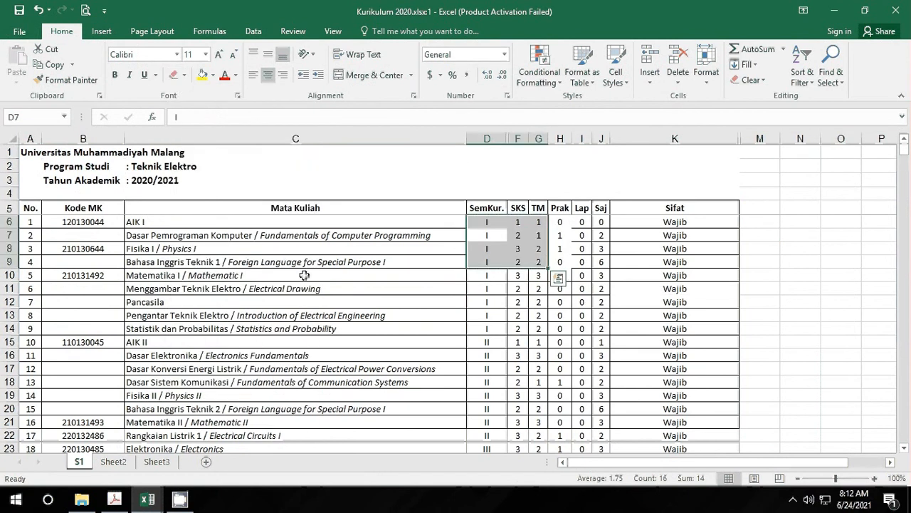
{"action": "left_click", "coordinate": [487, 396]}
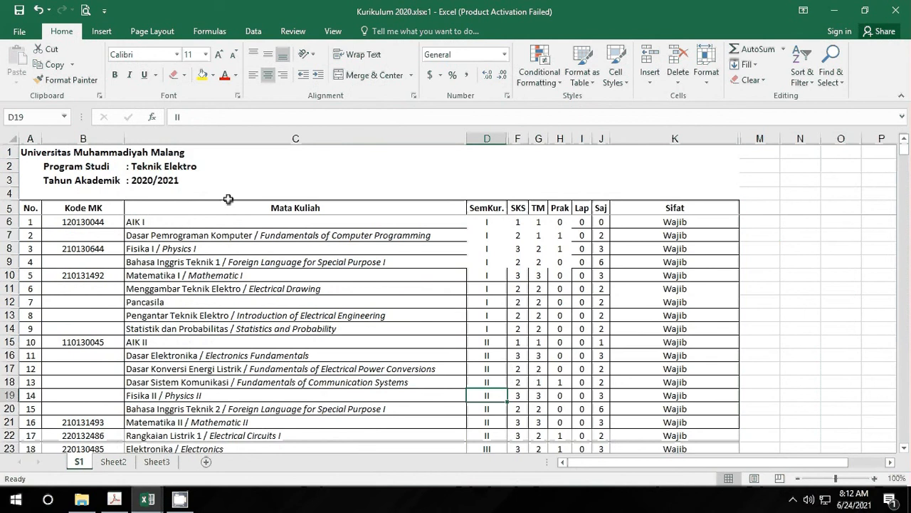
Delete cell C7 containing Dasar Pemrograman Komputer, shifting the cells below it up
{"action": "left_click", "coordinate": [174, 223]}
{"action": "left_click", "coordinate": [162, 239]}
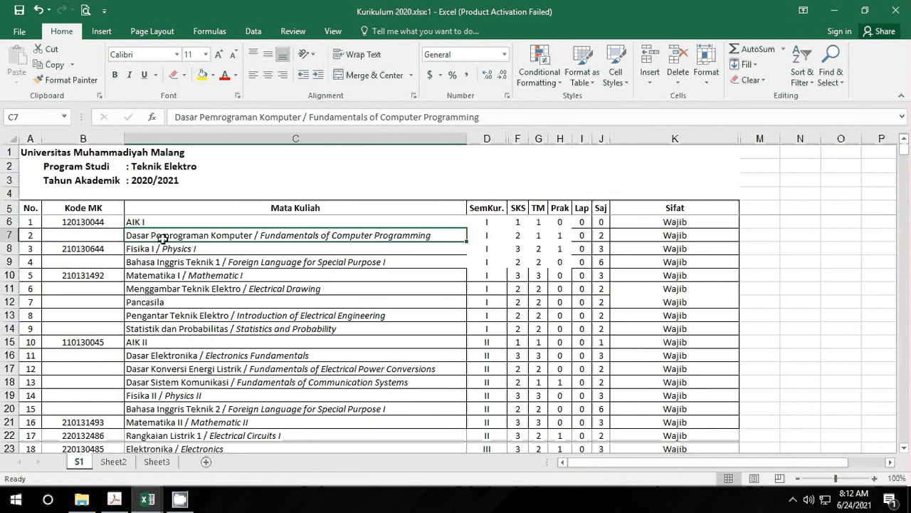
{"action": "right_click", "coordinate": [165, 238]}
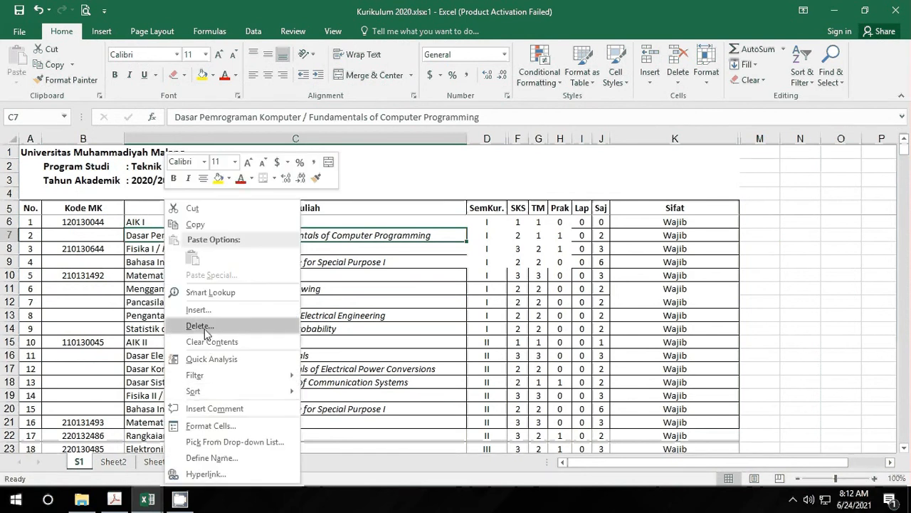
{"action": "left_click", "coordinate": [202, 326]}
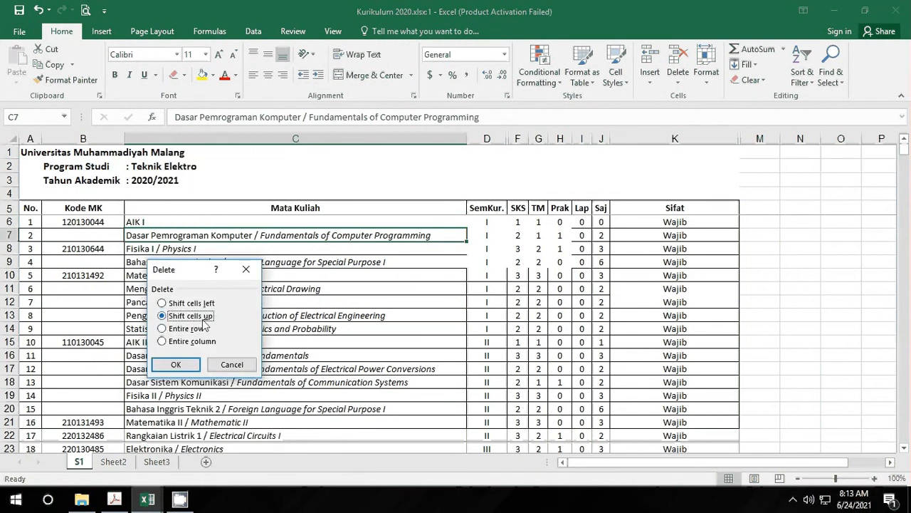
{"action": "left_click", "coordinate": [181, 364]}
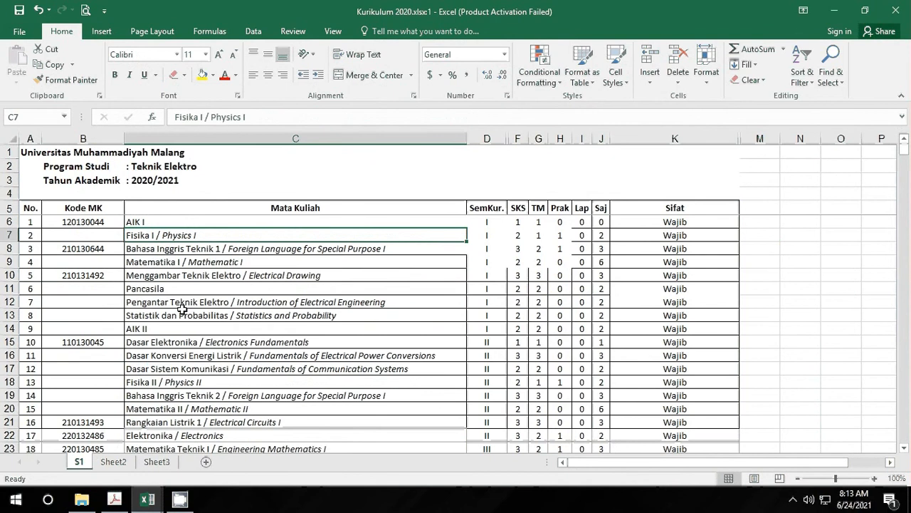
Delete cell C13 containing Statistik dan Probabilitas with the Shift cells left option
{"action": "right_click", "coordinate": [205, 316]}
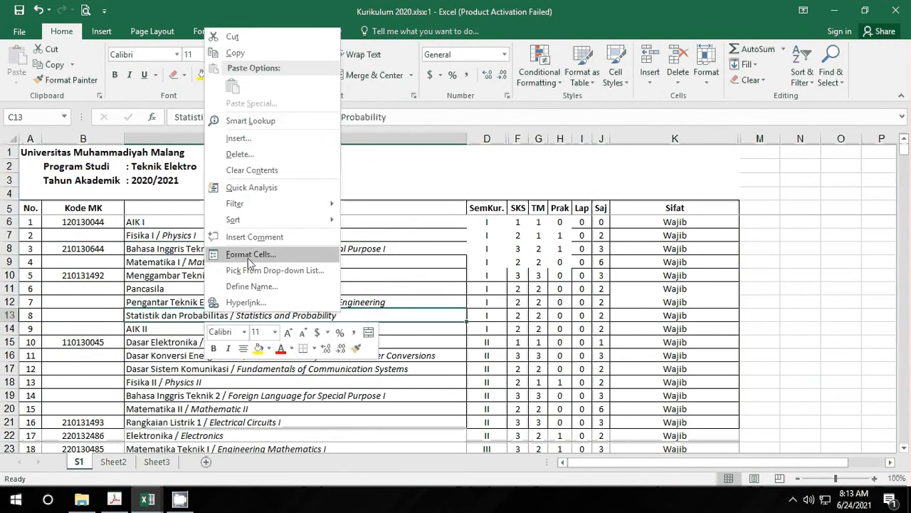
{"action": "left_click", "coordinate": [261, 154]}
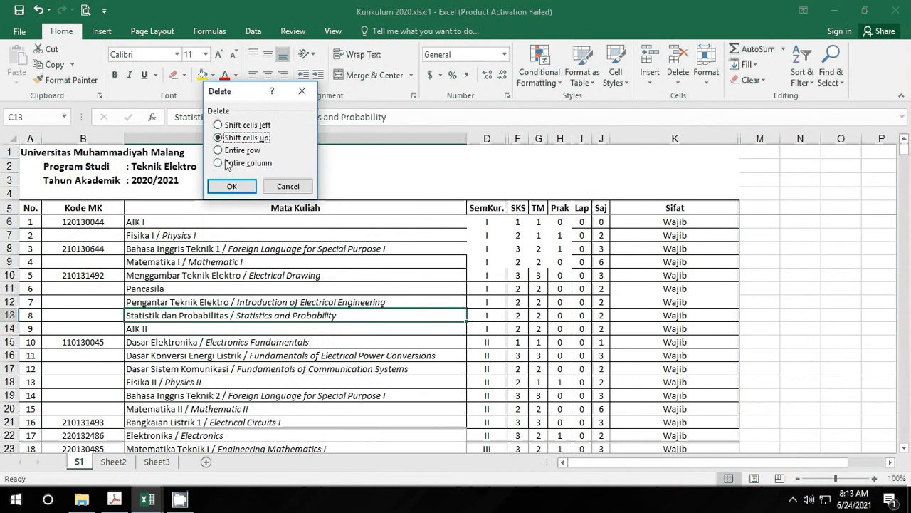
{"action": "left_click", "coordinate": [231, 125]}
{"action": "left_click", "coordinate": [231, 186]}
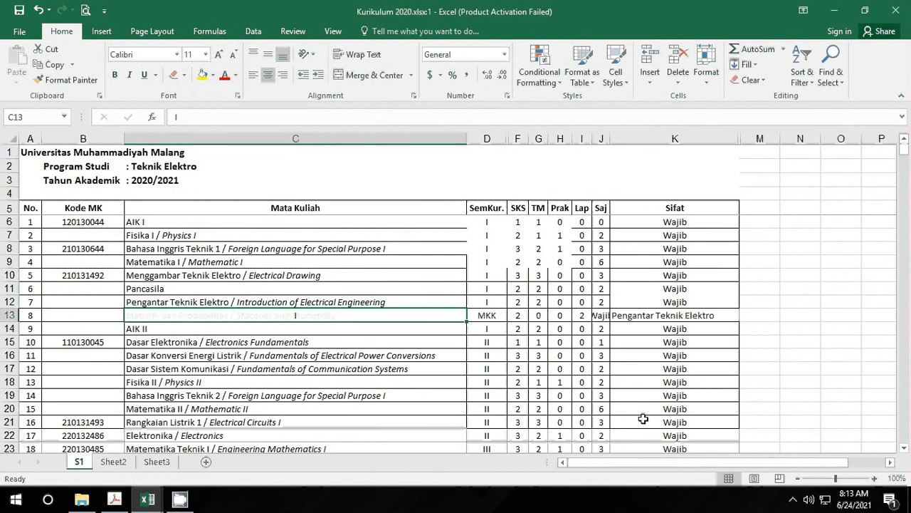
Select the course names in C15:C18 and review the available Clear options without applying any
{"action": "left_click", "coordinate": [282, 365]}
{"action": "left_click_drag", "start_coordinate": [285, 342], "coordinate": [292, 380]}
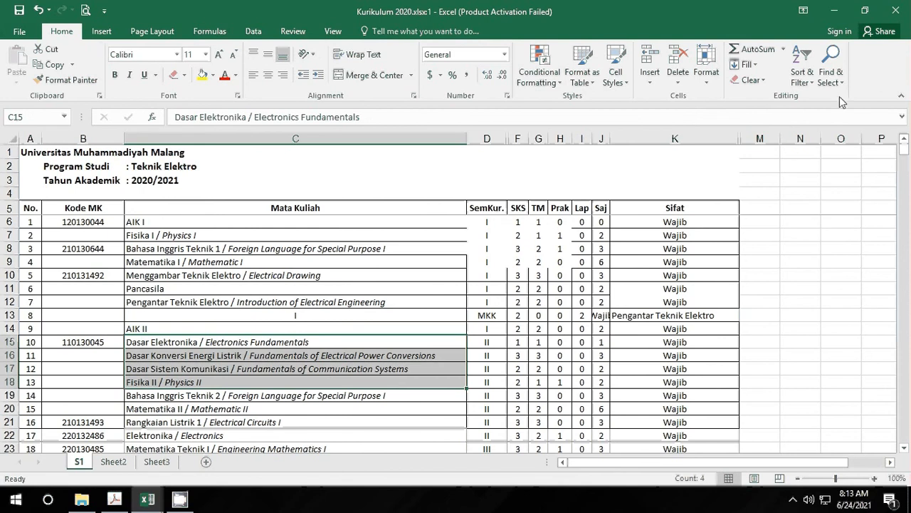
{"action": "left_click", "coordinate": [766, 81]}
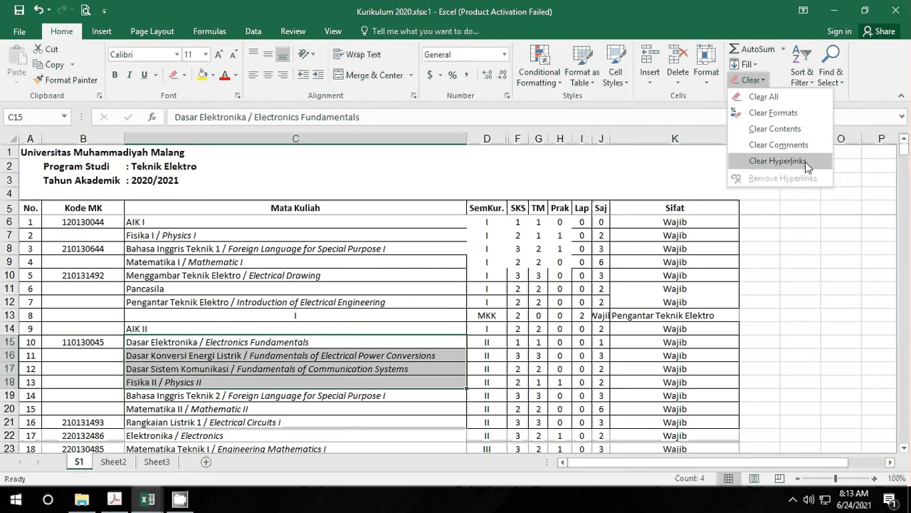
{"action": "left_click", "coordinate": [407, 408]}
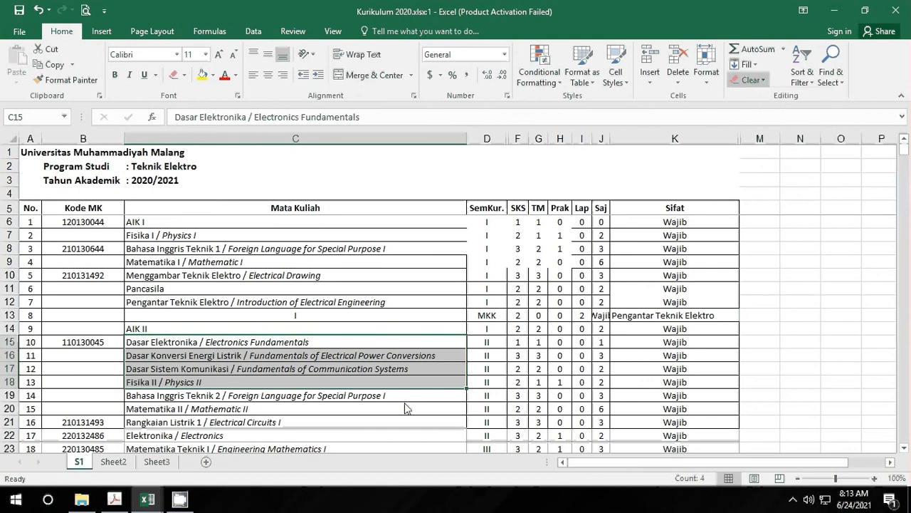
{"action": "left_click", "coordinate": [135, 221]}
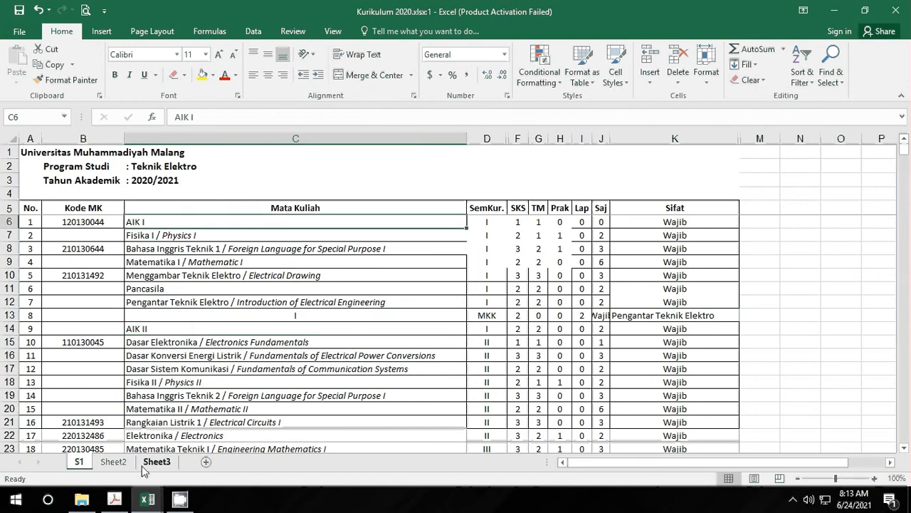
Switch to the second Kurikulum 2020 workbook window and enter 465654 in L7 and 45456456 in L8 on Sheet3
{"action": "left_click", "coordinate": [148, 501]}
{"action": "left_click", "coordinate": [184, 454]}
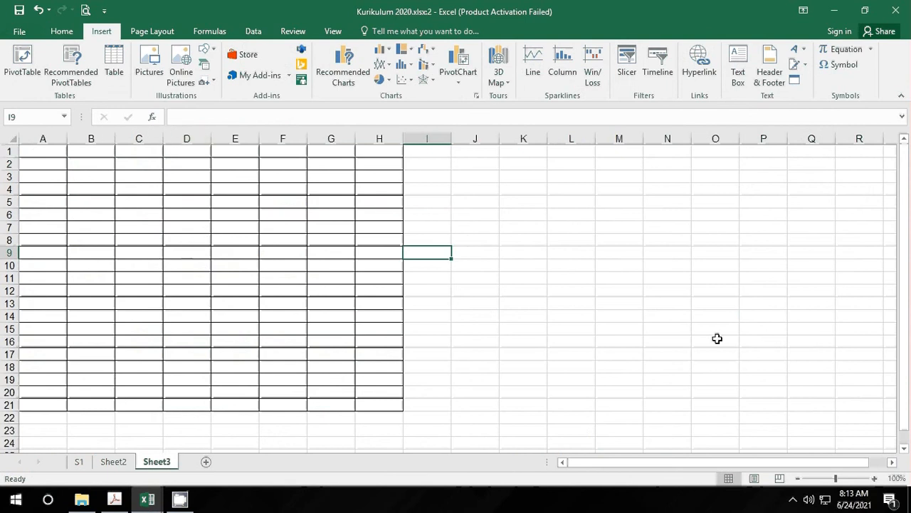
{"action": "left_click", "coordinate": [574, 222]}
{"action": "type", "text": "465654"}
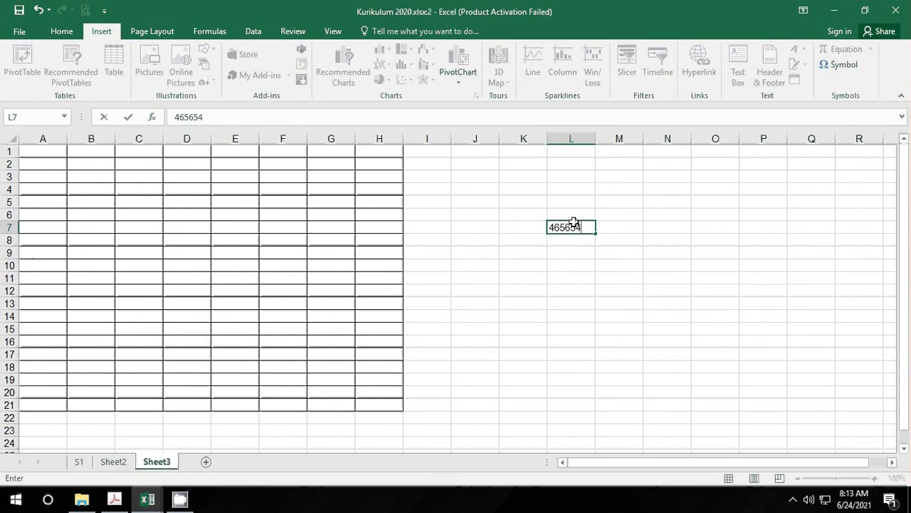
{"action": "key", "text": "Return"}
{"action": "type", "text": "45456456"}
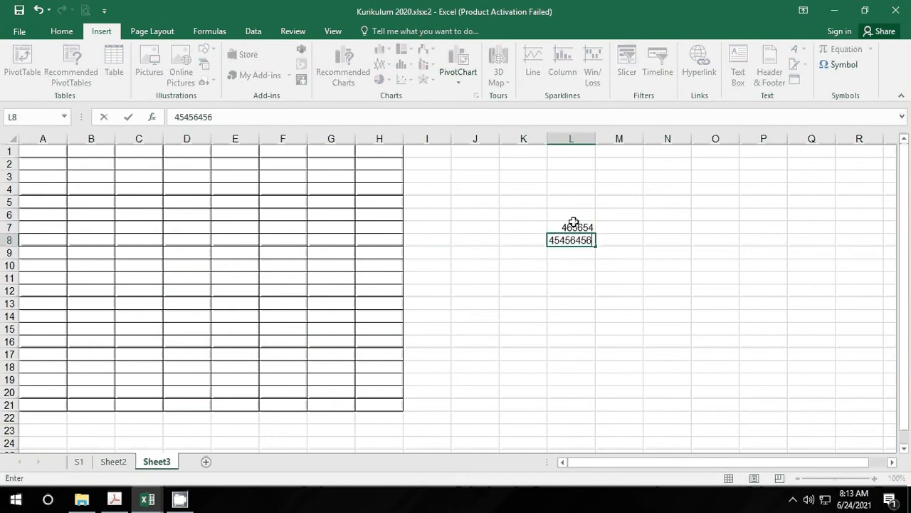
{"action": "key", "text": "Return"}
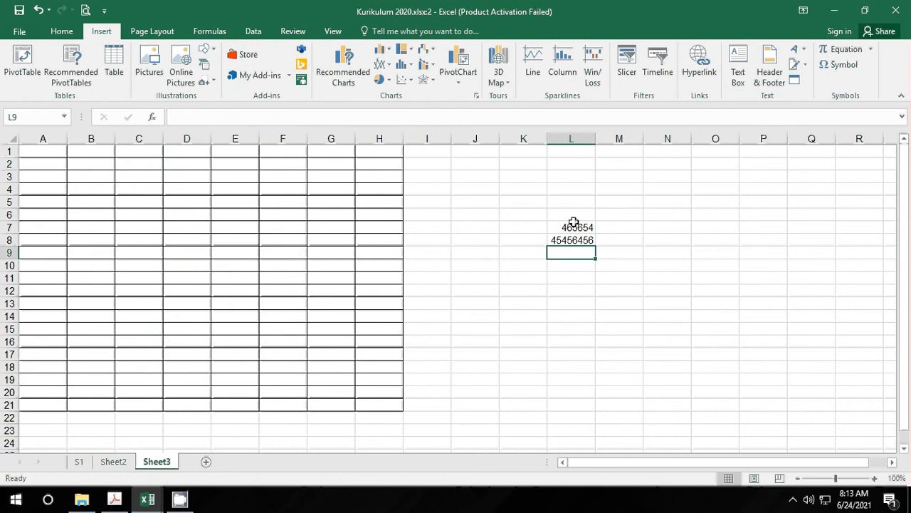
Add L7 and L8 in cell L9 with the formula =L7+L8
{"action": "type", "text": "="}
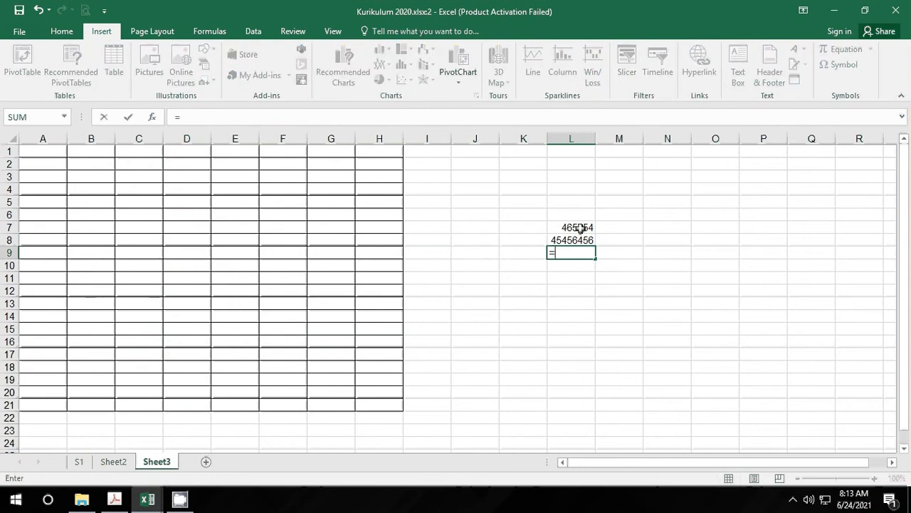
{"action": "left_click", "coordinate": [579, 227]}
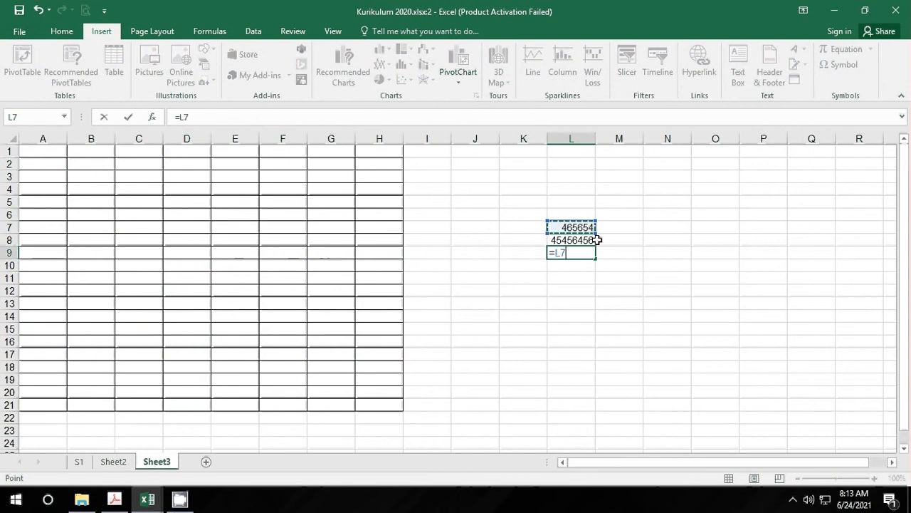
{"action": "type", "text": "+"}
{"action": "left_click", "coordinate": [581, 240]}
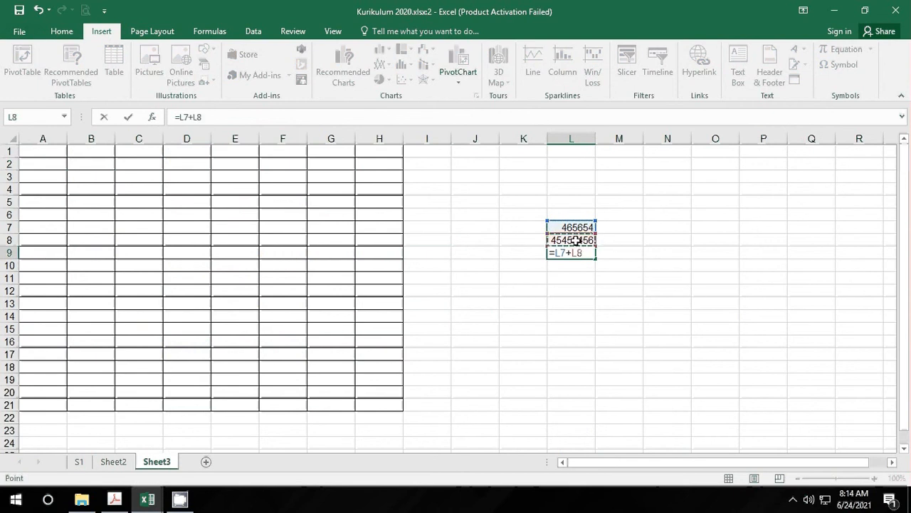
{"action": "key", "text": "Return"}
{"action": "left_click", "coordinate": [631, 263]}
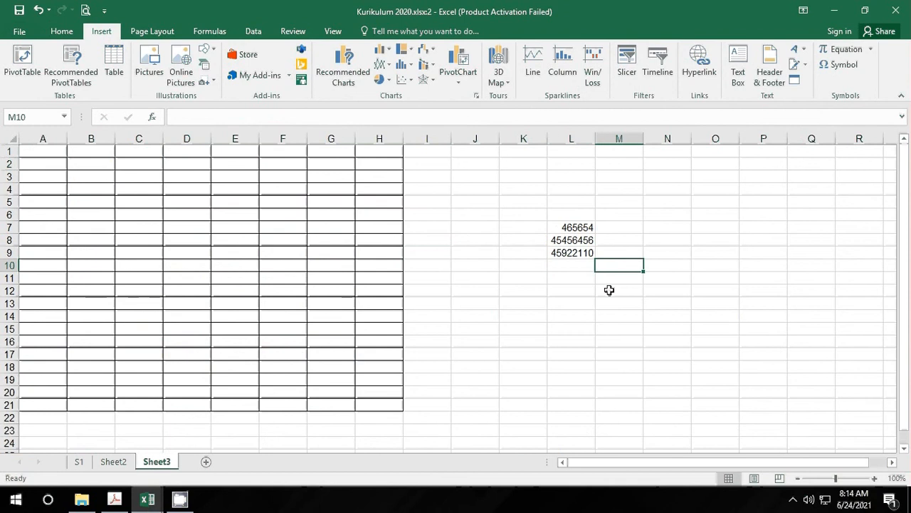
Enter 45 in N7 and 12 in N8, leaving N9 empty
{"action": "left_click", "coordinate": [655, 223]}
{"action": "type", "text": "4"}
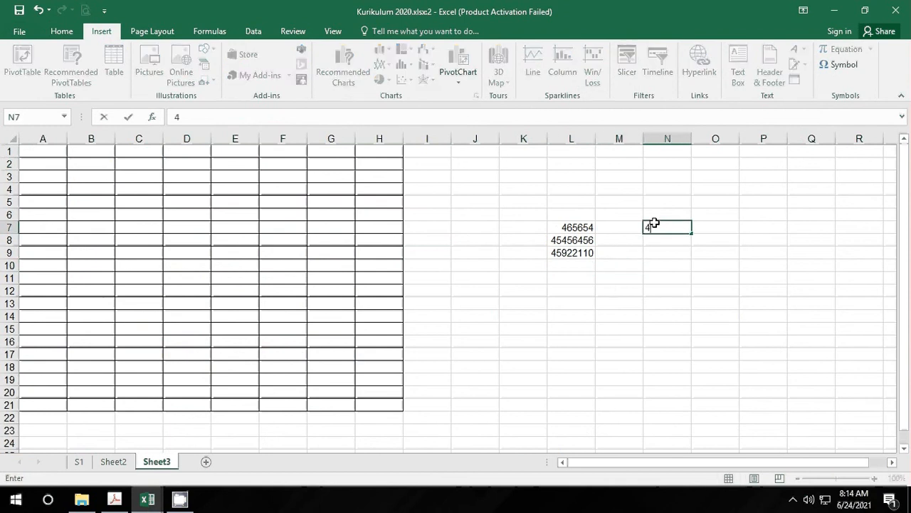
{"action": "type", "text": "5"}
{"action": "key", "text": "Return"}
{"action": "type", "text": "12"}
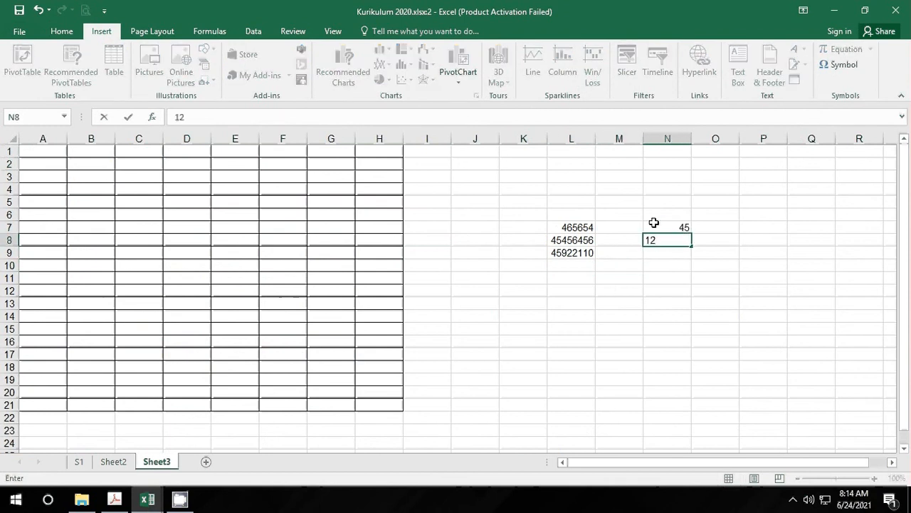
{"action": "key", "text": "Return"}
{"action": "type", "text": "\\"}
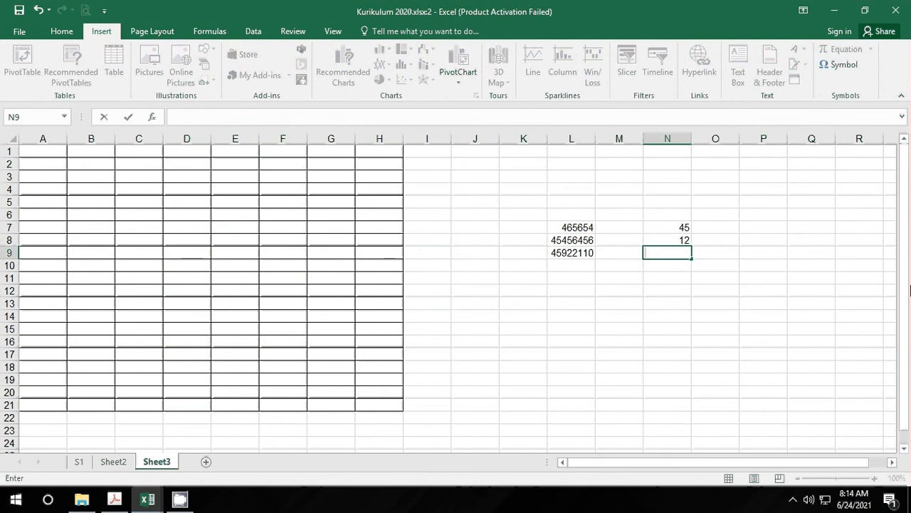
{"action": "key", "text": "Escape"}
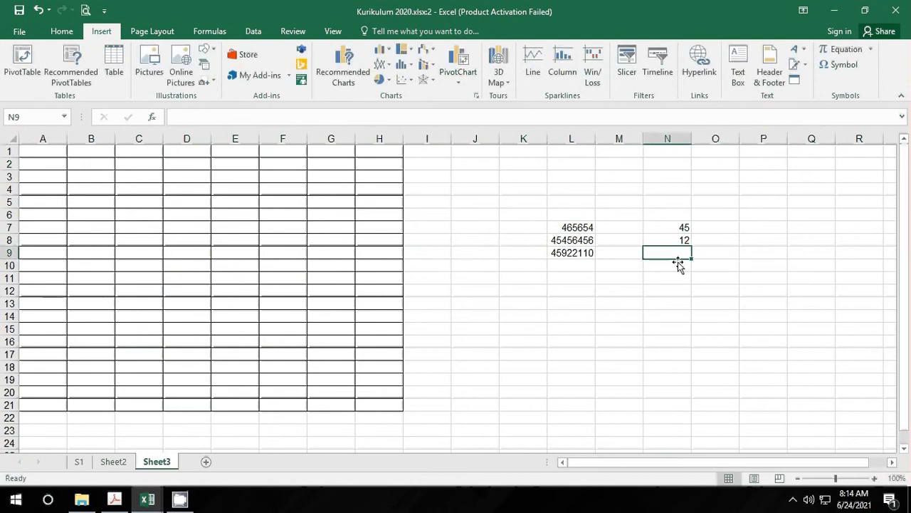
Insert an AutoSum formula in N9 that totals N7:N8
{"action": "left_click", "coordinate": [207, 32]}
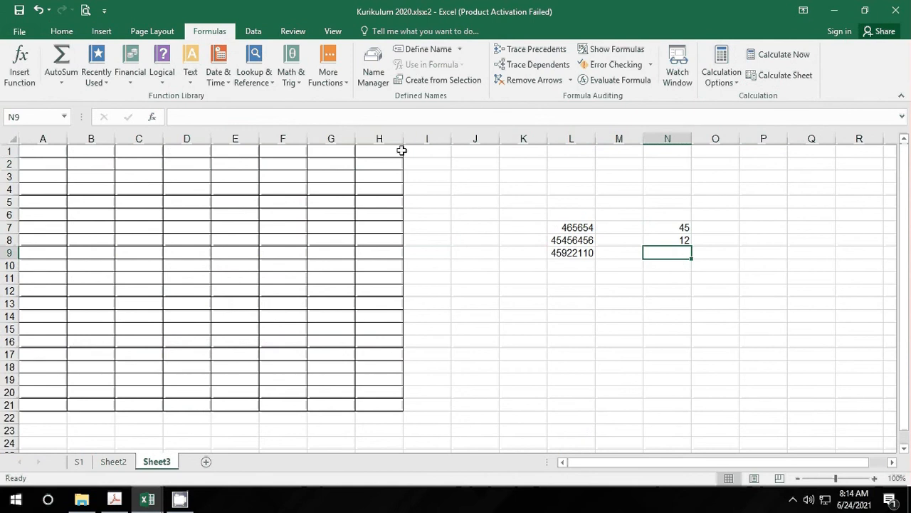
{"action": "left_click", "coordinate": [51, 60]}
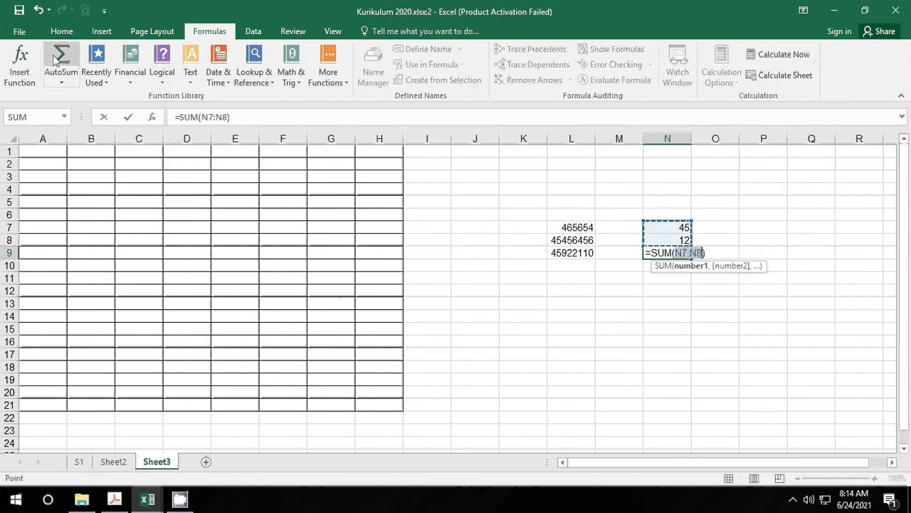
{"action": "key", "text": "Return"}
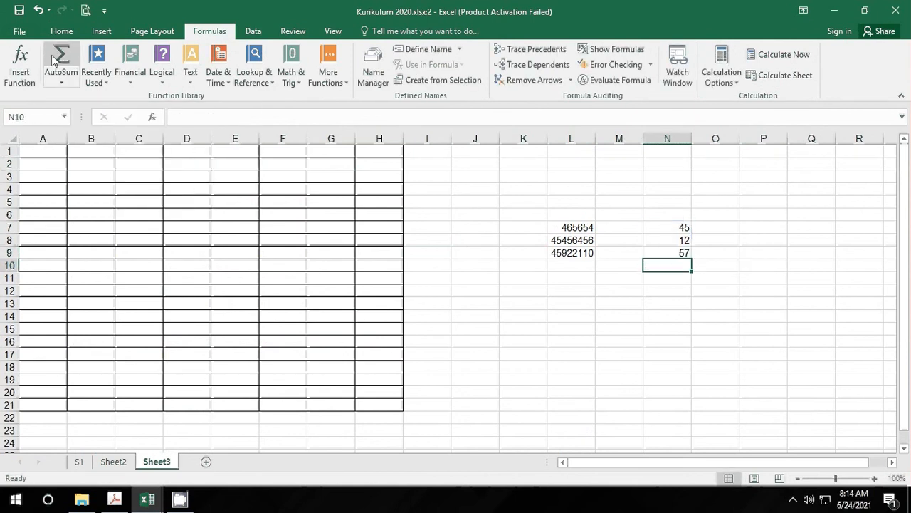
Insert the Average of N7:N9 in N10 and the Max of N7:N10 in N11 using the AutoSum functions
{"action": "left_click", "coordinate": [62, 80]}
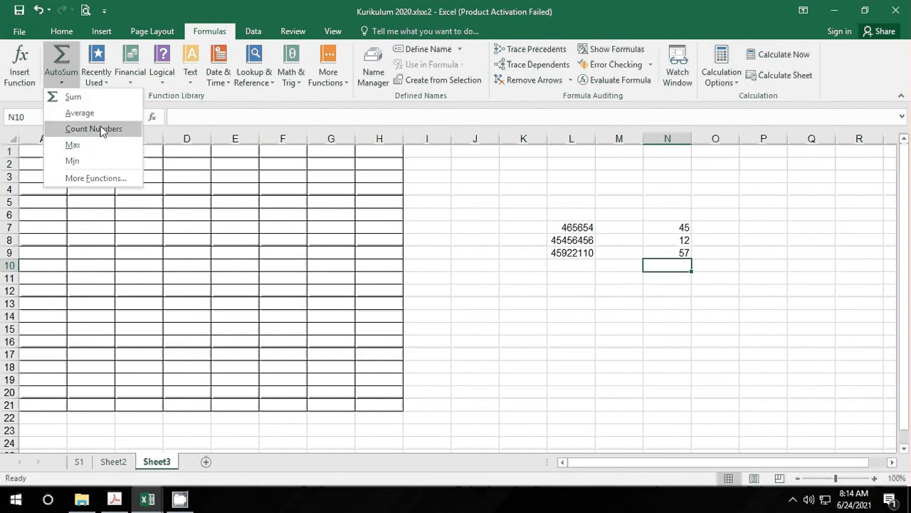
{"action": "left_click", "coordinate": [89, 112]}
{"action": "key", "text": "Return"}
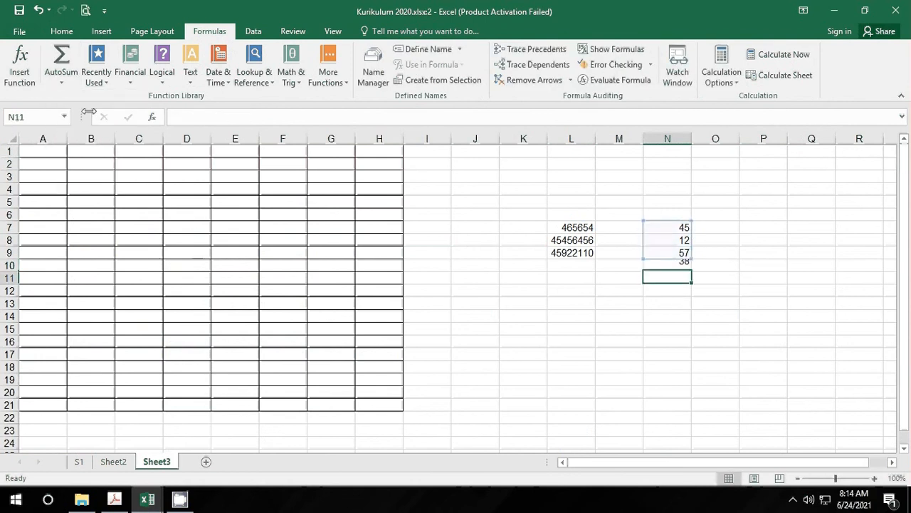
{"action": "left_click", "coordinate": [61, 80]}
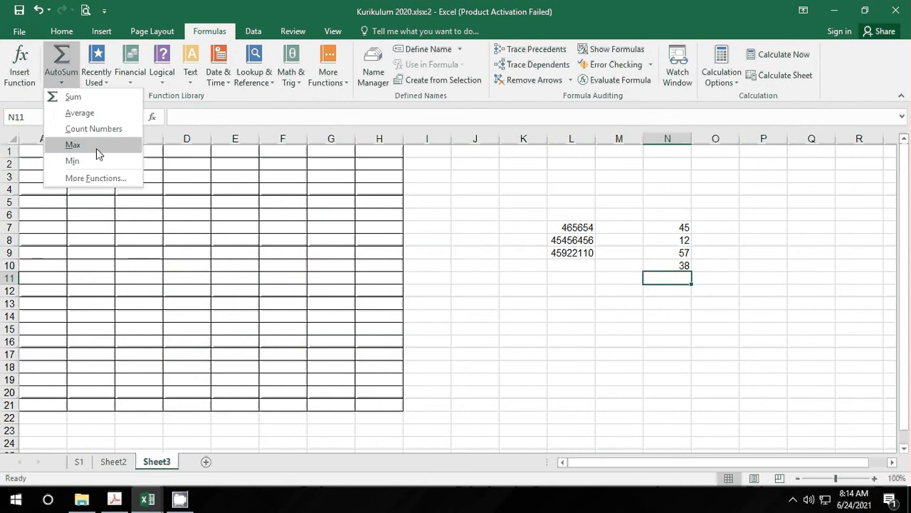
{"action": "left_click", "coordinate": [97, 150]}
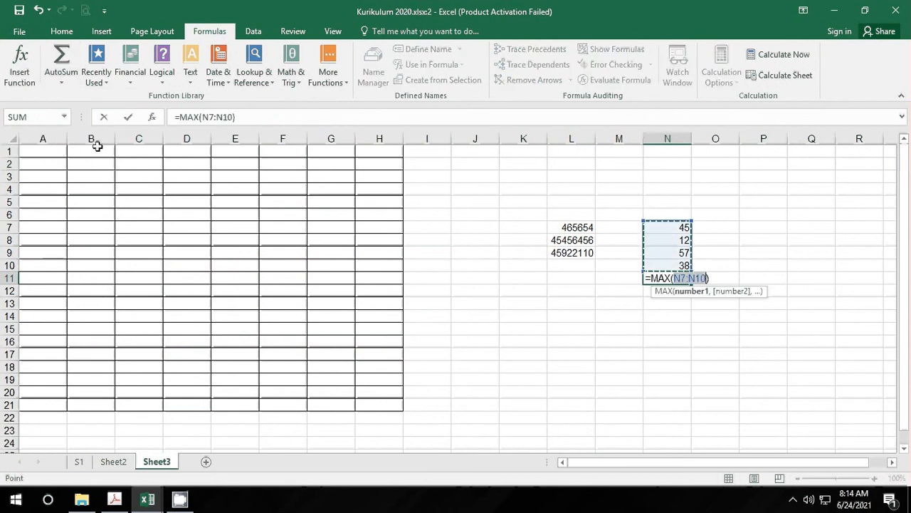
{"action": "key", "text": "Return"}
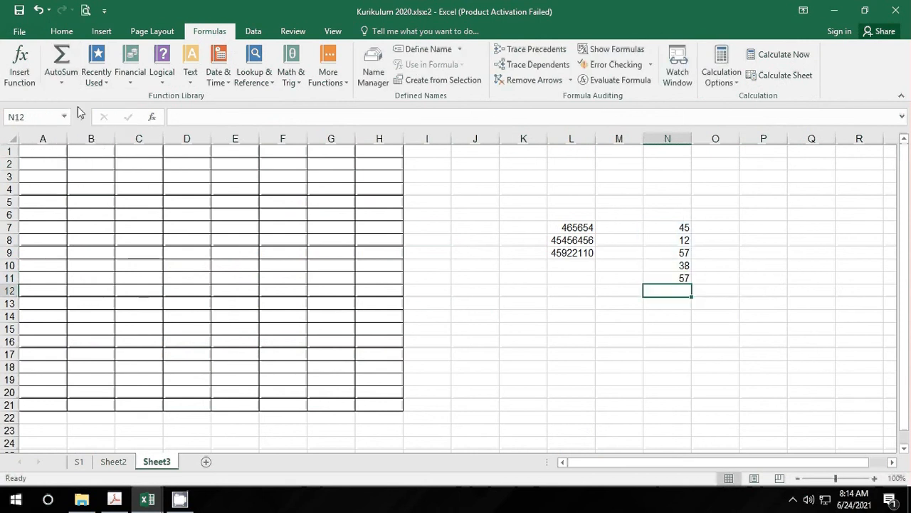
Glance at the available logical functions, and enter 45 in P8 and 12 in P9
{"action": "left_click", "coordinate": [164, 84]}
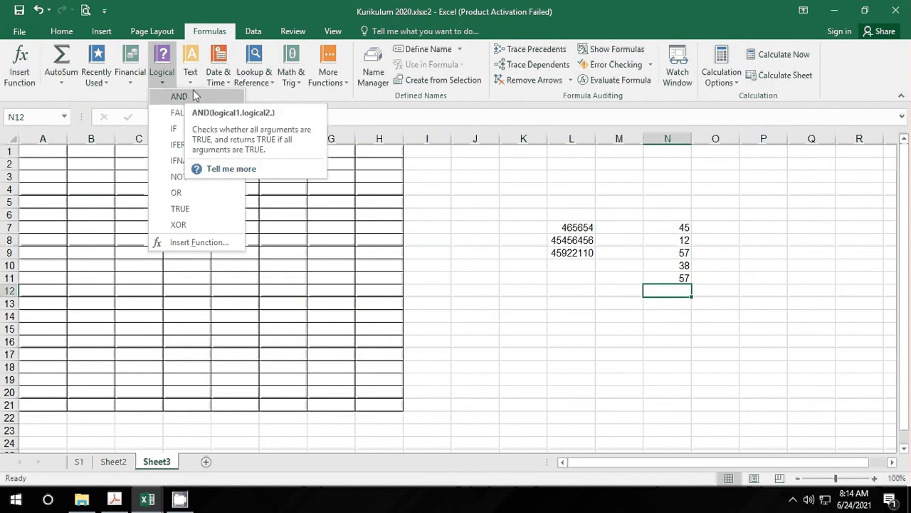
{"action": "left_click", "coordinate": [354, 170]}
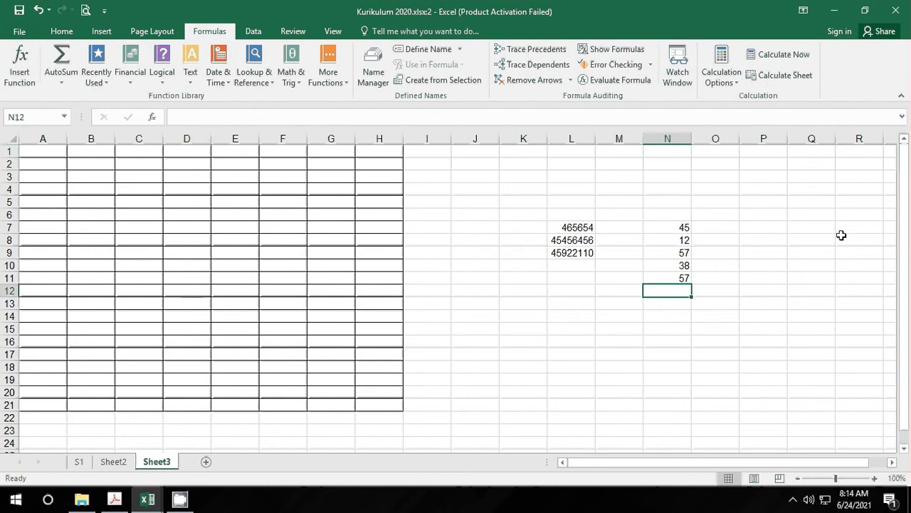
{"action": "left_click", "coordinate": [782, 237]}
{"action": "type", "text": "45"}
{"action": "key", "text": "Return"}
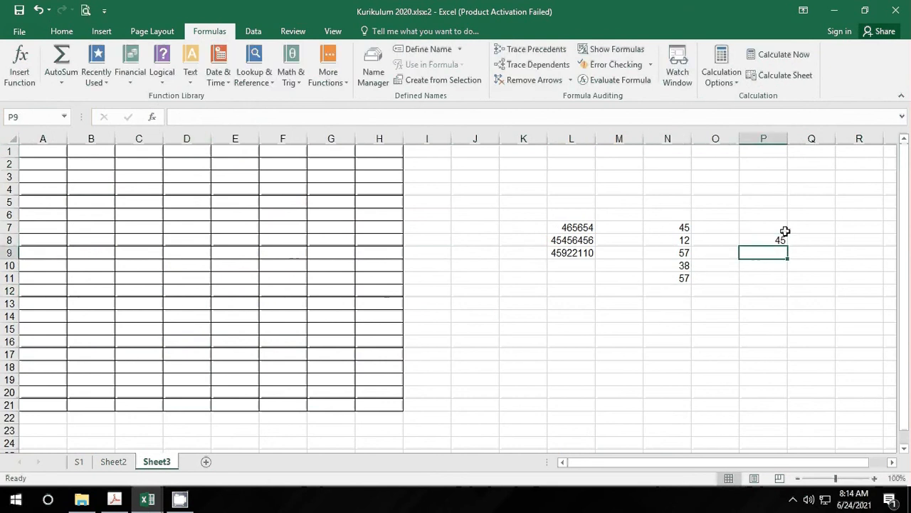
{"action": "type", "text": "12"}
{"action": "key", "text": "Return"}
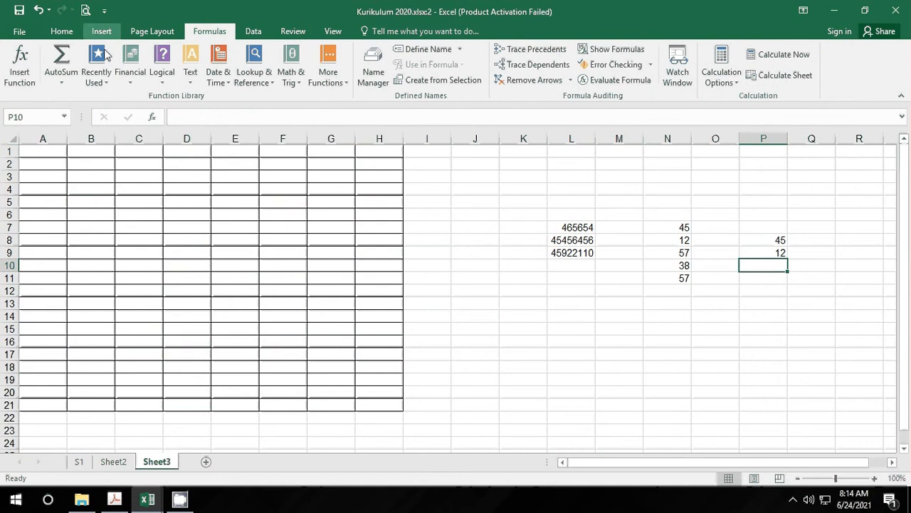
Review the descriptions of the Logical functions for cell P10, including FALSE, IFERROR and NOT, and choose the AND function
{"action": "left_click", "coordinate": [151, 117]}
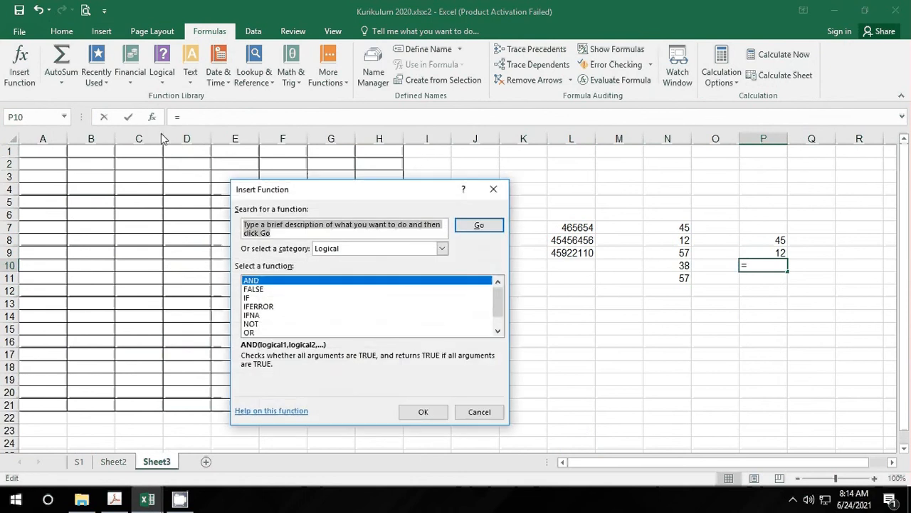
{"action": "left_click", "coordinate": [265, 289]}
{"action": "left_click", "coordinate": [260, 306]}
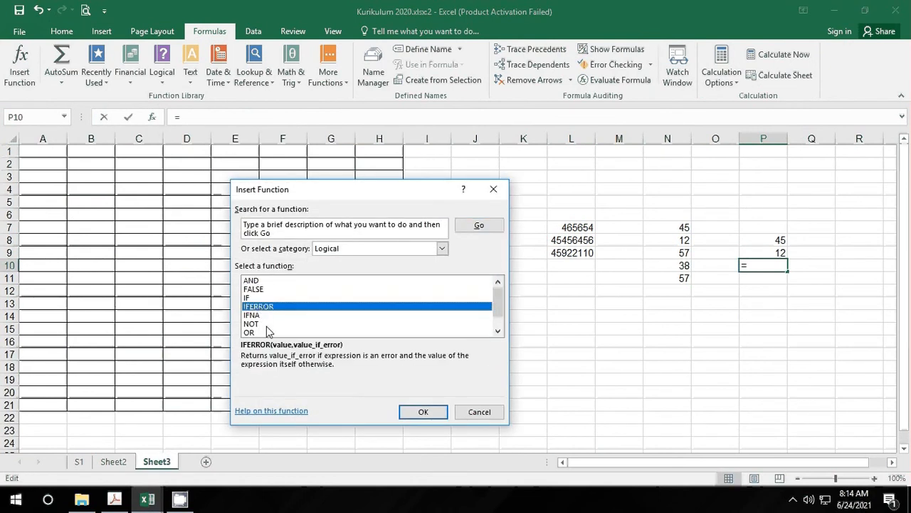
{"action": "left_click", "coordinate": [265, 325]}
{"action": "scroll", "coordinate": [265, 326], "scroll_direction": "down", "scroll_amount": 1}
{"action": "scroll", "coordinate": [267, 329], "scroll_direction": "up", "scroll_amount": 1}
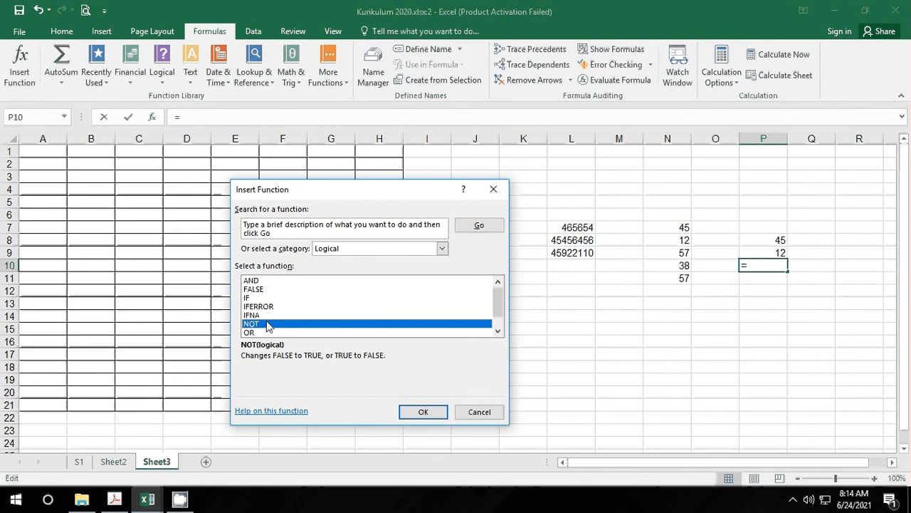
{"action": "left_click", "coordinate": [265, 298]}
{"action": "left_click", "coordinate": [262, 290]}
{"action": "left_click", "coordinate": [263, 308]}
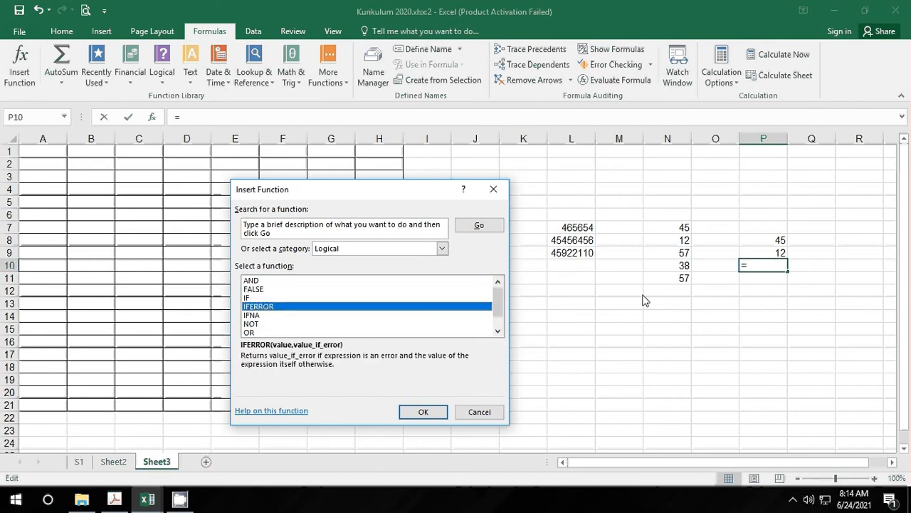
{"action": "left_click", "coordinate": [259, 289]}
{"action": "left_click", "coordinate": [252, 281]}
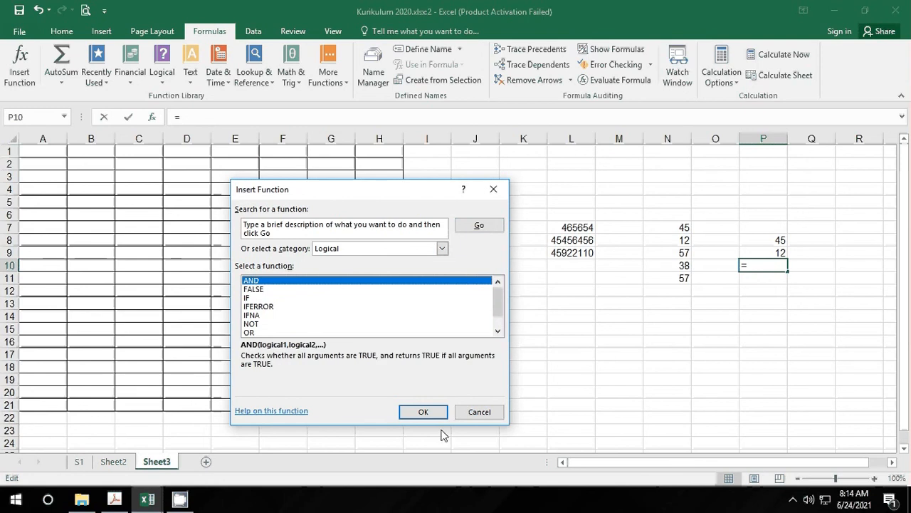
{"action": "left_click", "coordinate": [427, 416]}
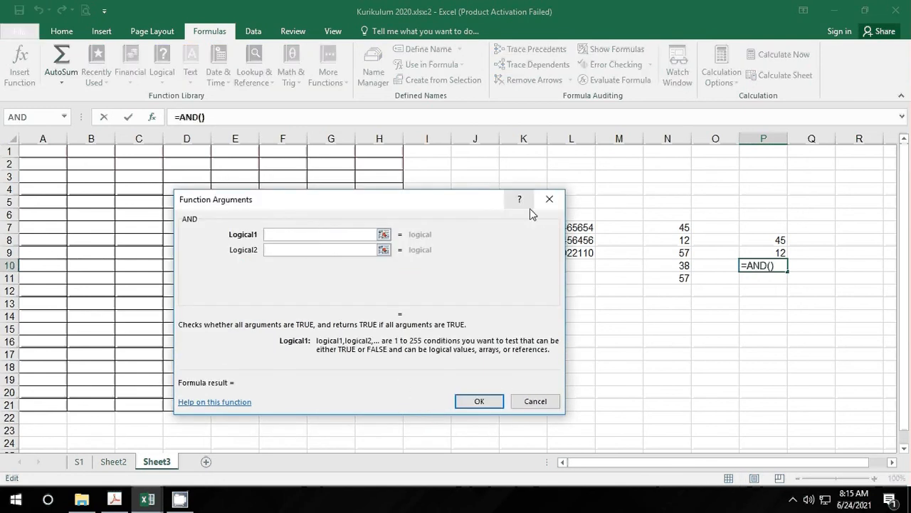
Set both Logical1 and Logical2 of the AND function to P9 and insert the formula in P10
{"action": "left_click", "coordinate": [771, 248]}
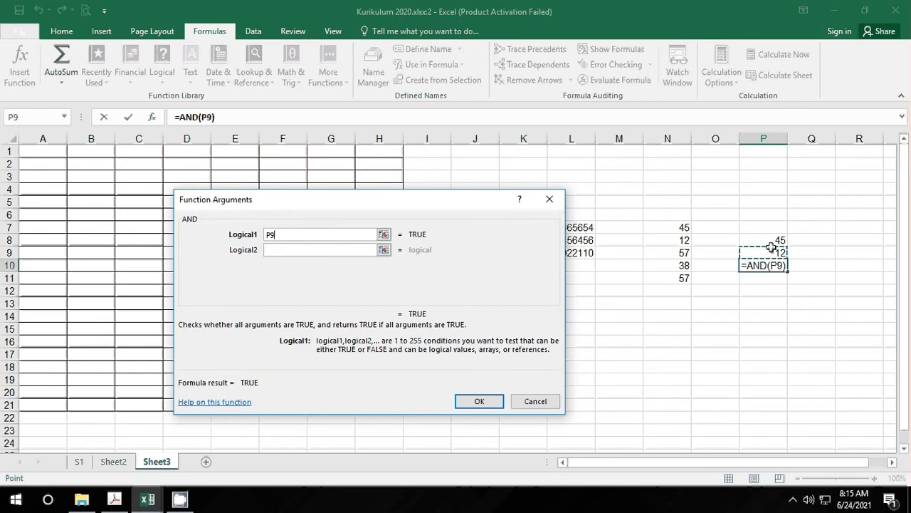
{"action": "left_click", "coordinate": [288, 250]}
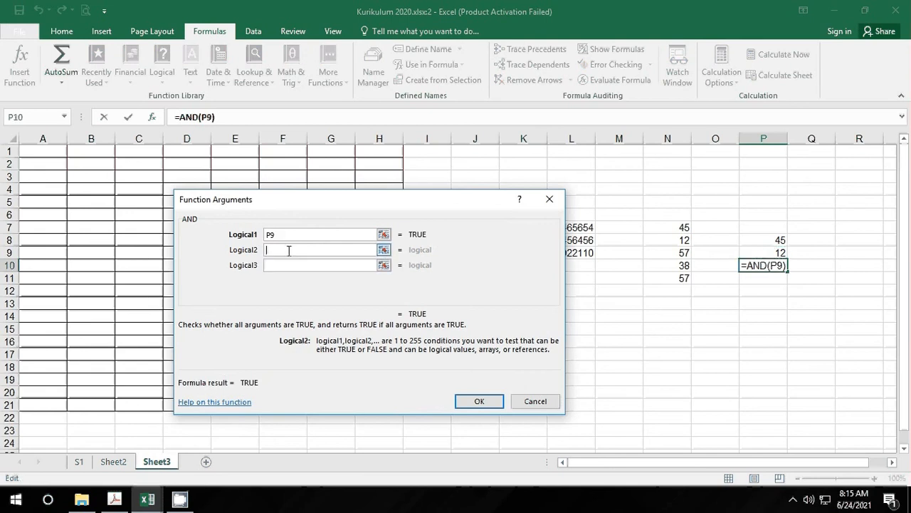
{"action": "left_click", "coordinate": [781, 254]}
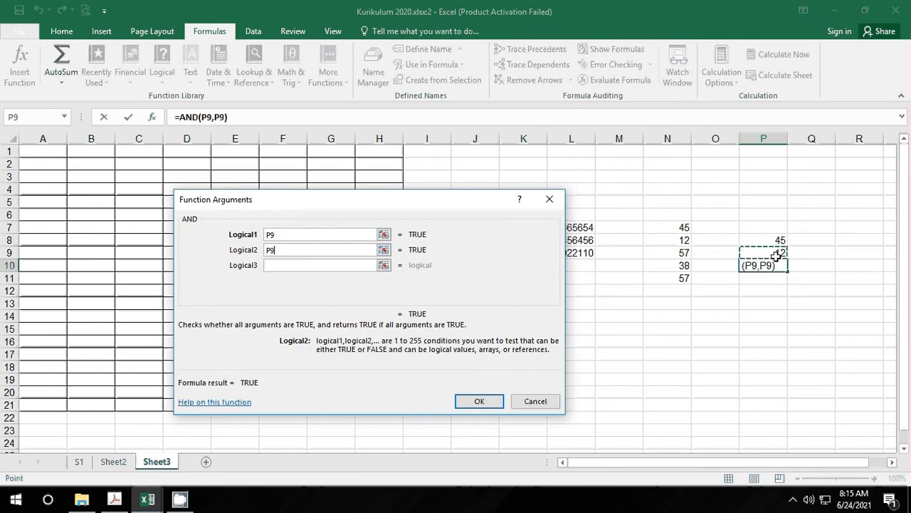
{"action": "key", "text": "Return"}
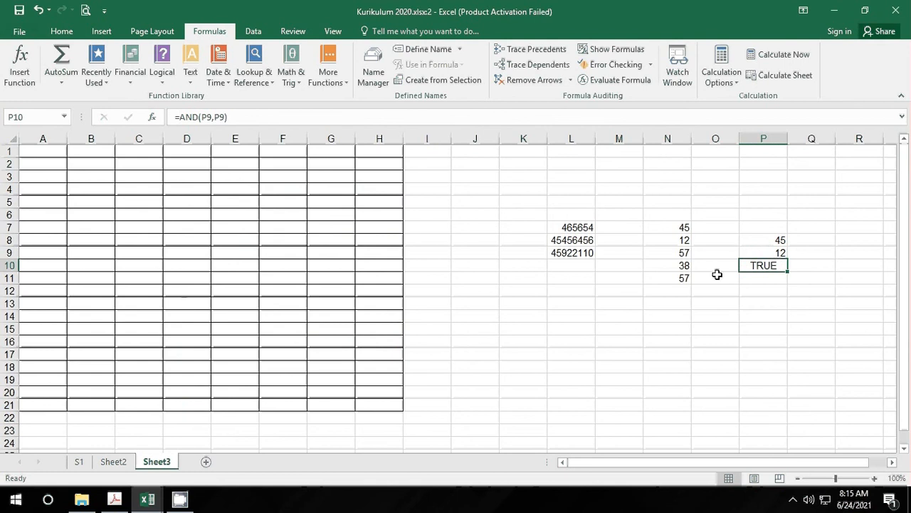
Review the function arguments of the AND formula in P10 and close them without changes
{"action": "left_click", "coordinate": [157, 118]}
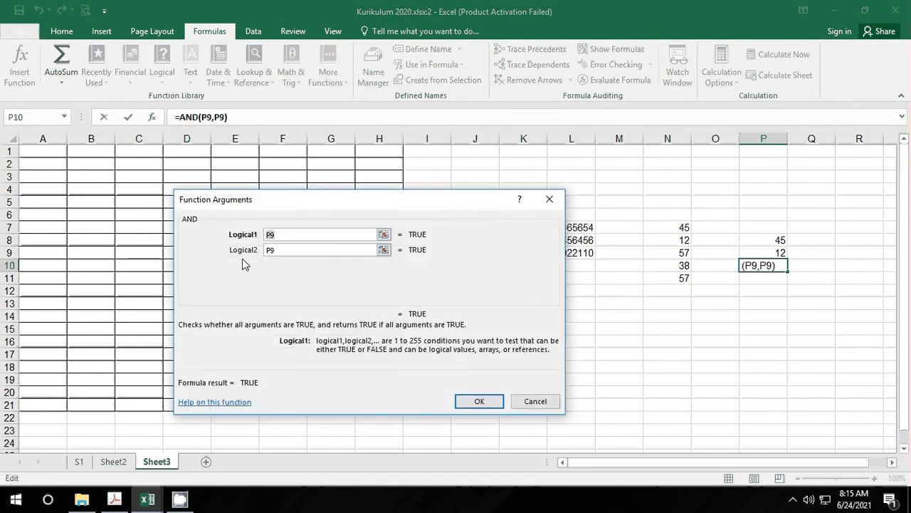
{"action": "left_click", "coordinate": [528, 402]}
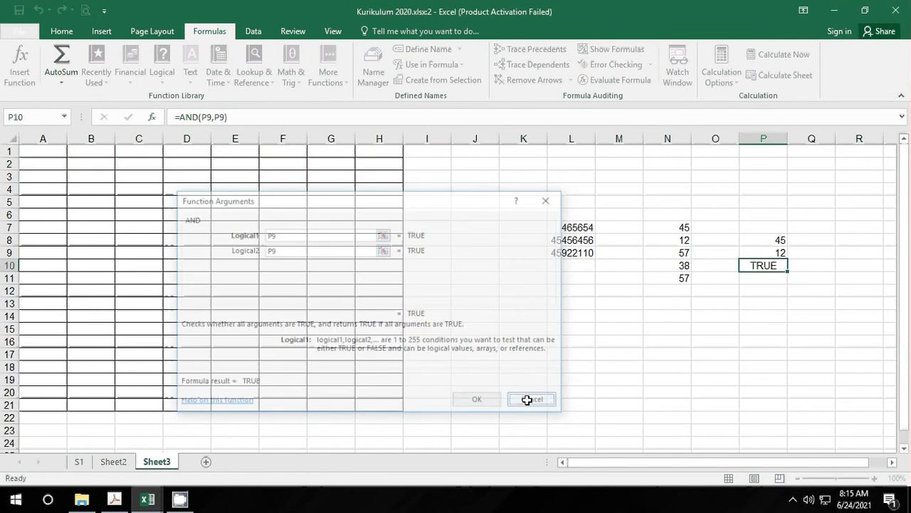
{"action": "left_click", "coordinate": [154, 117]}
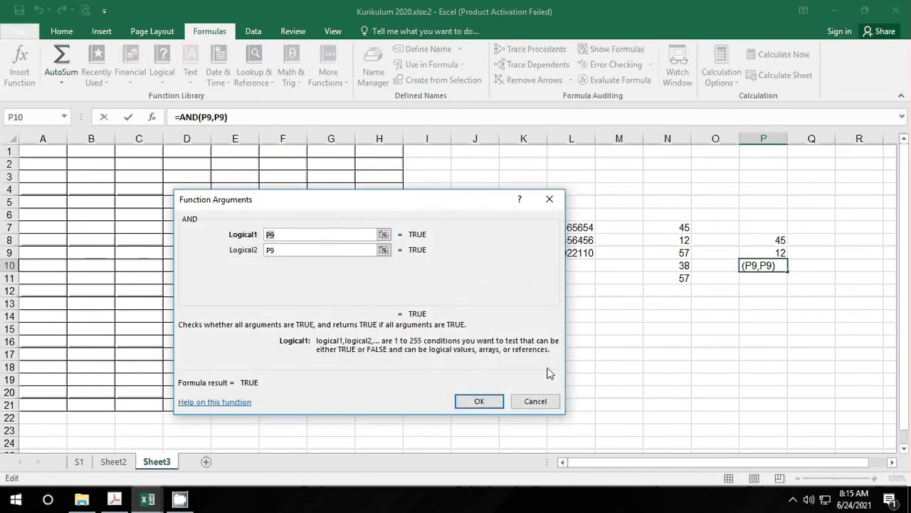
{"action": "left_click", "coordinate": [536, 401]}
Review the Logical function category and the AND function's description for cell M15 without inserting a function
{"action": "left_click", "coordinate": [631, 328]}
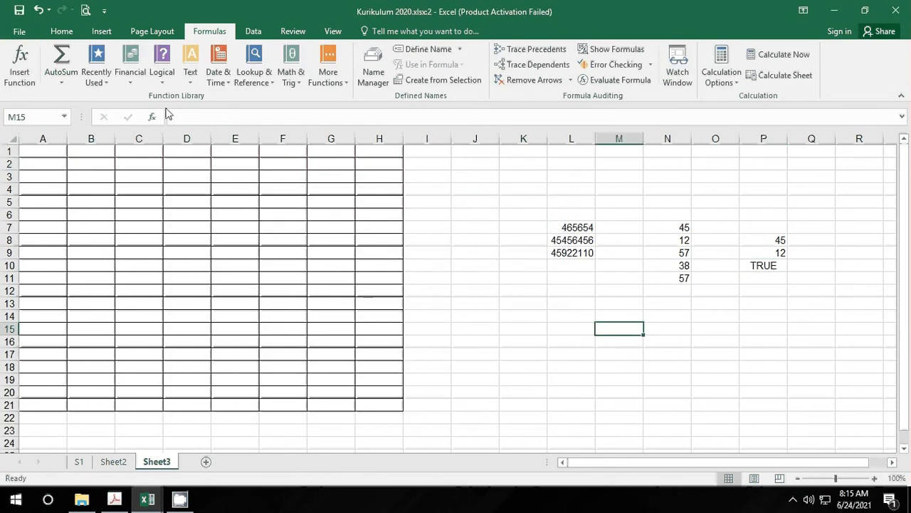
{"action": "left_click", "coordinate": [153, 118]}
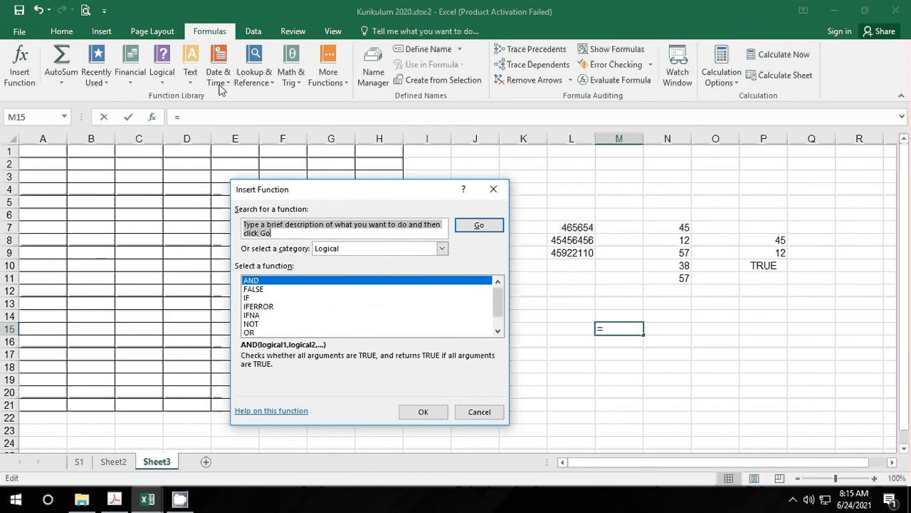
{"action": "left_click", "coordinate": [493, 189]}
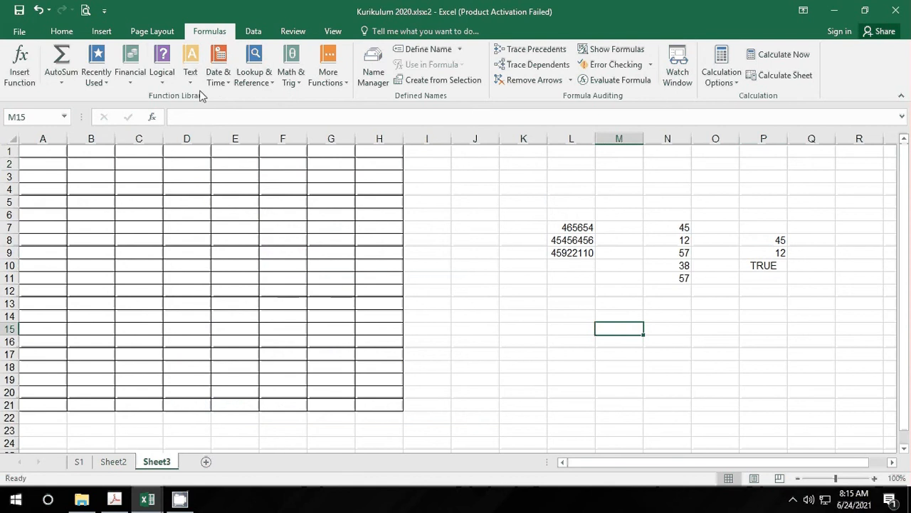
{"action": "left_click", "coordinate": [162, 77]}
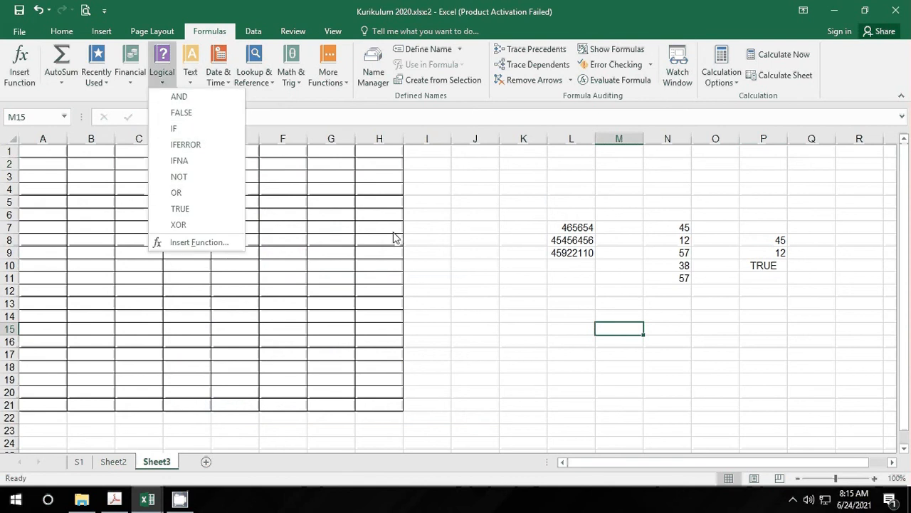
{"action": "left_click", "coordinate": [62, 85]}
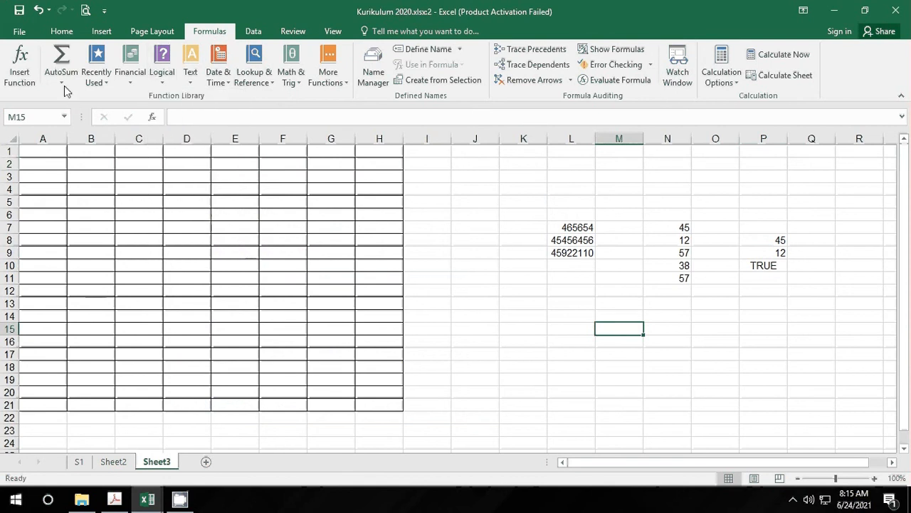
{"action": "left_click", "coordinate": [618, 319]}
{"action": "left_click", "coordinate": [153, 117]}
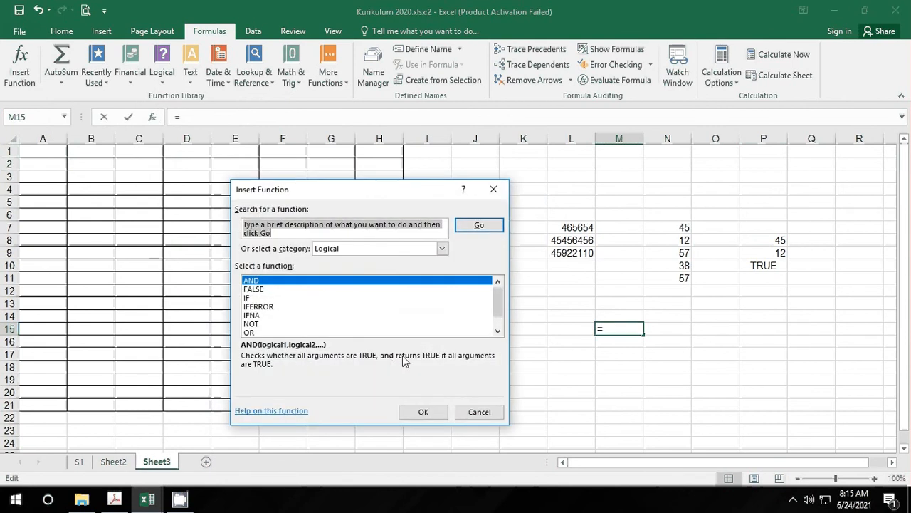
{"action": "left_click", "coordinate": [493, 189]}
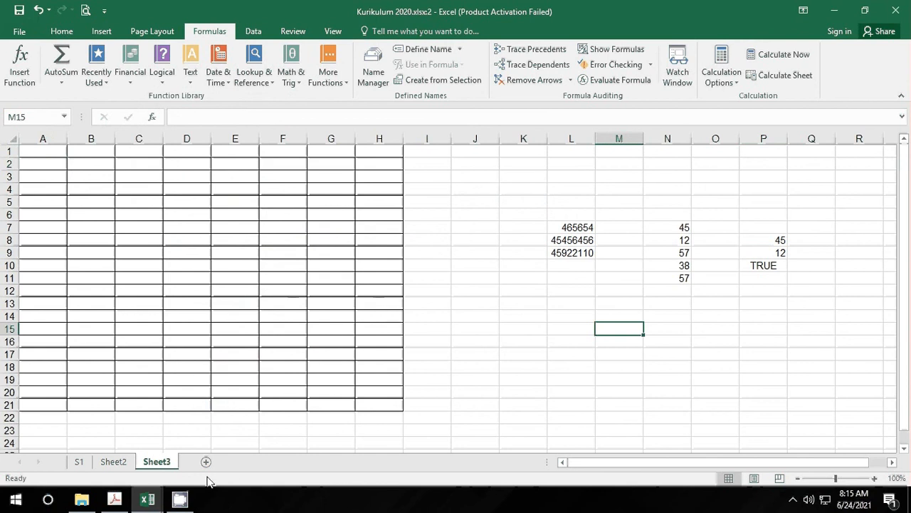
Switch to the PDF module in Adobe Acrobat and read the Math & Trig functions in section 5.8.2, from ABS to PRODUCT
{"action": "left_click", "coordinate": [114, 499]}
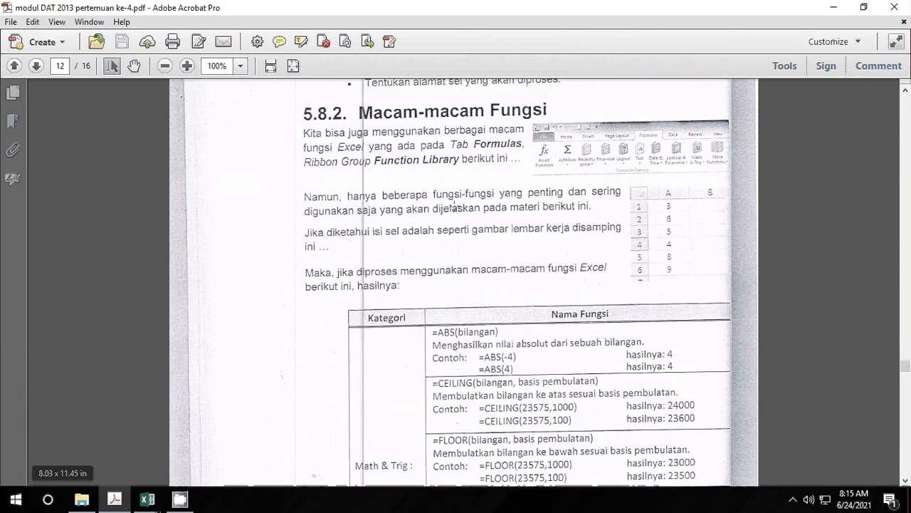
{"action": "scroll", "coordinate": [508, 365], "scroll_direction": "down", "scroll_amount": 1}
{"action": "scroll", "coordinate": [507, 366], "scroll_direction": "down", "scroll_amount": 3}
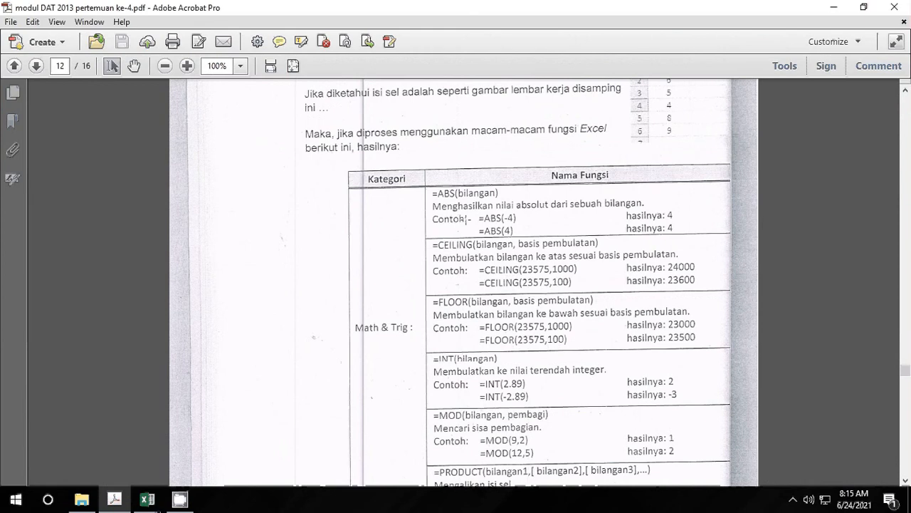
{"action": "scroll", "coordinate": [467, 219], "scroll_direction": "down", "scroll_amount": 2}
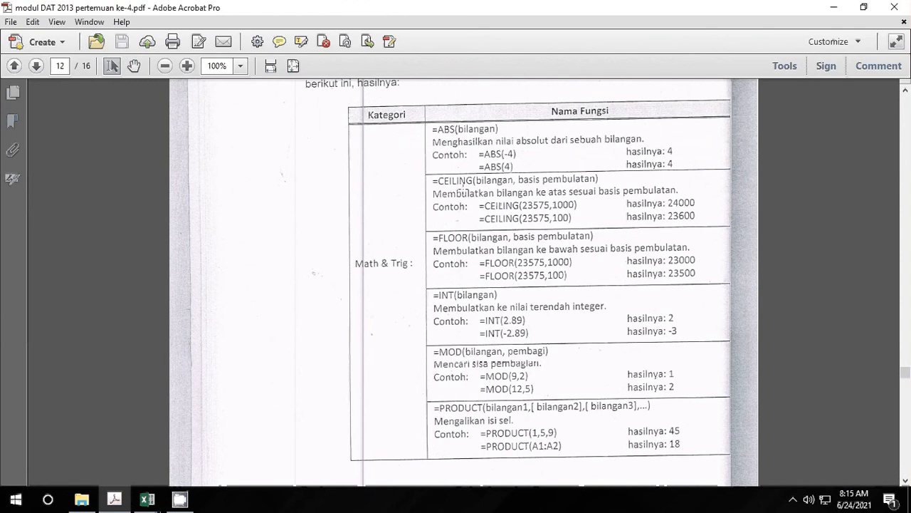
{"action": "scroll", "coordinate": [457, 298], "scroll_direction": "down", "scroll_amount": 1}
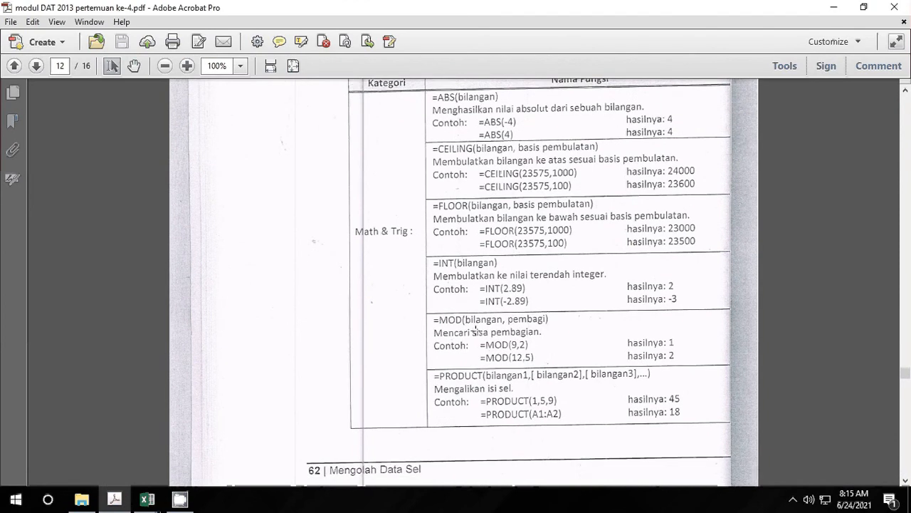
{"action": "scroll", "coordinate": [499, 343], "scroll_direction": "down", "scroll_amount": 9}
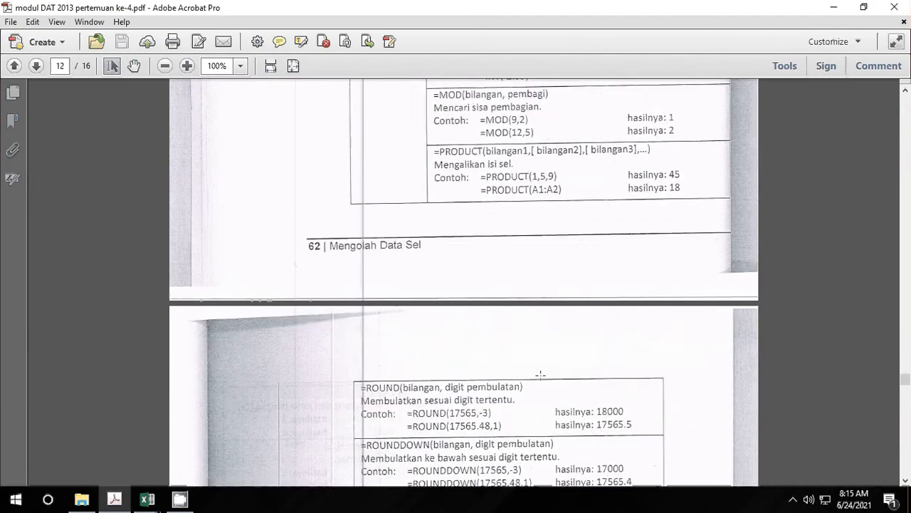
{"action": "scroll", "coordinate": [542, 373], "scroll_direction": "down", "scroll_amount": 2}
{"action": "scroll", "coordinate": [531, 330], "scroll_direction": "up", "scroll_amount": 4}
Skim the PDF's Text function table, and look back through the Statistical and rounding functions to the start of the function tables
{"action": "left_click_drag", "start_coordinate": [904, 377], "coordinate": [906, 426]}
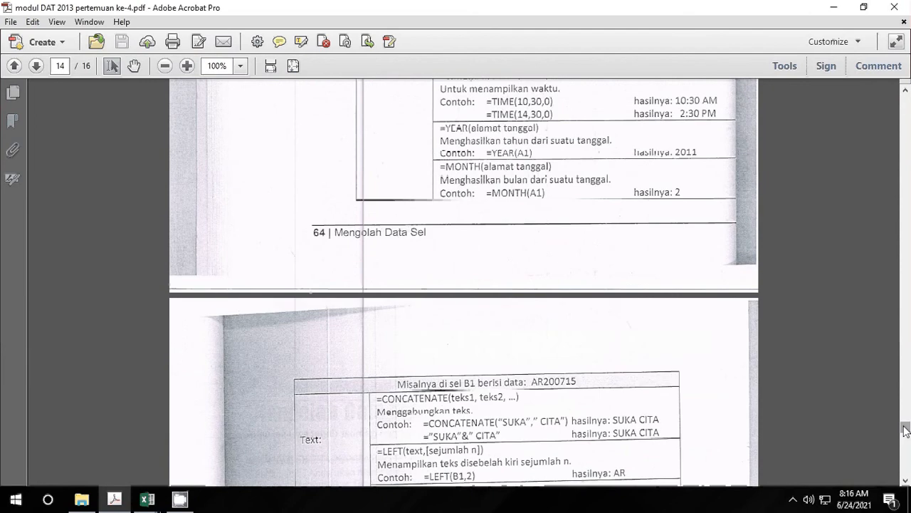
{"action": "scroll", "coordinate": [746, 391], "scroll_direction": "down", "scroll_amount": 3}
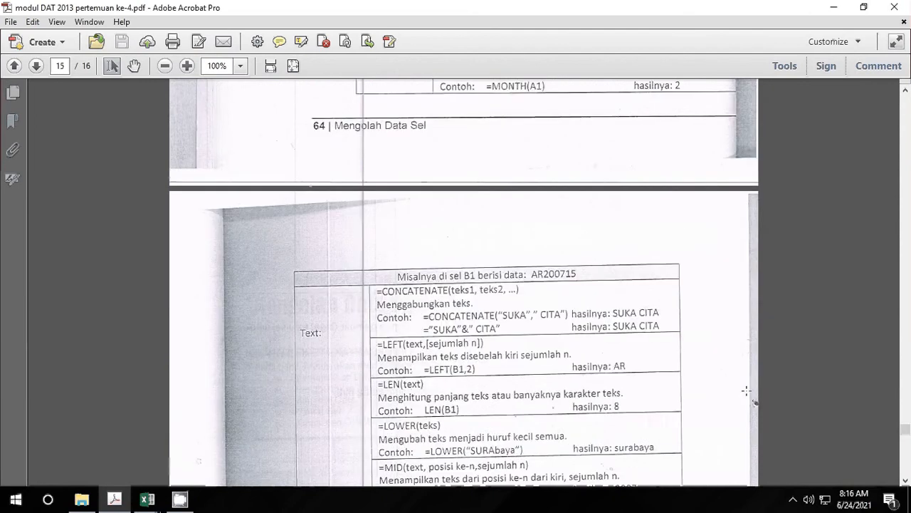
{"action": "scroll", "coordinate": [745, 388], "scroll_direction": "down", "scroll_amount": 3}
{"action": "scroll", "coordinate": [733, 366], "scroll_direction": "up", "scroll_amount": 3}
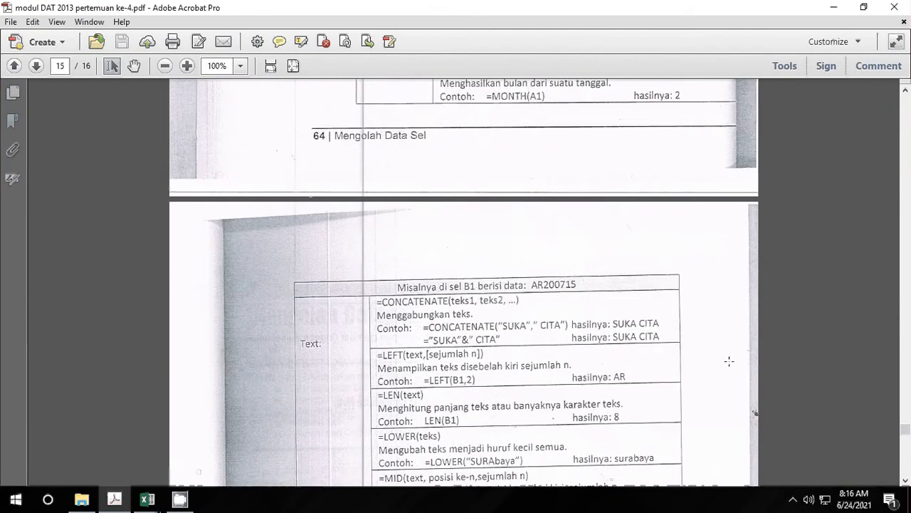
{"action": "scroll", "coordinate": [729, 361], "scroll_direction": "up", "scroll_amount": 4}
{"action": "left_click_drag", "start_coordinate": [905, 419], "coordinate": [907, 399]}
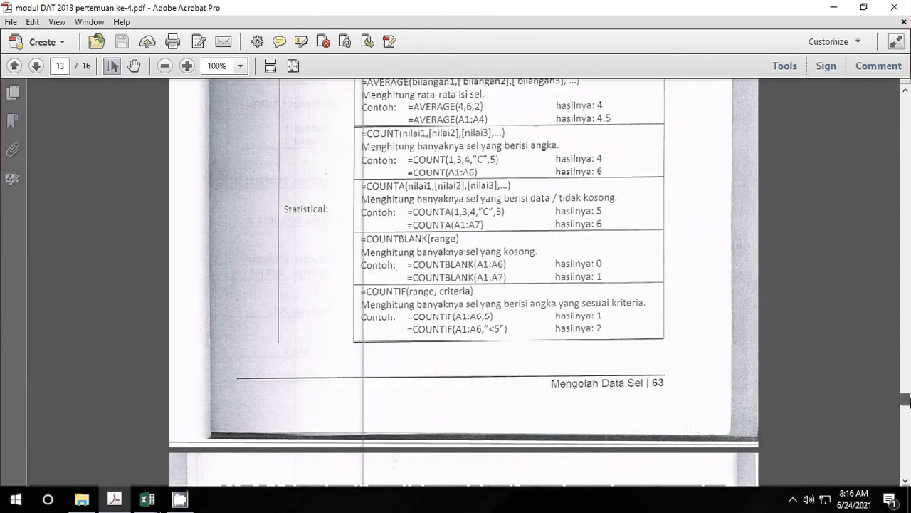
{"action": "scroll", "coordinate": [829, 386], "scroll_direction": "up", "scroll_amount": 5}
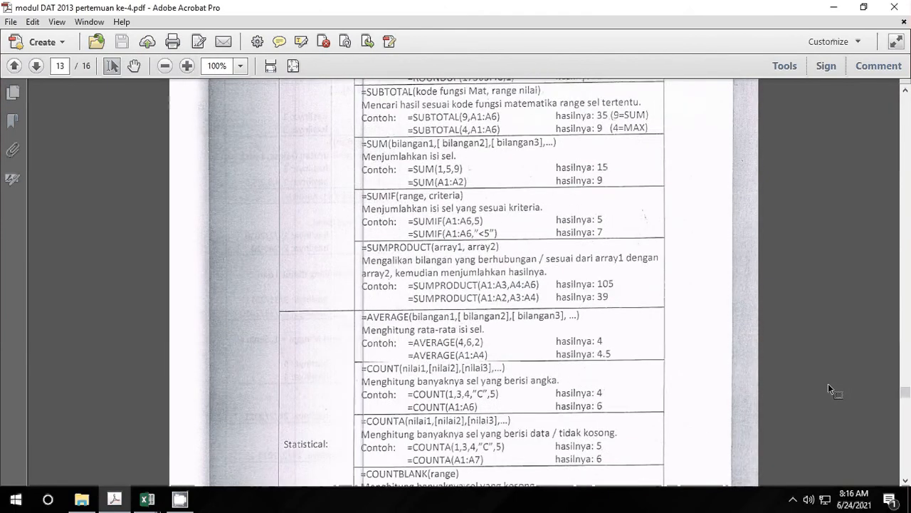
{"action": "scroll", "coordinate": [828, 383], "scroll_direction": "up", "scroll_amount": 7}
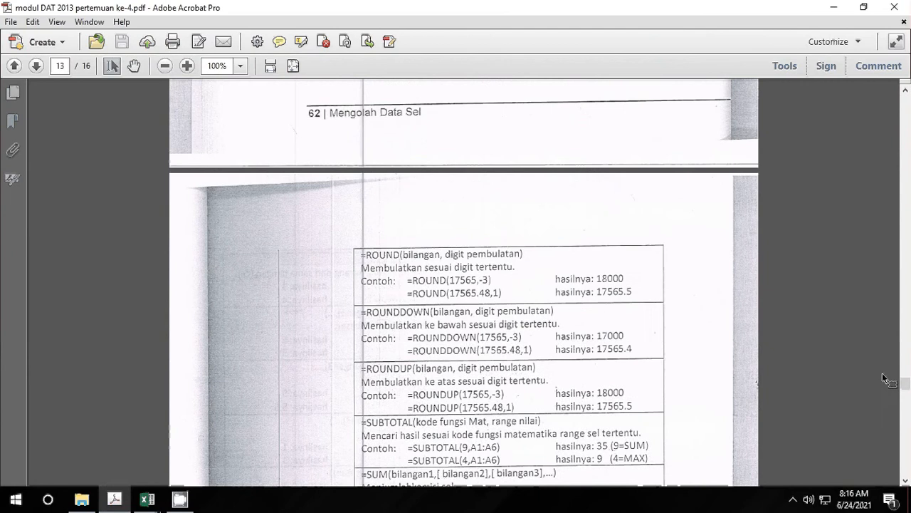
{"action": "left_click_drag", "start_coordinate": [902, 382], "coordinate": [905, 371]}
Read through the PDF's Math & Trig functions and the Statistical functions from AVERAGE to COUNTIF
{"action": "scroll", "coordinate": [824, 374], "scroll_direction": "down", "scroll_amount": 1}
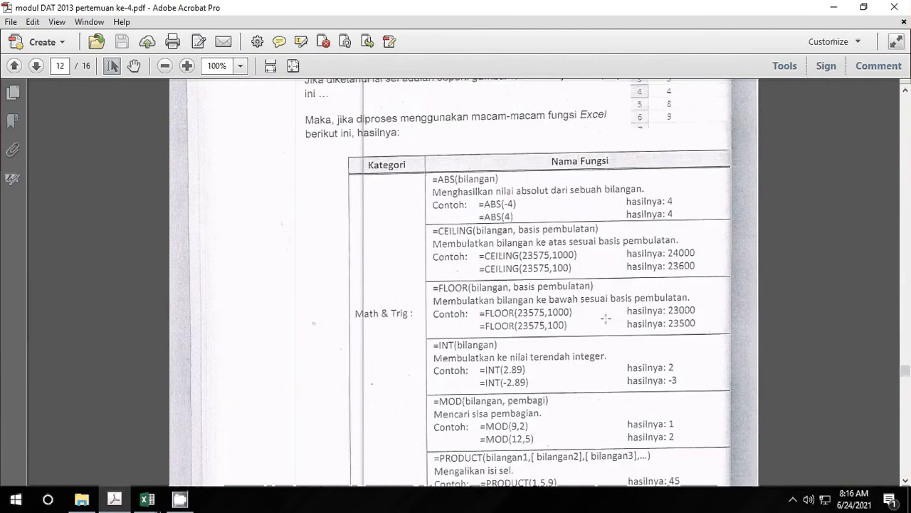
{"action": "scroll", "coordinate": [606, 317], "scroll_direction": "down", "scroll_amount": 3}
{"action": "scroll", "coordinate": [450, 299], "scroll_direction": "down", "scroll_amount": 7}
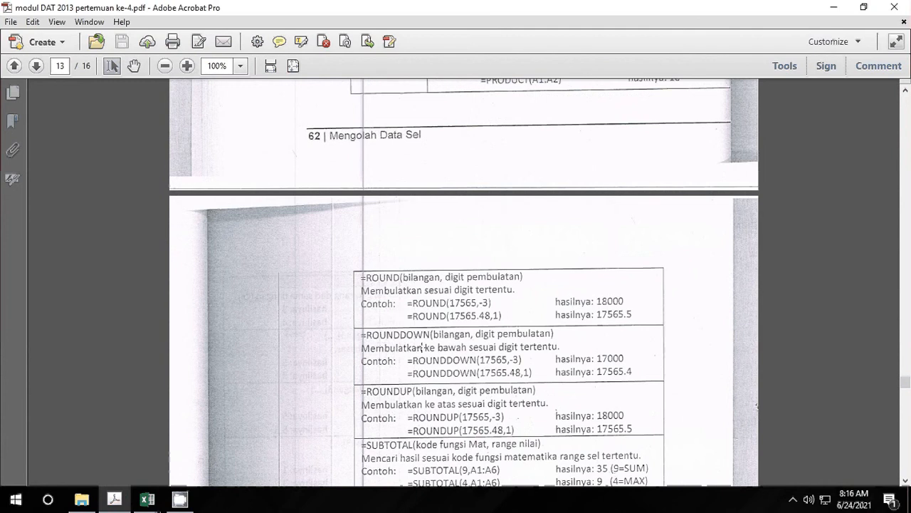
{"action": "scroll", "coordinate": [423, 347], "scroll_direction": "down", "scroll_amount": 2}
{"action": "scroll", "coordinate": [377, 274], "scroll_direction": "down", "scroll_amount": 1}
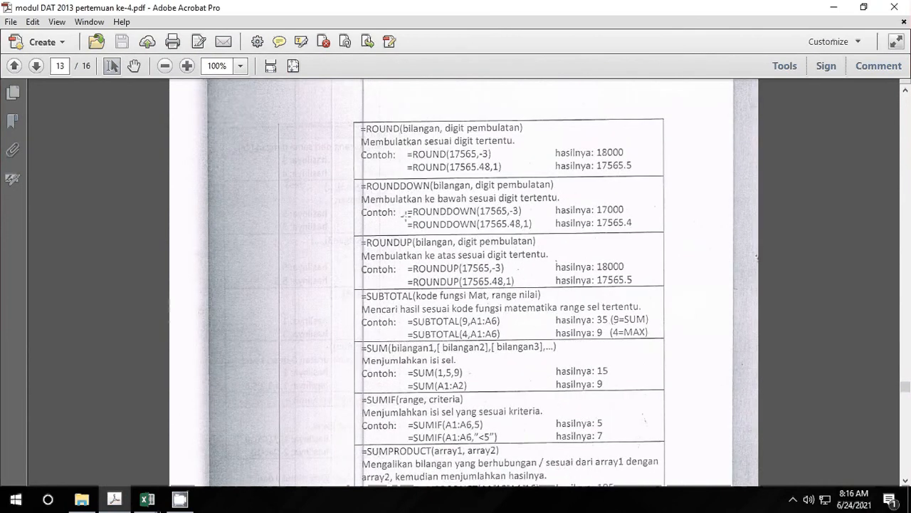
{"action": "scroll", "coordinate": [404, 213], "scroll_direction": "down", "scroll_amount": 2}
{"action": "scroll", "coordinate": [413, 264], "scroll_direction": "down", "scroll_amount": 4}
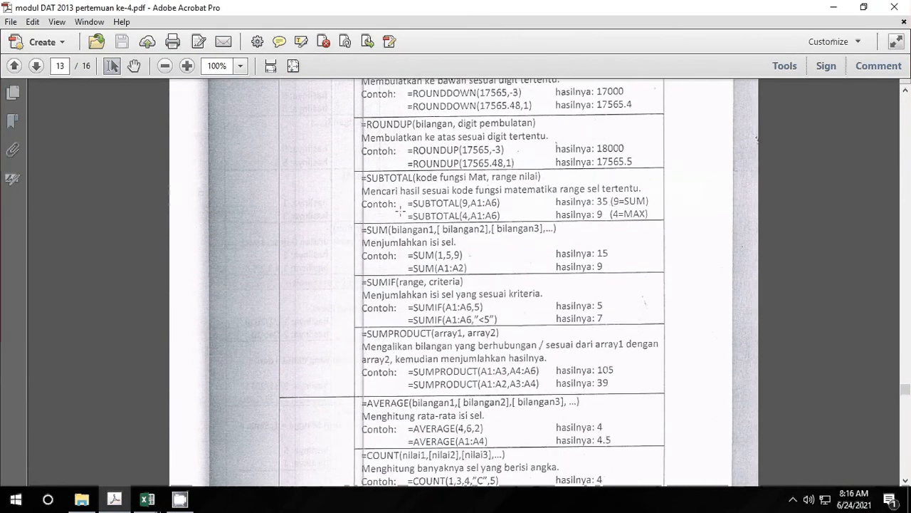
{"action": "scroll", "coordinate": [395, 332], "scroll_direction": "down", "scroll_amount": 10}
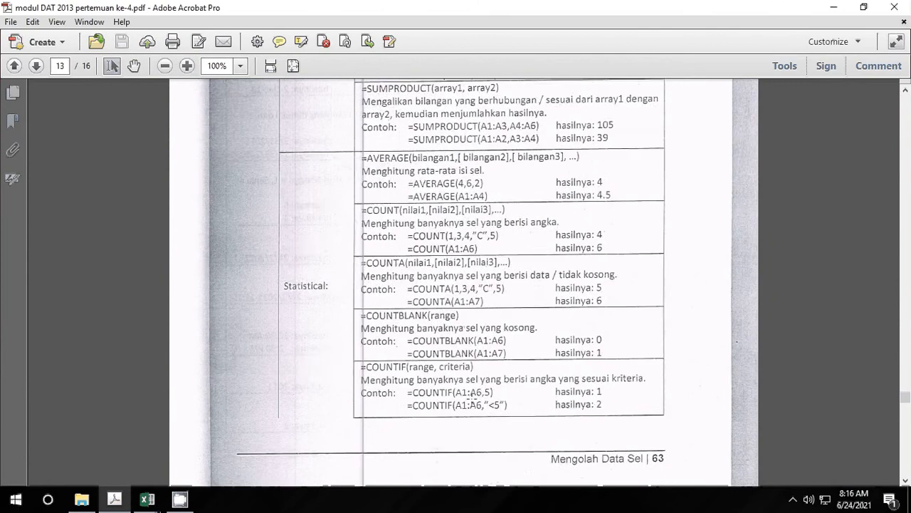
Read the PDF's remaining Statistical, Date & Time and Text functions, and examine the Latihan 5 exercise on the last page
{"action": "scroll", "coordinate": [482, 443], "scroll_direction": "down", "scroll_amount": 3}
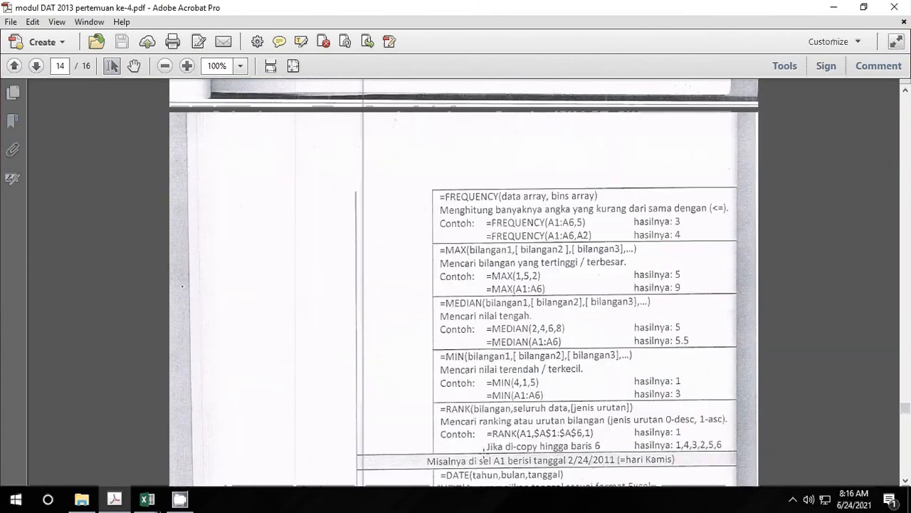
{"action": "scroll", "coordinate": [484, 449], "scroll_direction": "down", "scroll_amount": 10}
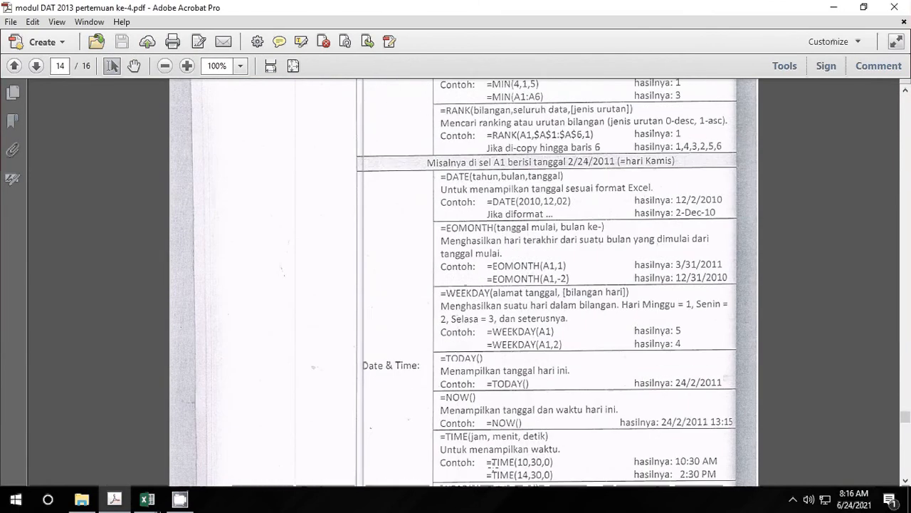
{"action": "scroll", "coordinate": [502, 483], "scroll_direction": "down", "scroll_amount": 9}
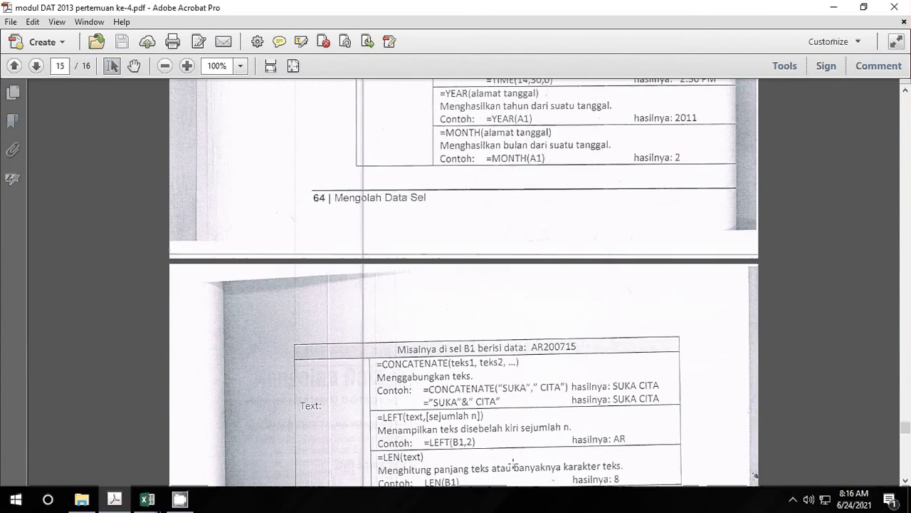
{"action": "scroll", "coordinate": [511, 464], "scroll_direction": "down", "scroll_amount": 3}
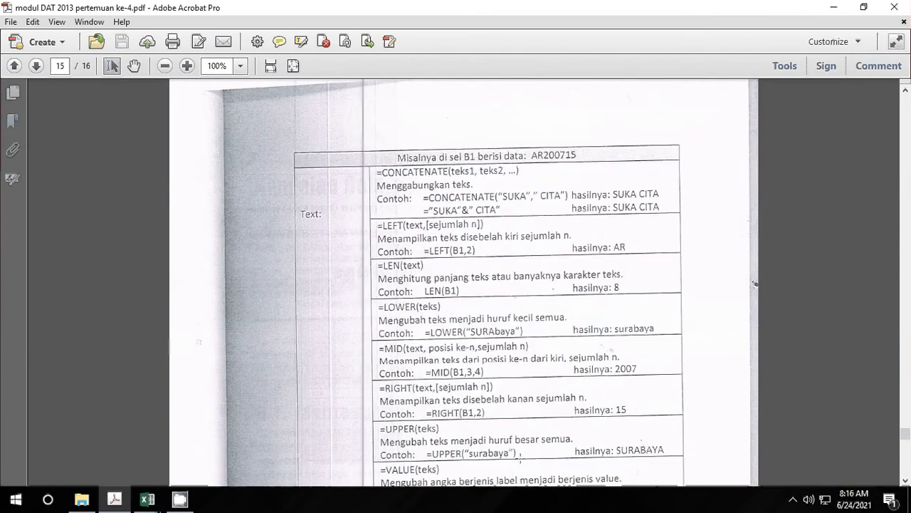
{"action": "scroll", "coordinate": [525, 435], "scroll_direction": "down", "scroll_amount": 6}
{"action": "scroll", "coordinate": [538, 405], "scroll_direction": "down", "scroll_amount": 12}
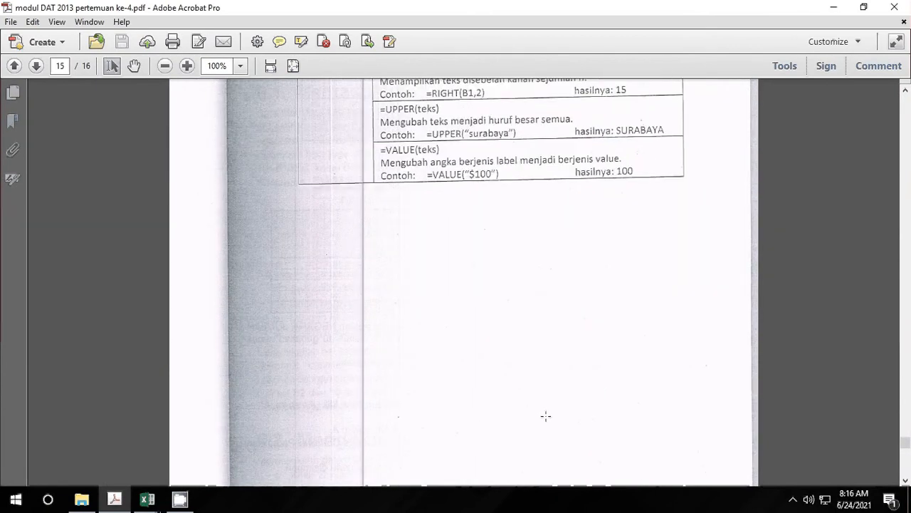
{"action": "scroll", "coordinate": [560, 424], "scroll_direction": "down", "scroll_amount": 4}
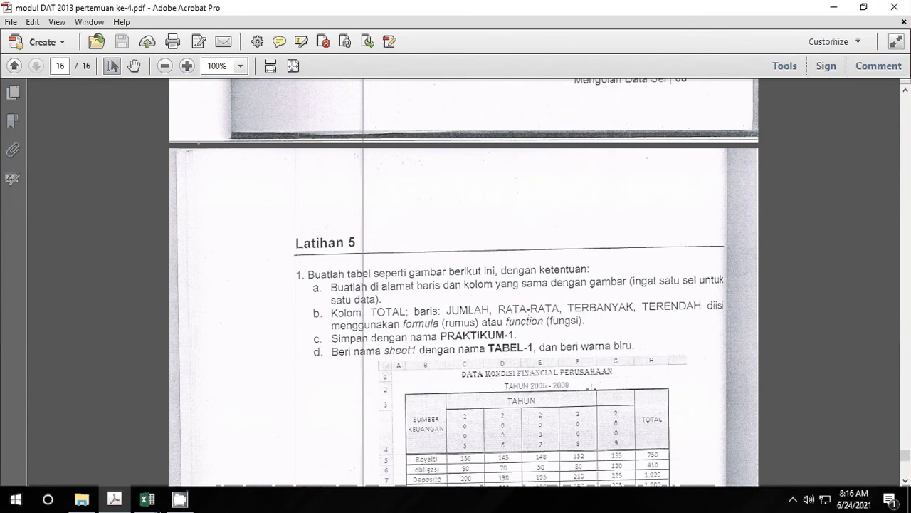
{"action": "left_click", "coordinate": [792, 499]}
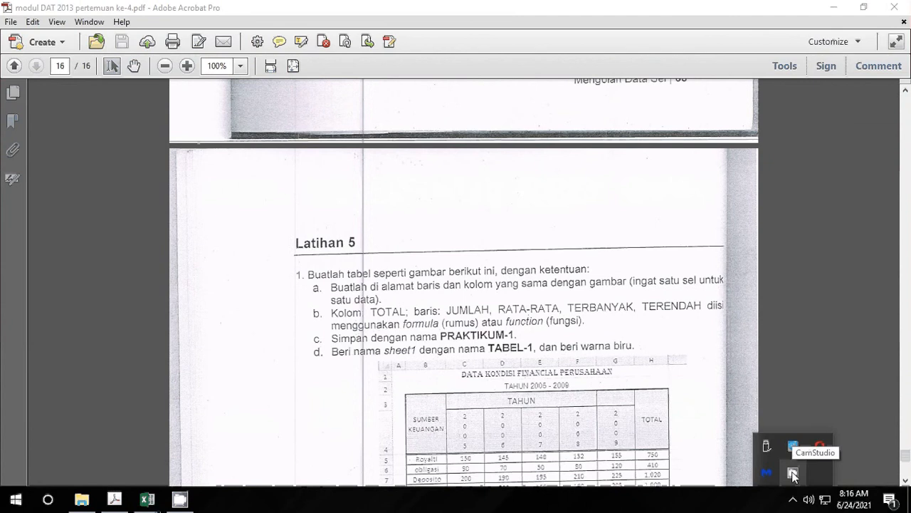
{"action": "right_click", "coordinate": [792, 473]}
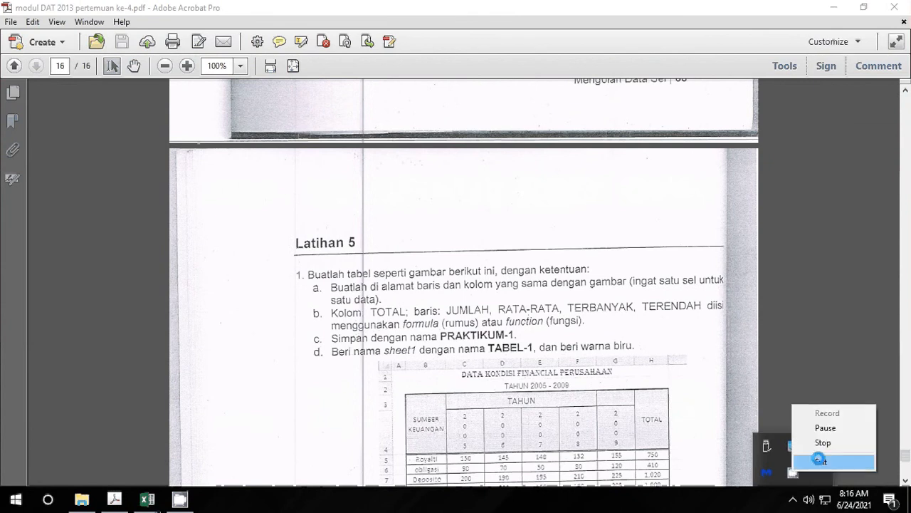